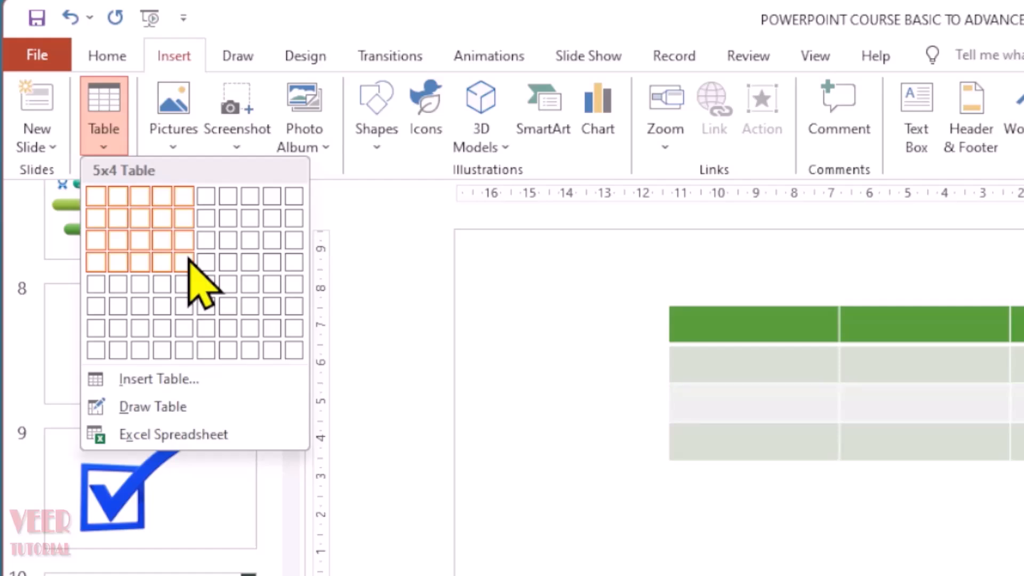
Insert a table with five columns and four rows on slide 12
left_click(186, 260)
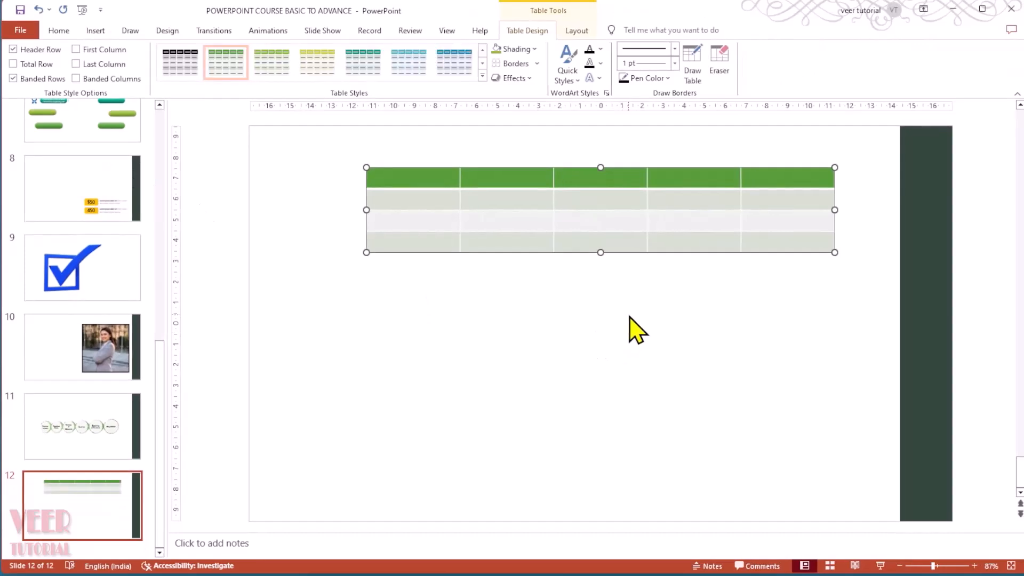
left_click(634, 330)
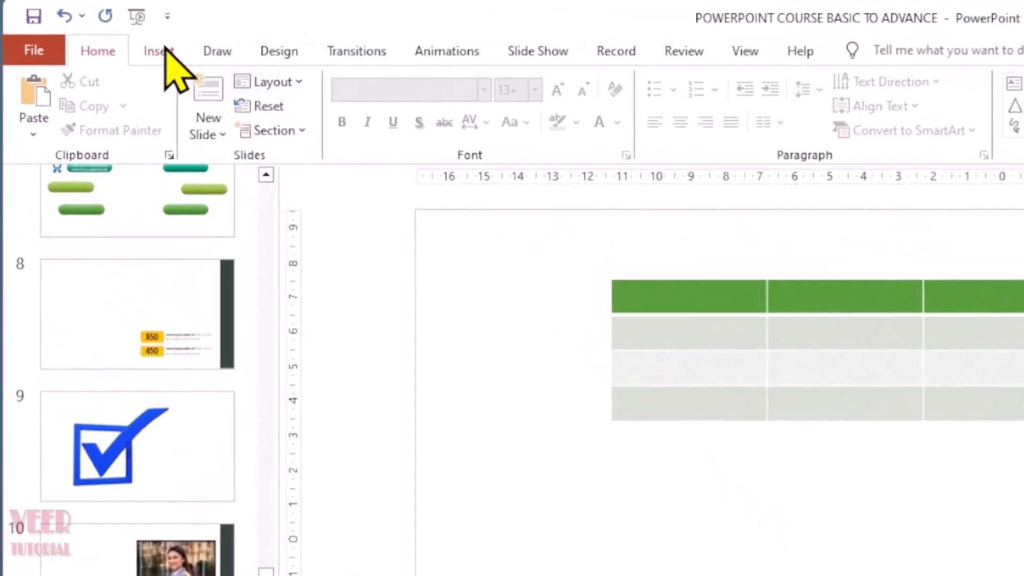
Insert a second table by specifying 5 columns and 3 rows
left_click(163, 51)
left_click(104, 130)
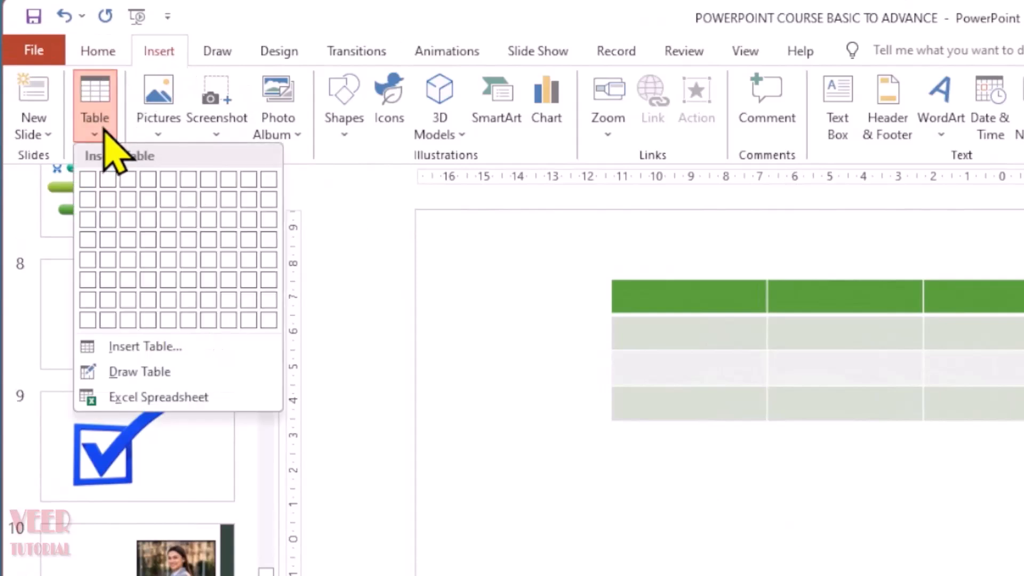
left_click(252, 349)
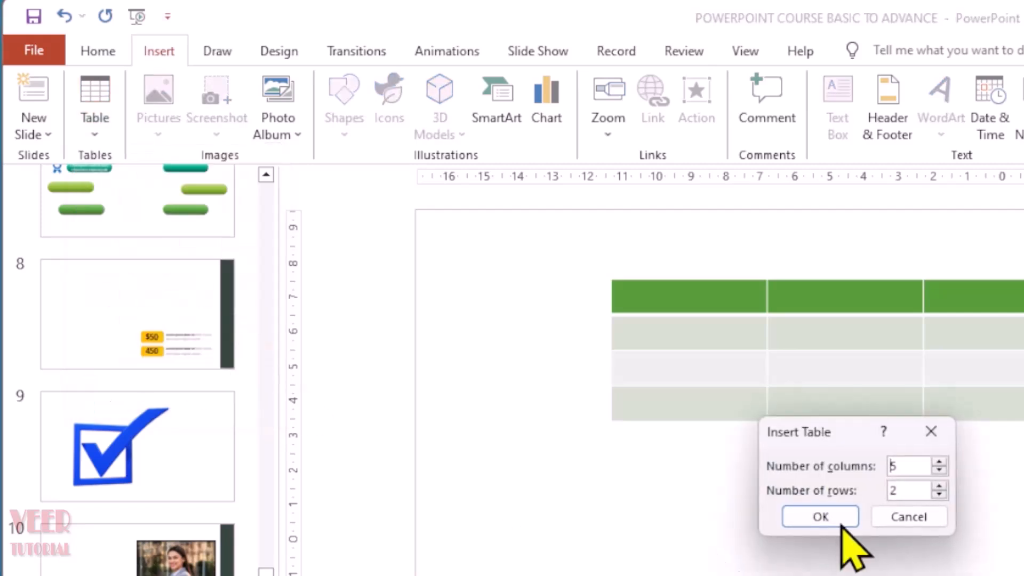
left_click_drag(859, 430, 850, 486)
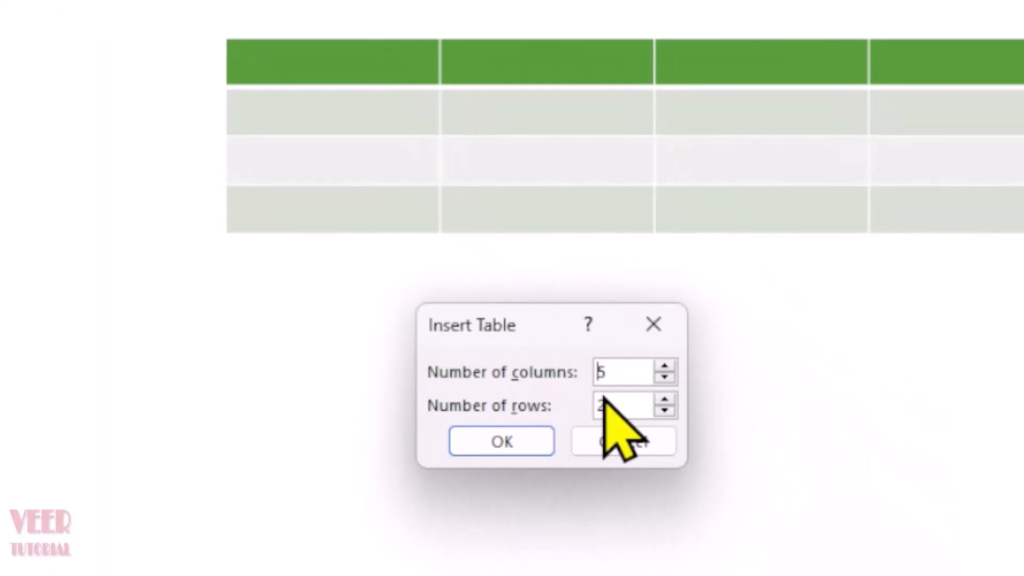
left_click(664, 400)
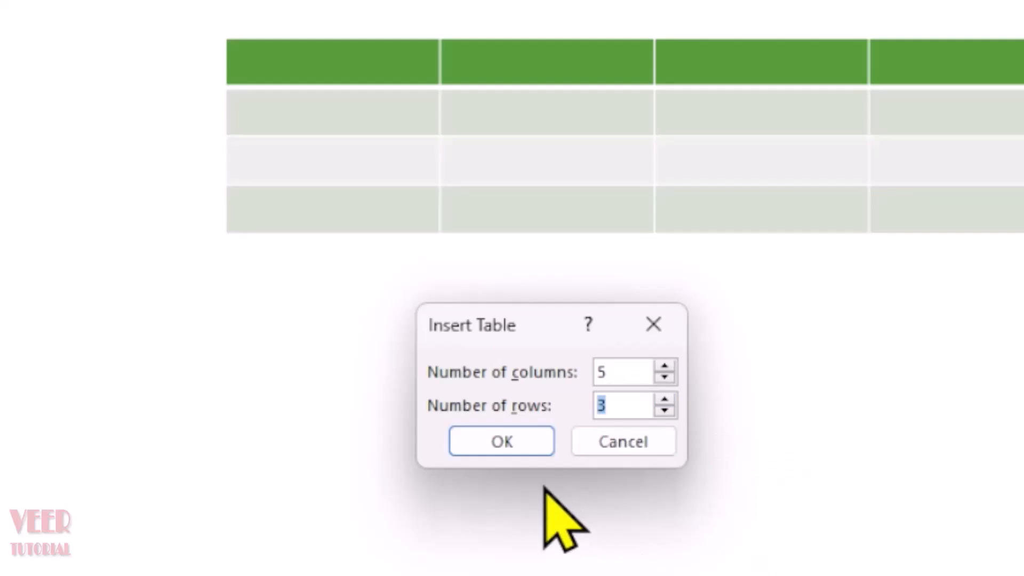
left_click(514, 446)
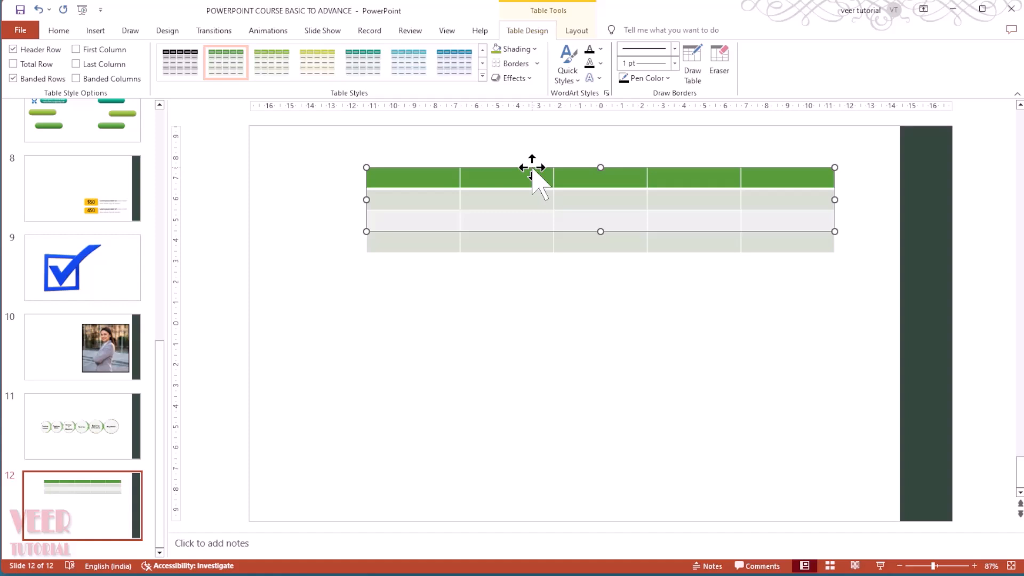
Move the new three-row table down so it sits below the four-row table, and deselect it
left_click_drag(531, 167, 553, 291)
left_click(553, 289)
left_click(552, 372)
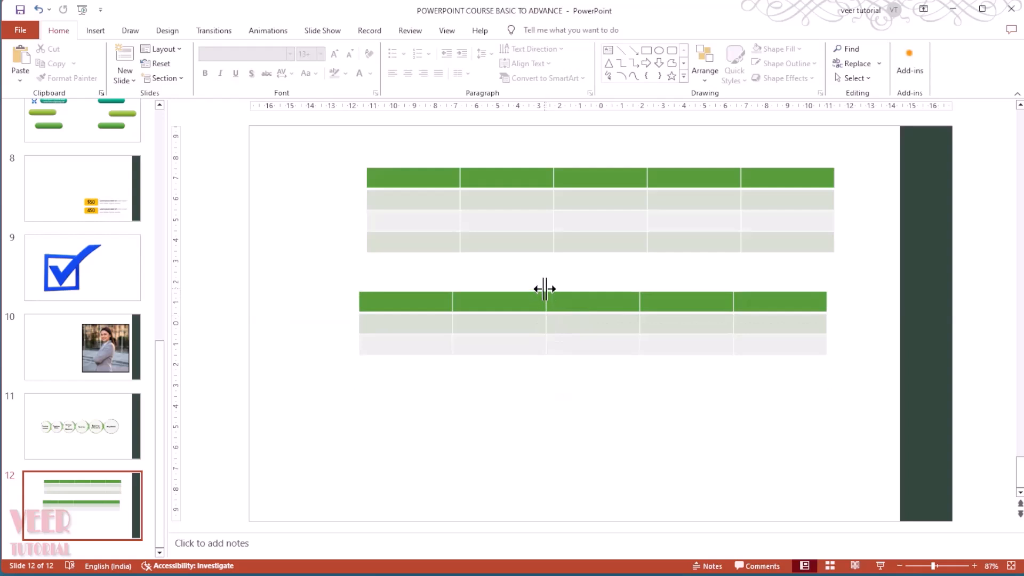
Delete the entire three-row table below the first one
left_click(528, 301)
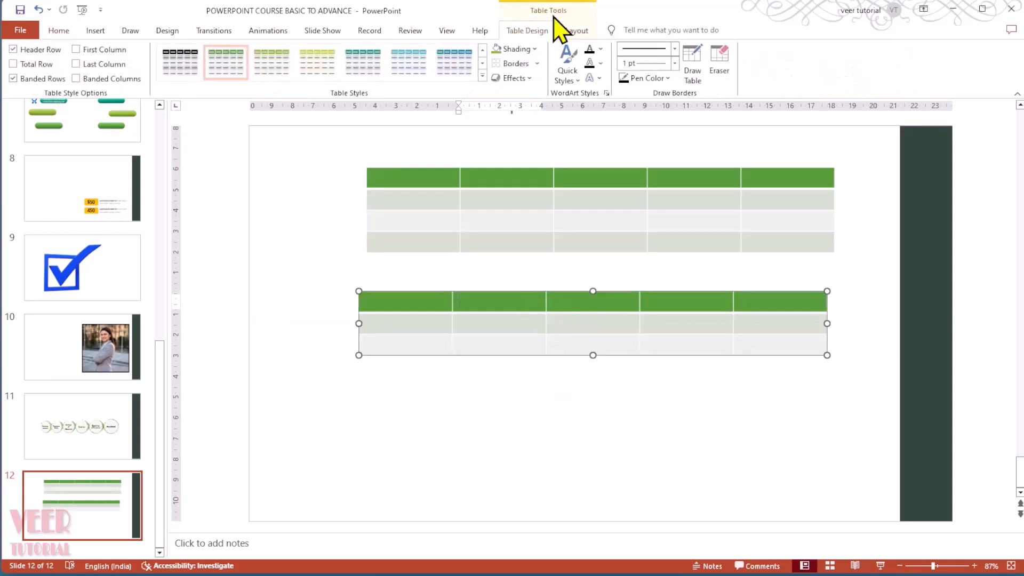
left_click(577, 31)
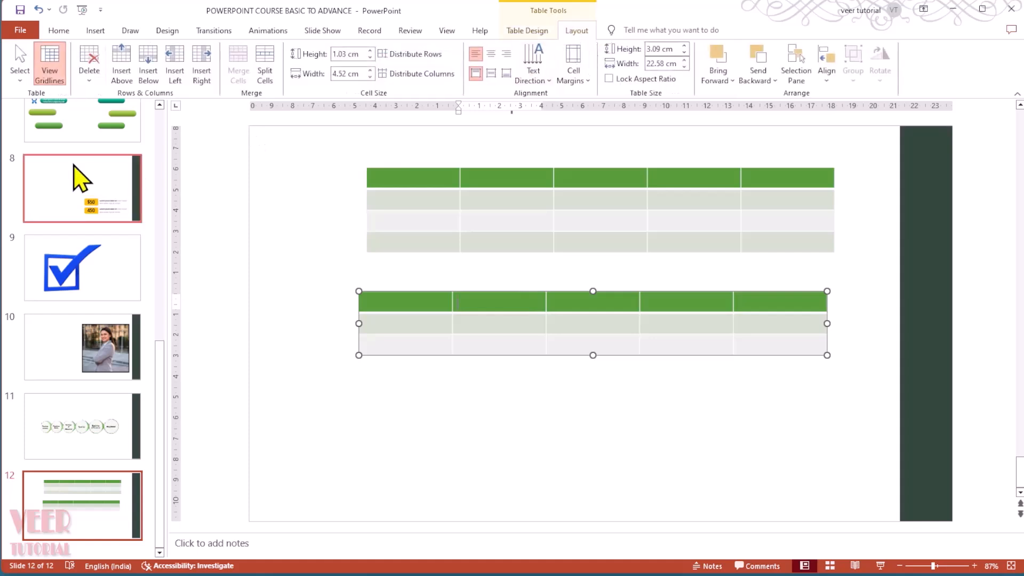
left_click(89, 72)
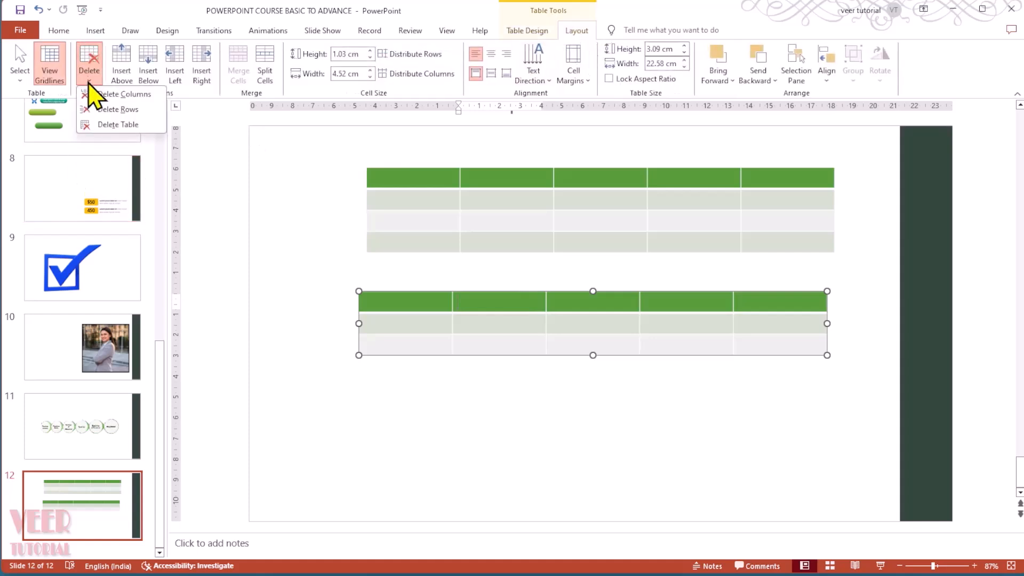
left_click(130, 126)
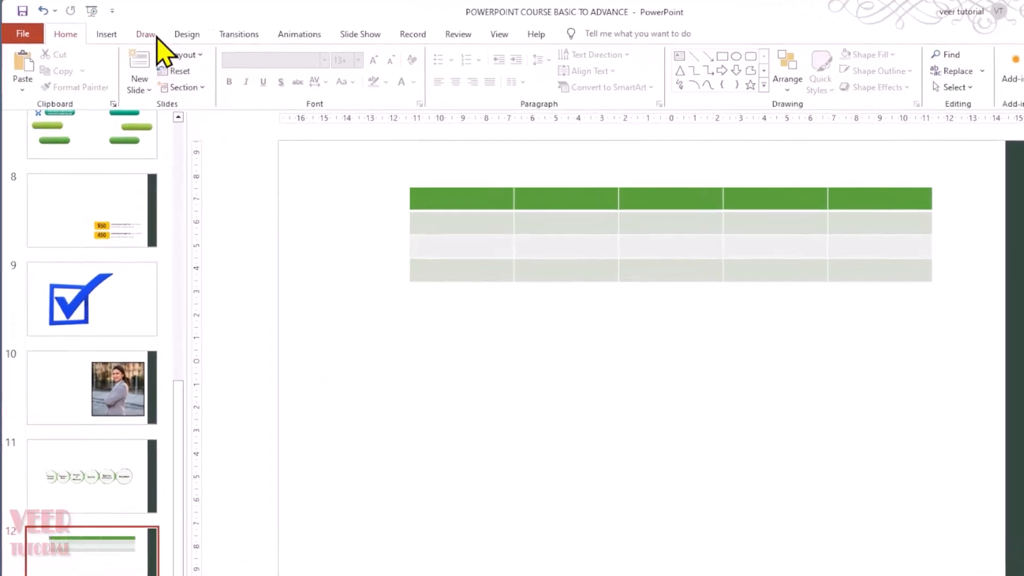
Draw an empty table frame about 25 cm wide and 8.7 cm high below the green table
left_click(108, 34)
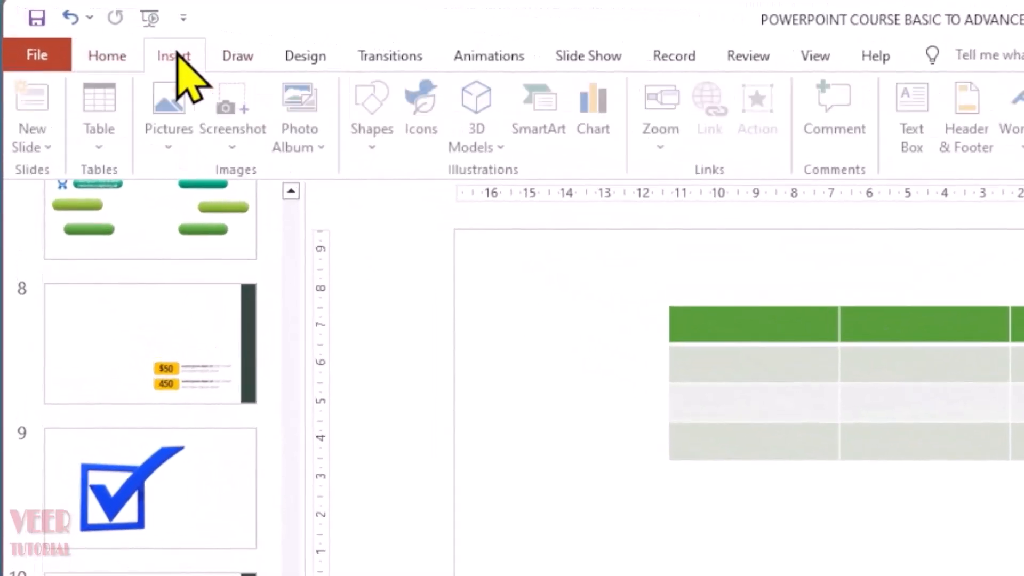
left_click(117, 151)
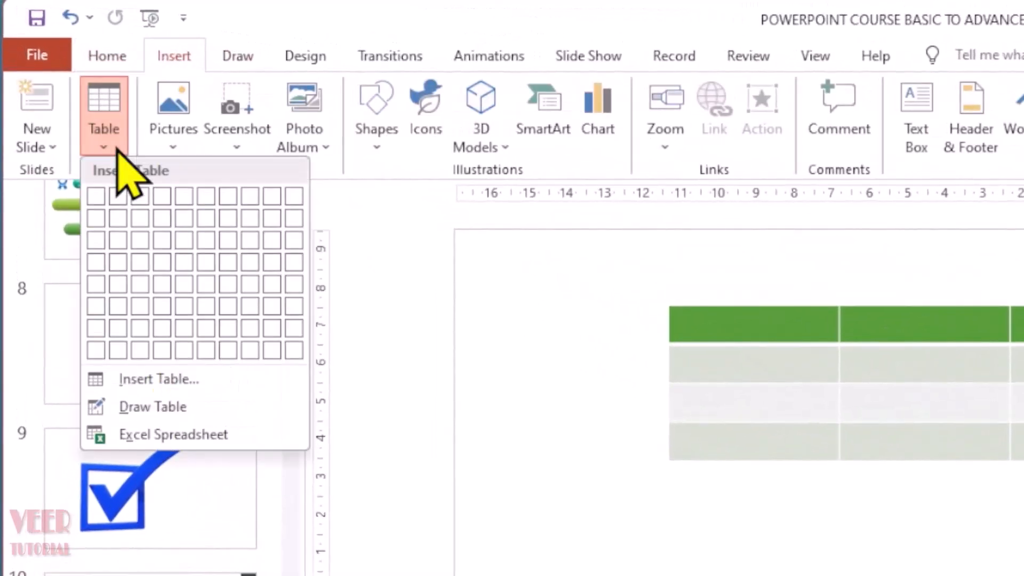
left_click(298, 408)
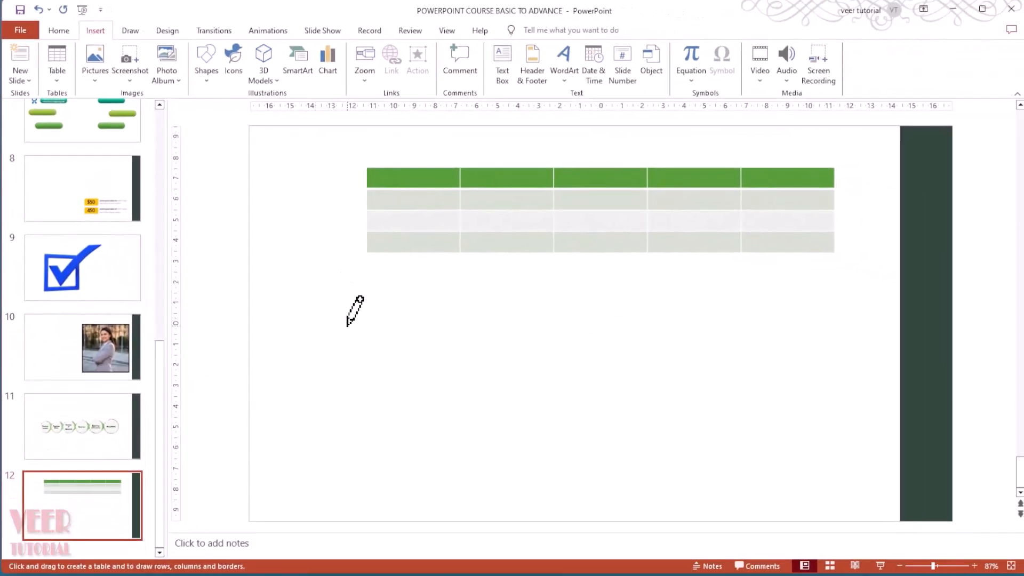
mouse_move(317, 289)
left_mouse_down()
mouse_move(334, 409)
mouse_move(833, 468)
left_mouse_up()
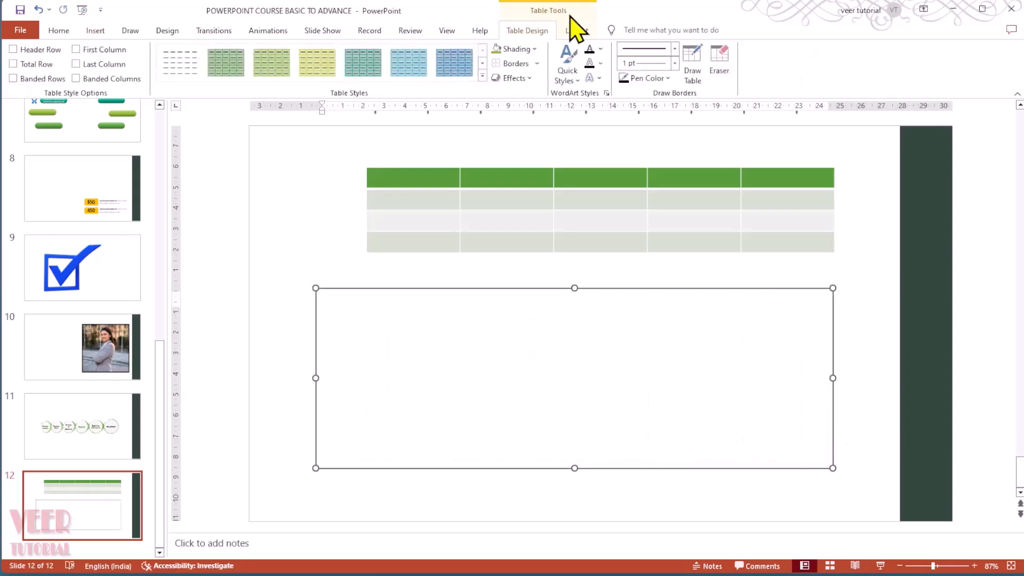
Draw four vertical borders inside the drawn frame, dividing it into five columns with a wide fourth one
left_click(578, 32)
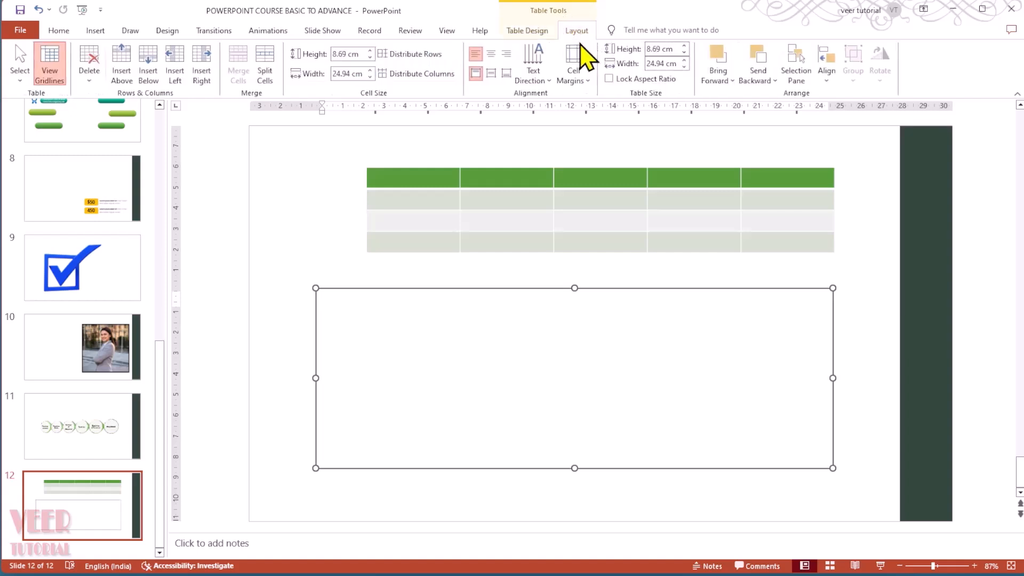
left_click(538, 30)
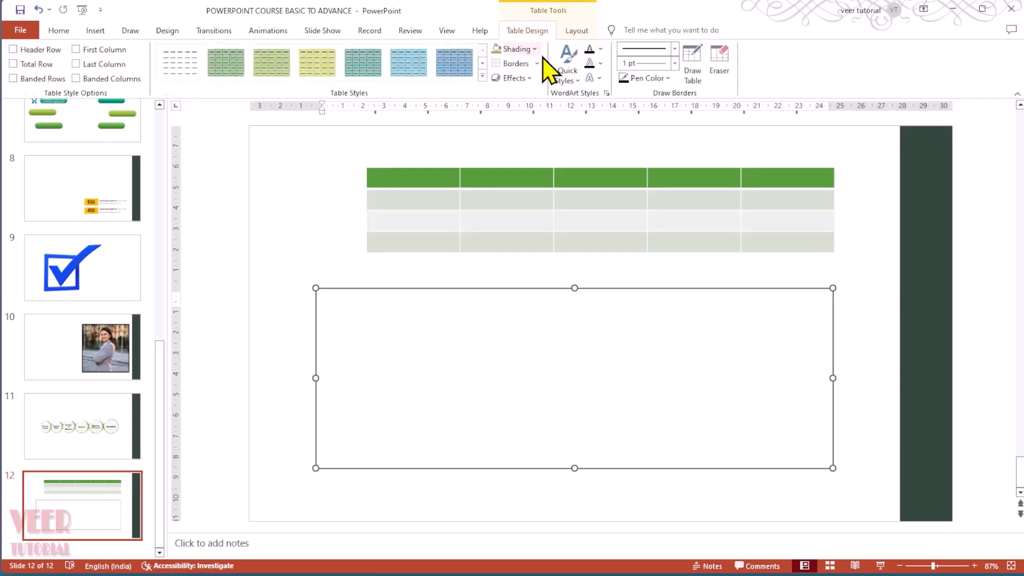
left_click(692, 75)
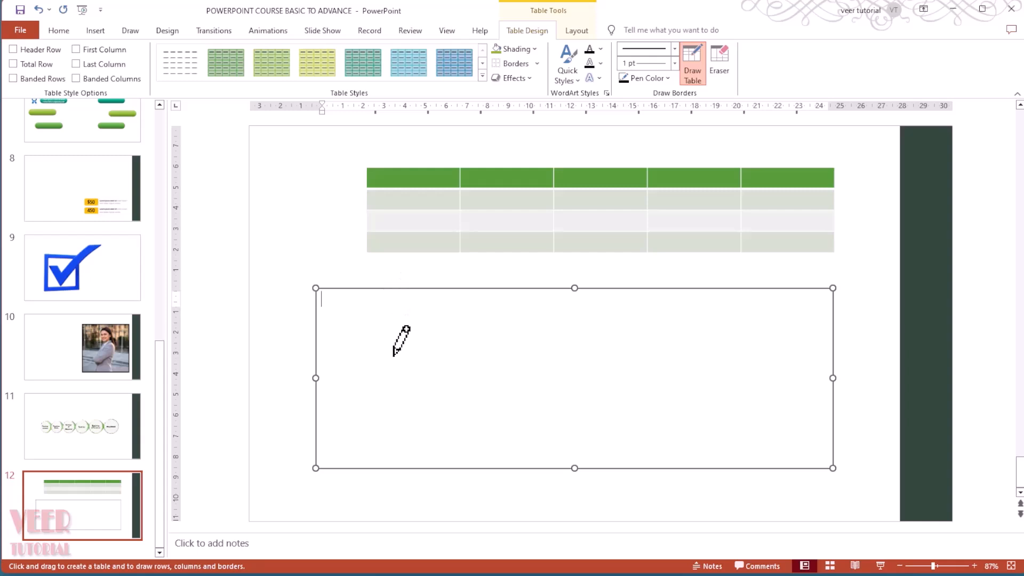
left_click_drag(387, 290, 384, 408)
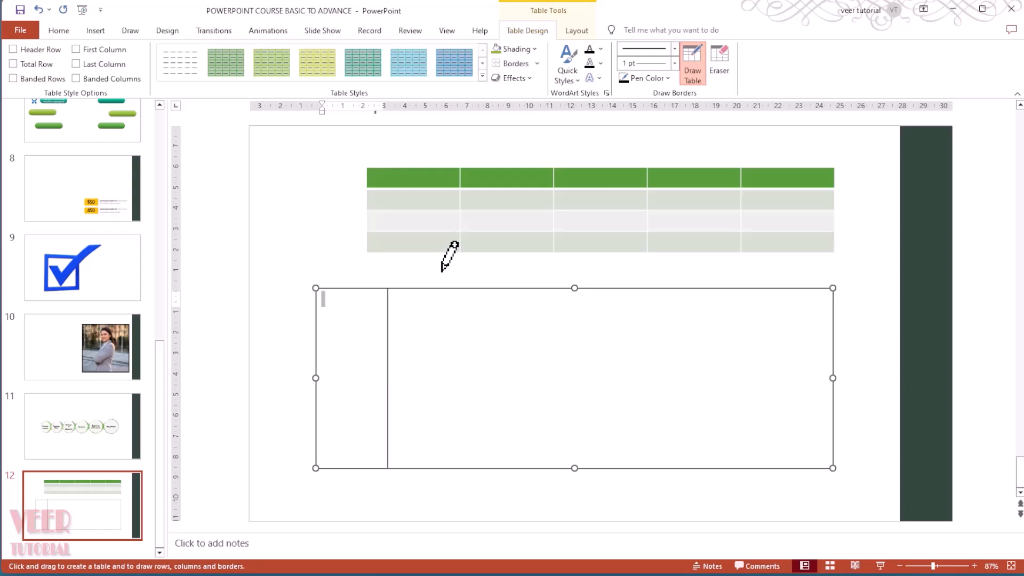
mouse_move(442, 270)
left_mouse_down()
mouse_move(447, 483)
mouse_move(523, 496)
left_mouse_up()
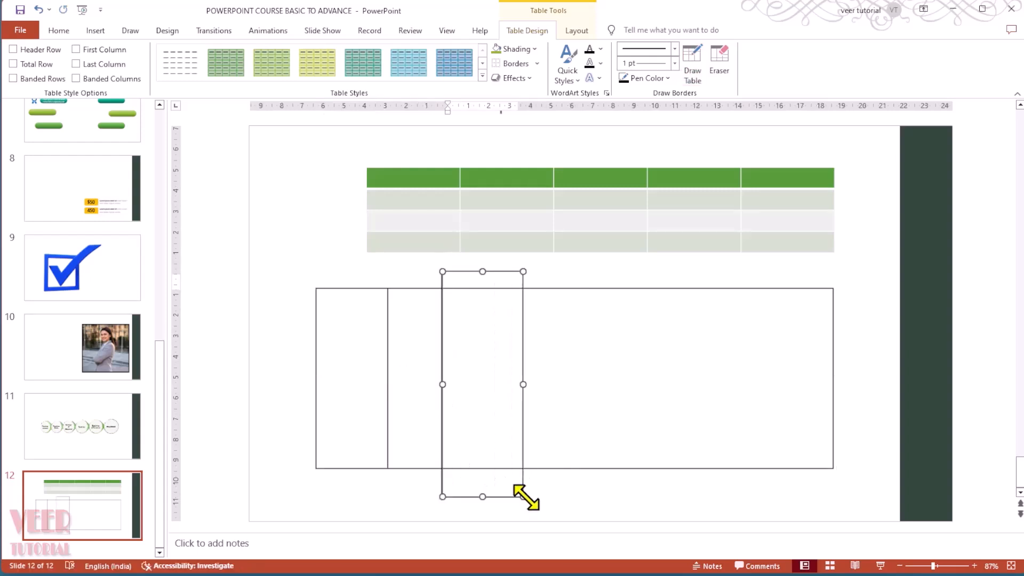
key("ctrl+z")
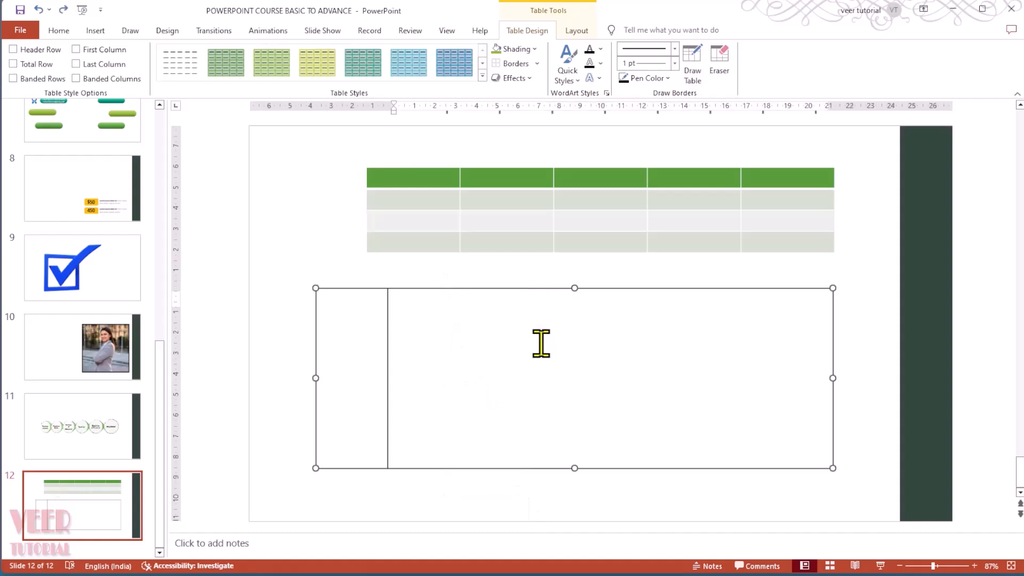
left_click(698, 72)
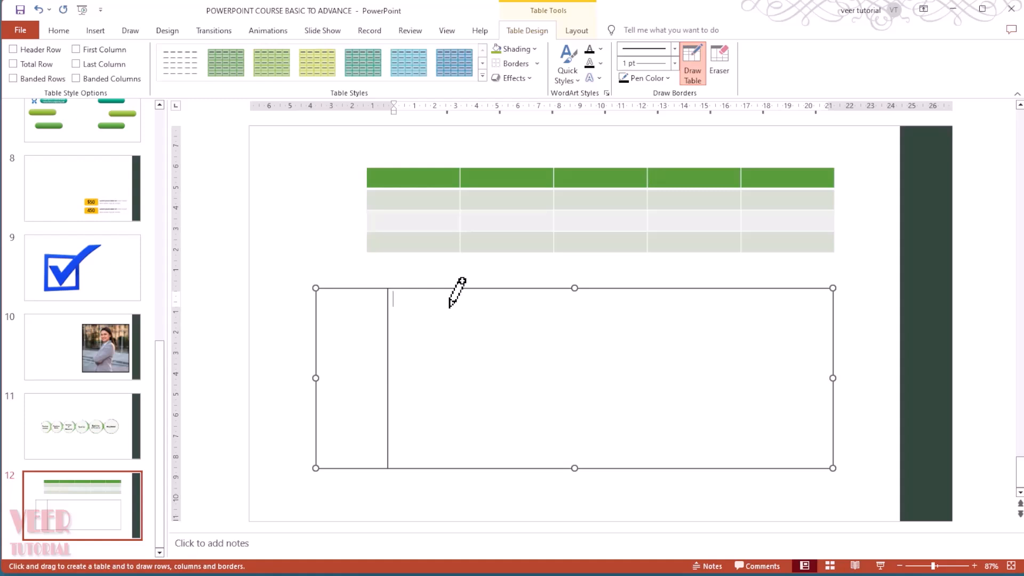
left_click_drag(449, 307, 449, 399)
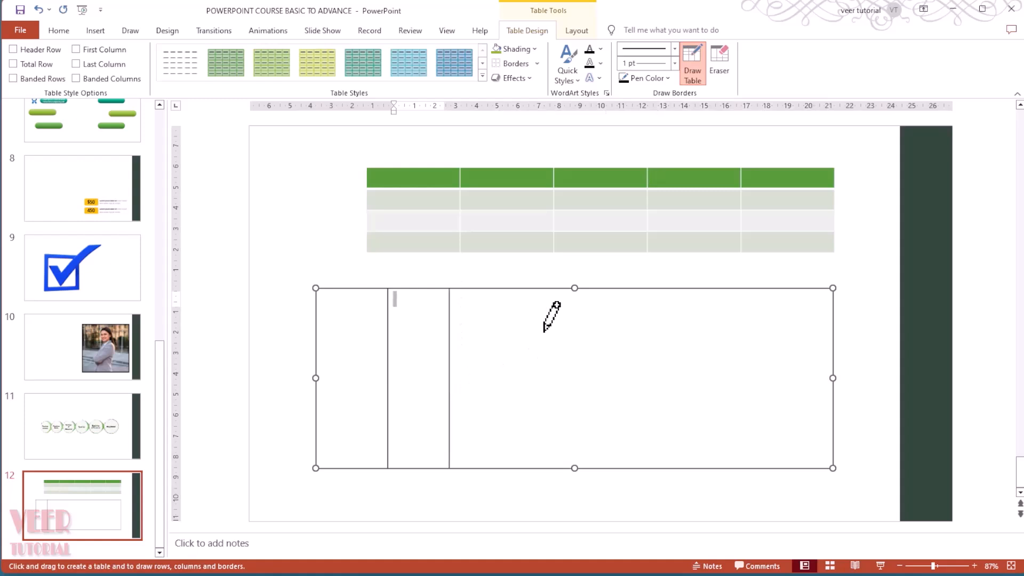
left_click_drag(545, 332, 545, 405)
left_click_drag(741, 313, 741, 403)
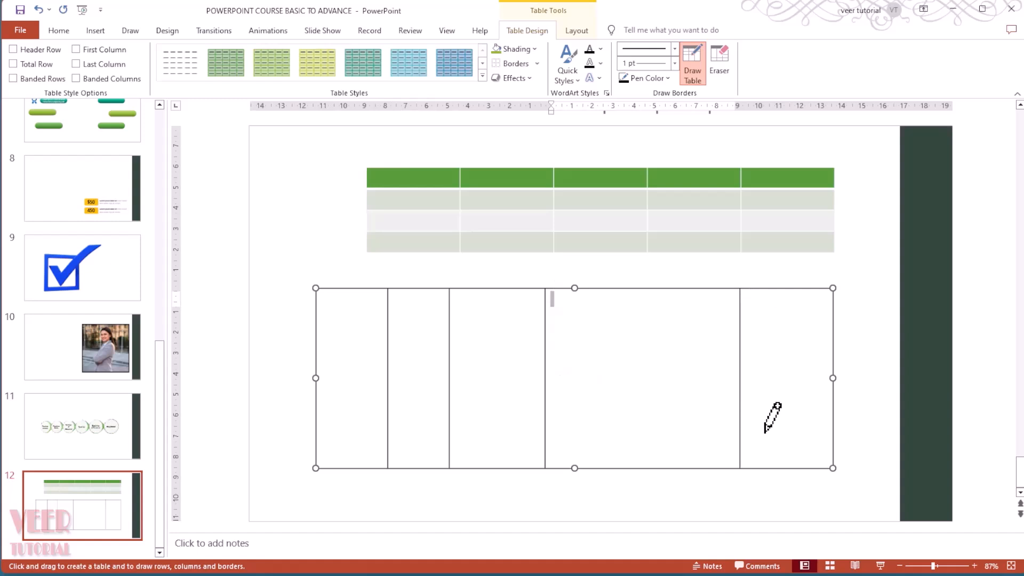
Draw two full-width horizontal borders near the table's upper edge, and split the fourth column vertically below the first row
left_click_drag(356, 326, 766, 324)
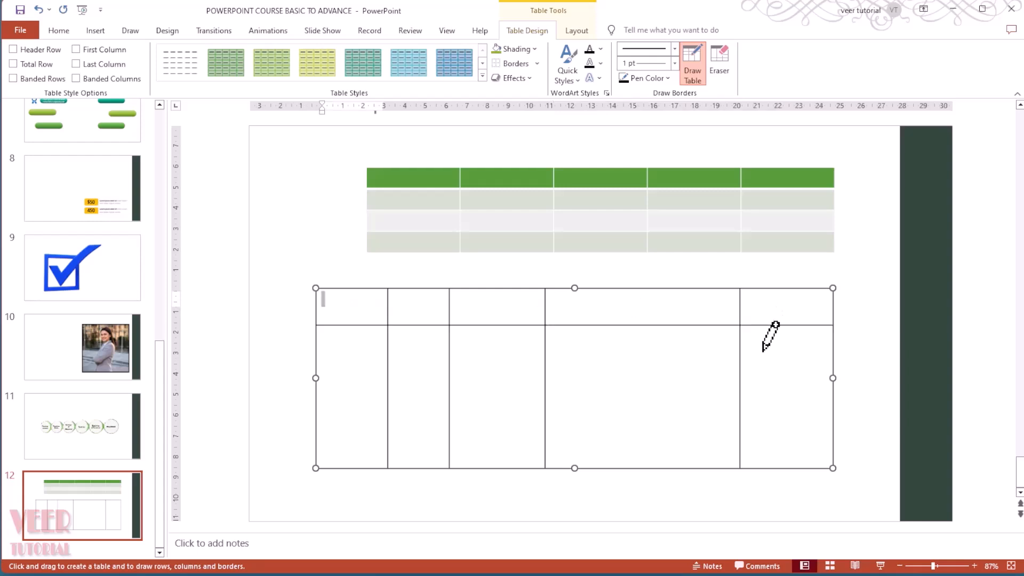
left_click_drag(333, 345, 800, 347)
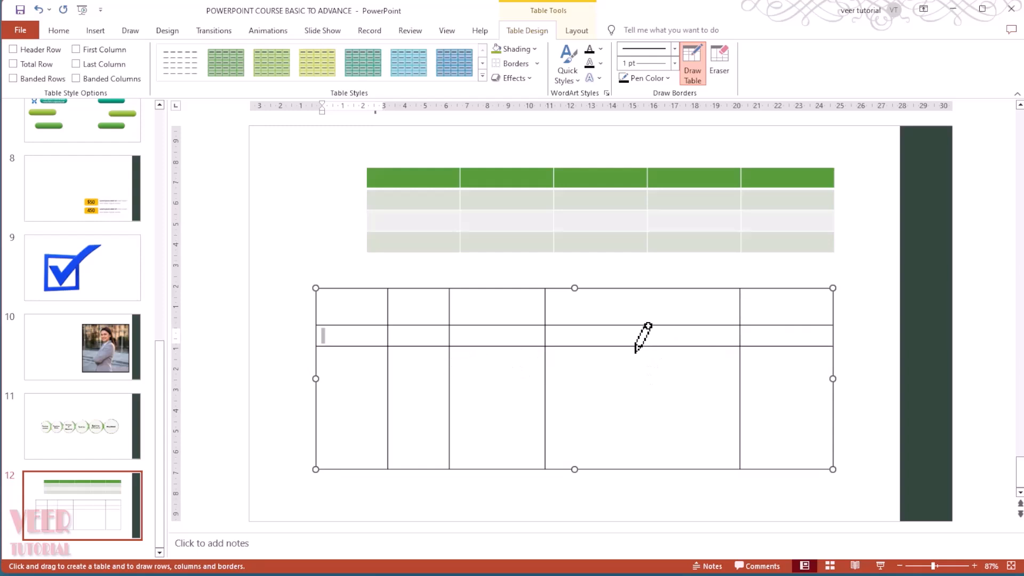
left_click_drag(635, 353, 634, 446)
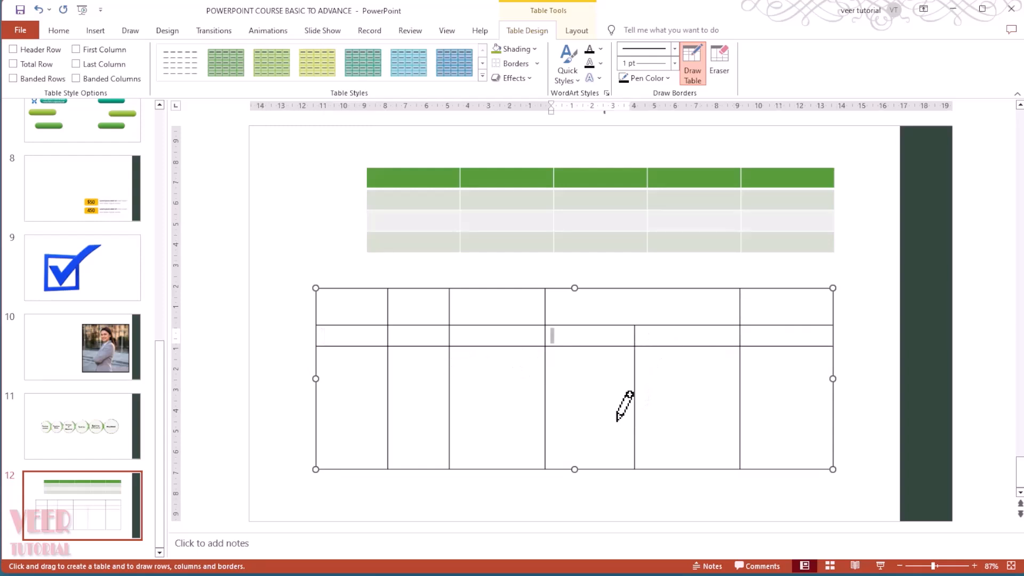
Draw three horizontal borders across both halves of the split fourth column, dividing its lowest row into four rows
left_click_drag(551, 397, 715, 404)
key("ctrl+z")
key("ctrl+y")
left_click_drag(606, 375, 669, 375)
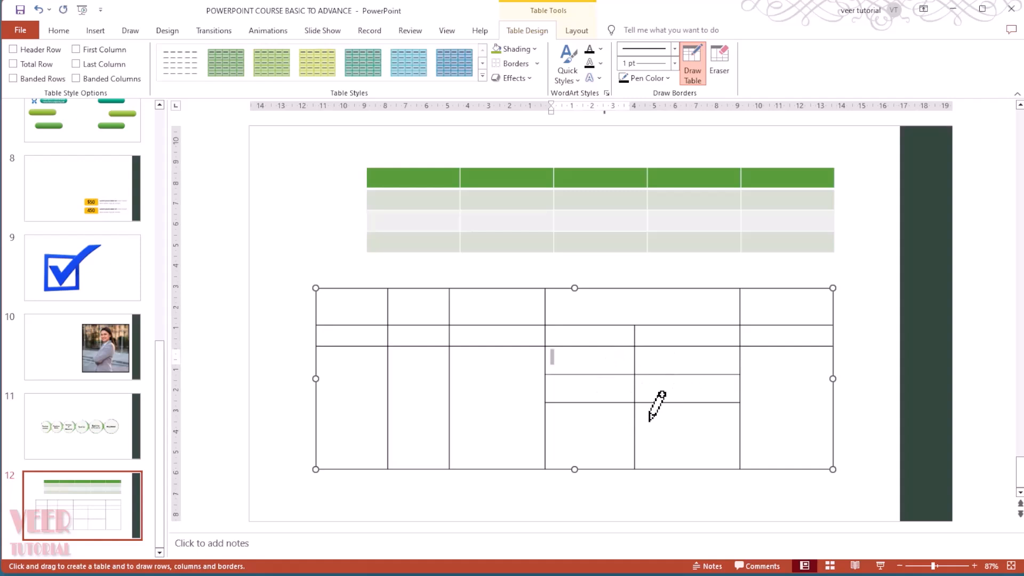
left_click_drag(603, 436, 670, 436)
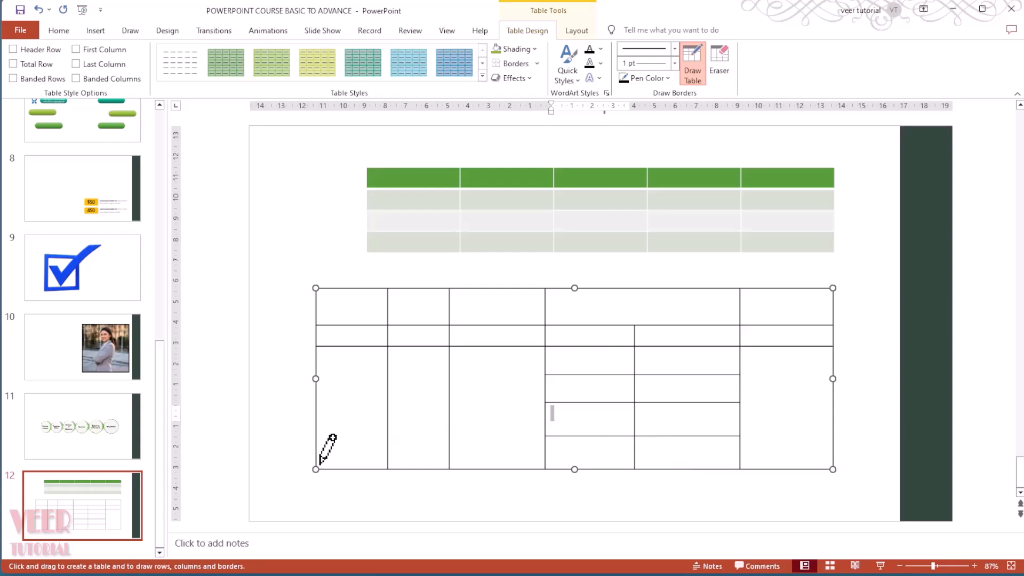
Draw opposing diagonal borders meeting in a peak across the first two cells of the tall bottom row, and stop drawing
left_click_drag(319, 463, 388, 347)
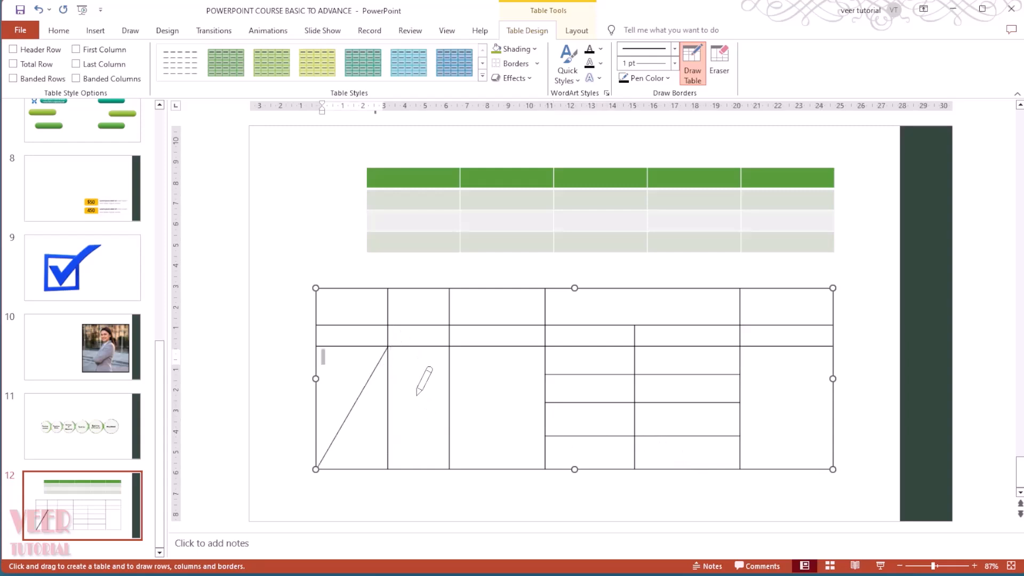
left_click_drag(430, 429, 449, 468)
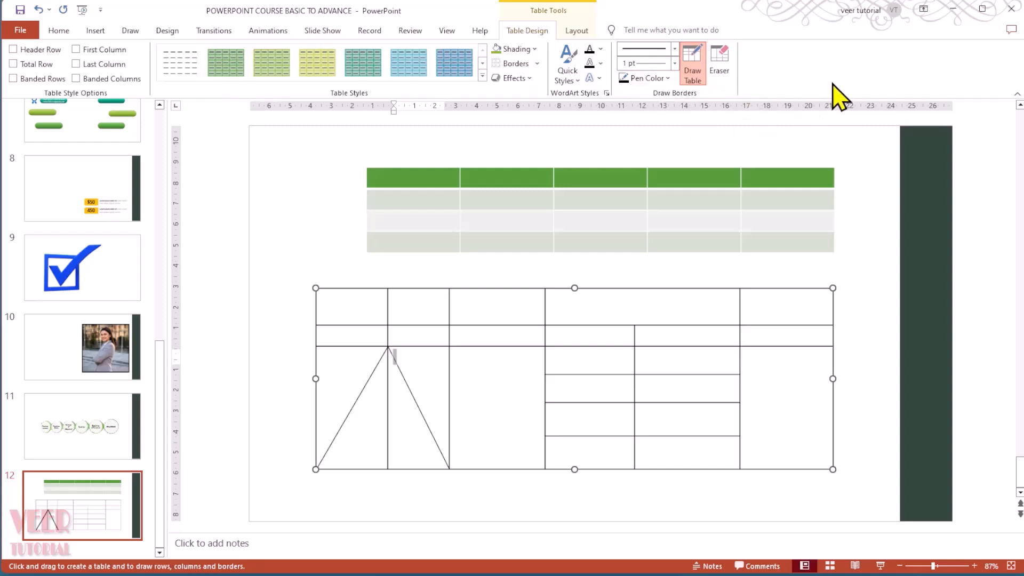
left_click(691, 72)
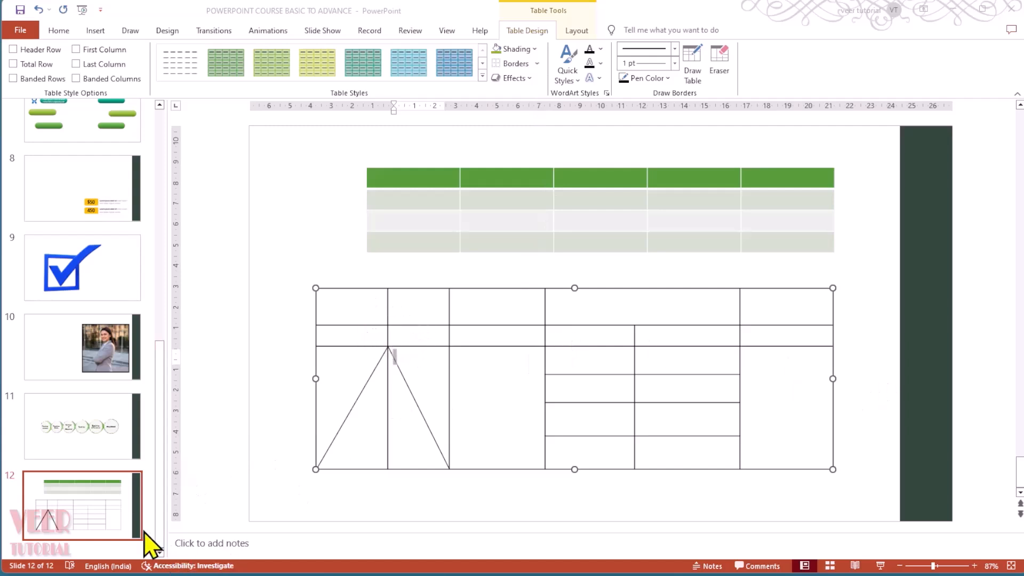
Paste a copy of the drawn table onto slide 12
left_click(101, 513)
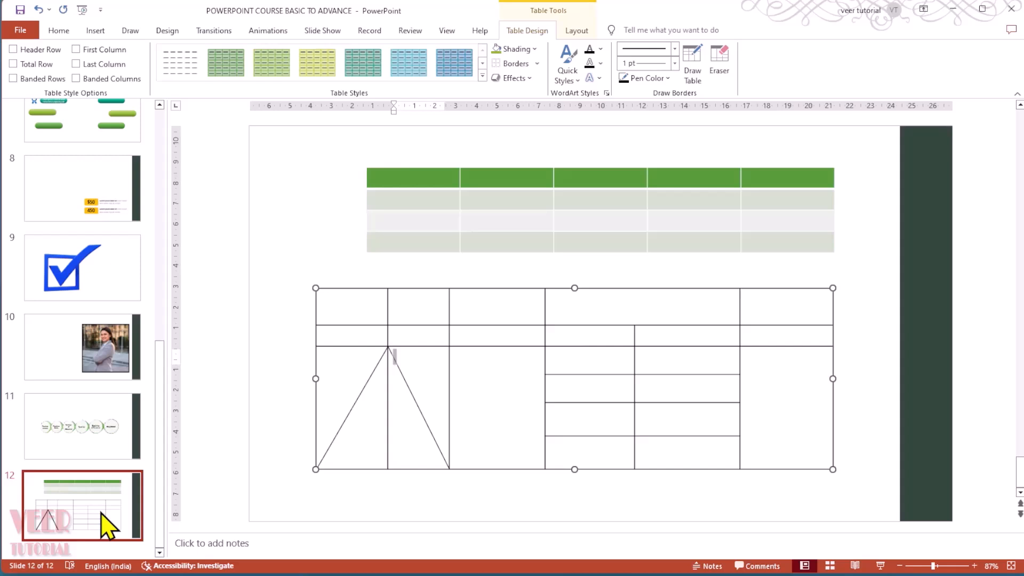
key("ctrl+v")
left_click(36, 355)
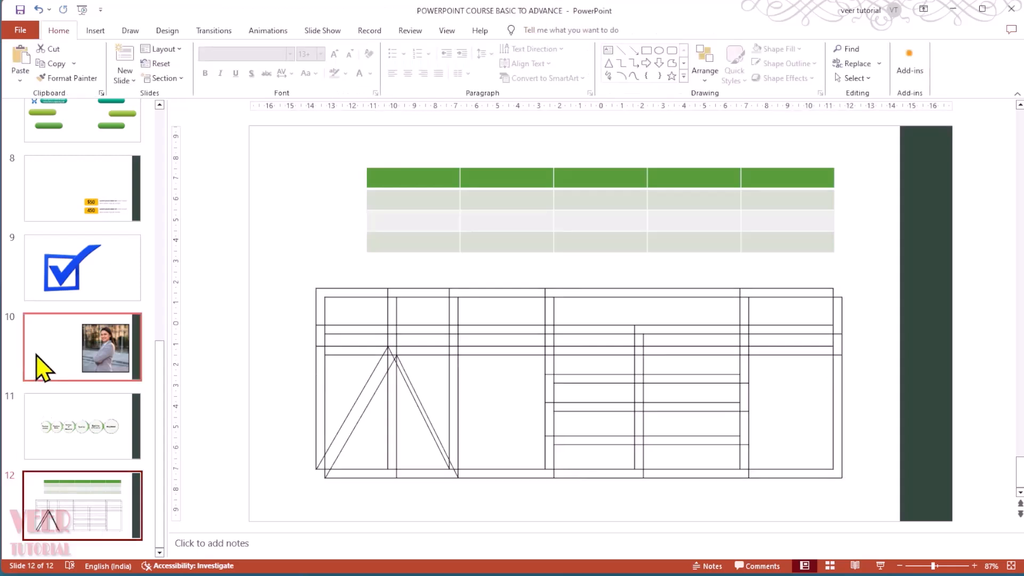
Duplicate slide 12 and delete both overlapping hand-drawn tables from slide 12, keeping the green table
key("ctrl+d")
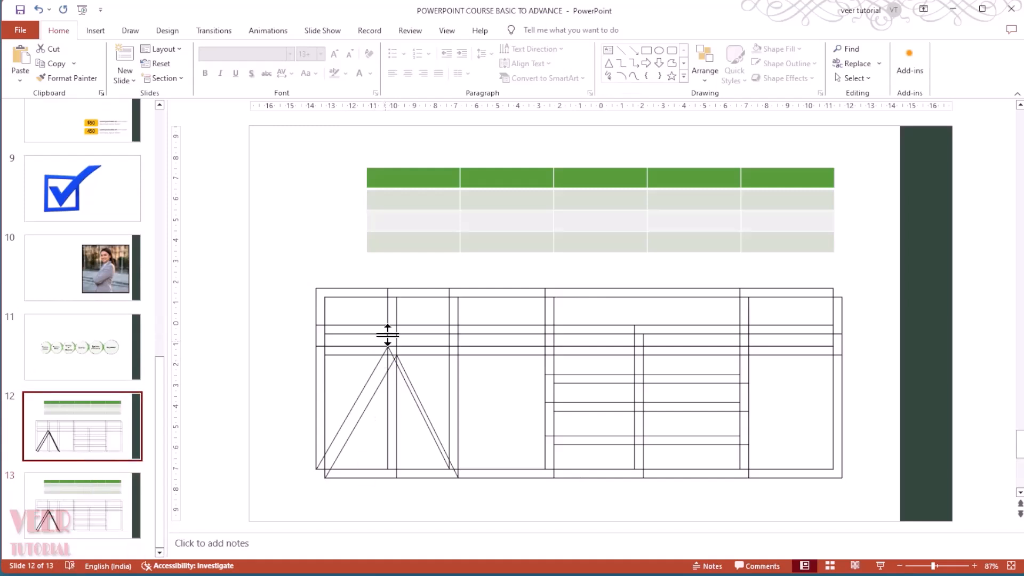
left_click(408, 300)
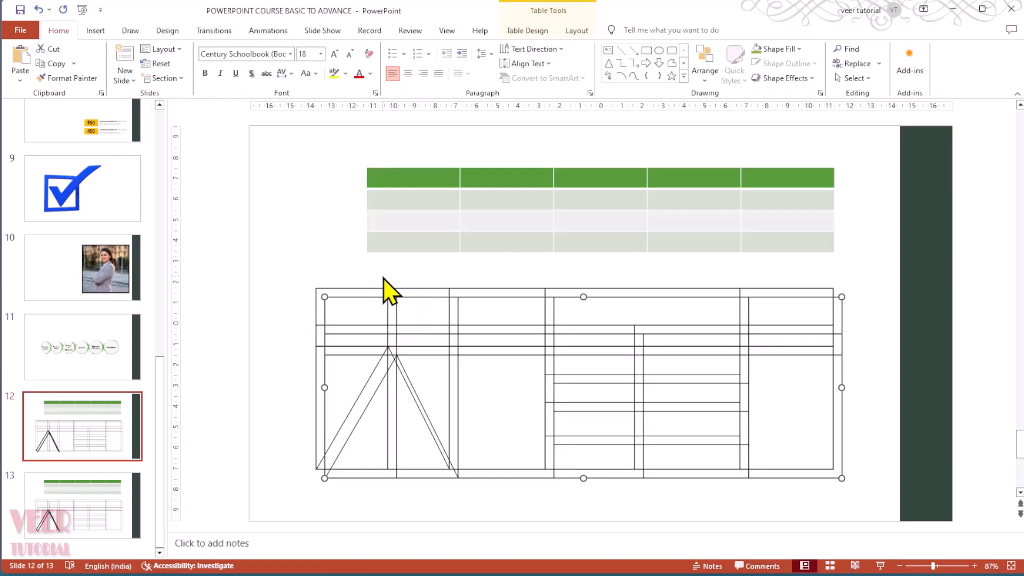
key("Delete")
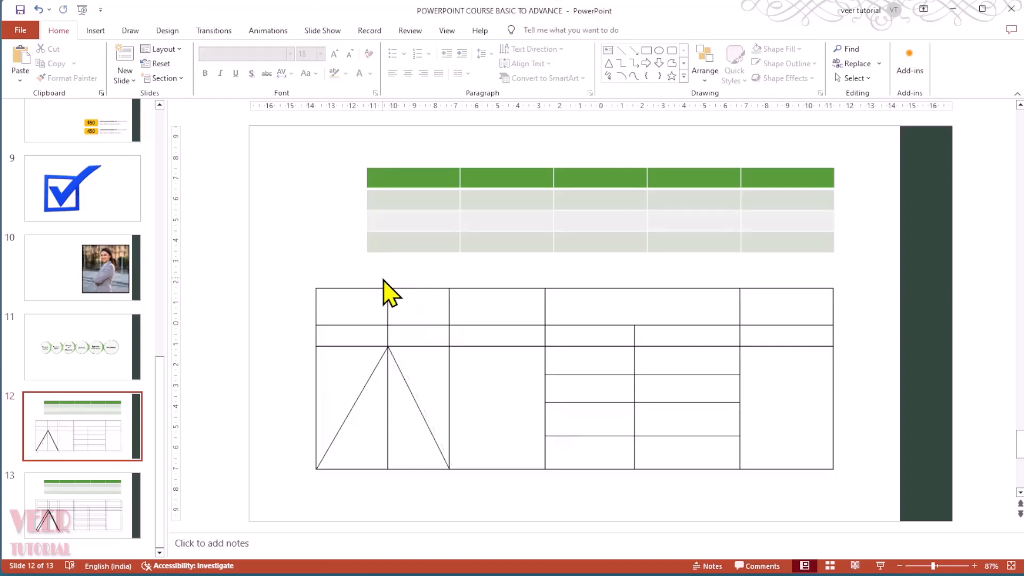
left_click(381, 291)
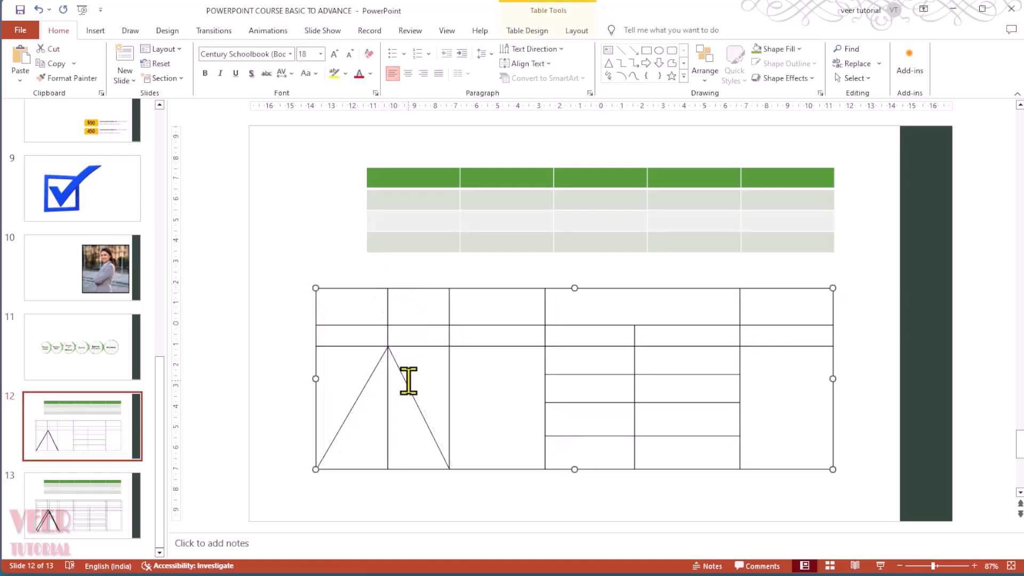
key("Delete")
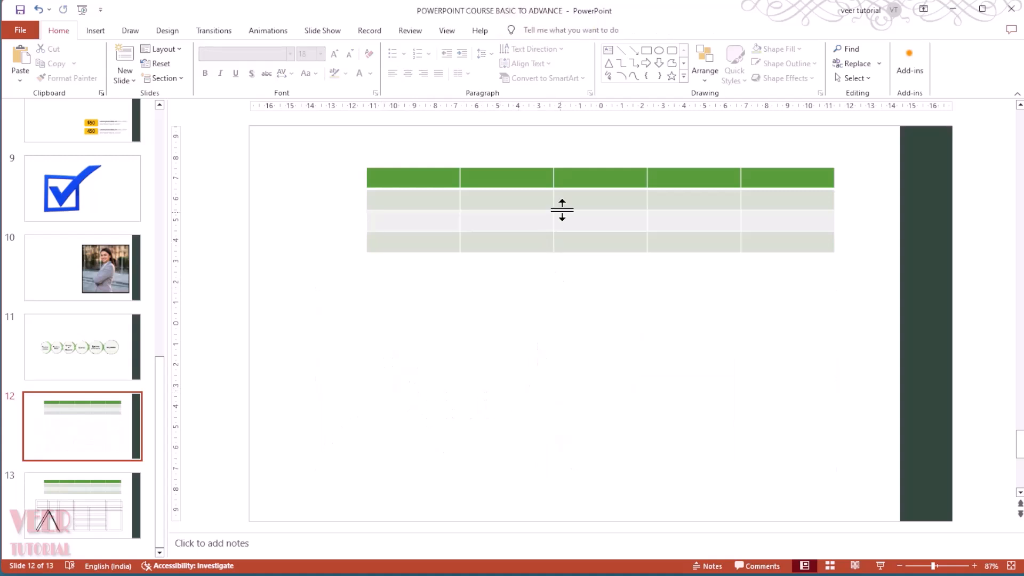
Move the green table down and slightly left, closer to the middle of slide 12
left_click(602, 204)
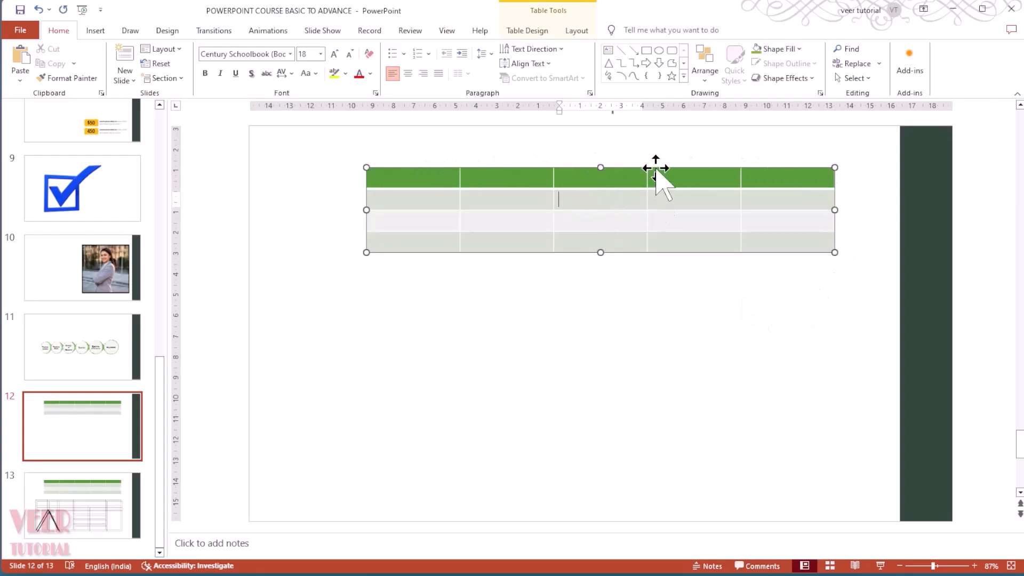
left_click_drag(655, 167, 628, 240)
left_click(672, 485)
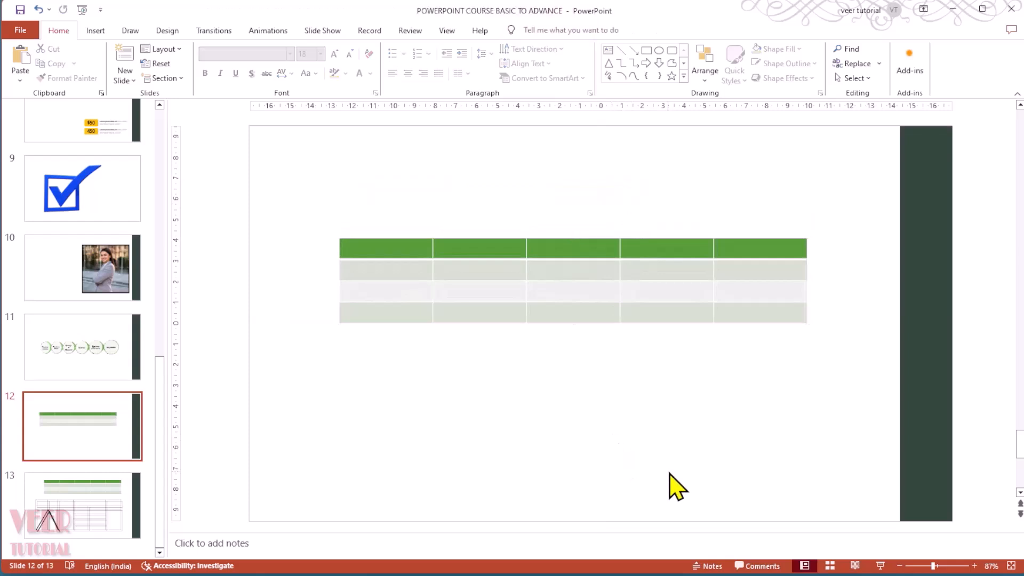
Look through the light, medium and dark table styles for the green table without applying one
left_click(557, 264)
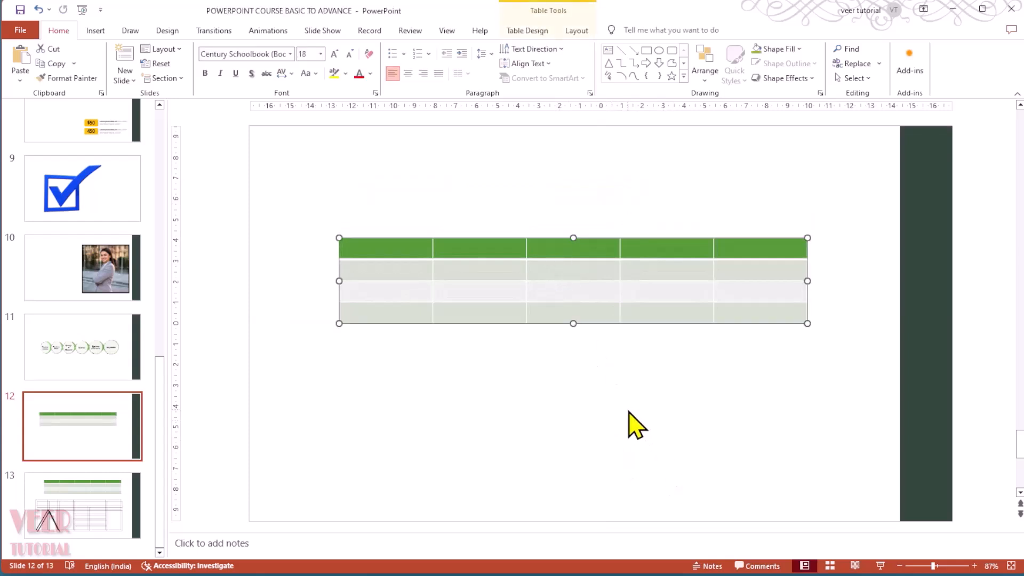
left_click(535, 32)
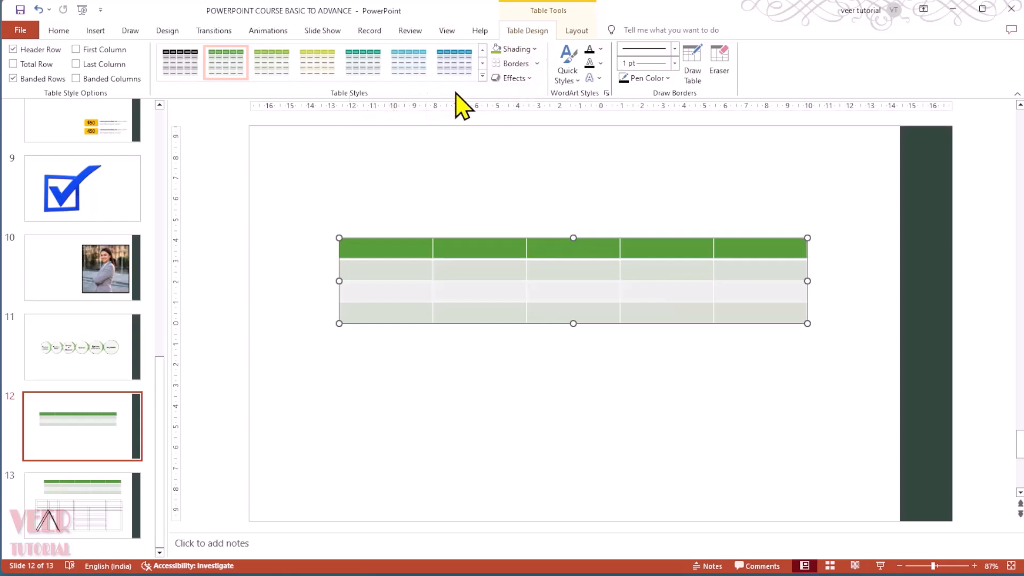
left_click(482, 76)
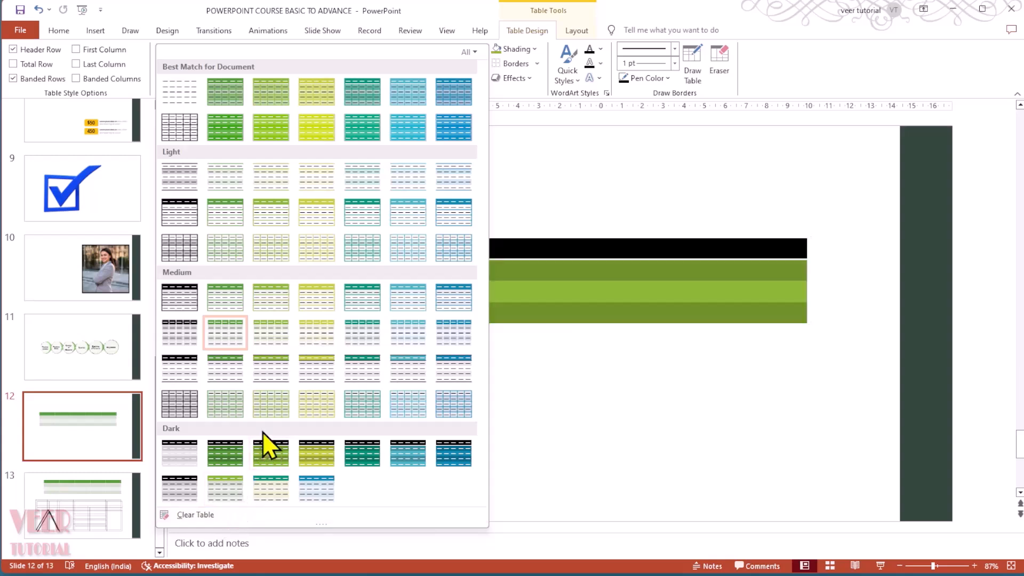
left_click(581, 151)
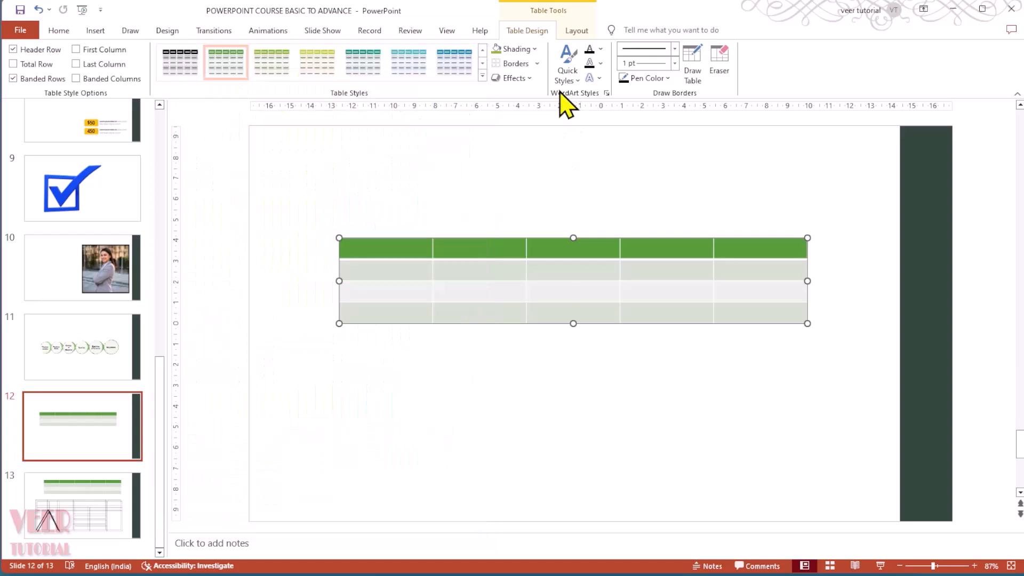
Examine the table's shading colours, including the standard and custom colour choices, without changing the fill
left_click(535, 49)
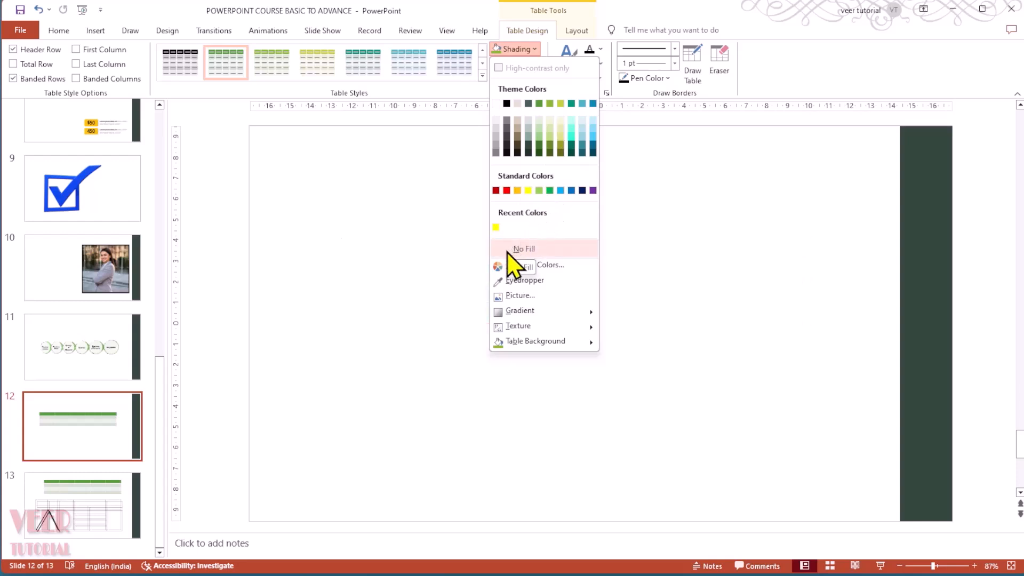
left_click(570, 267)
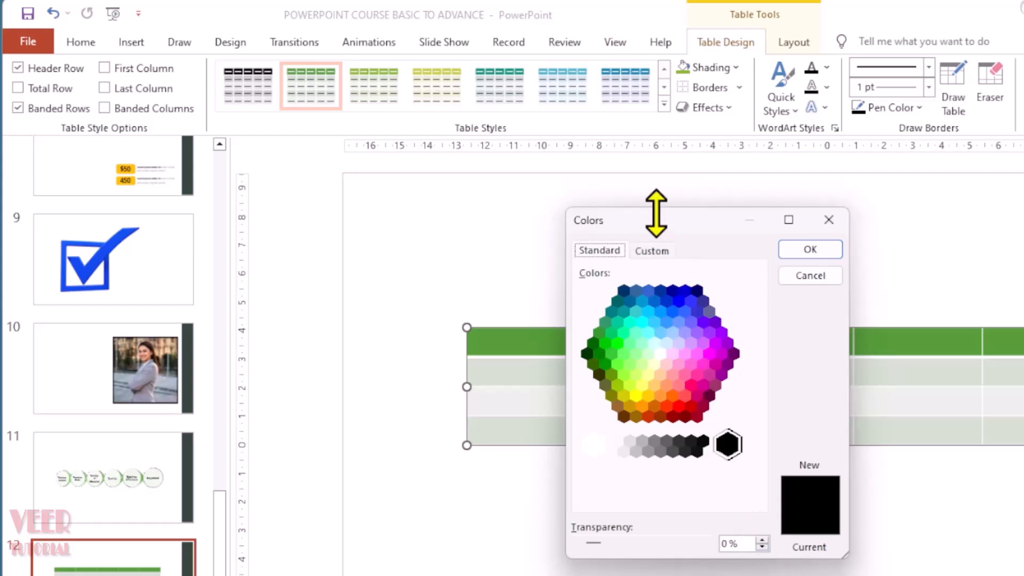
left_click(657, 253)
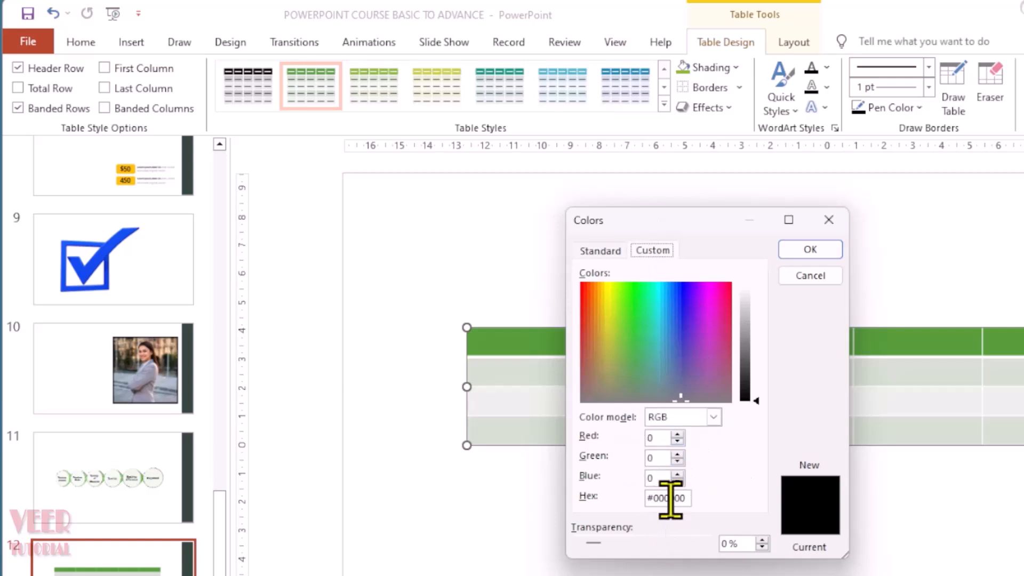
left_click(810, 276)
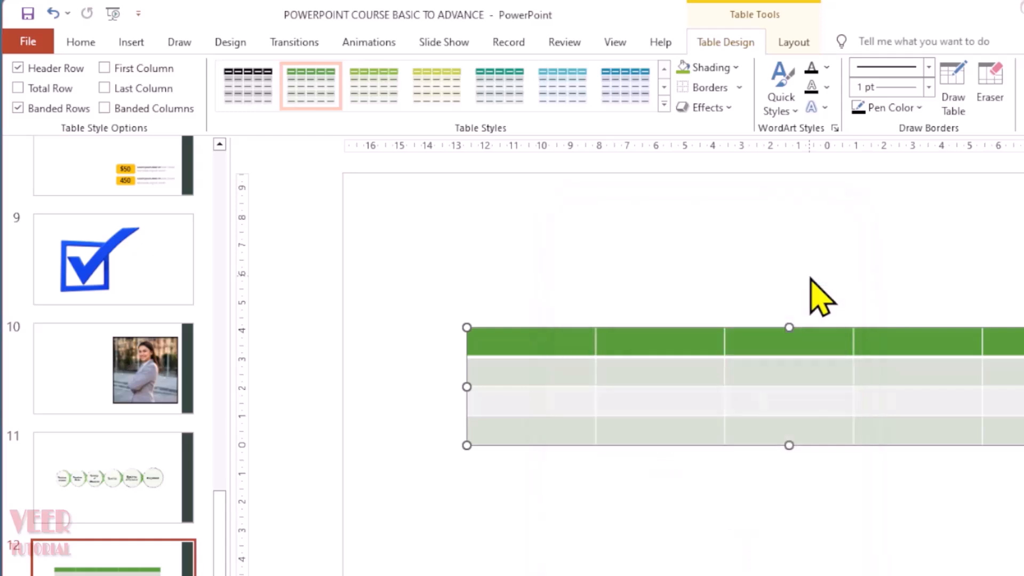
Examine the picture, gradient and texture shading choices, the detailed fill settings and the table background colours without applying any
left_click(739, 67)
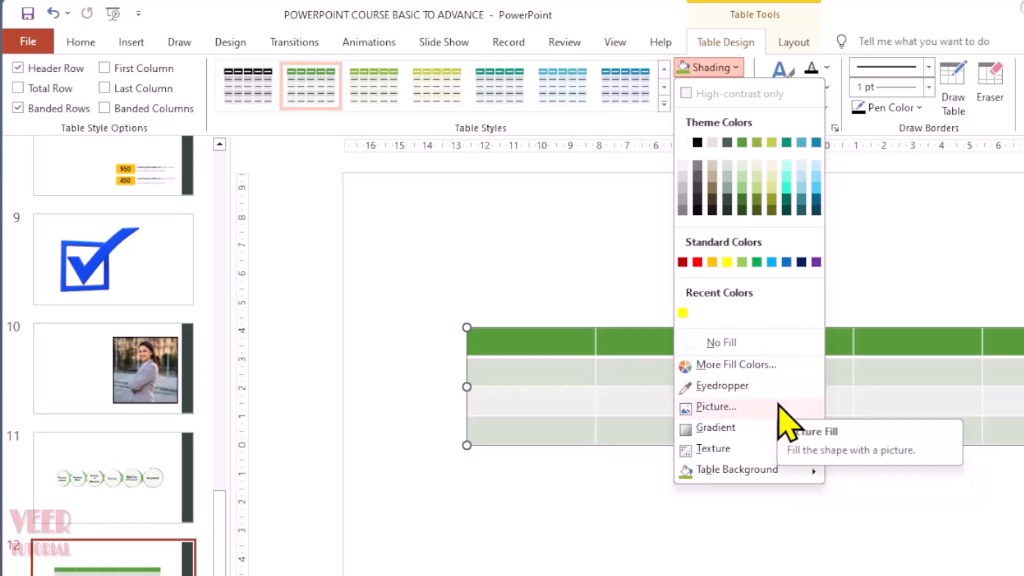
mouse_move(769, 436)
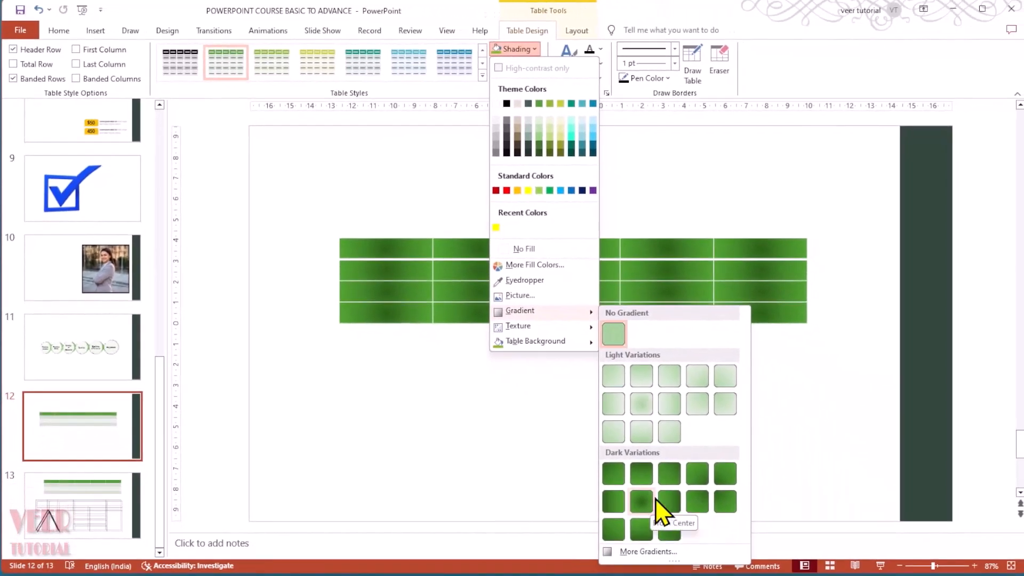
left_click(651, 552)
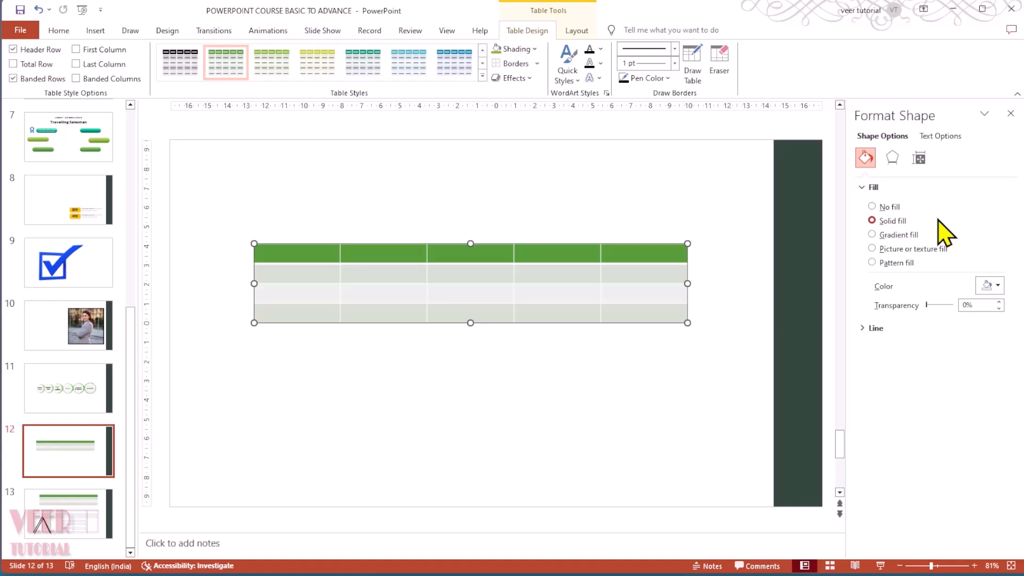
left_click(1011, 113)
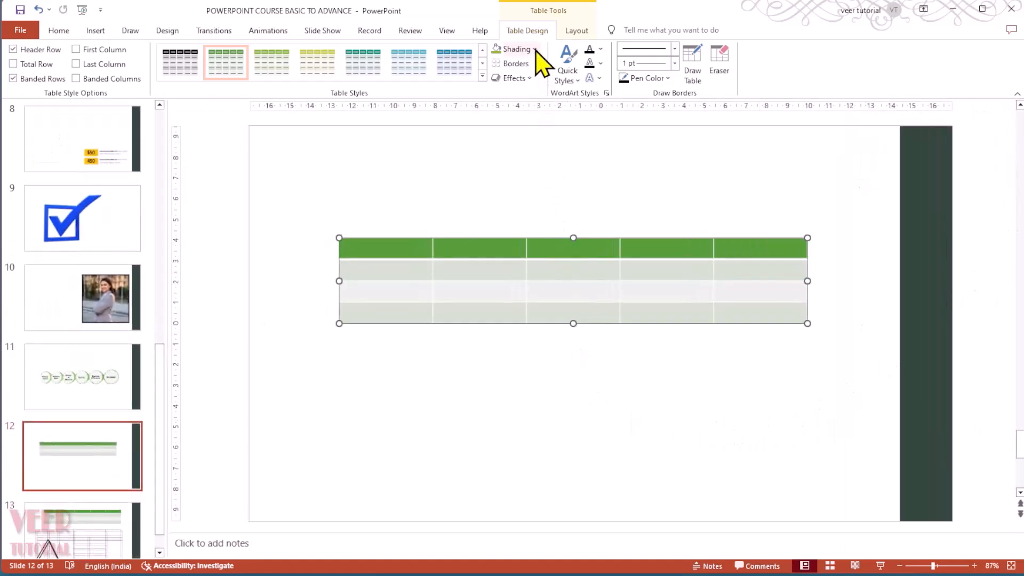
left_click(535, 50)
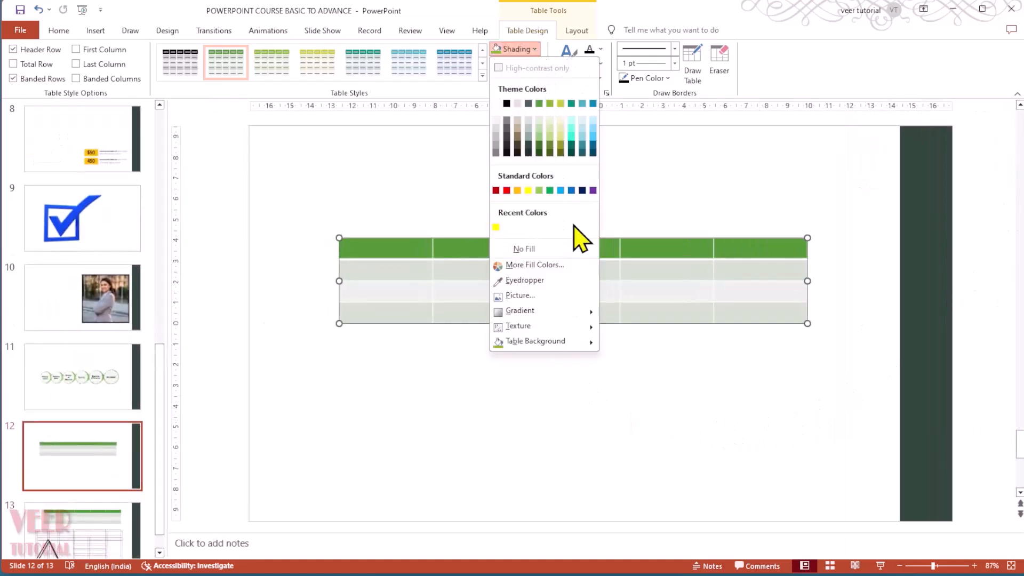
mouse_move(566, 326)
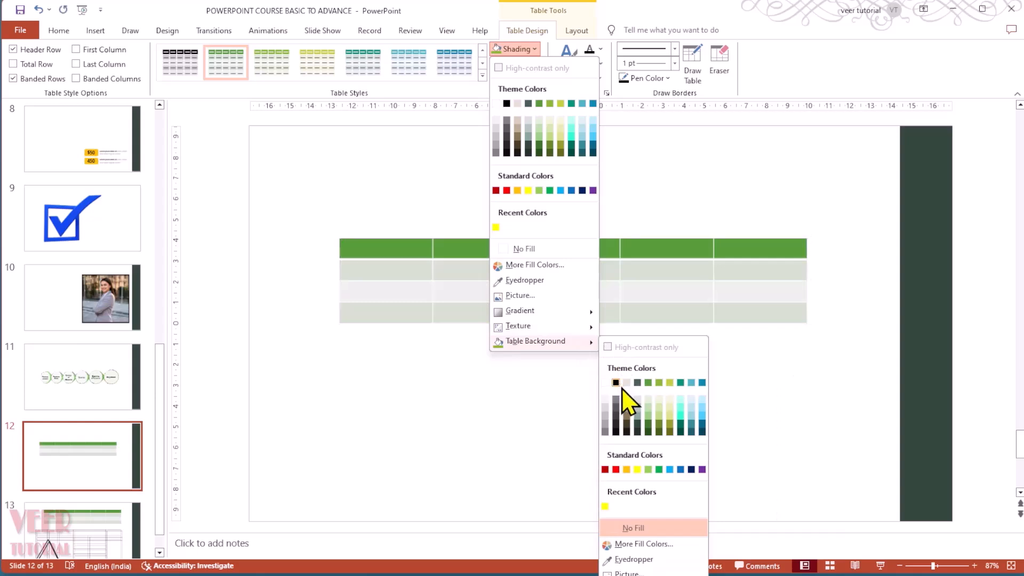
left_click(789, 447)
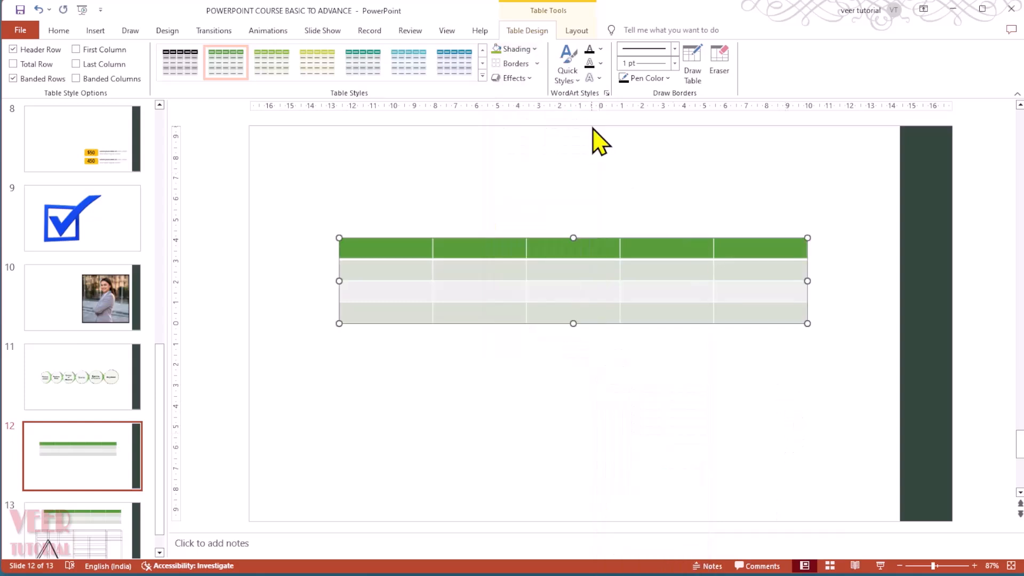
Try No Border on the whole green table, followed by All Borders
left_click(537, 63)
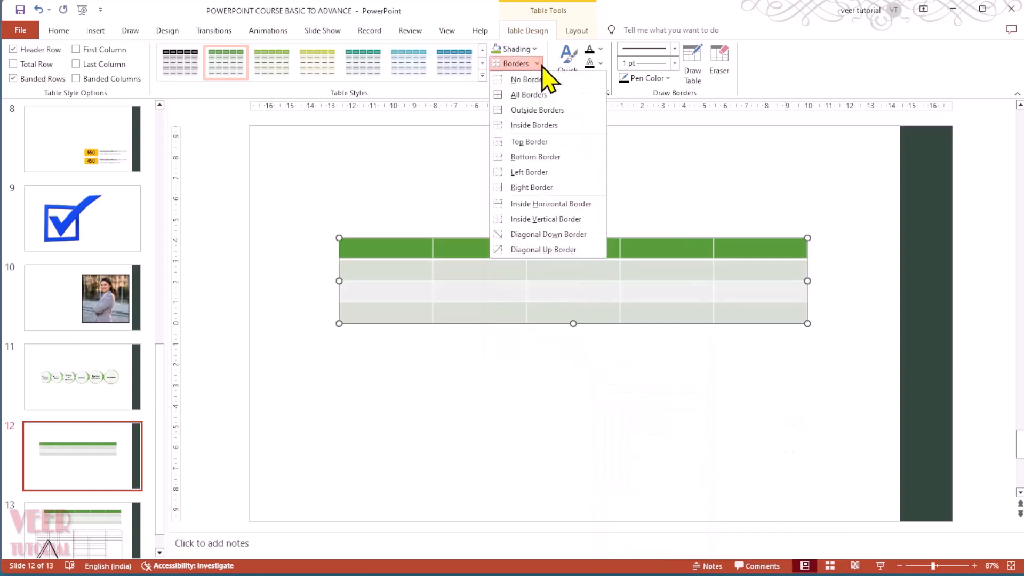
left_click(569, 84)
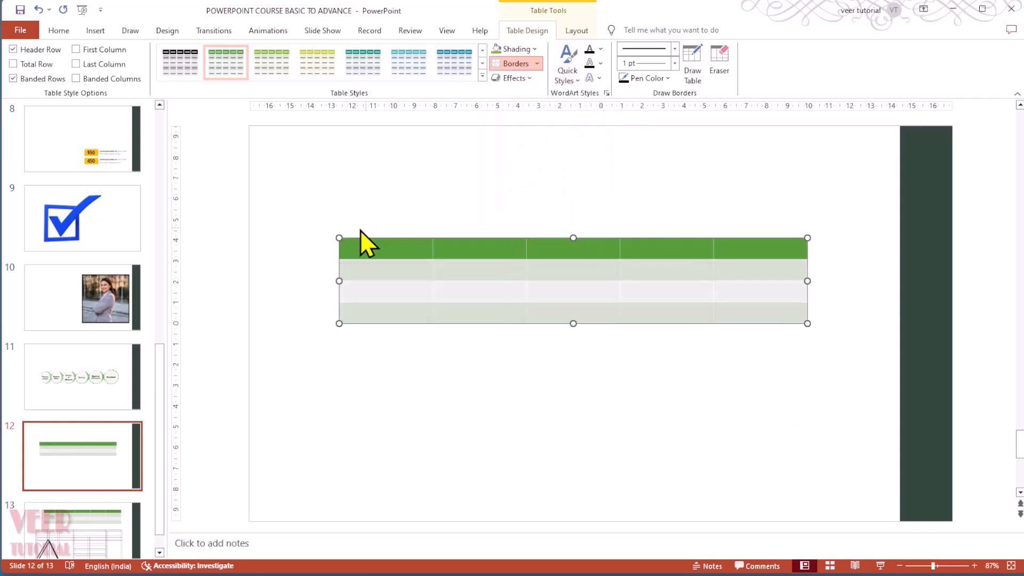
left_click(536, 64)
left_click(560, 96)
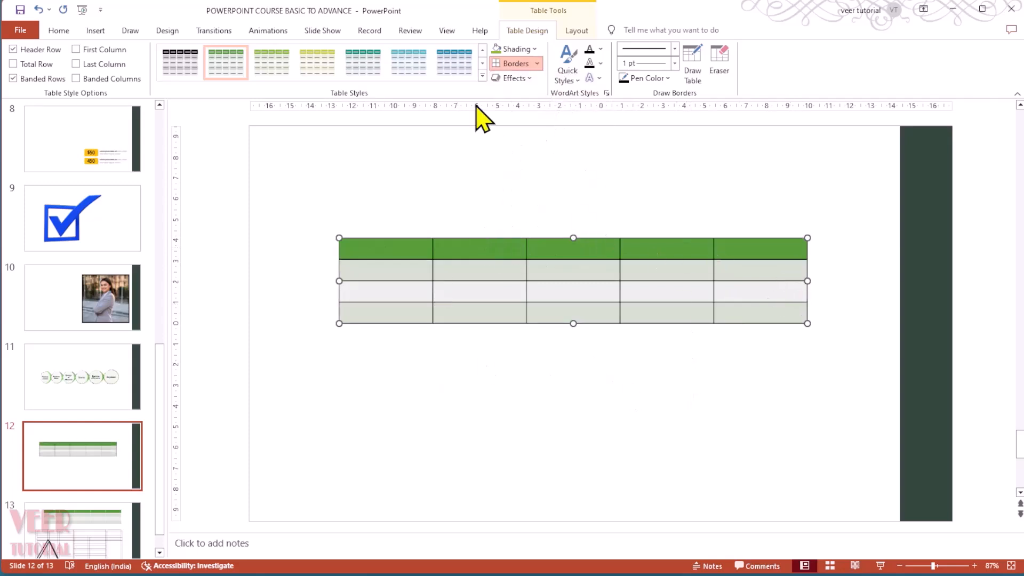
Undo the border changes on the green table and review the available border options
left_click(537, 64)
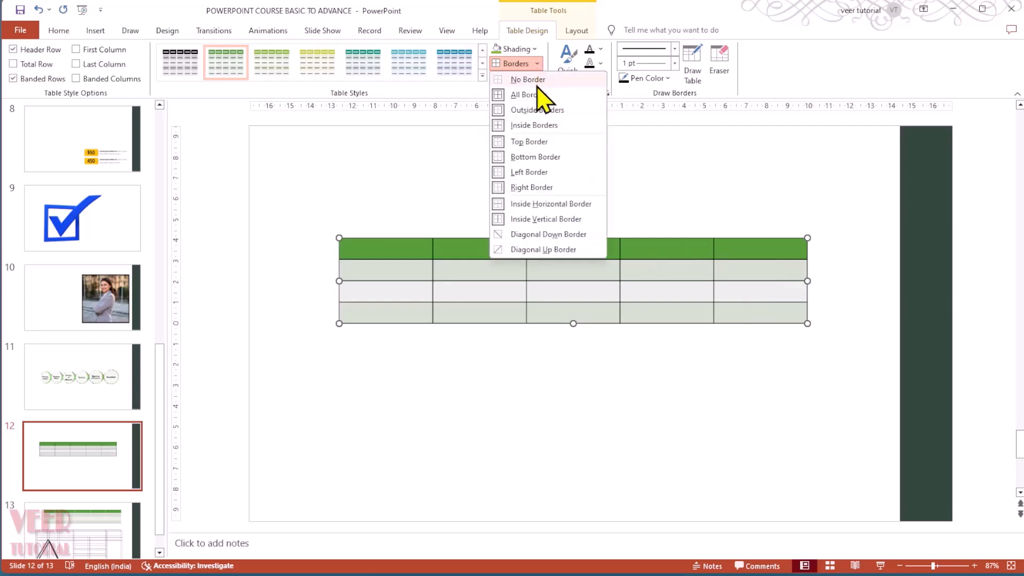
left_click(665, 394)
key("ctrl+z")
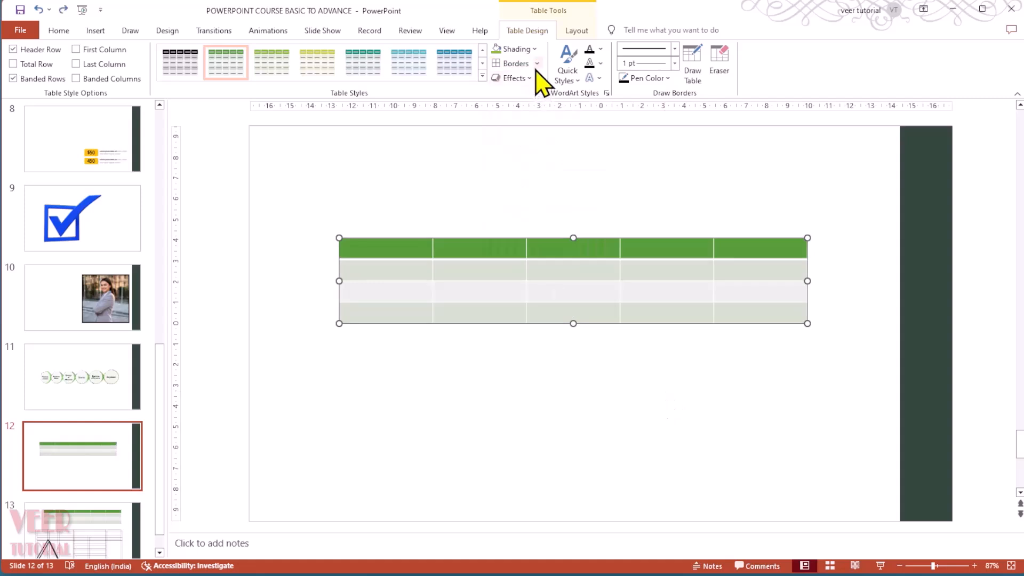
left_click(537, 64)
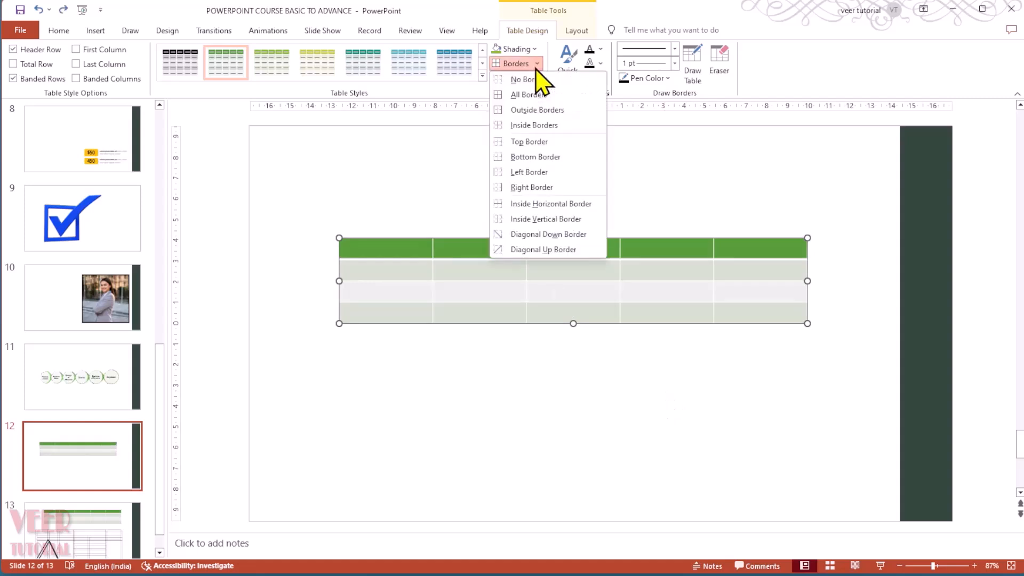
left_click(844, 74)
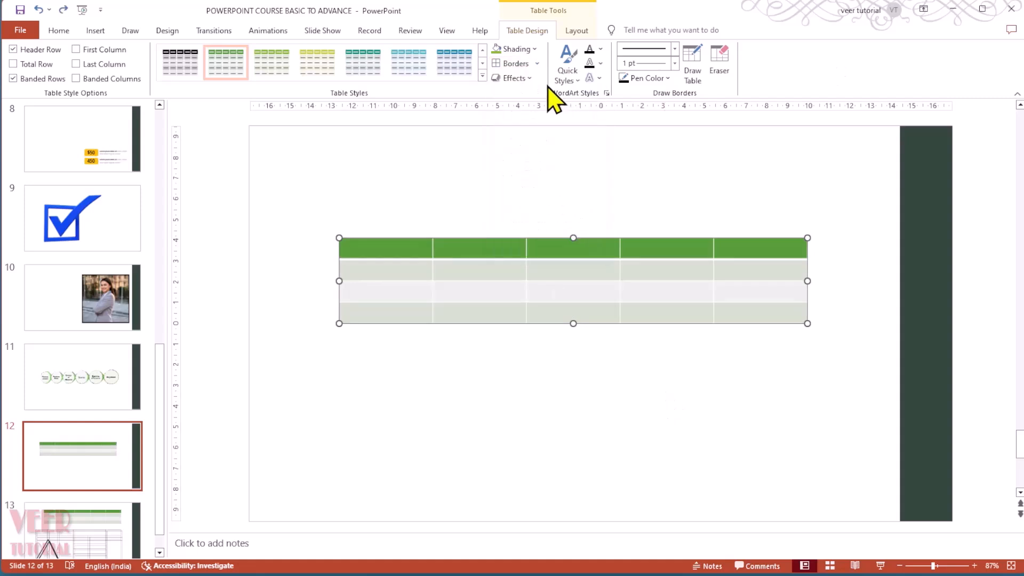
Examine the table's cell bevel, shadow and reflection effects, plus the detailed Reflection and Glow settings, without applying any
left_click(531, 80)
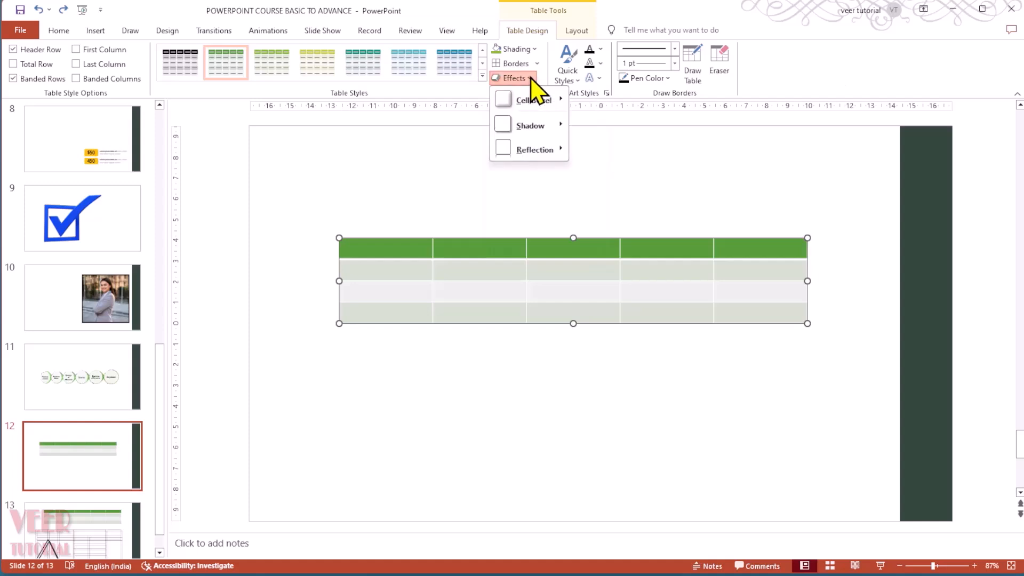
mouse_move(534, 100)
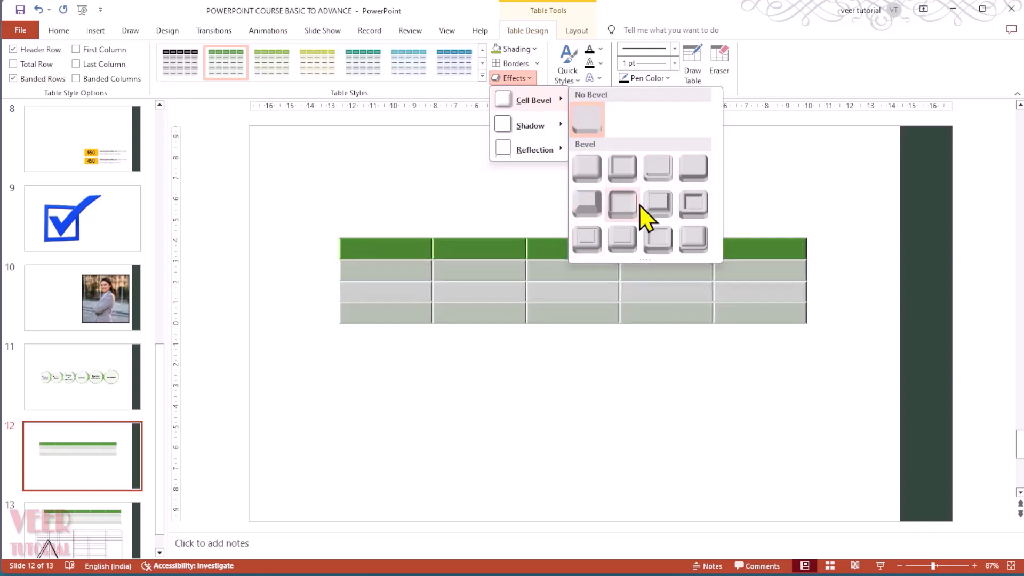
mouse_move(536, 128)
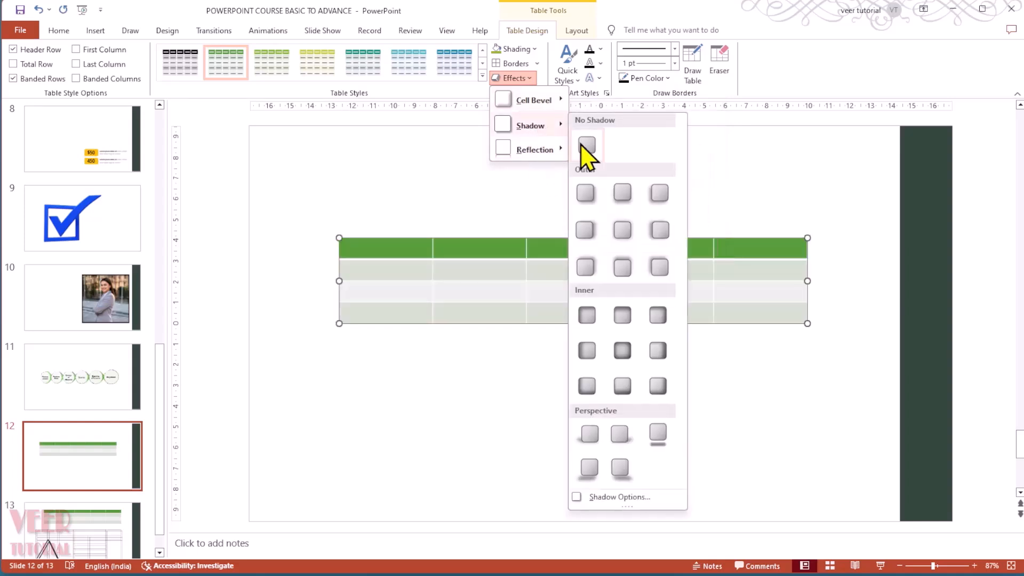
mouse_move(533, 151)
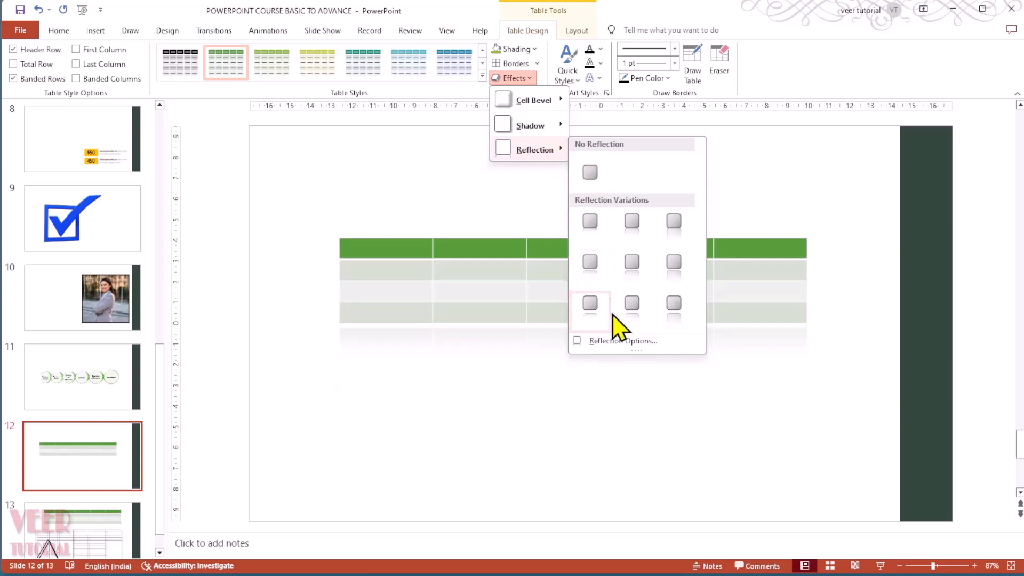
left_click(616, 344)
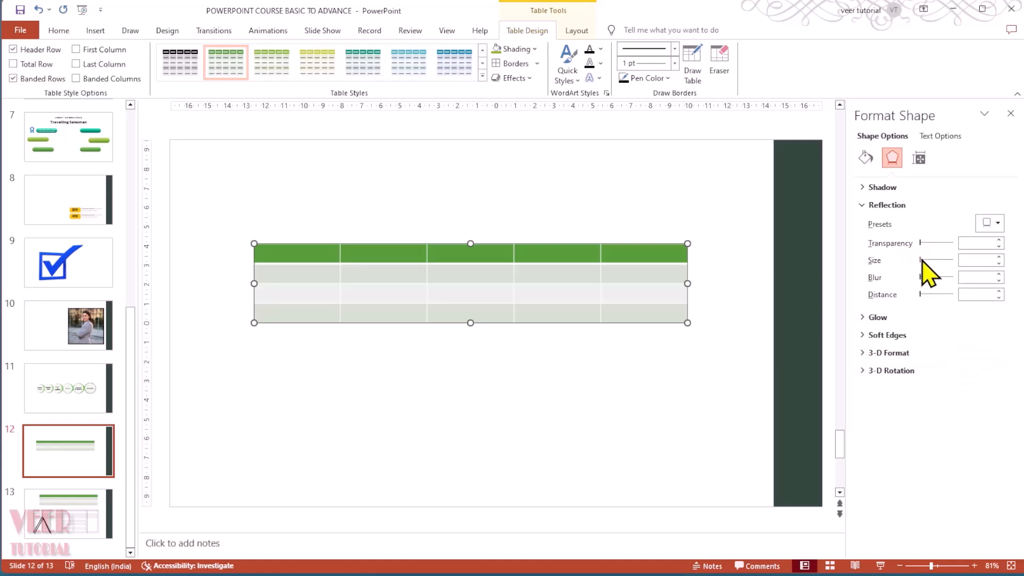
left_click(865, 318)
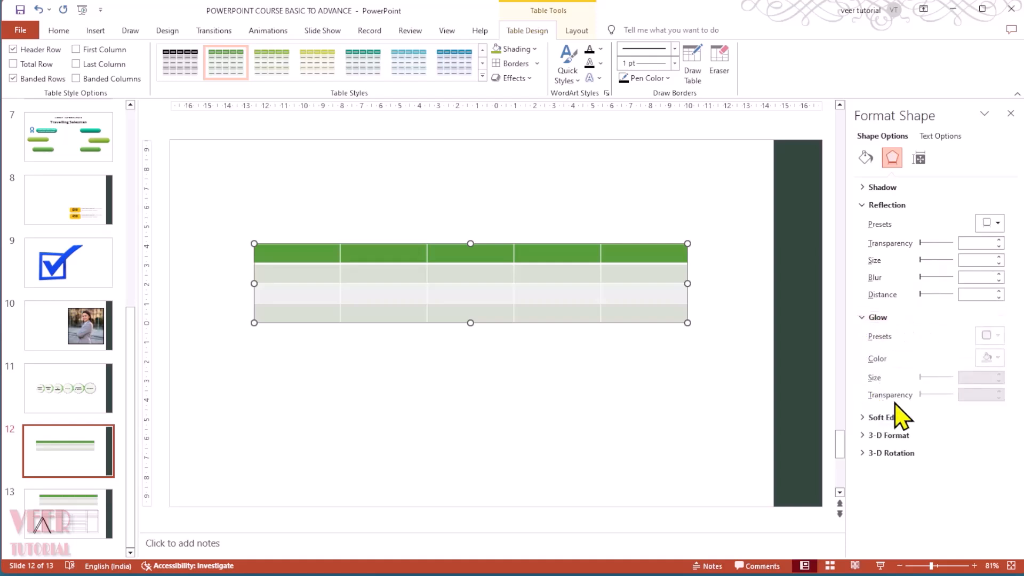
left_click(864, 318)
left_click(864, 205)
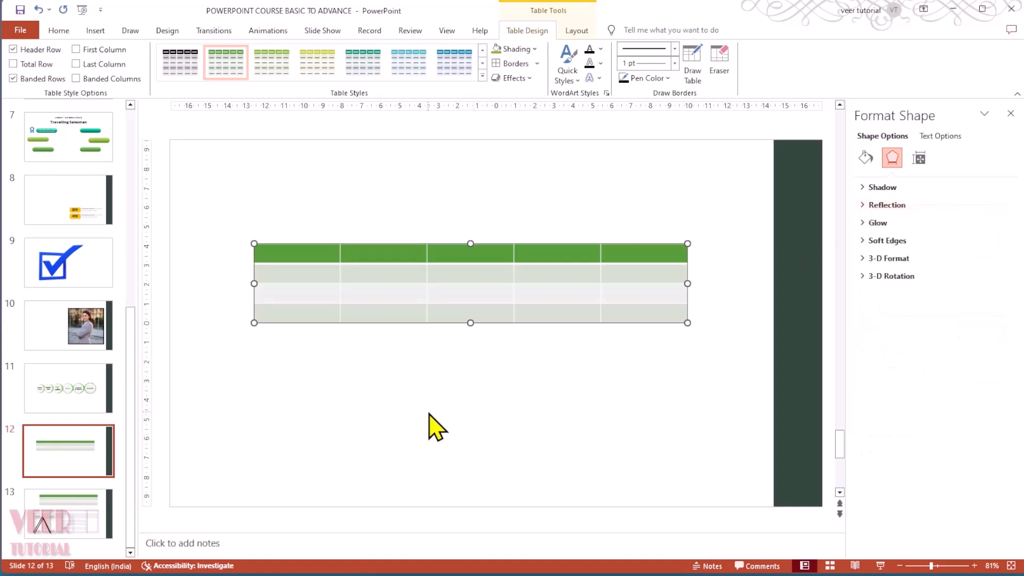
left_click(440, 384)
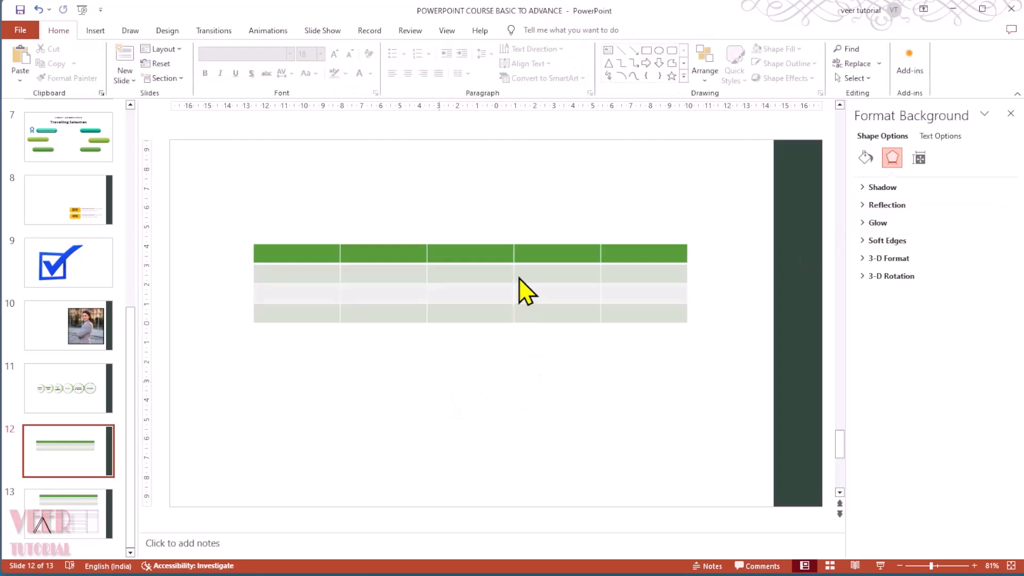
Review the WordArt quick styles and the pen styles and weights for drawing borders, without applying any
left_click(518, 276)
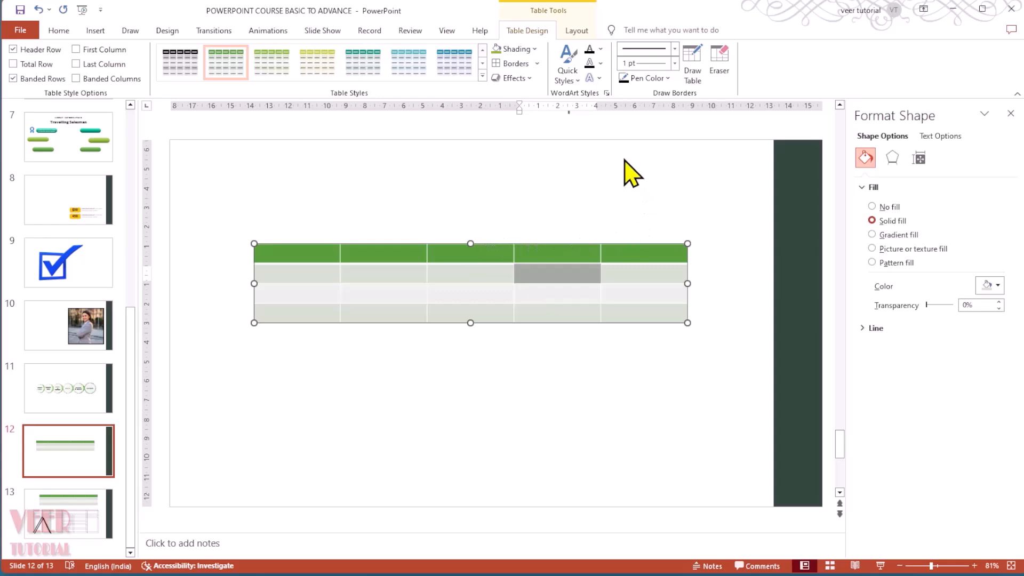
left_click(581, 85)
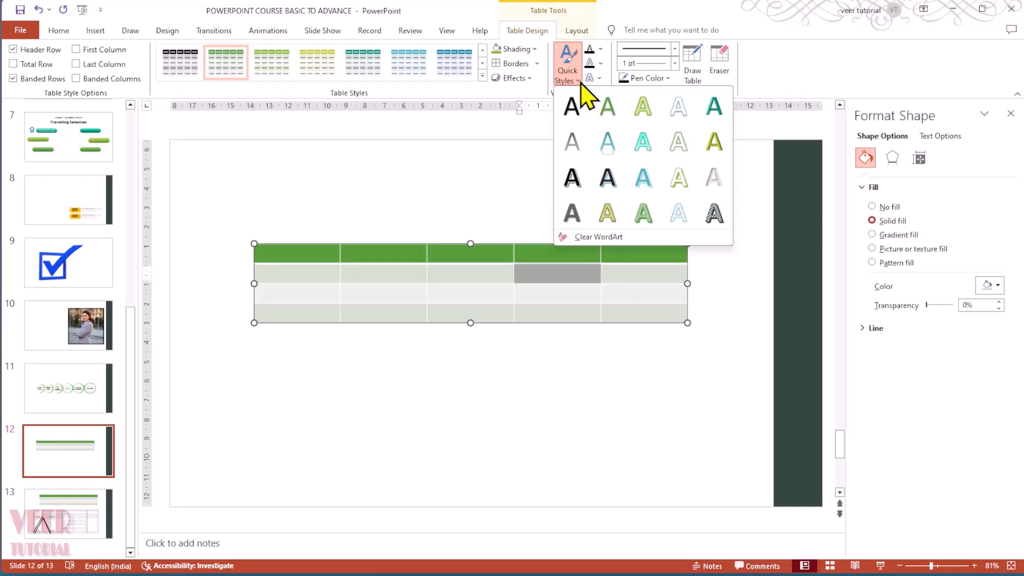
left_click(493, 170)
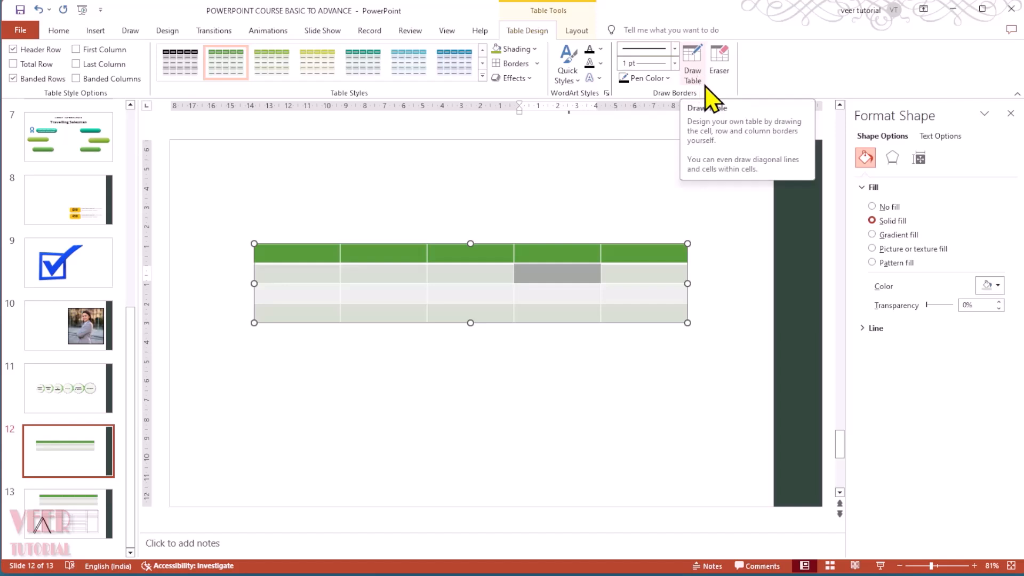
left_click(675, 49)
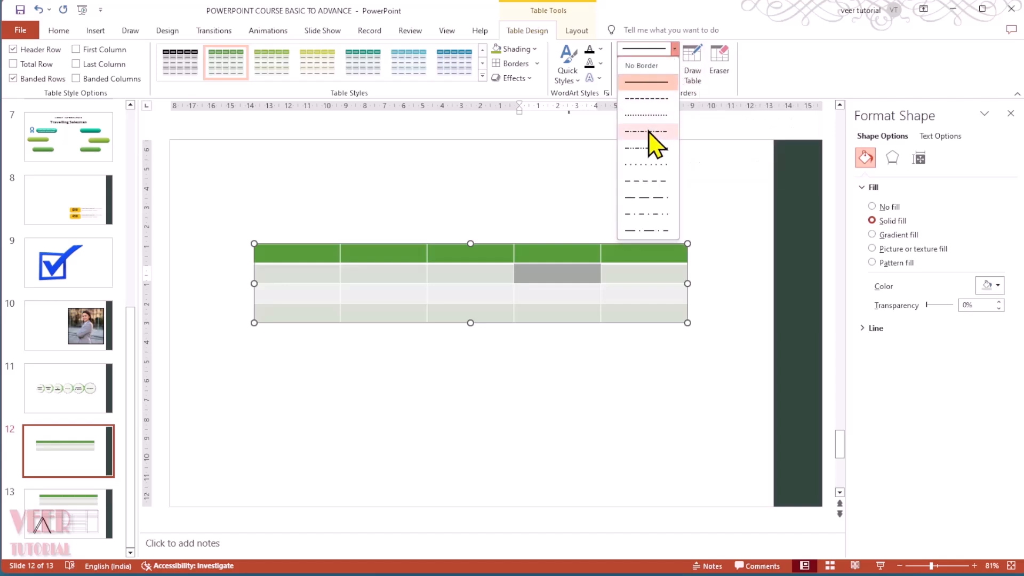
left_click(760, 85)
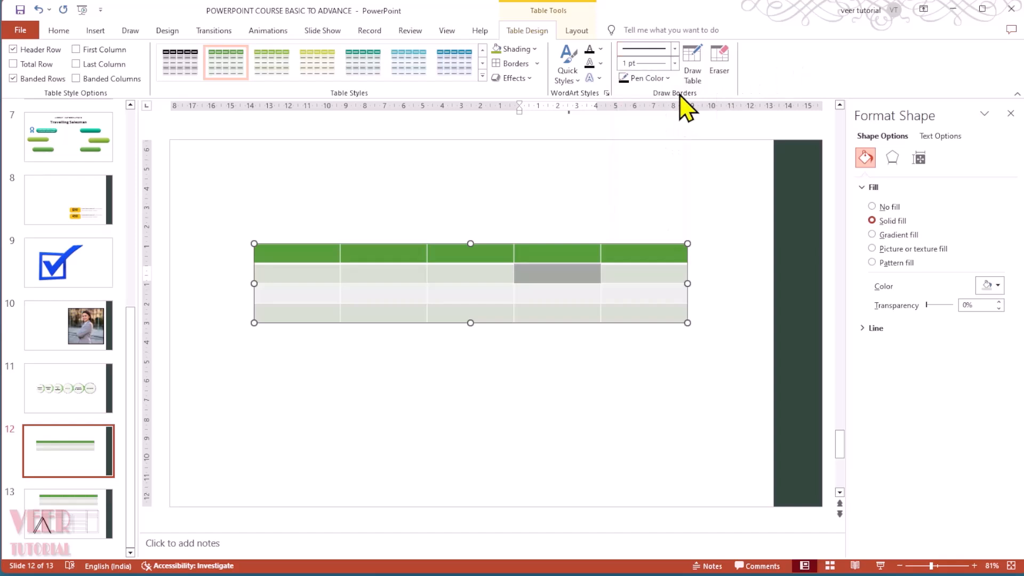
left_click(675, 64)
left_click(674, 67)
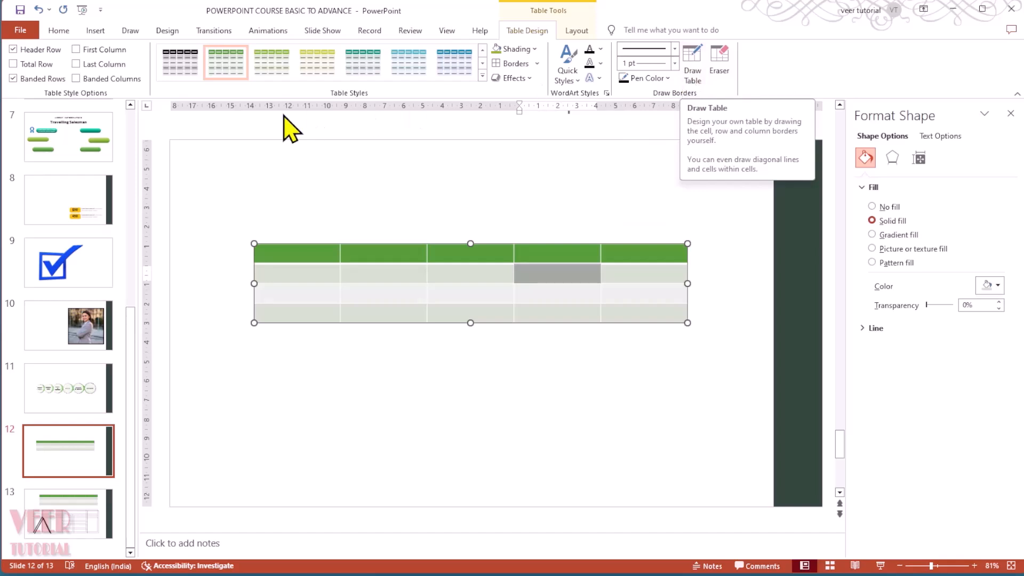
Turn the green table's Header Row formatting off and back on
left_click(298, 255)
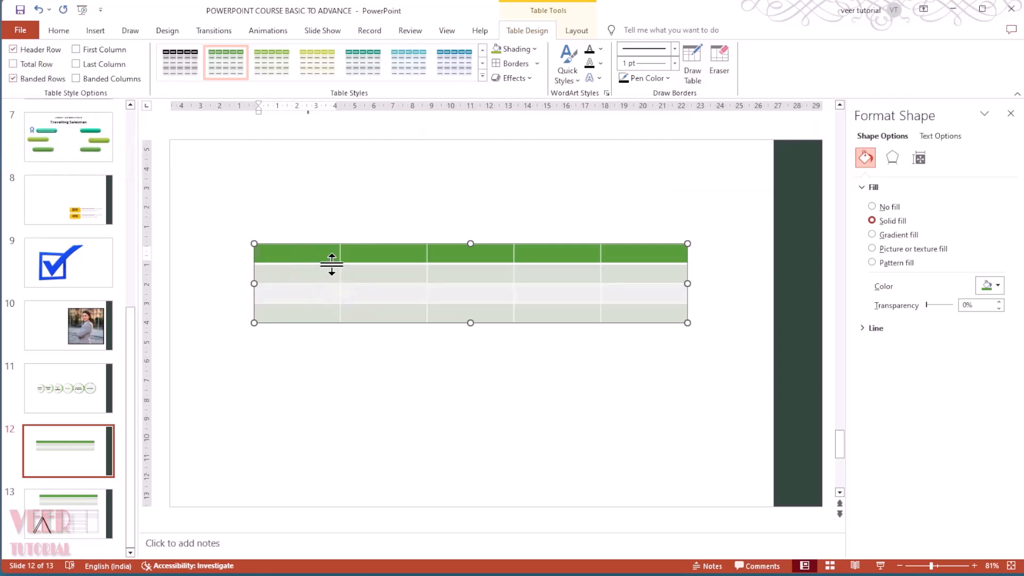
left_click_drag(317, 253, 645, 252)
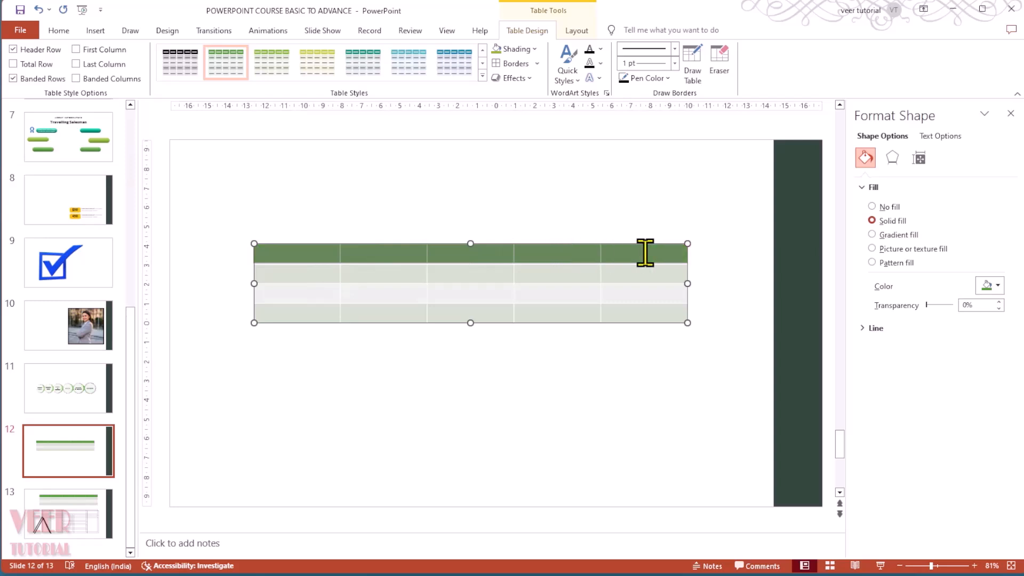
left_click(14, 50)
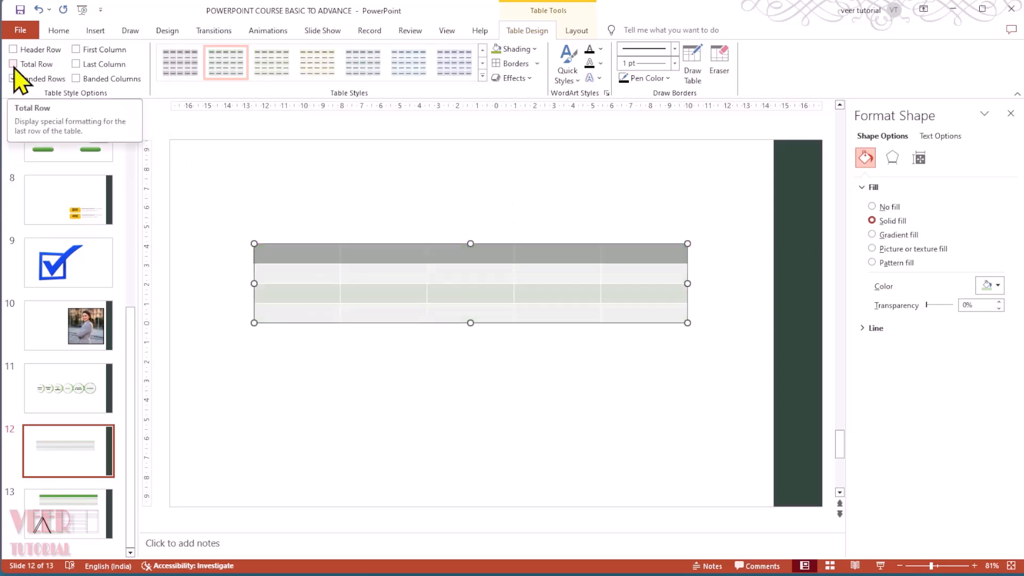
left_click(332, 400)
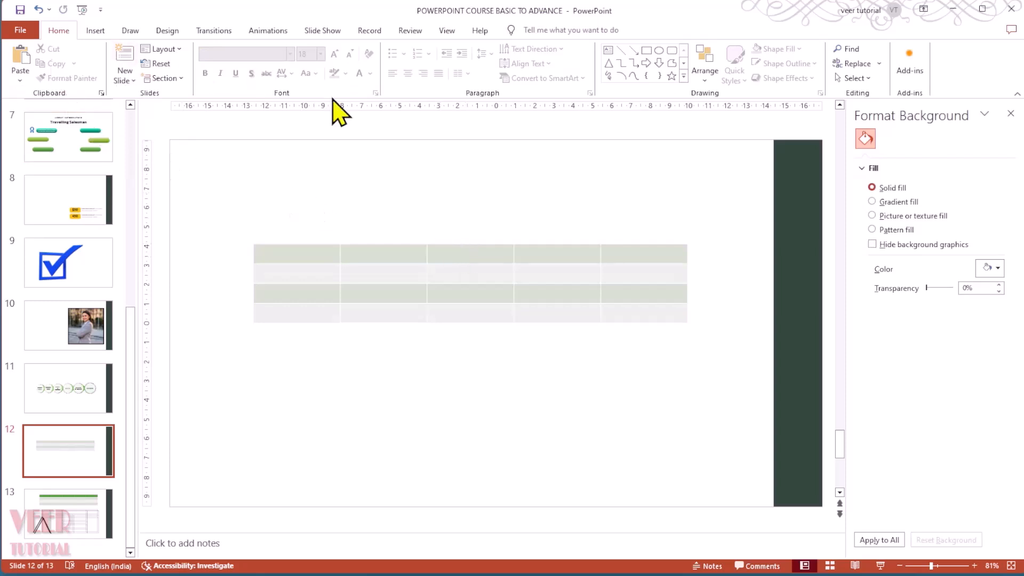
left_click(399, 259)
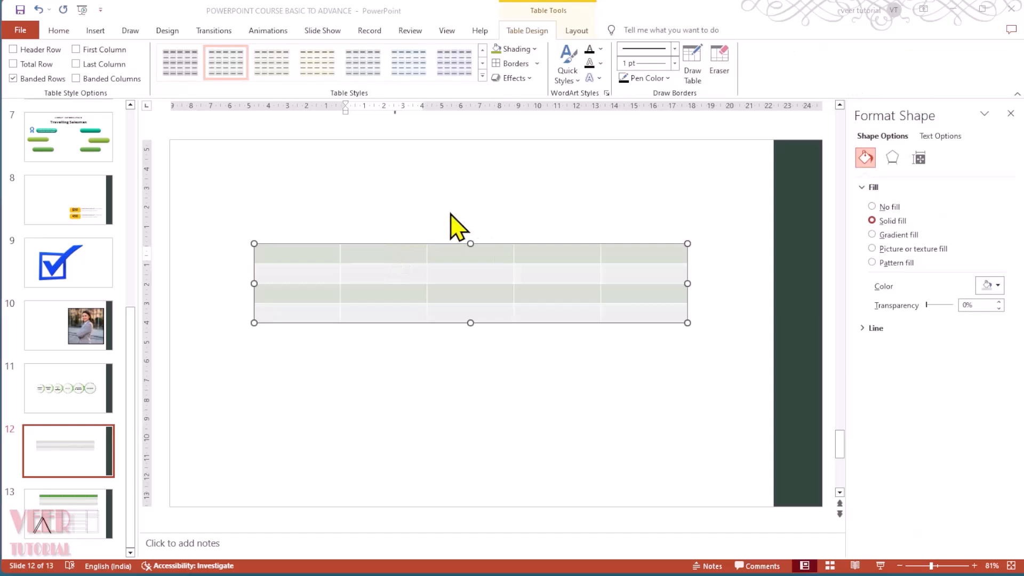
left_click(307, 252)
left_click(52, 53)
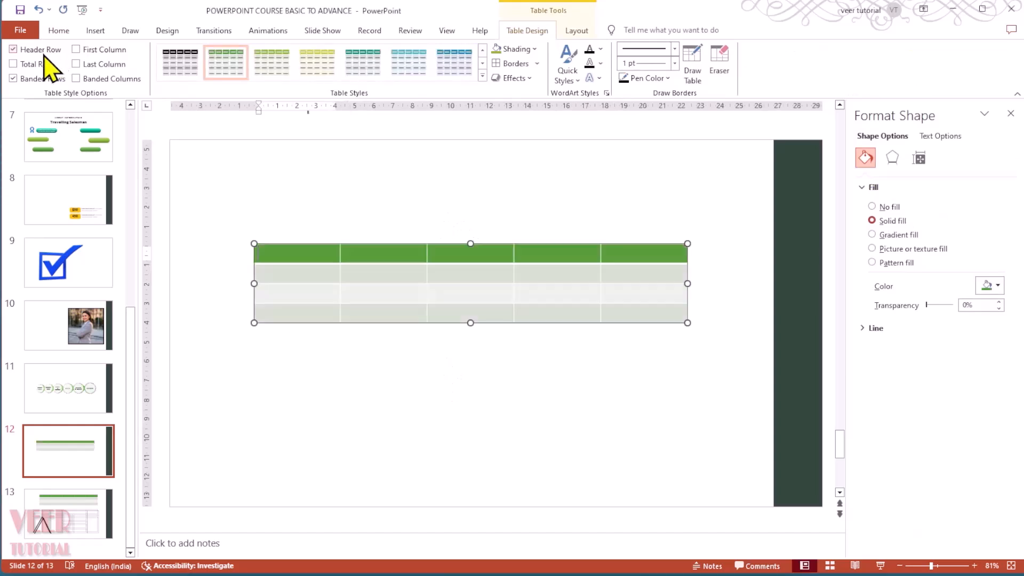
Try the Total Row option on the table, switch it back off, and turn off Banded Rows
left_click(13, 65)
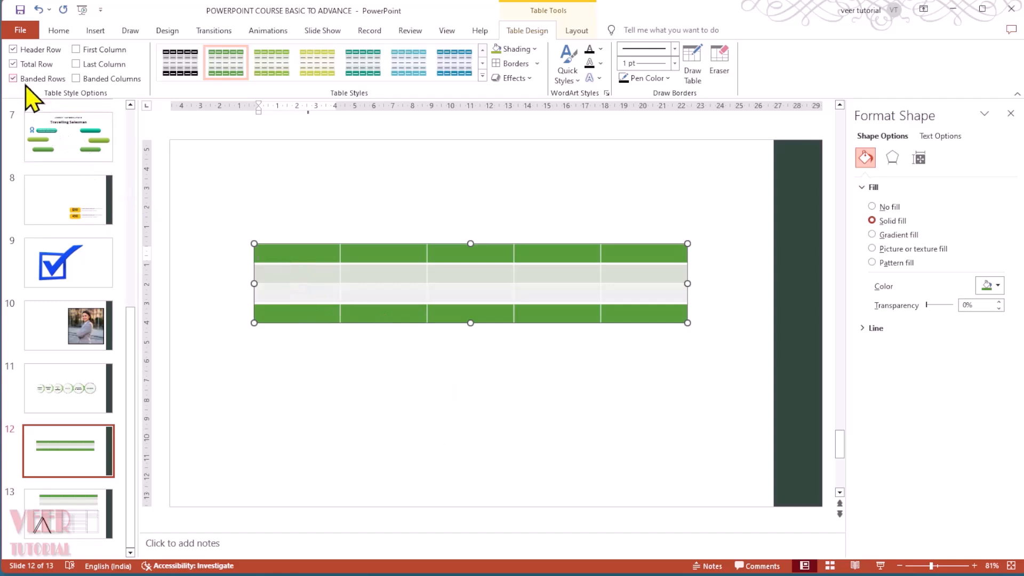
left_click(14, 65)
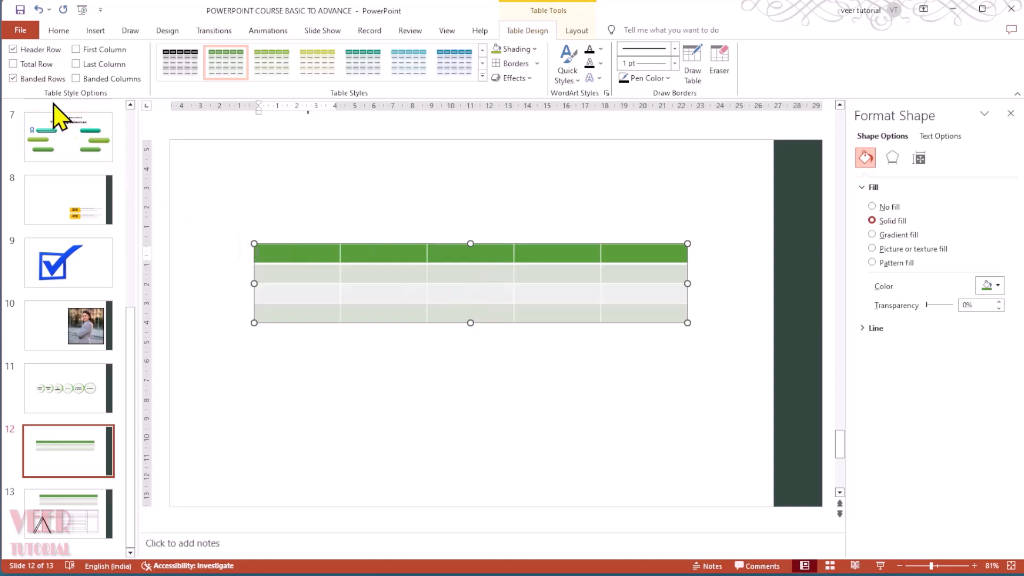
left_click(13, 78)
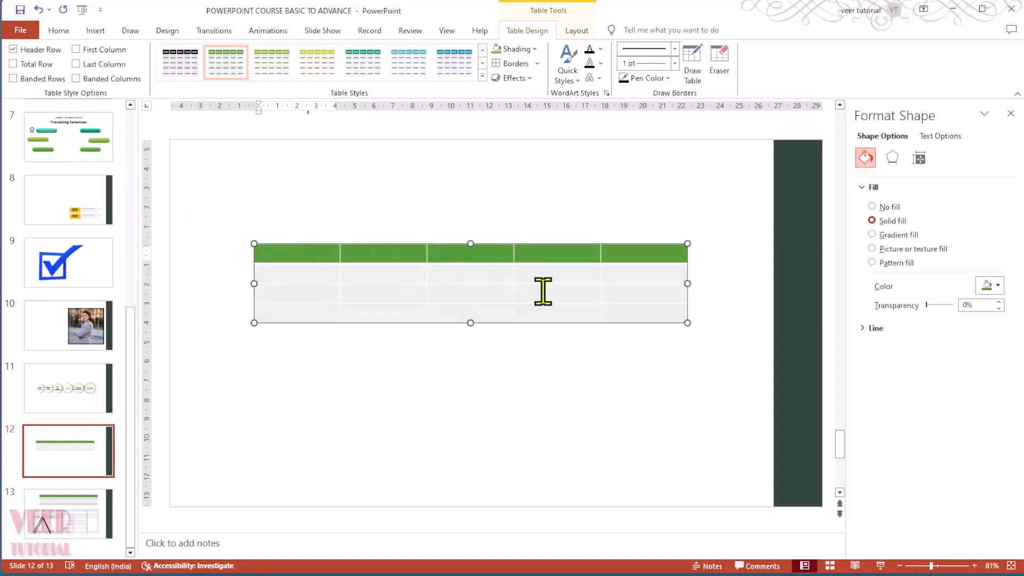
left_click(546, 274)
left_click(548, 291)
left_click(551, 310)
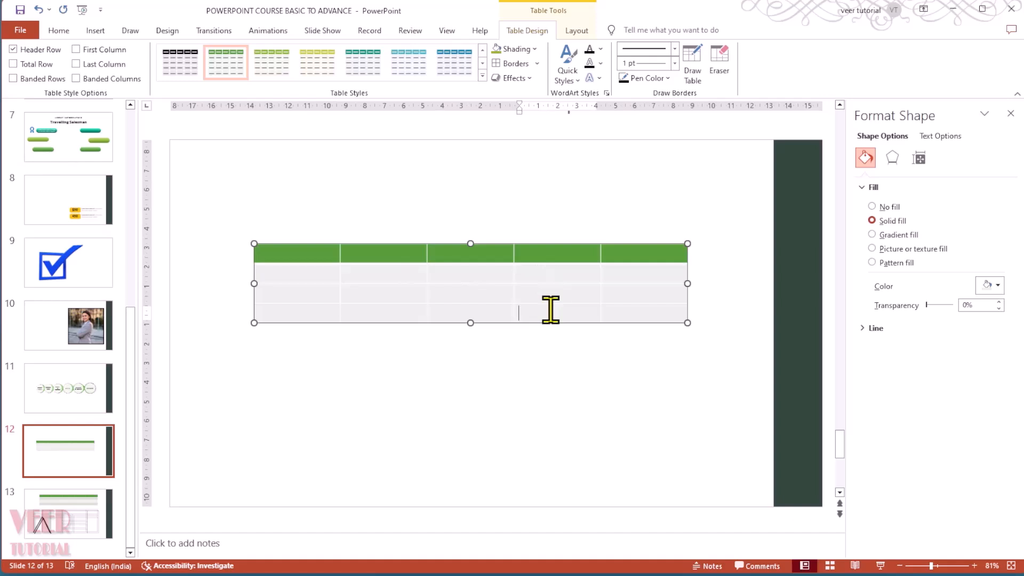
Close the Format Shape pane and turn Banded Rows back on for the table
left_click(1010, 113)
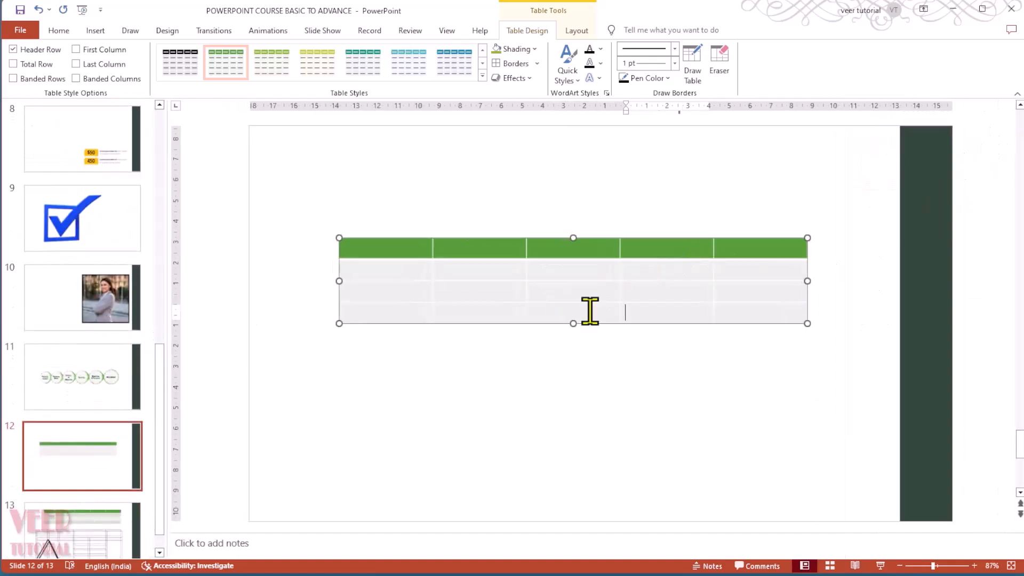
left_click(476, 269)
left_click(475, 291)
left_click(476, 312)
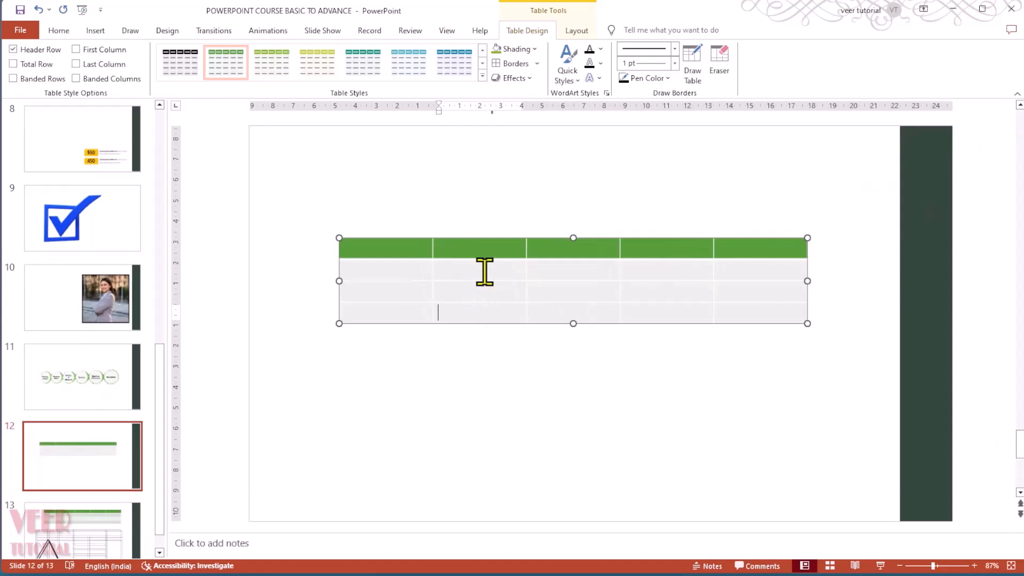
left_click(484, 272)
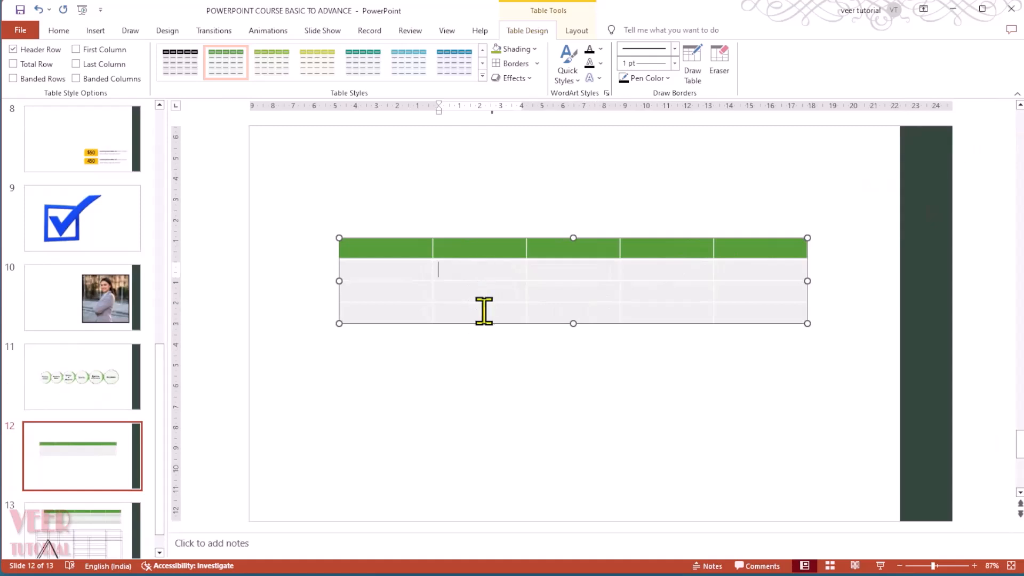
left_click(12, 79)
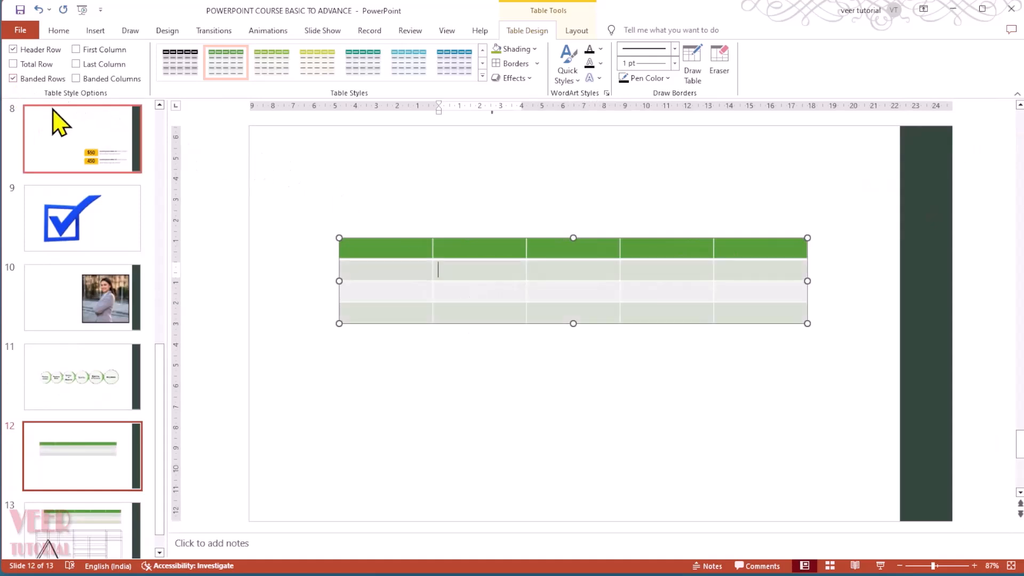
Turn on First Column formatting, and try Last Column and Banded Columns in turn, leaving both of those off
left_click(76, 50)
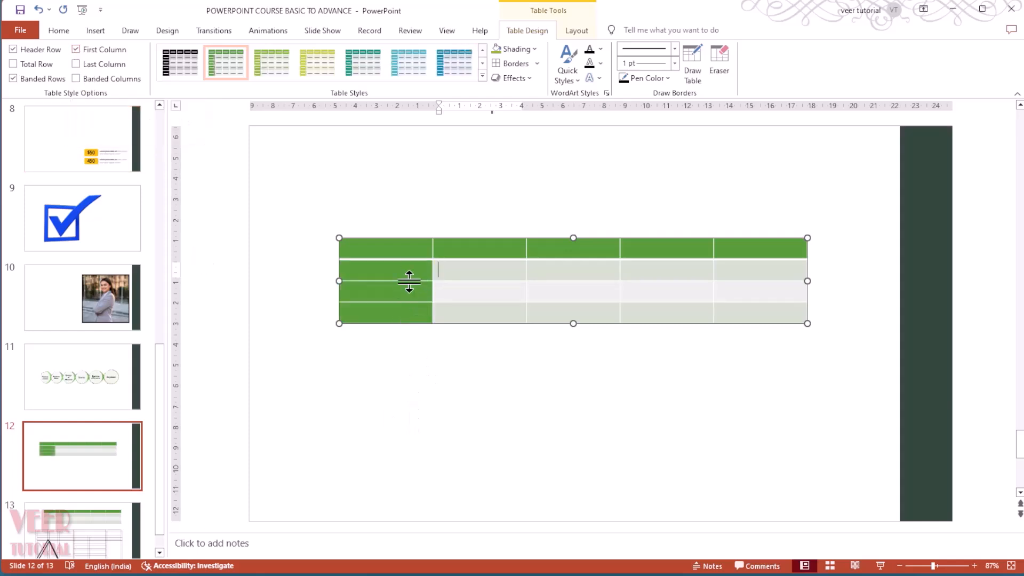
left_click(76, 64)
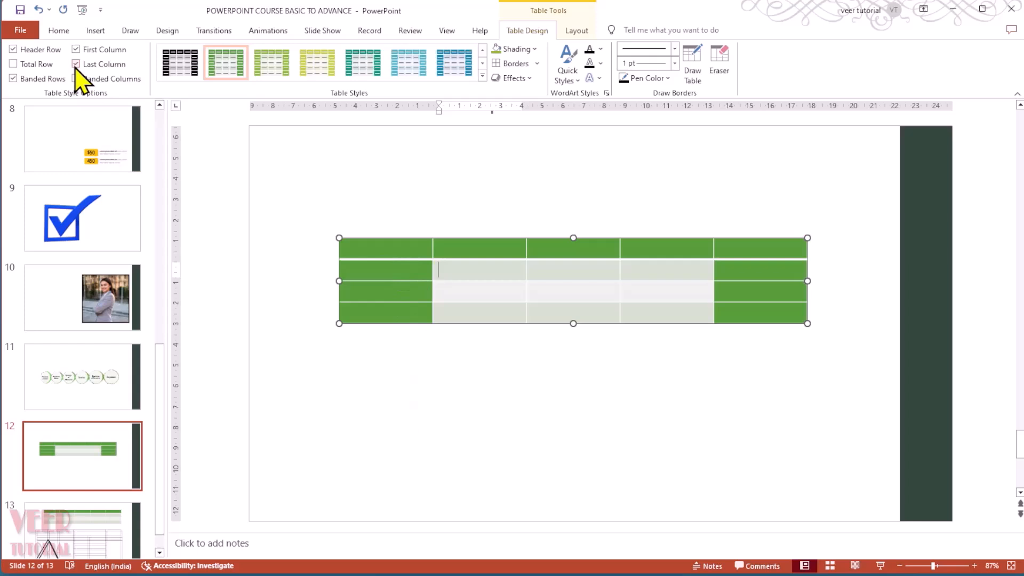
left_click(76, 64)
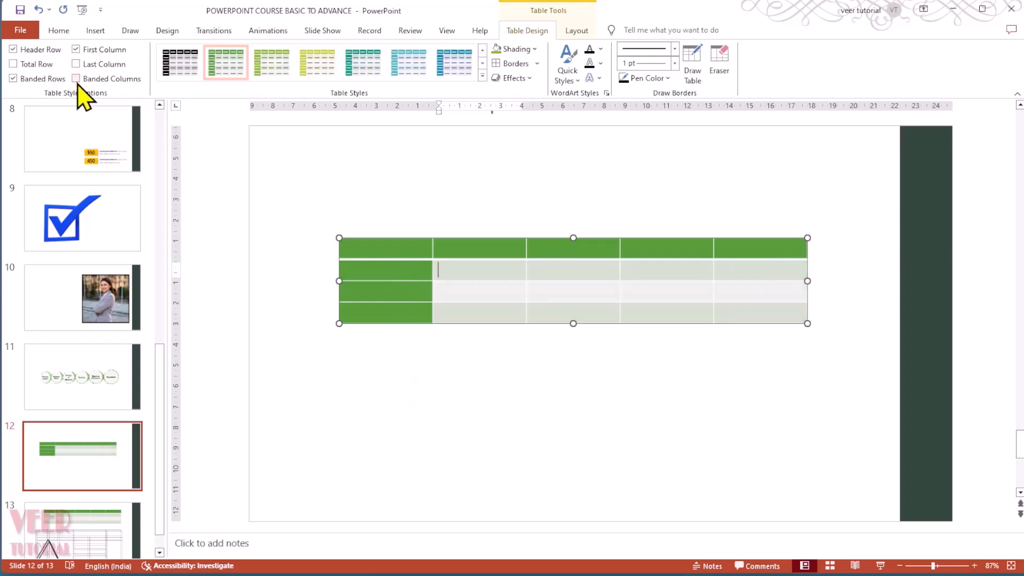
left_click(76, 78)
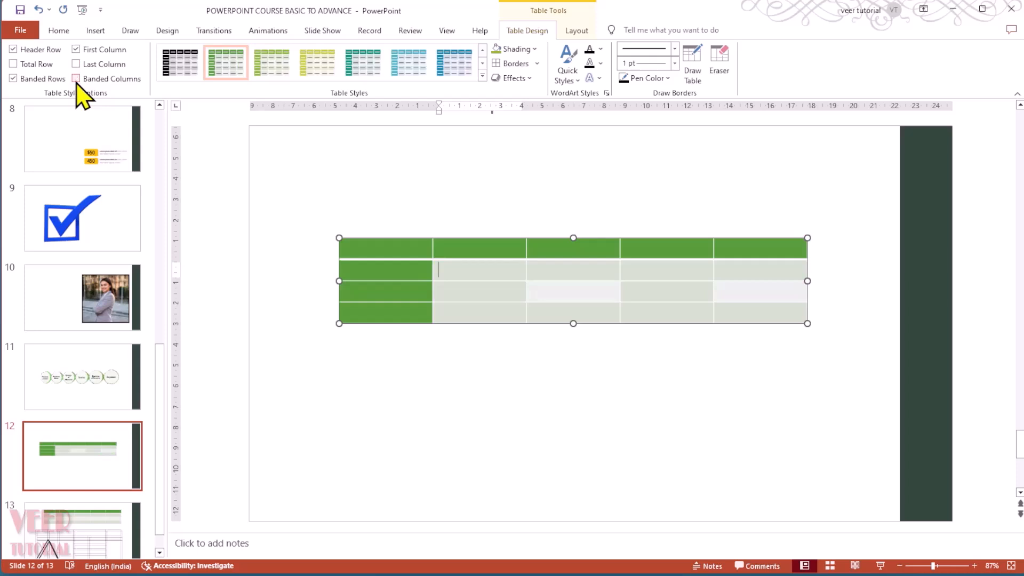
left_click(76, 80)
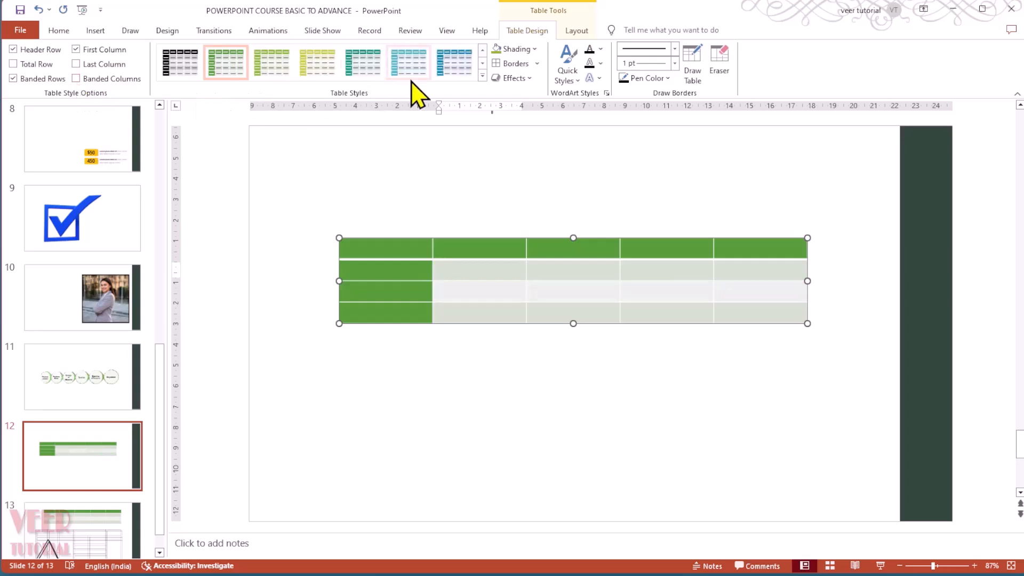
Review the full gallery of light, medium and dark table styles without applying one
left_click(483, 75)
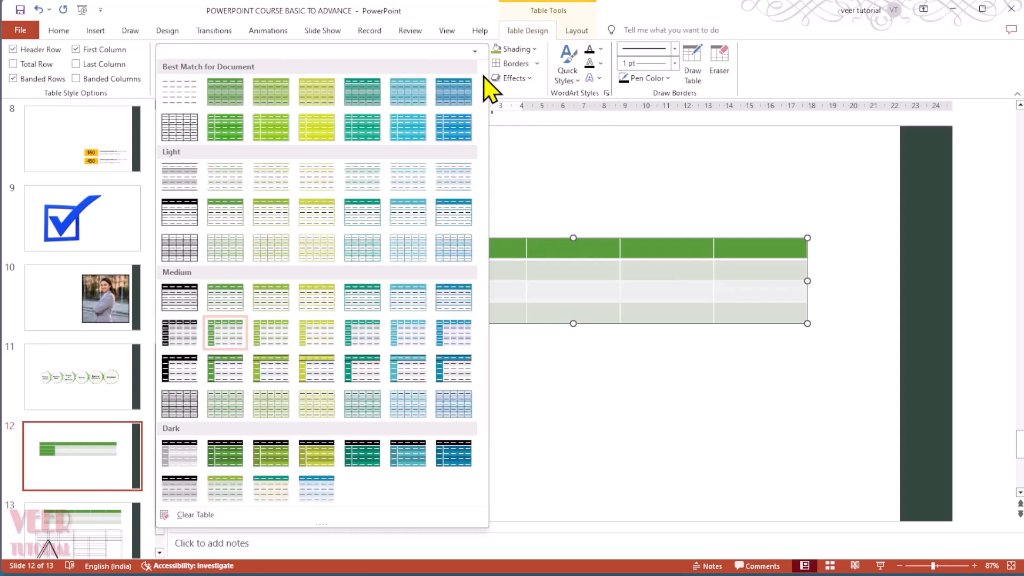
left_click(671, 6)
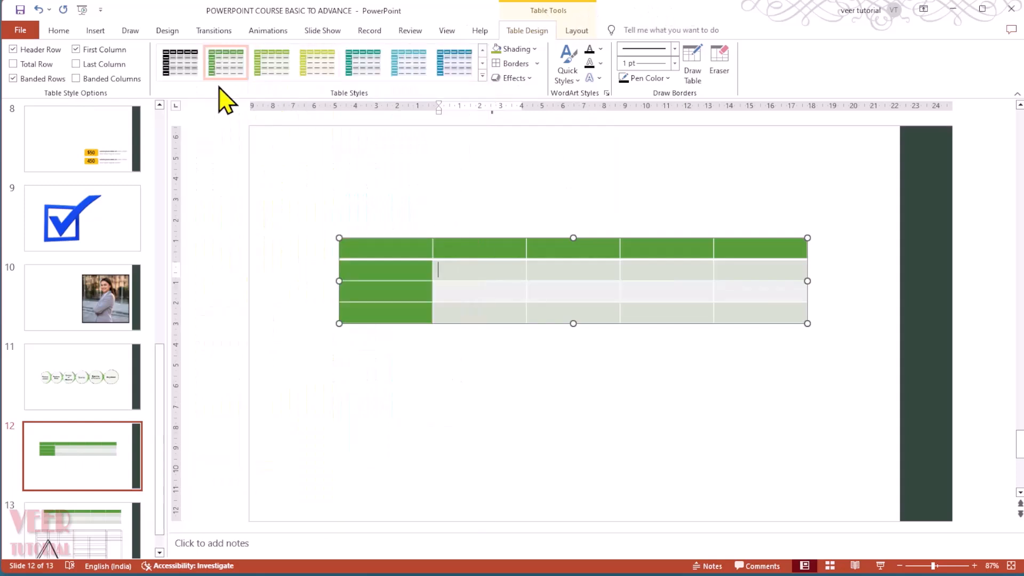
Try the table without First Column formatting and turn the option back on
left_click(80, 49)
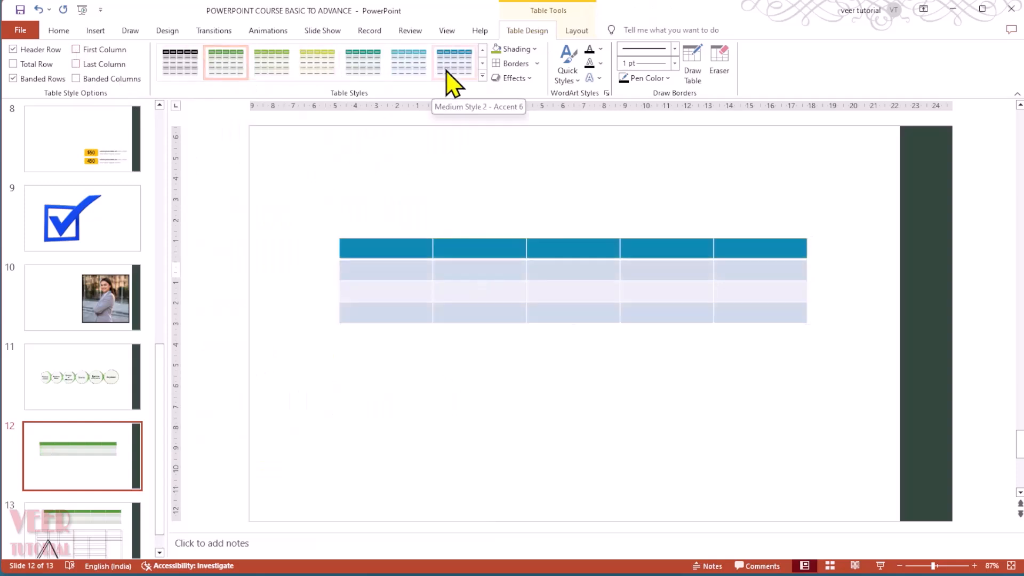
left_click(76, 50)
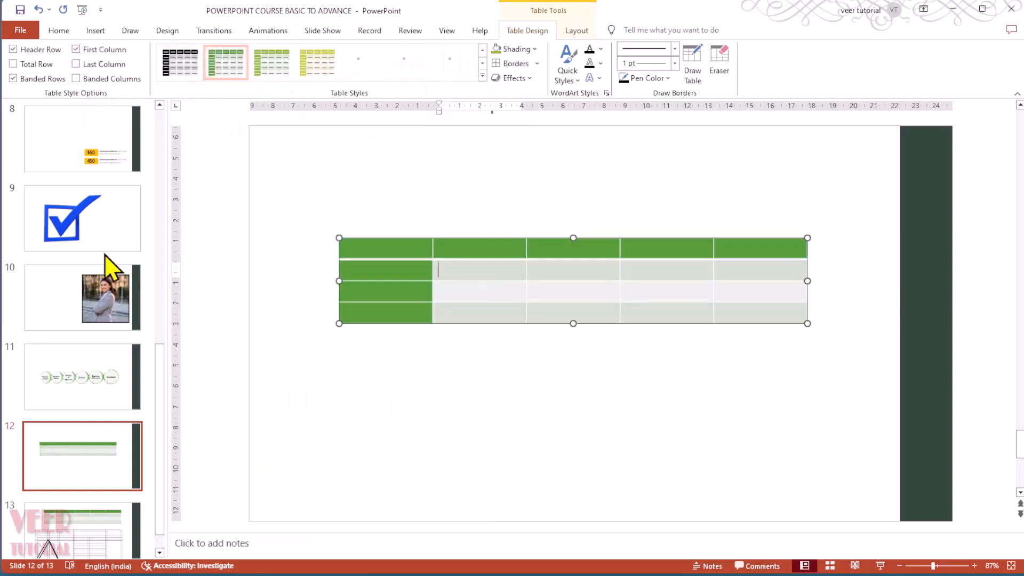
left_click(584, 406)
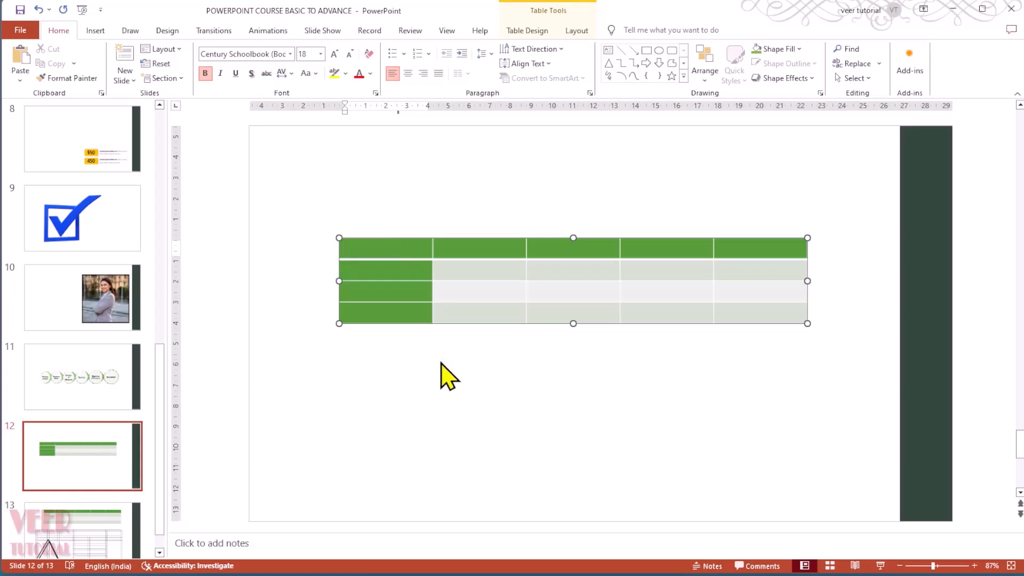
Enter Particular and FY 2023 in the first two header cells of the table
type("Part")
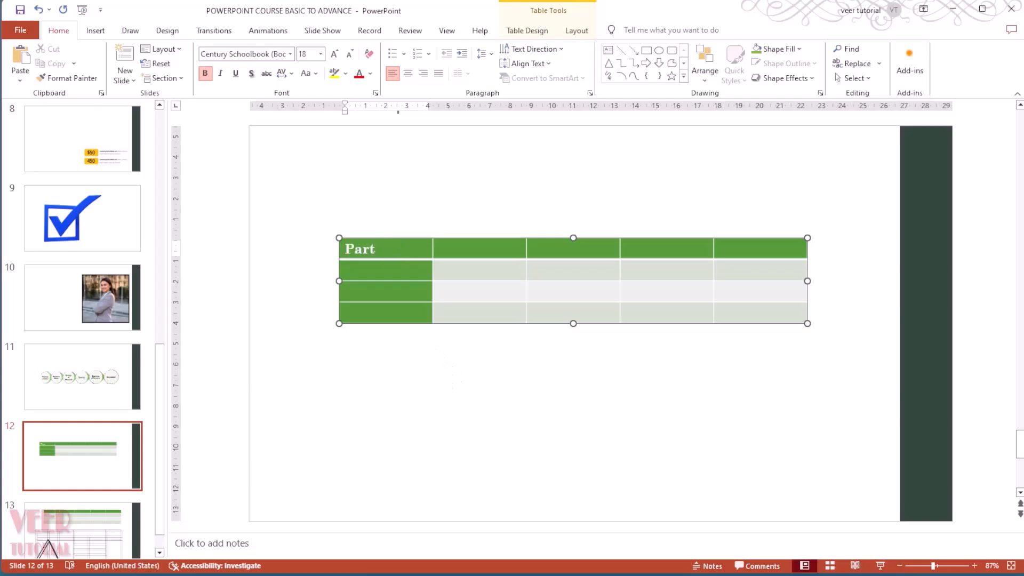
type("icular")
key("Tab")
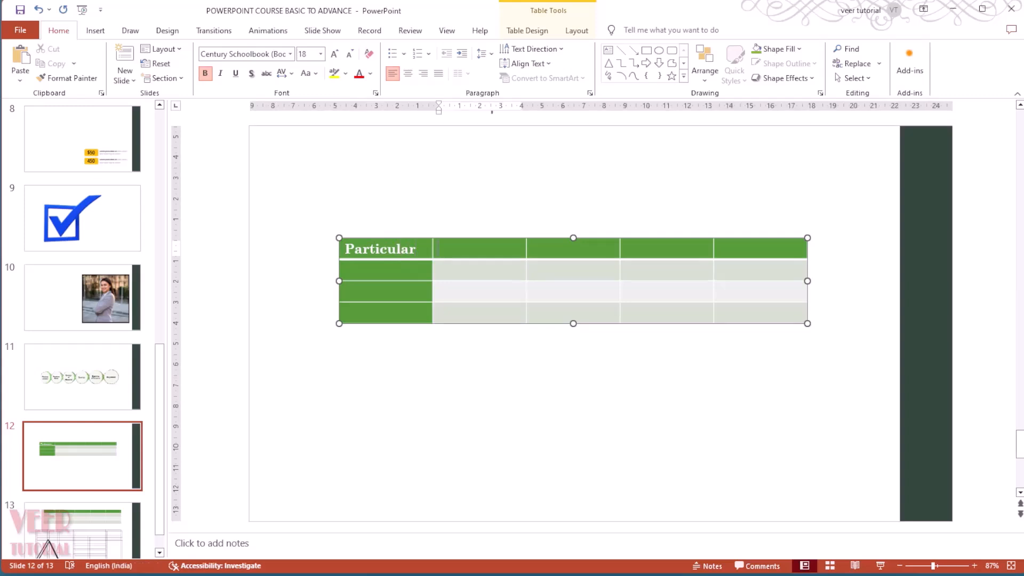
type("FY 2023")
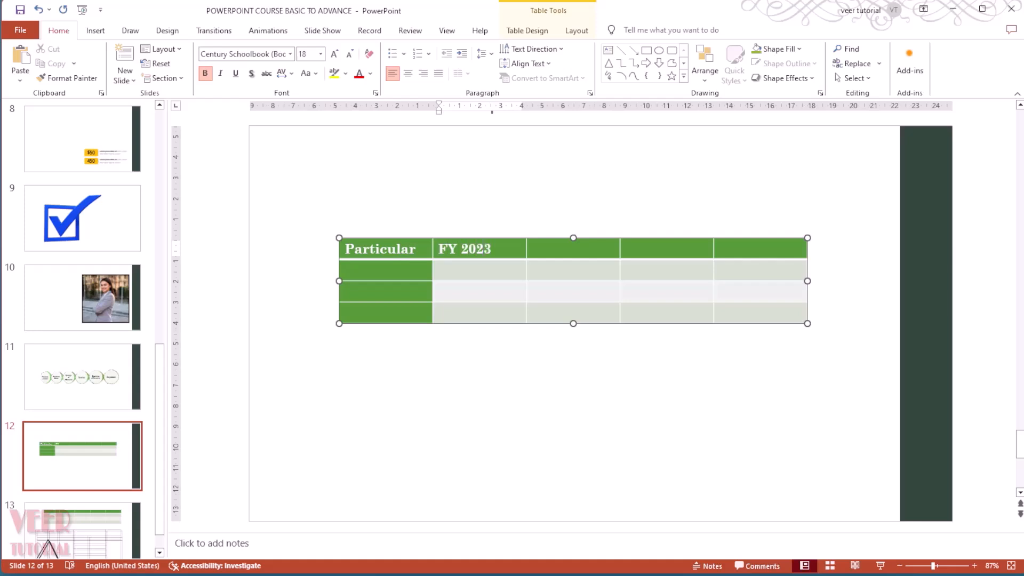
key("Tab")
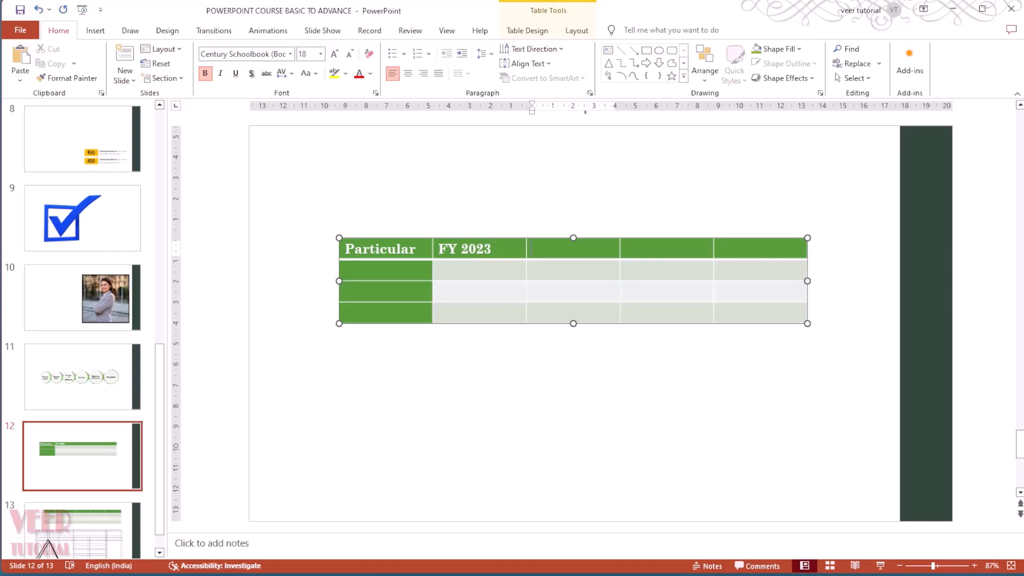
Correct the second header cell to FY 2022
key("shift+Tab")
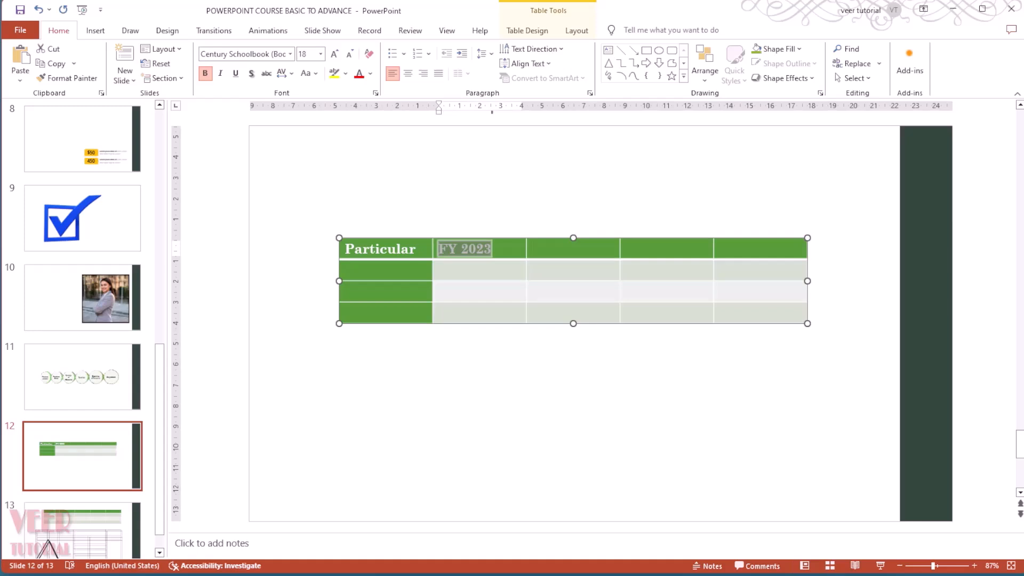
key("Right")
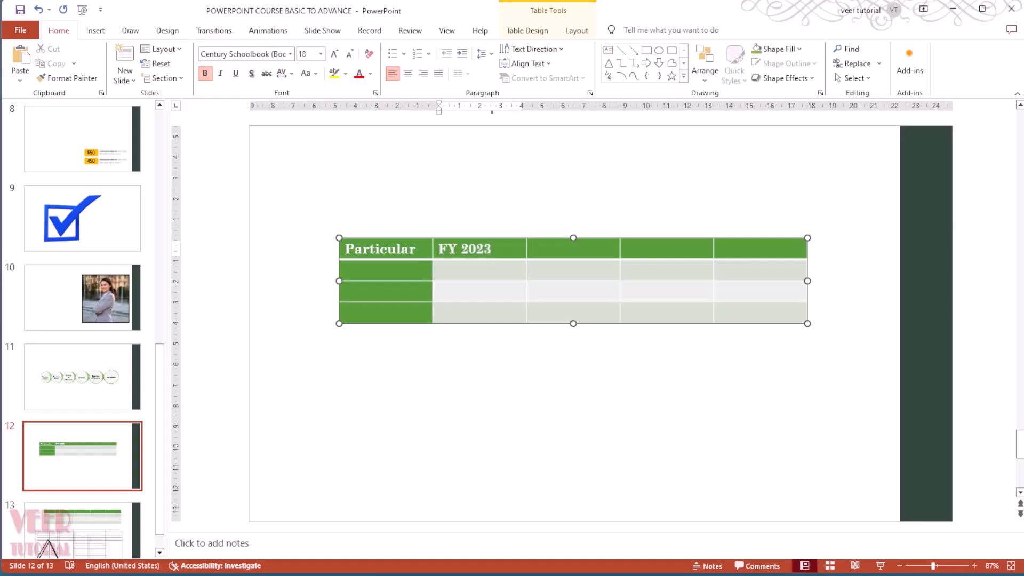
key("BackSpace")
type("2")
key("Tab")
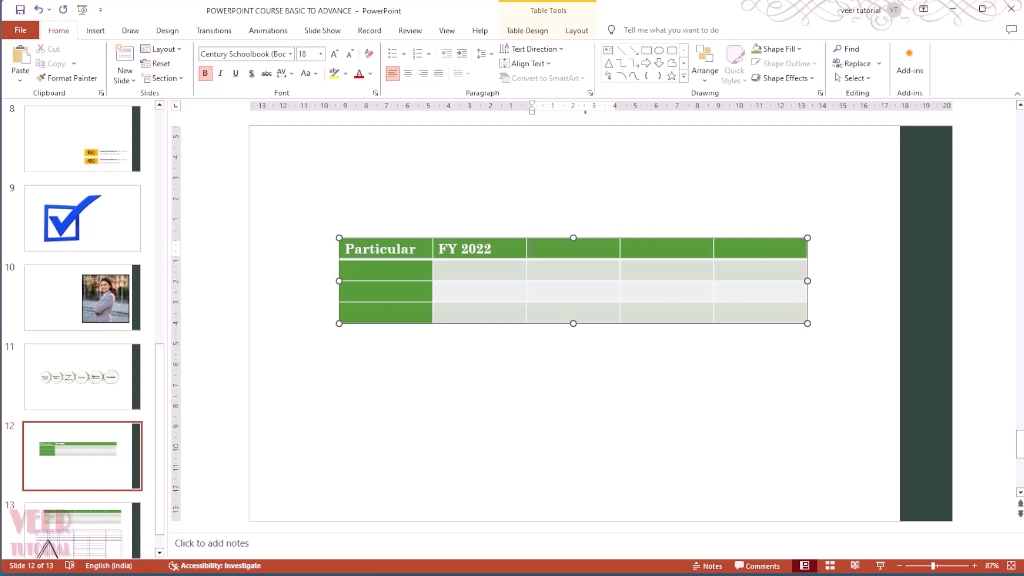
Fill the remaining three header cells with FY 2023, FY 2024 and Variation
type("FY 2023")
key("Tab")
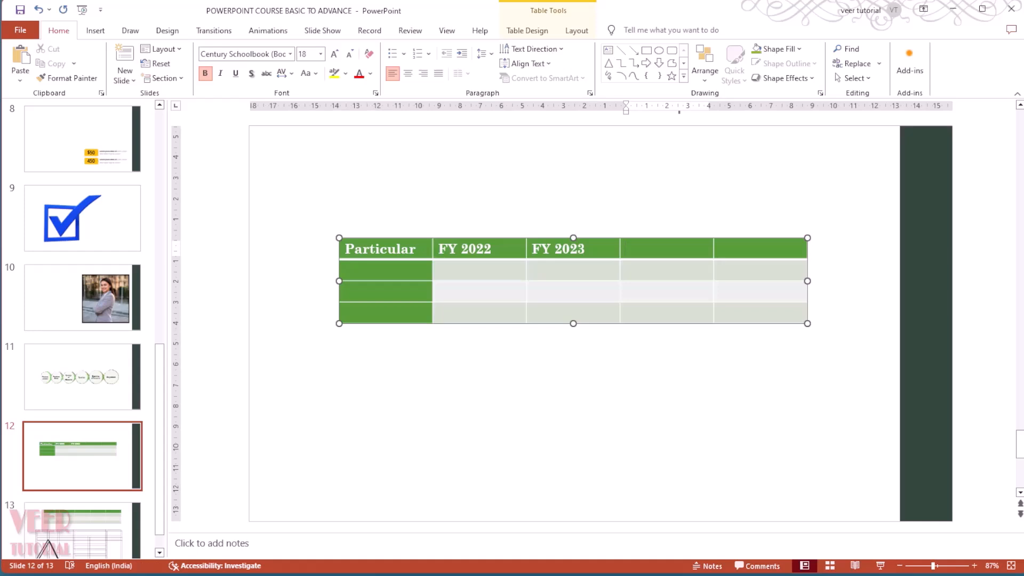
type("FY 2024")
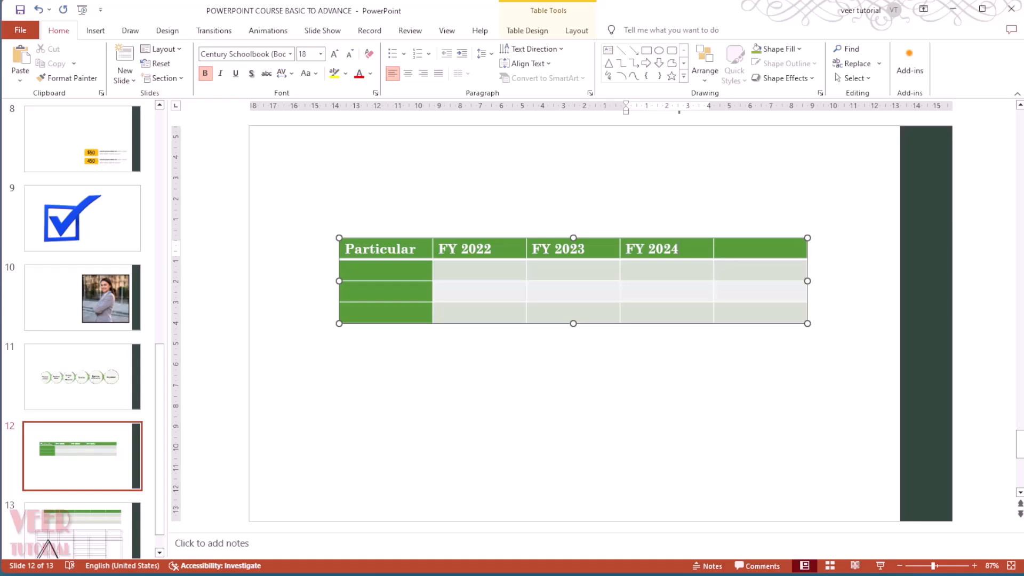
key("Tab")
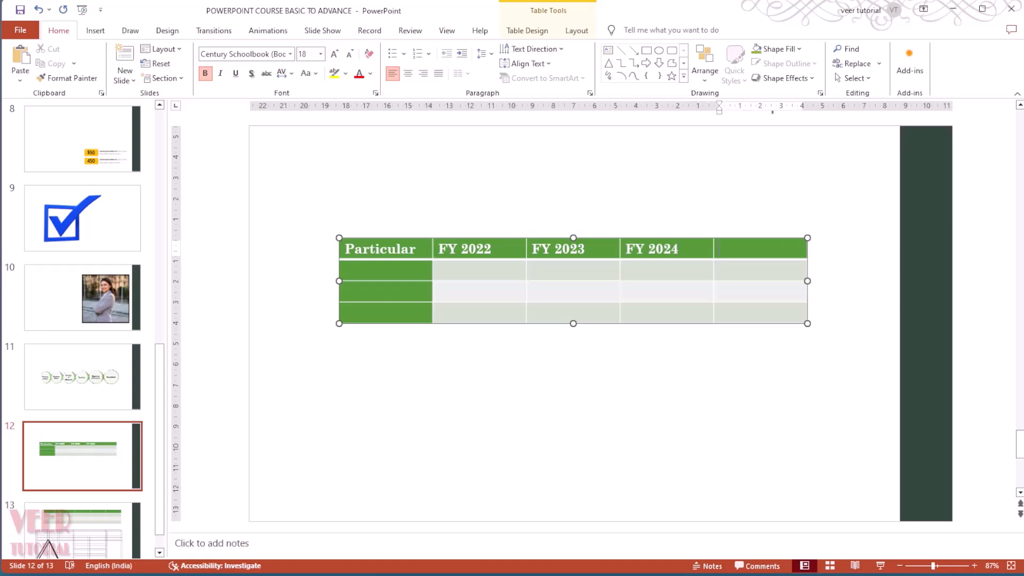
type("Variation")
key("Tab")
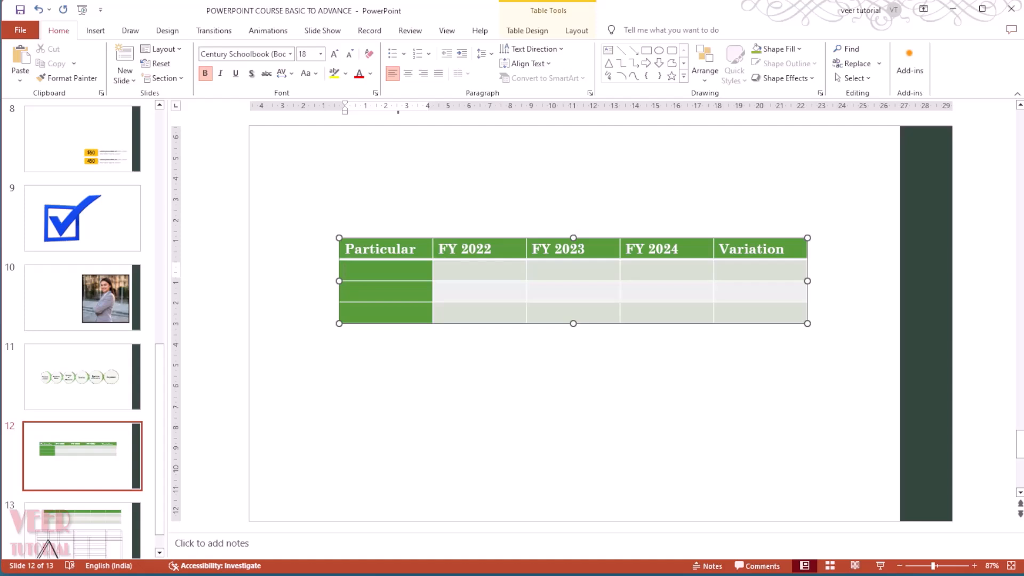
Enter Sales as the row label in the first cell below Particular
type("Sales")
left_click(344, 292)
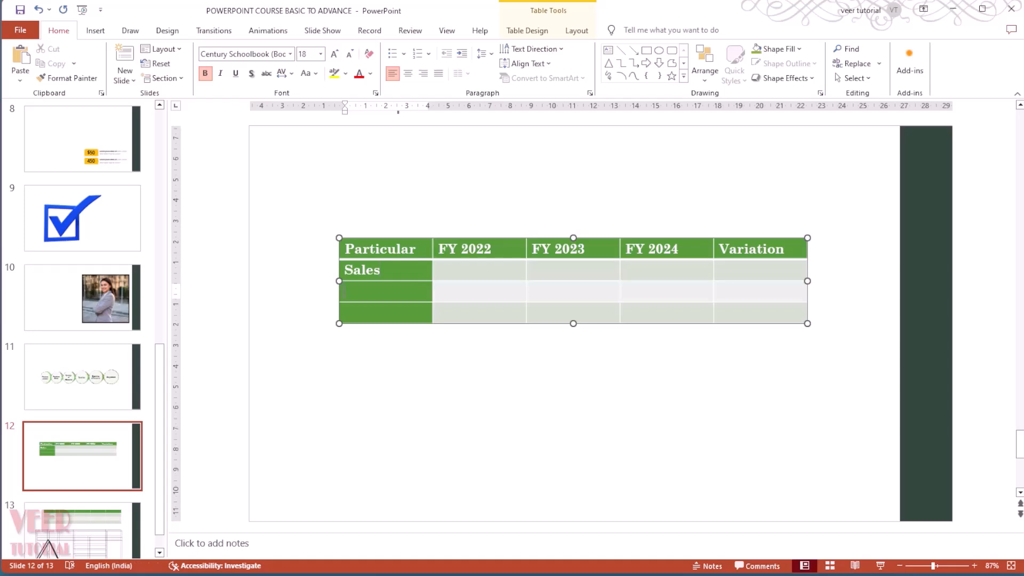
left_click(363, 270)
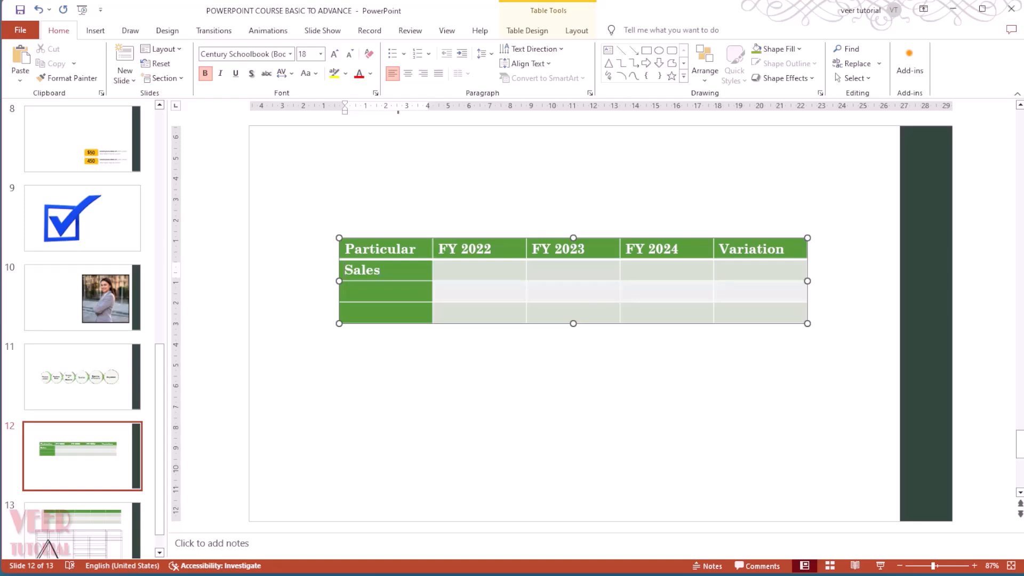
key("Return")
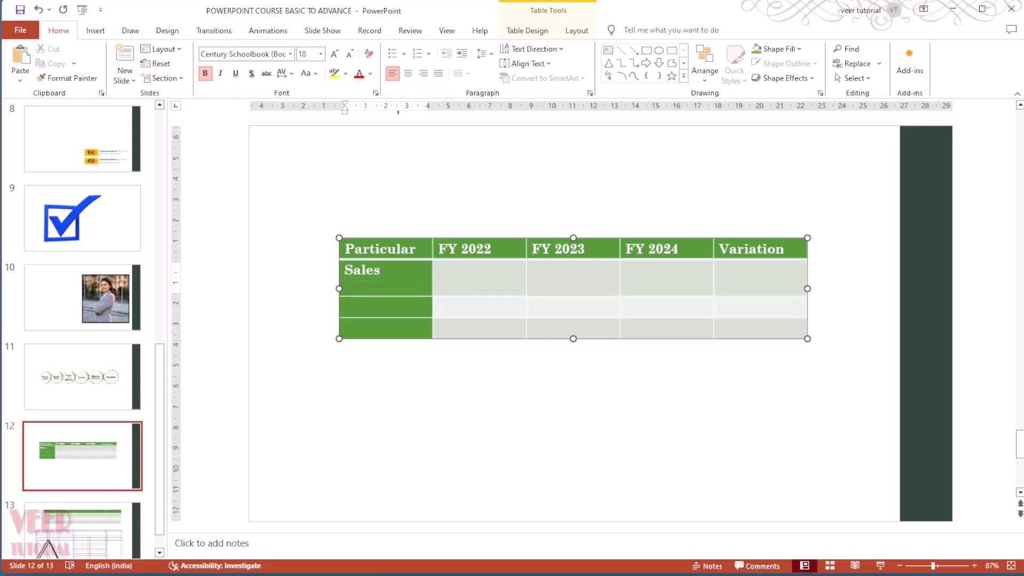
left_click(438, 269)
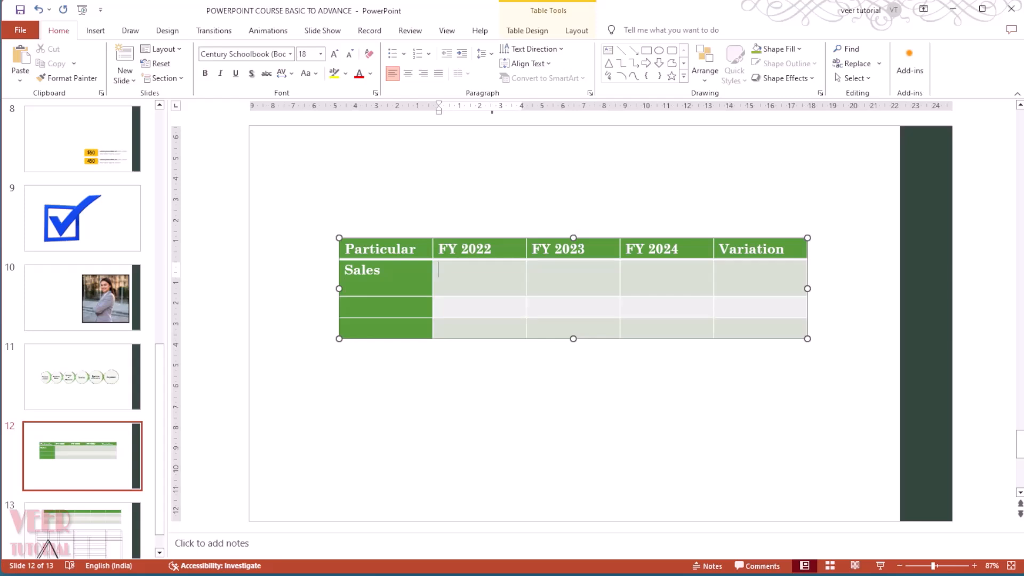
key("ctrl+z")
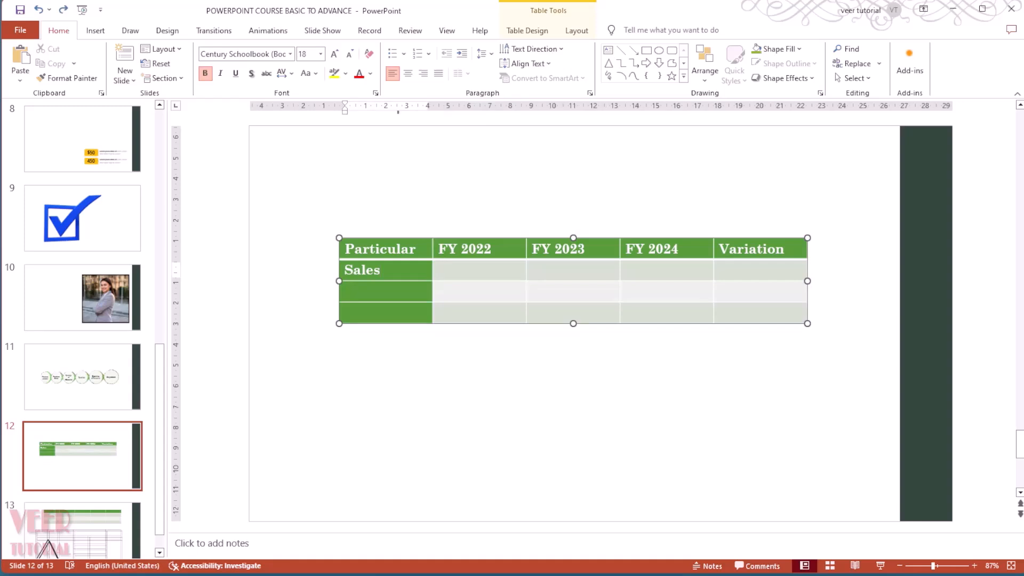
Enter Purchase and Profit as the row labels below Sales in the first column
left_click(345, 291)
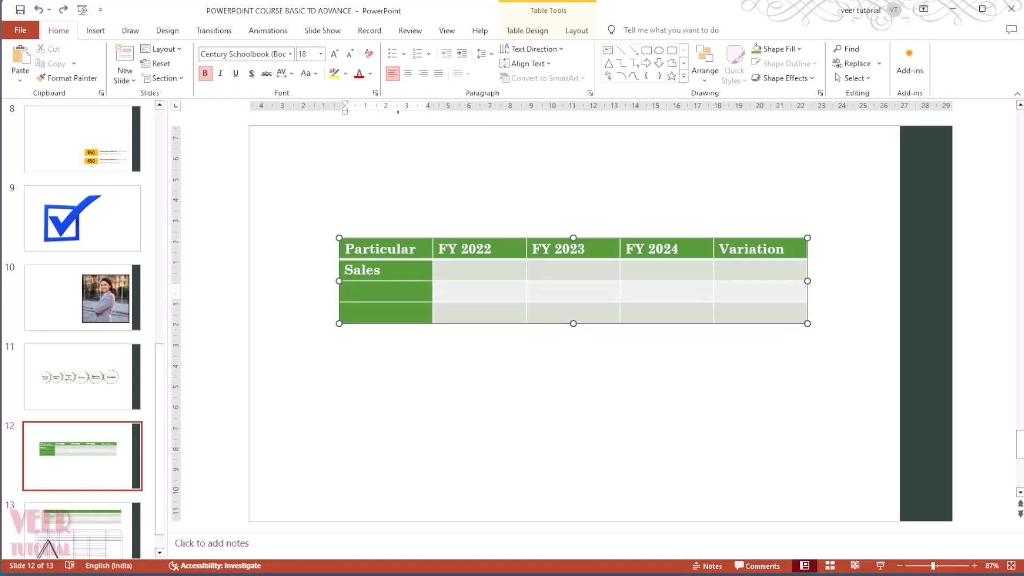
type("Purchase")
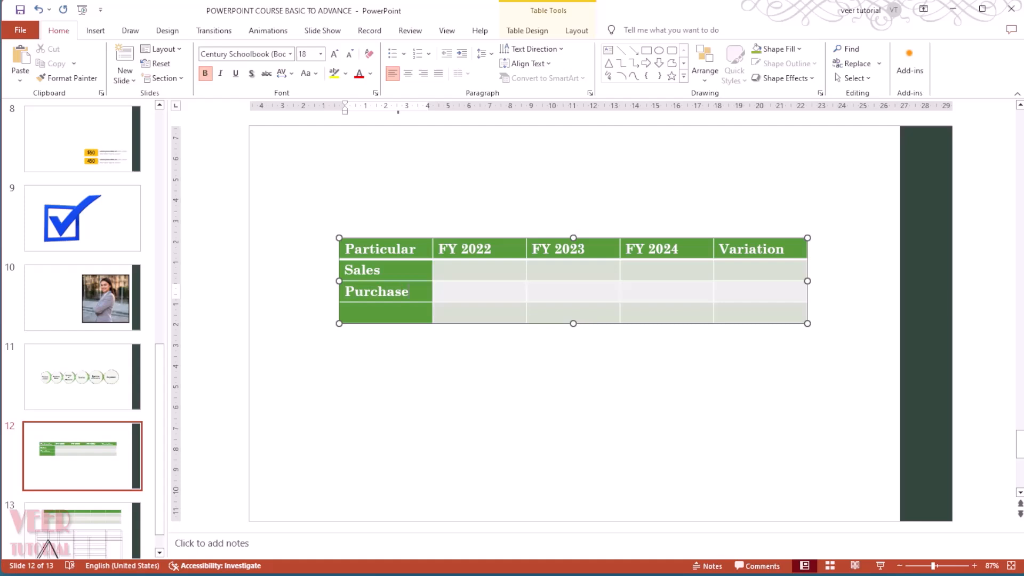
key("Down")
type("Profit")
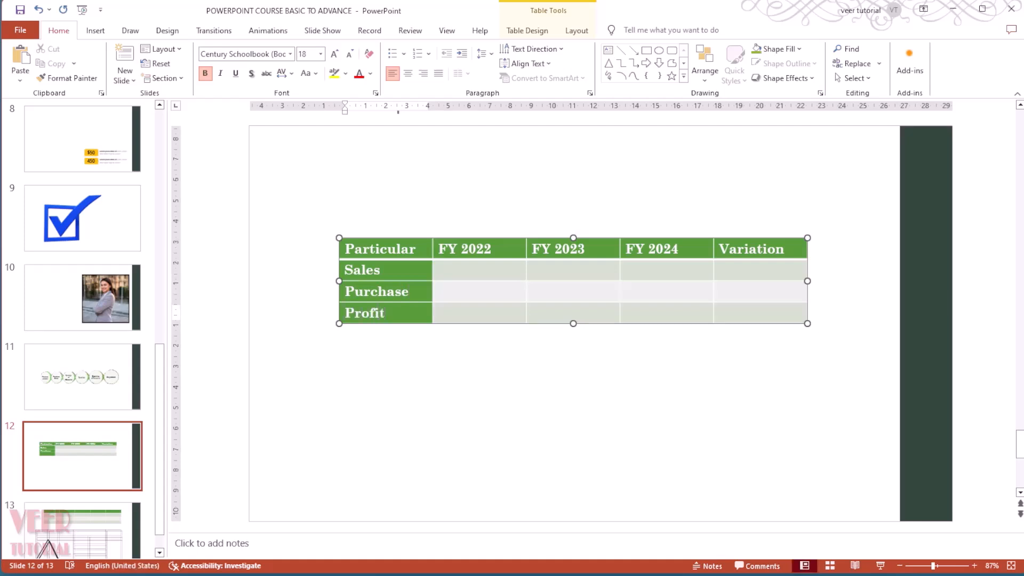
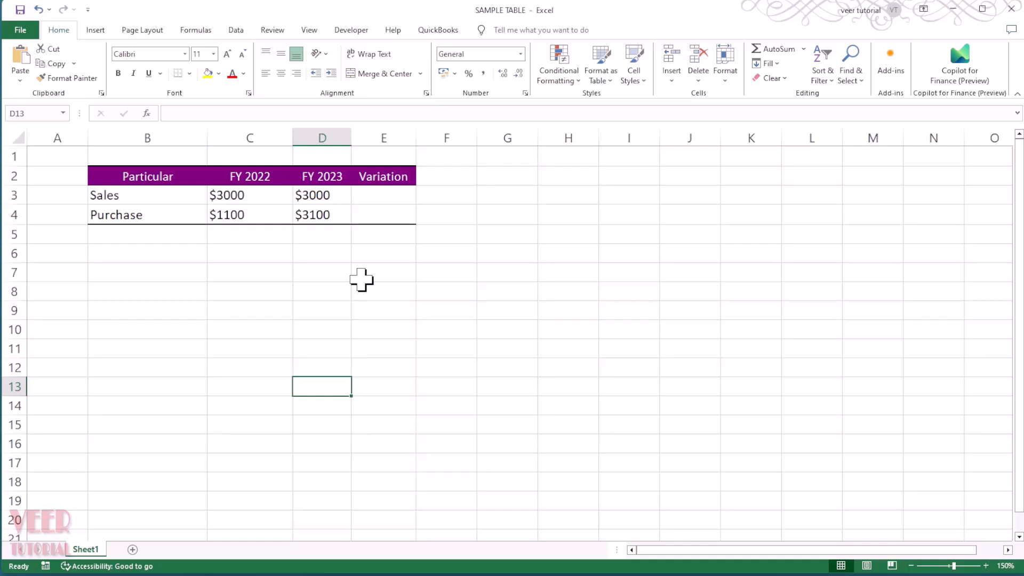
Copy the whole table B2:E4 from the SAMPLE TABLE workbook and minimize Excel to get back to PowerPoint
left_click(132, 171)
key("ctrl+a")
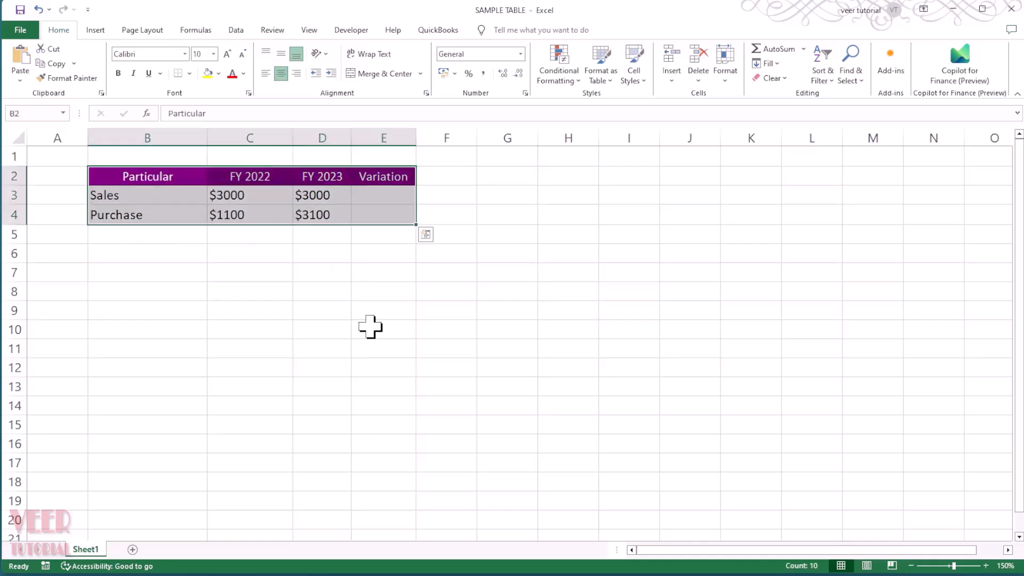
key("ctrl+c")
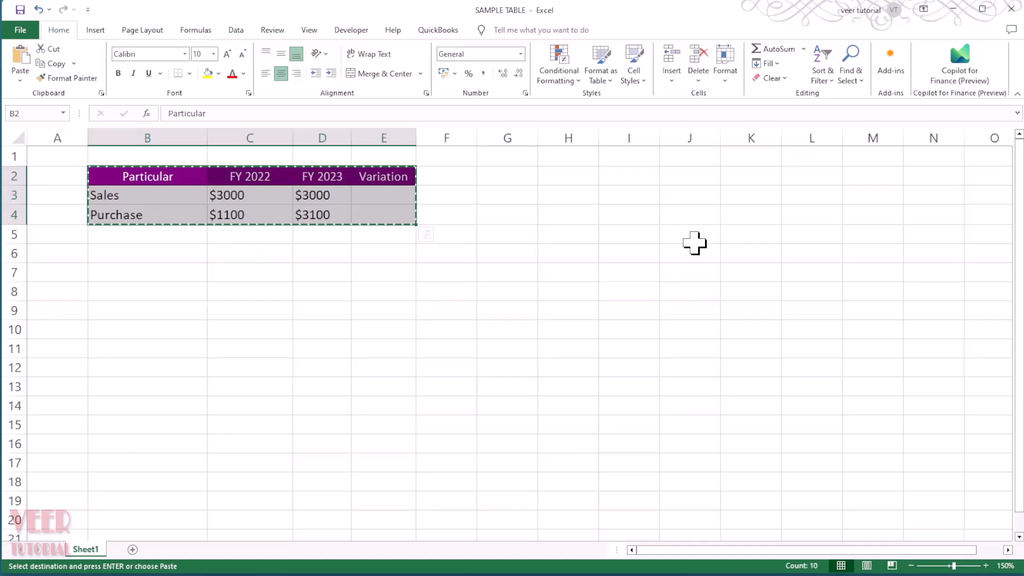
left_click(954, 11)
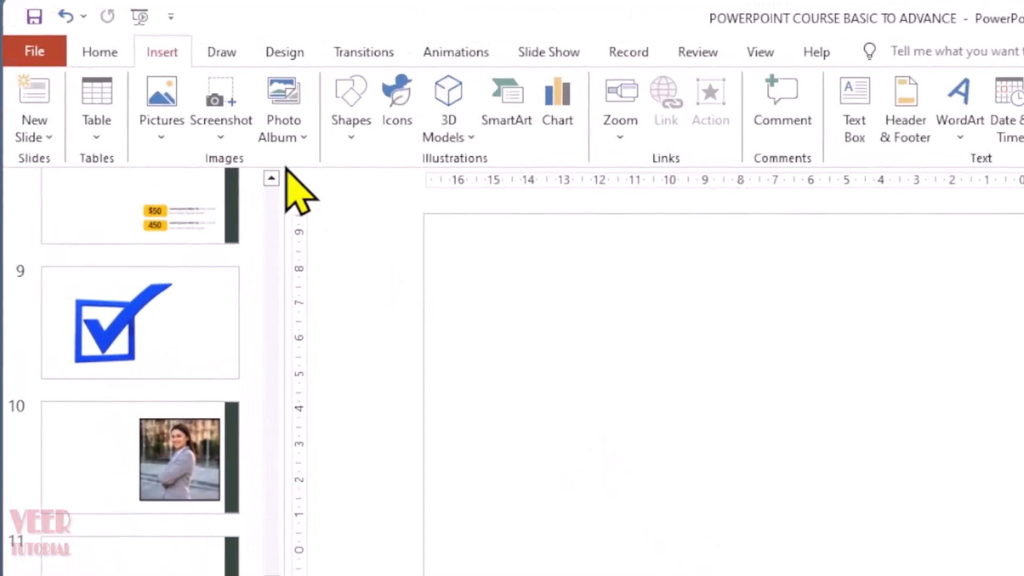
Paste the copied Excel table onto the blank slide as an embedded object
left_click(96, 50)
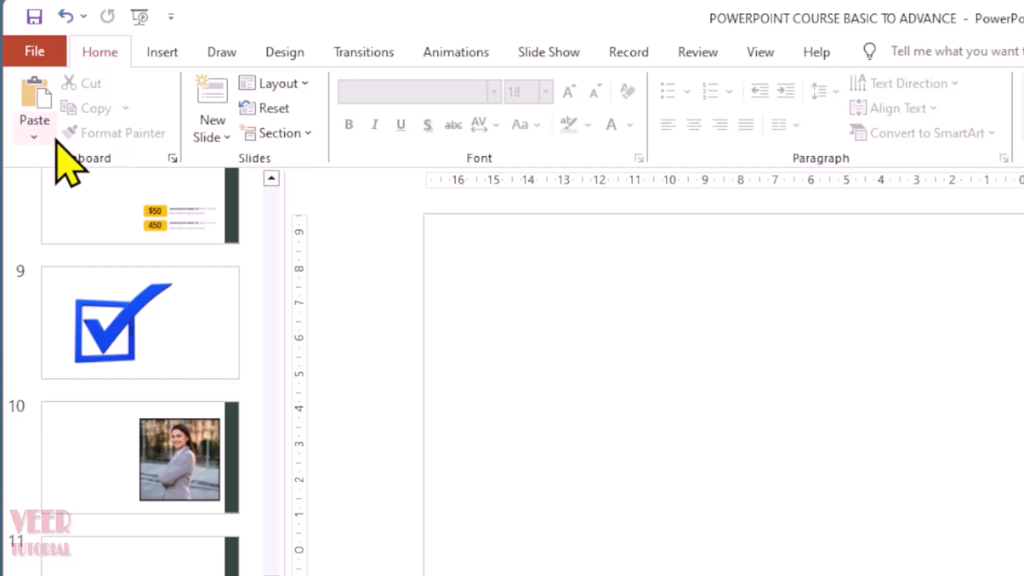
left_click(33, 136)
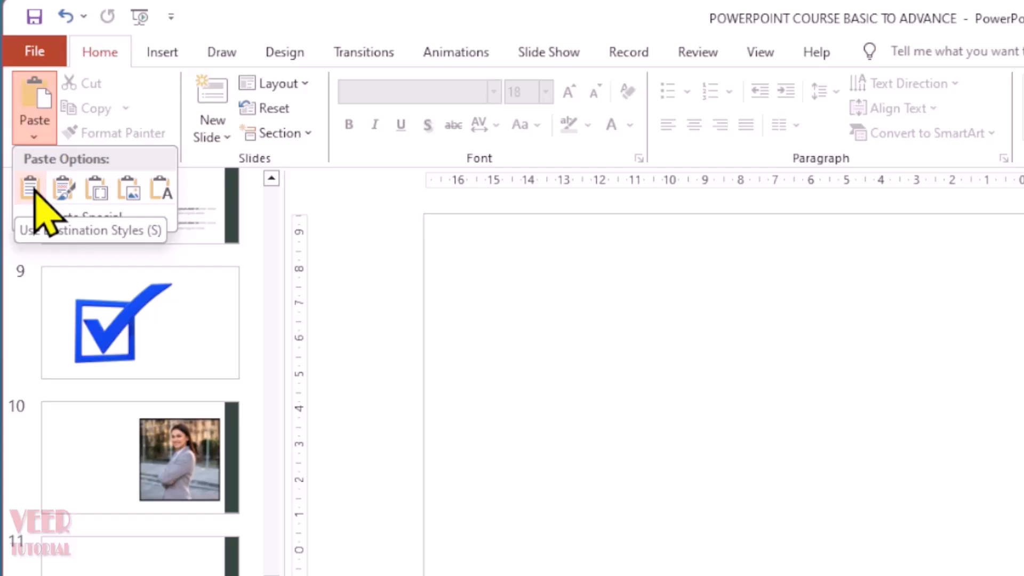
left_click(96, 195)
Move the embedded table to the upper-left area of the slide and enlarge it to more than twice its size
left_click_drag(623, 326, 431, 229)
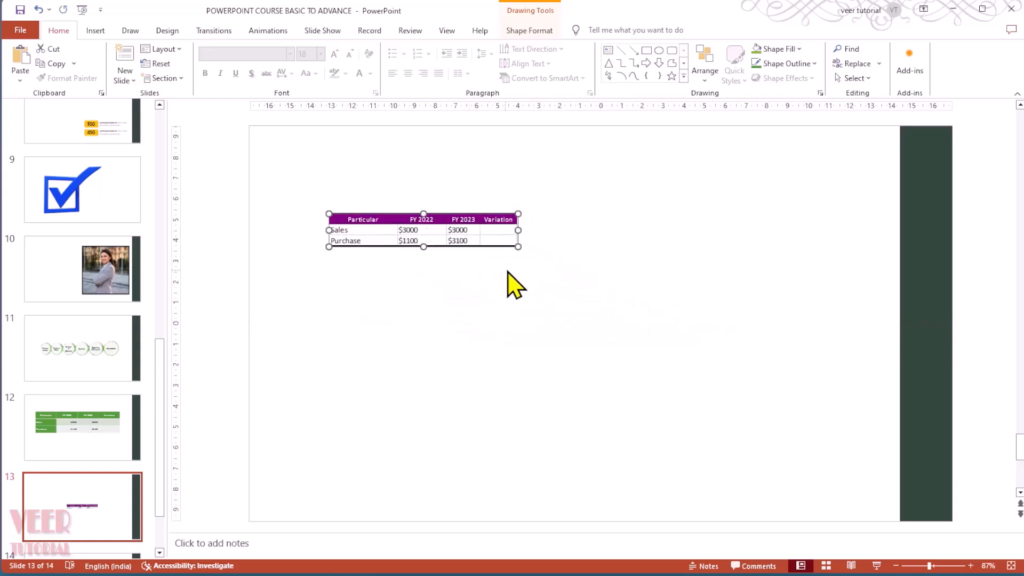
mouse_move(517, 246)
left_mouse_down()
mouse_move(581, 313)
mouse_move(571, 318)
mouse_move(550, 292)
left_mouse_up()
left_click(571, 467)
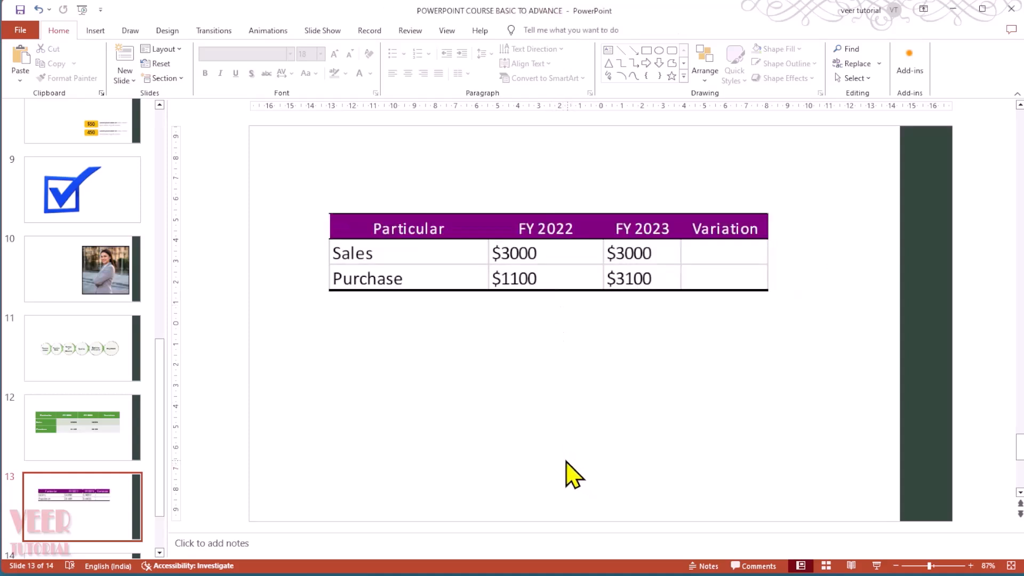
Open the embedded table's worksheet object in a separate Excel window and resize that window to fit the screen
left_click(554, 248)
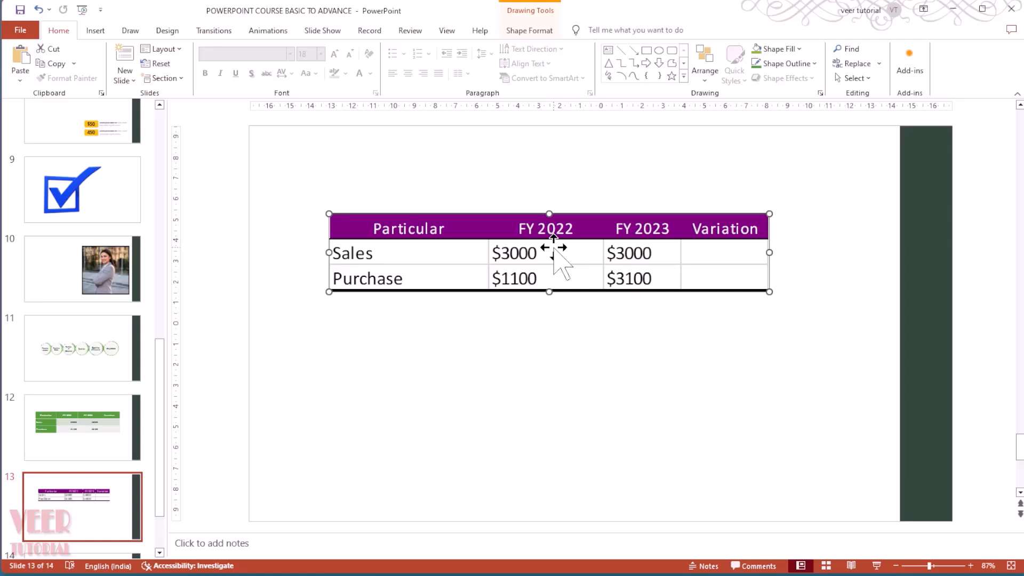
right_click(553, 247)
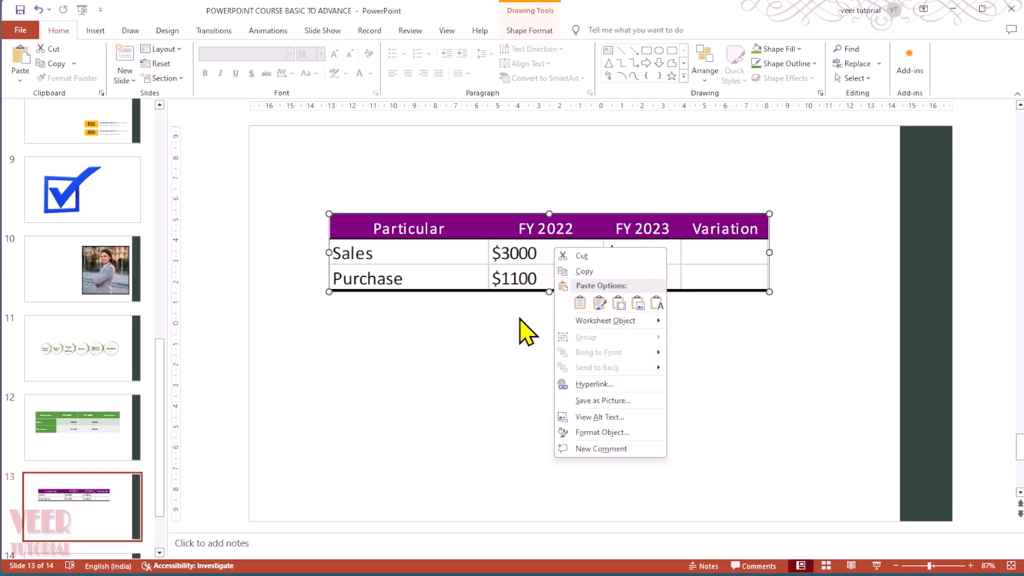
mouse_move(591, 323)
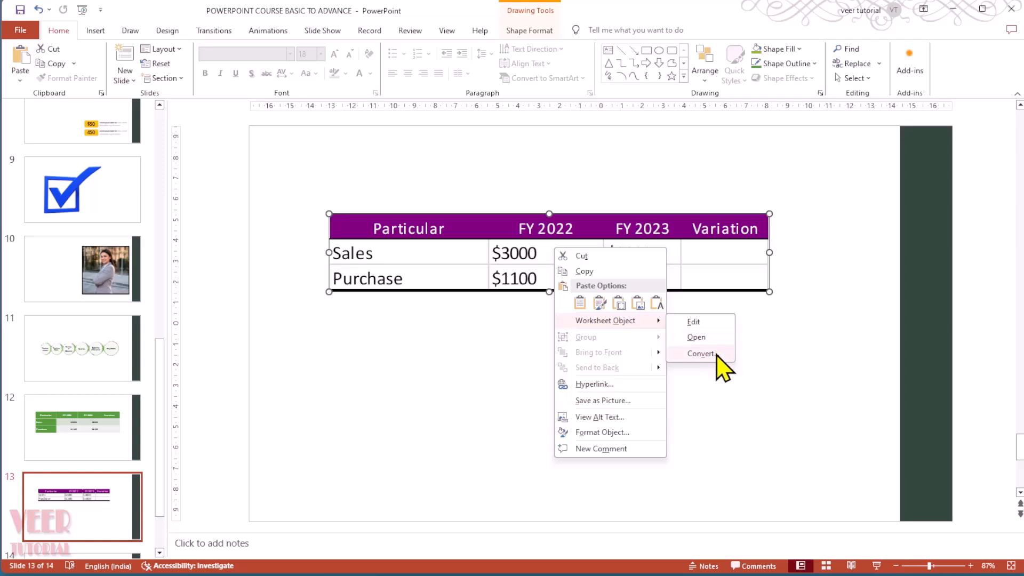
left_click(713, 338)
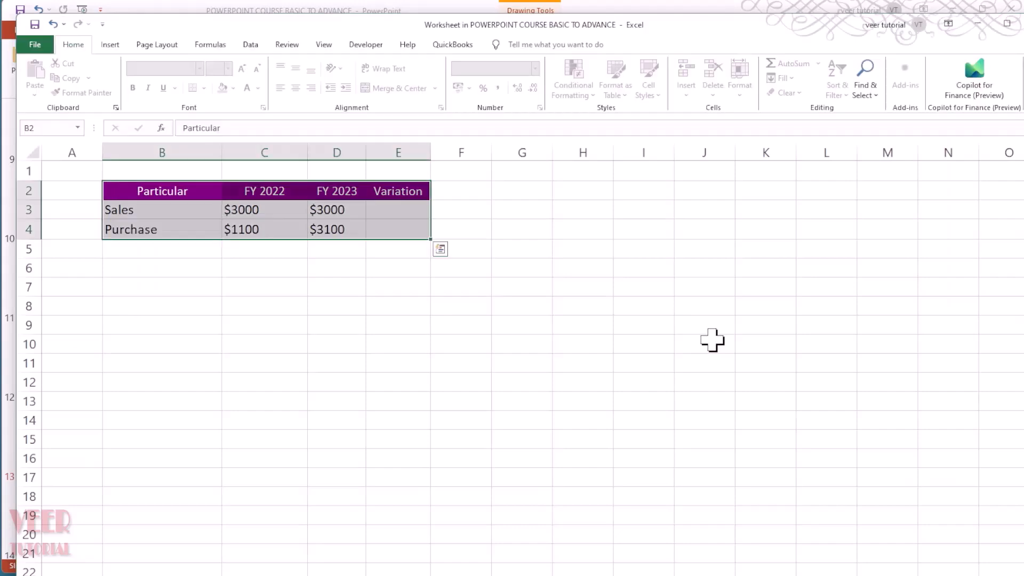
left_click_drag(929, 535, 1009, 535)
left_click(640, 416)
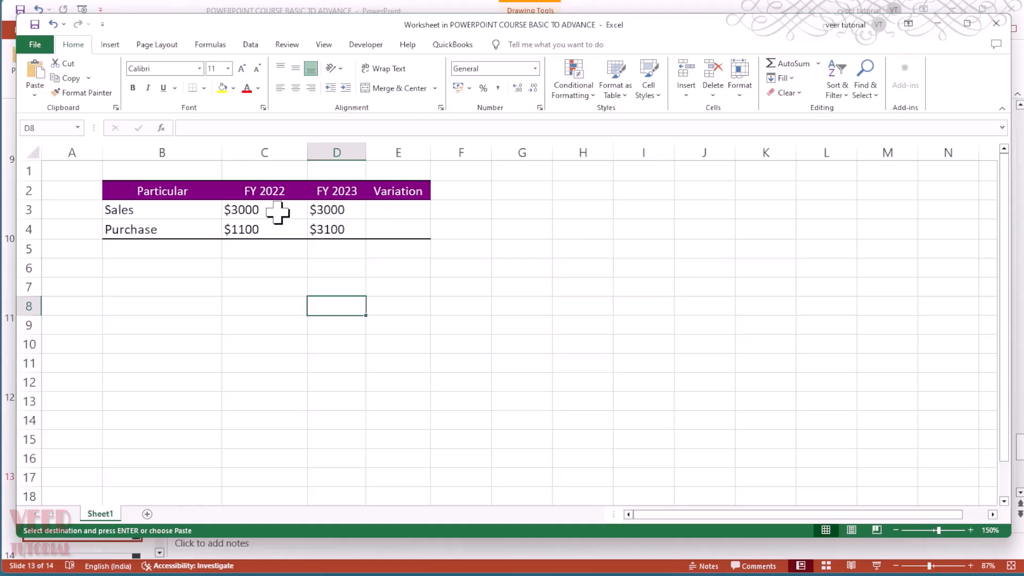
Centre the FY 2022 and FY 2023 amounts in C3:D4 and enter the formula =C3-D3 in the Sales Variation cell E3
left_click_drag(274, 213, 336, 229)
left_click(297, 90)
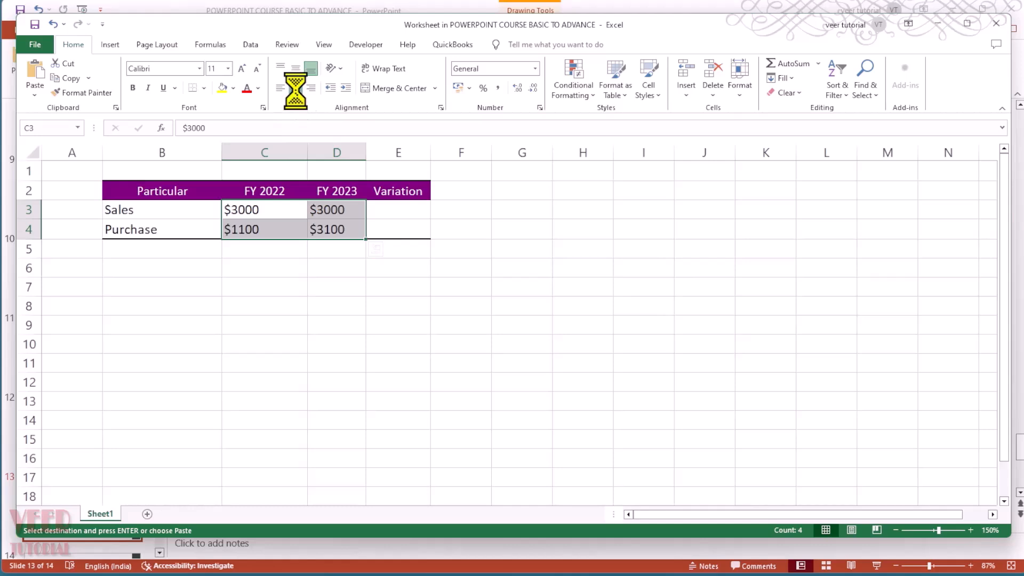
left_click(411, 215)
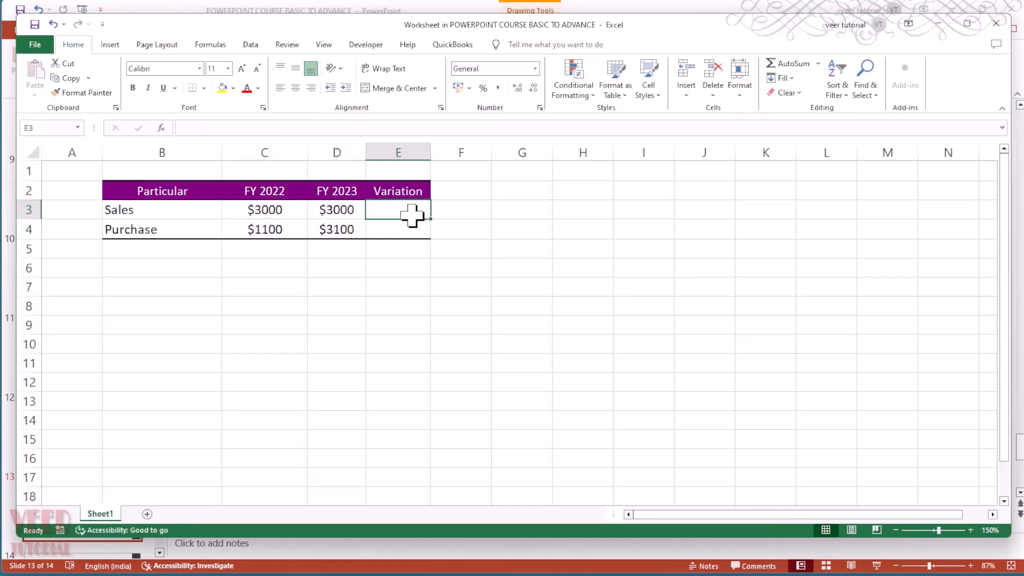
type("=C3-")
key("Left")
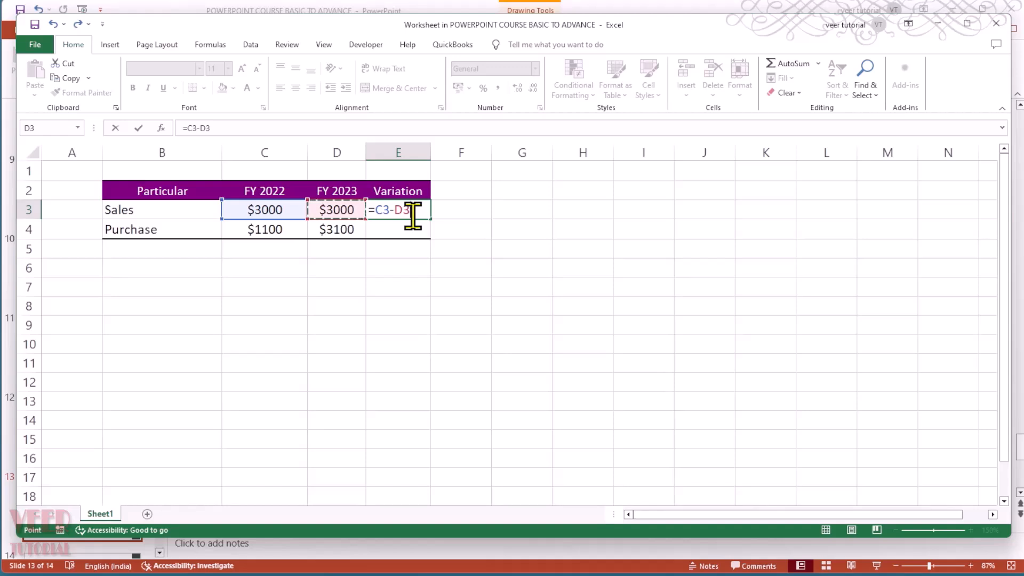
key("Return")
Try to fill the Variation formula down to the Purchase row, and undo that fill
key("ctrl+d")
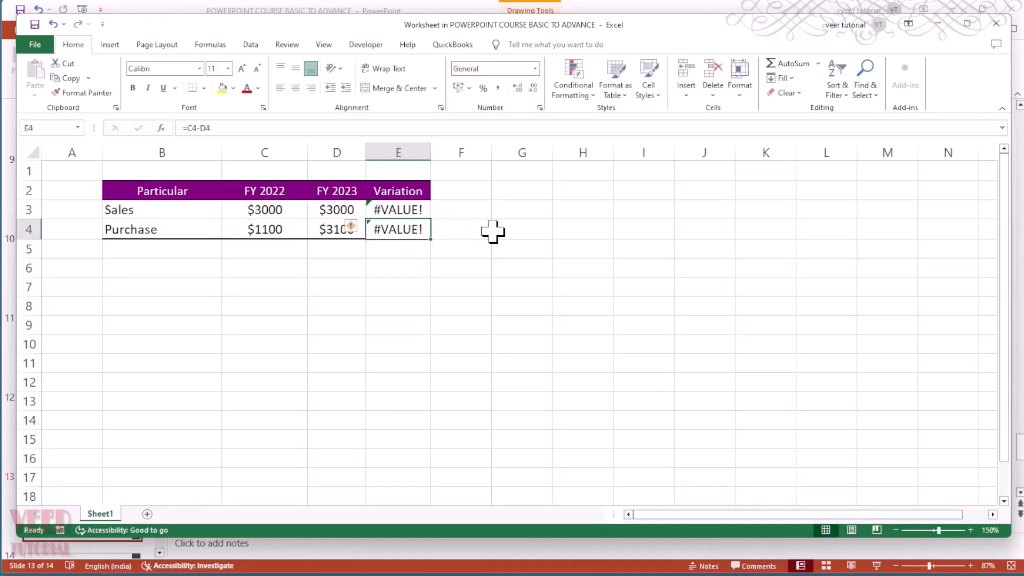
key("Up")
key("Left")
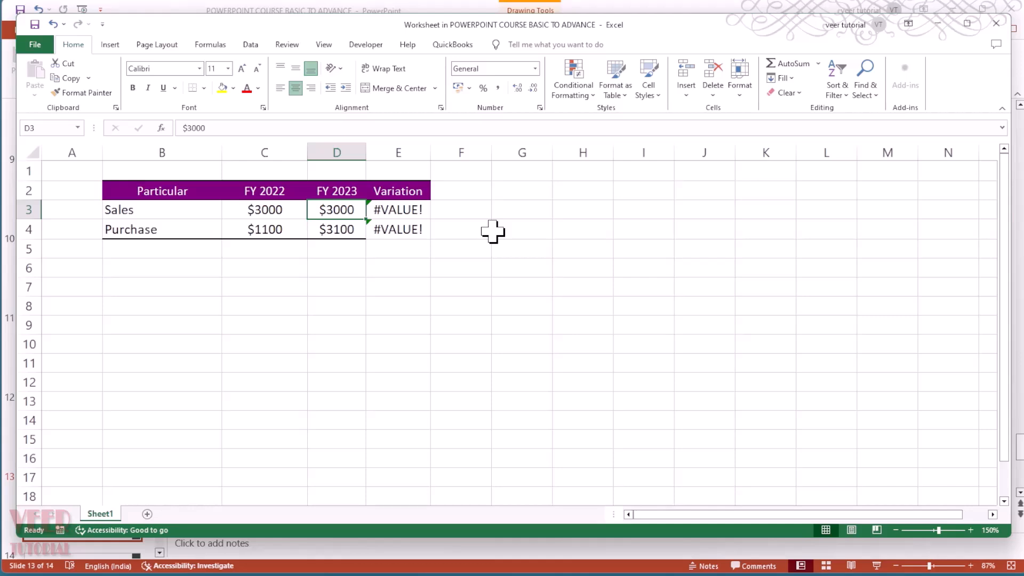
key("ctrl+z")
key("Left")
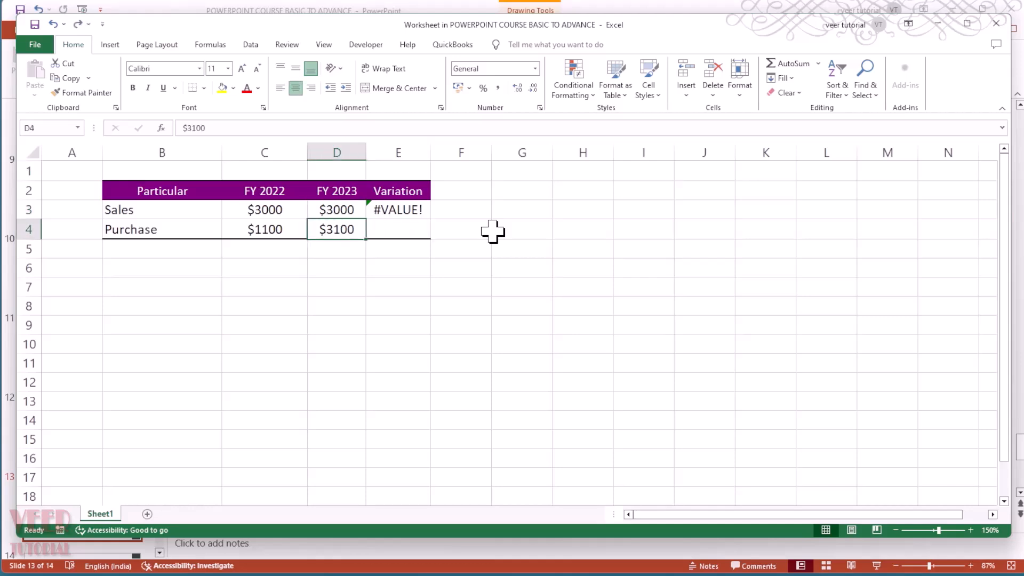
Remove the dollar sign from the FY 2022 Sales amount in C3 so the cell holds the plain number 3000
key("Up")
key("Left")
key("F2")
key("BackSpace")
key("Return")
Remove the dollar signs from the FY 2023 Sales amount and both Purchase amounts, entering plain numbers 3000, 1100 and 3100
key("Right")
key("Up")
key("F2")
key("Left")
key("Left")
key("Left")
key("Left")
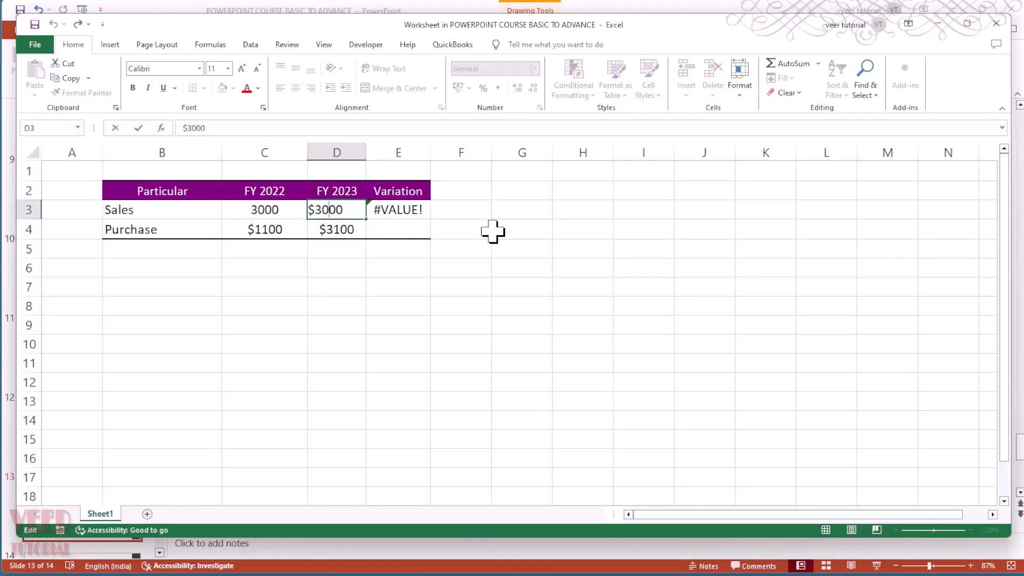
key("BackSpace")
key("Return")
key("Left")
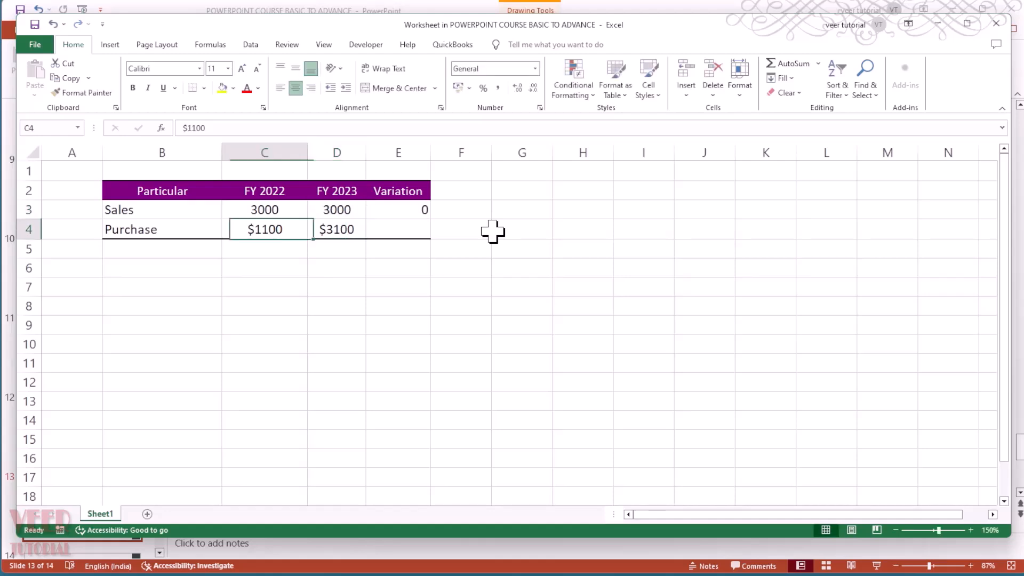
key("shift+Right")
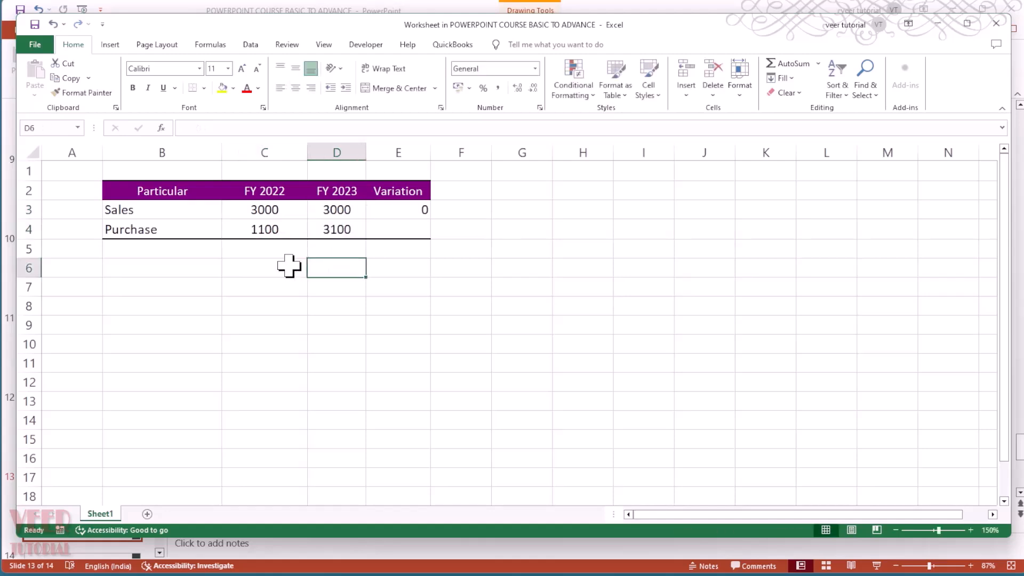
Apply the $ English (United States) accounting format to C3:E4 and widen column D to fit its amounts
left_click_drag(274, 214, 407, 225)
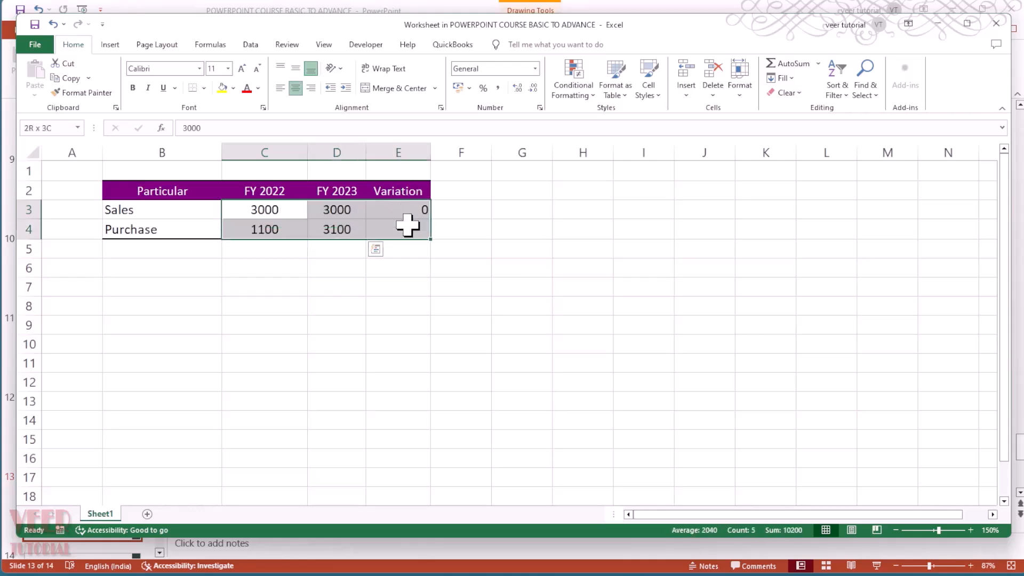
left_click(469, 88)
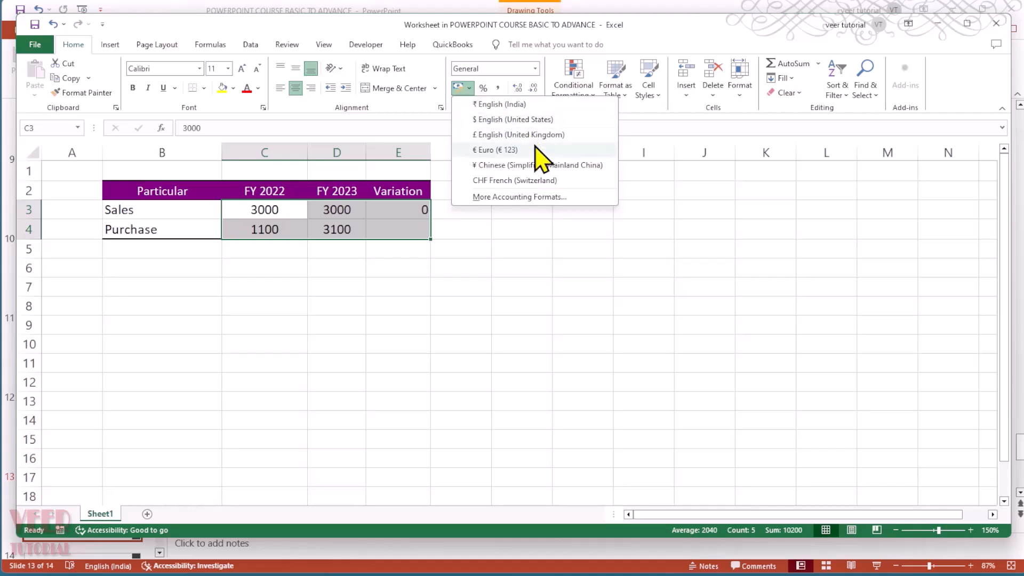
left_click(561, 119)
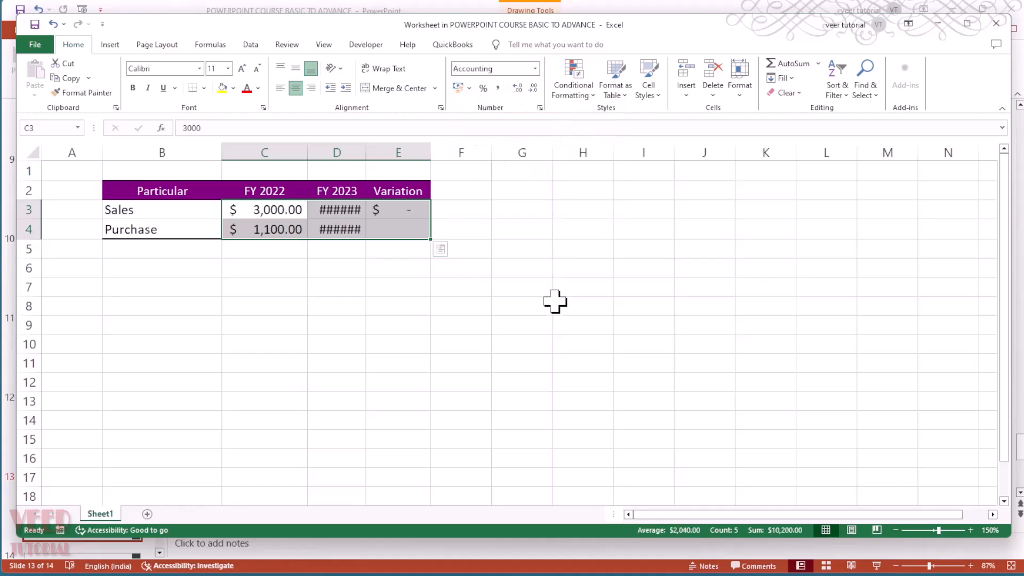
left_click(377, 305)
left_click_drag(366, 153, 383, 153)
Fill the Variation formula down to E4 and set the FY 2022 Sales amount in C3 to 5000
left_click(420, 229)
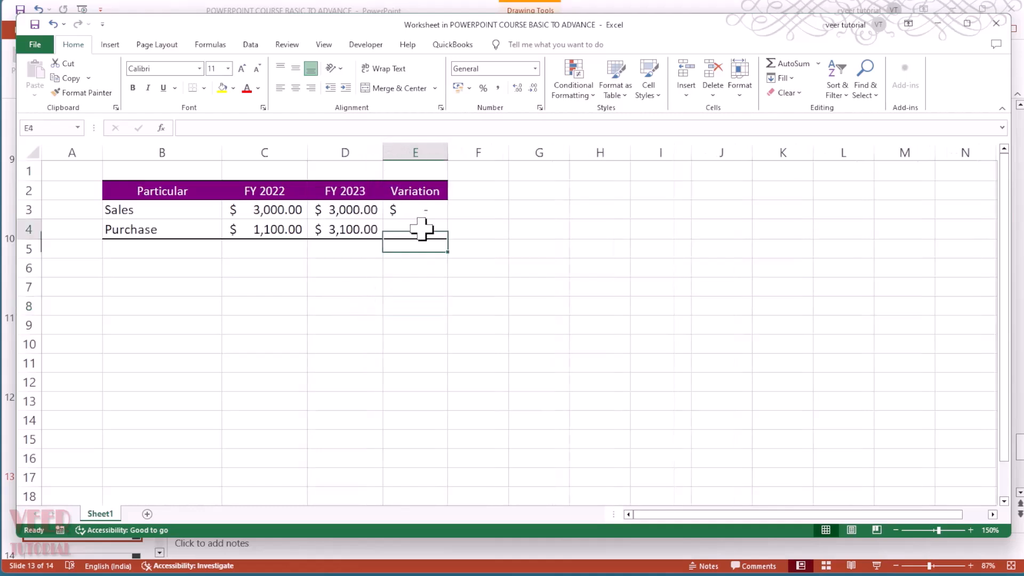
key("ctrl+d")
left_click(283, 212)
type("5000")
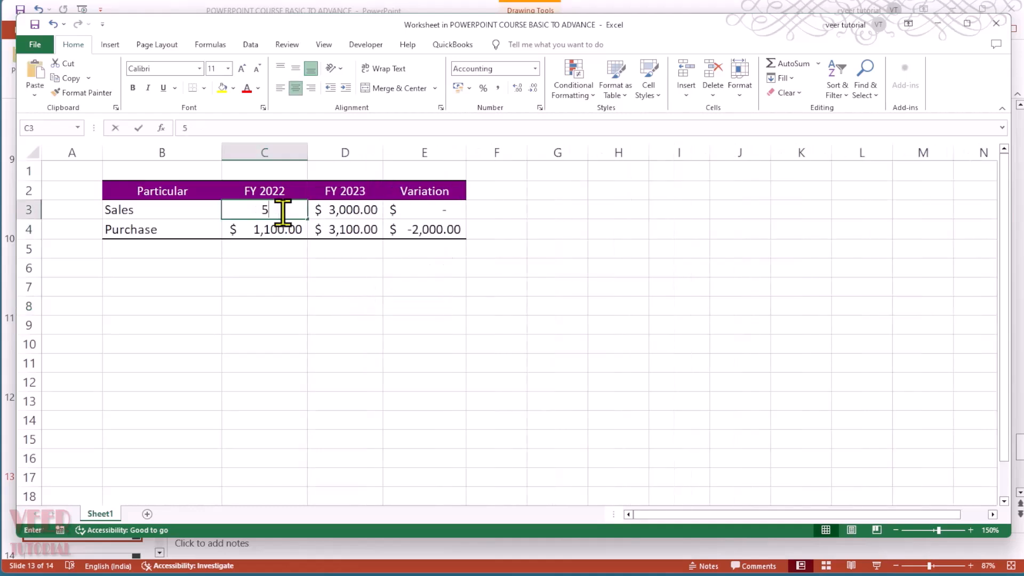
key("Return")
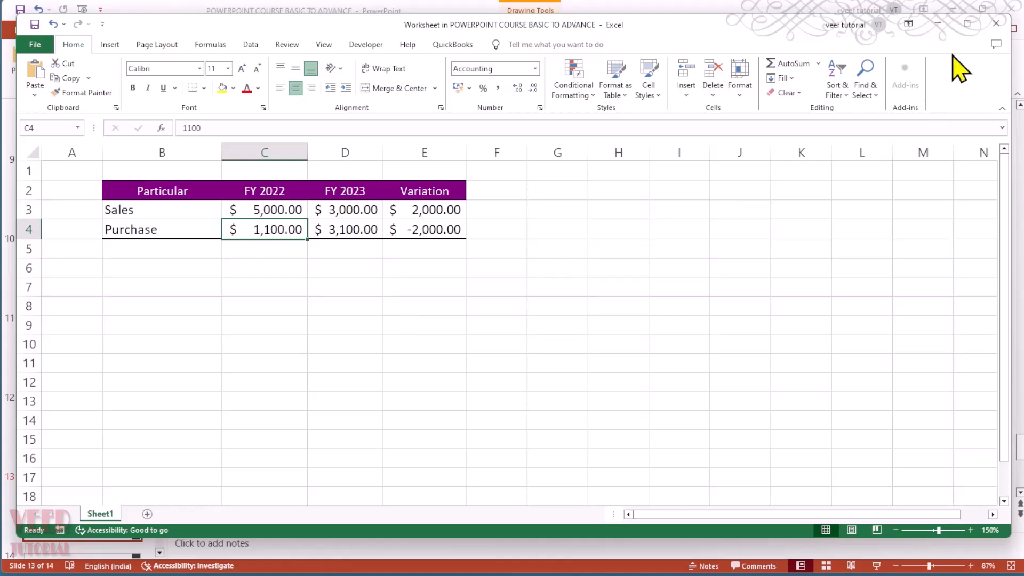
Close the worksheet window and open the embedded table in place on slide 13 to check its FY 2022 cells
left_click(996, 24)
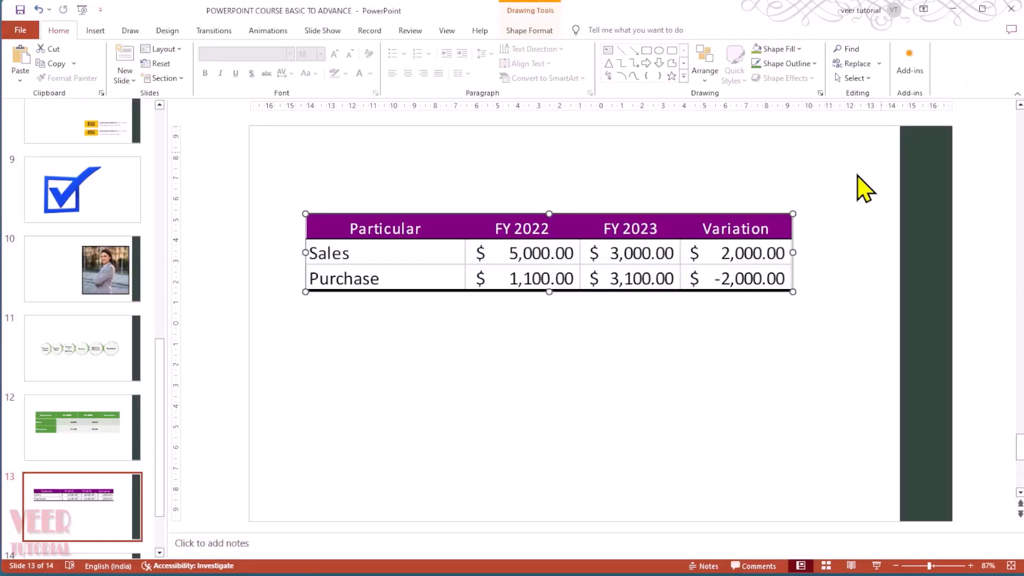
left_click(566, 356)
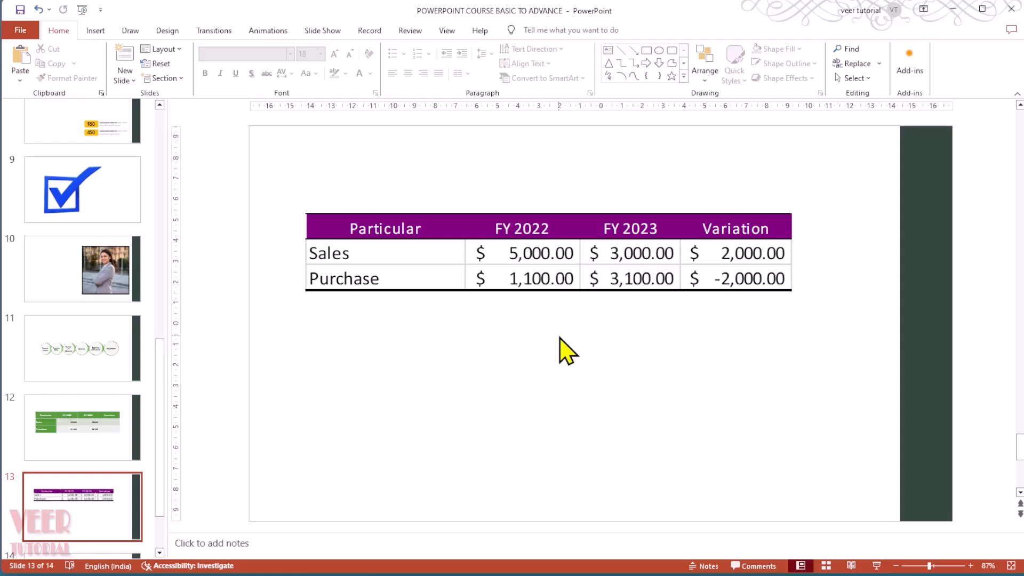
double_click(569, 239)
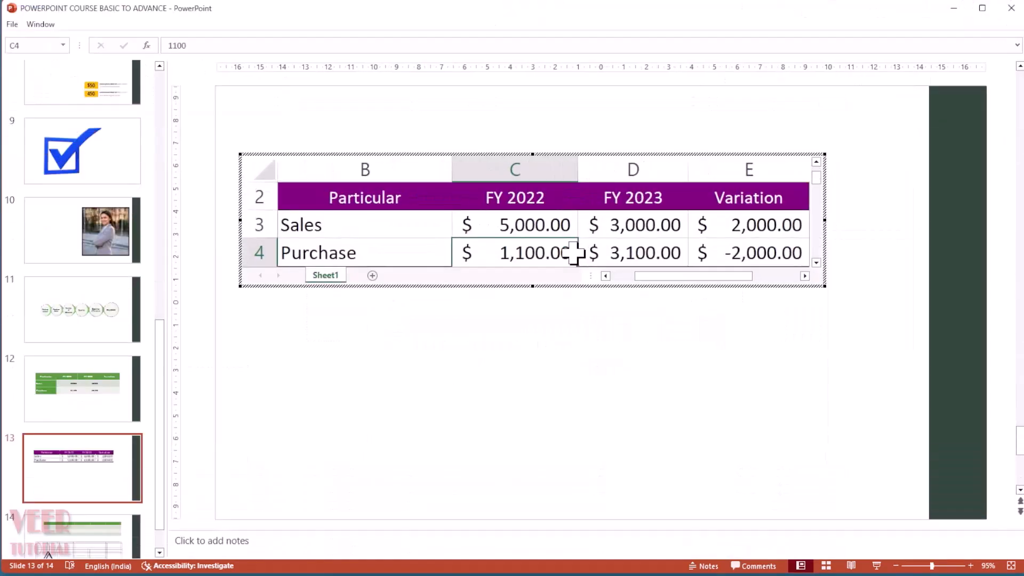
left_click(506, 217)
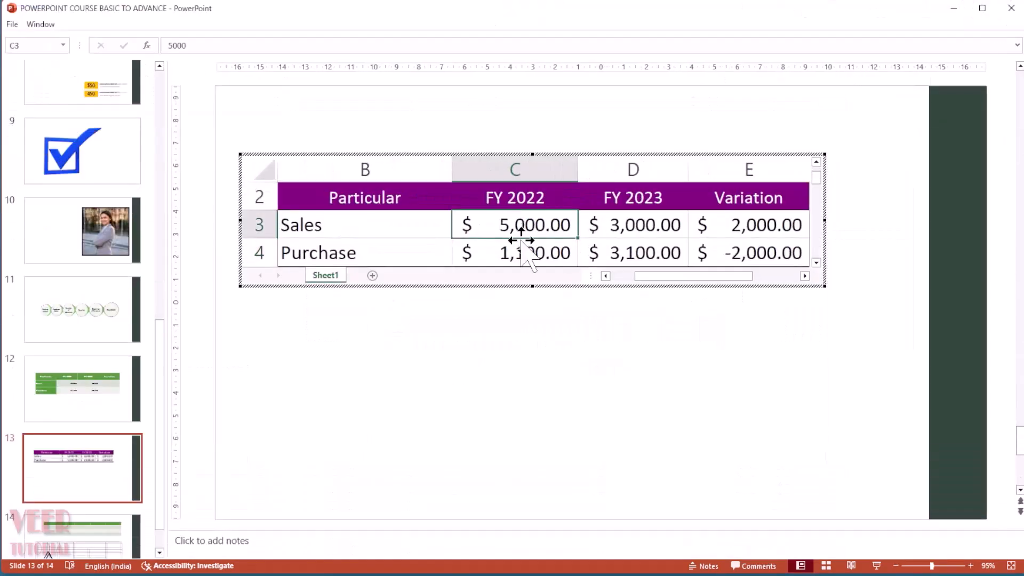
left_click(502, 246)
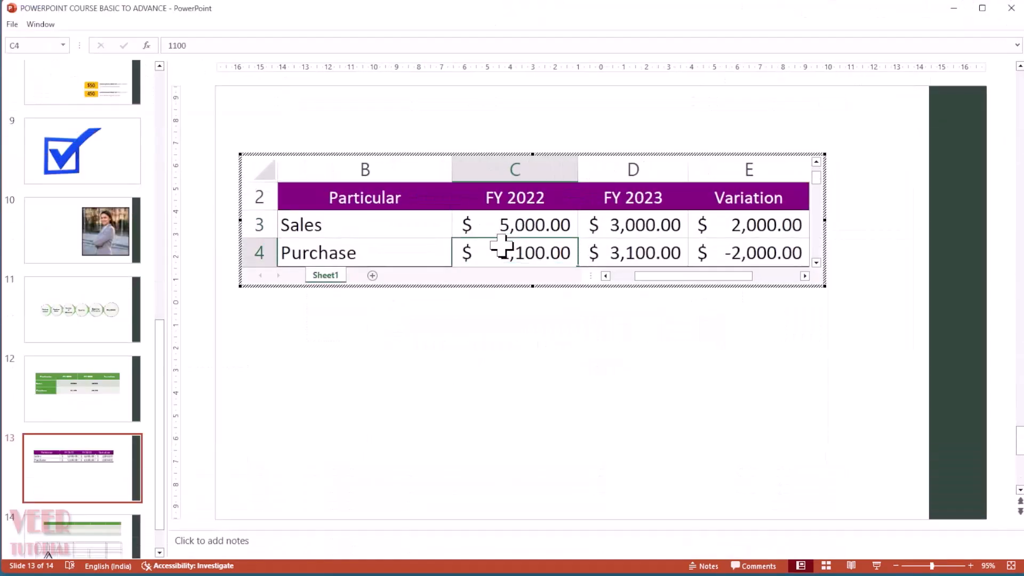
left_click(521, 297)
View the Convert options for the embedded worksheet object and cancel without converting it
right_click(566, 243)
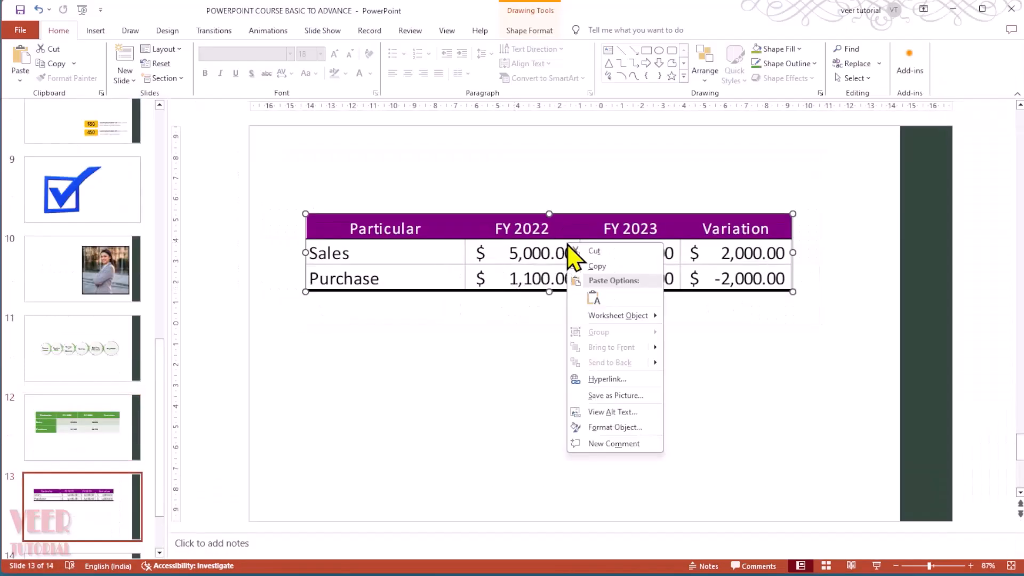
mouse_move(624, 316)
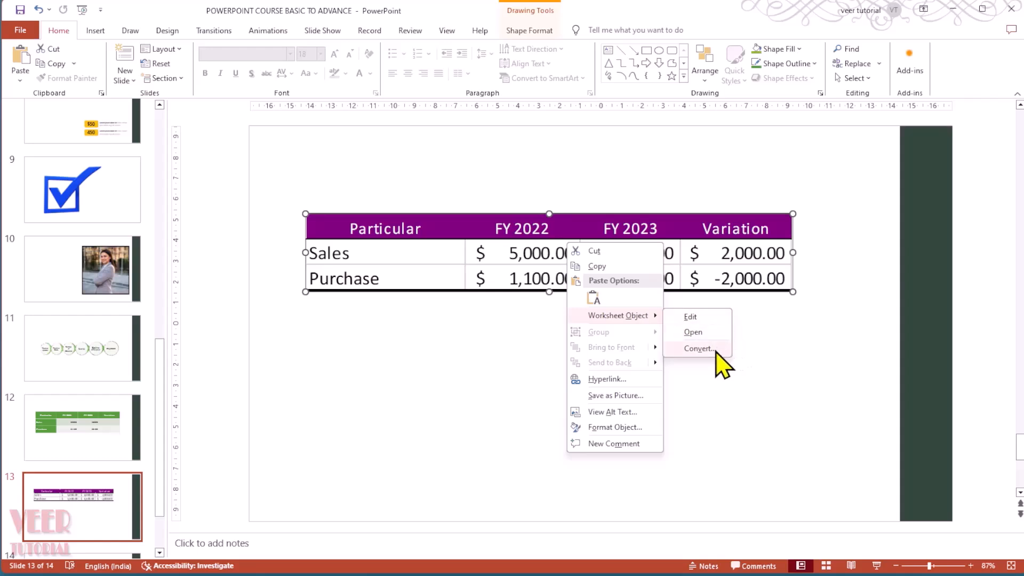
left_click(698, 348)
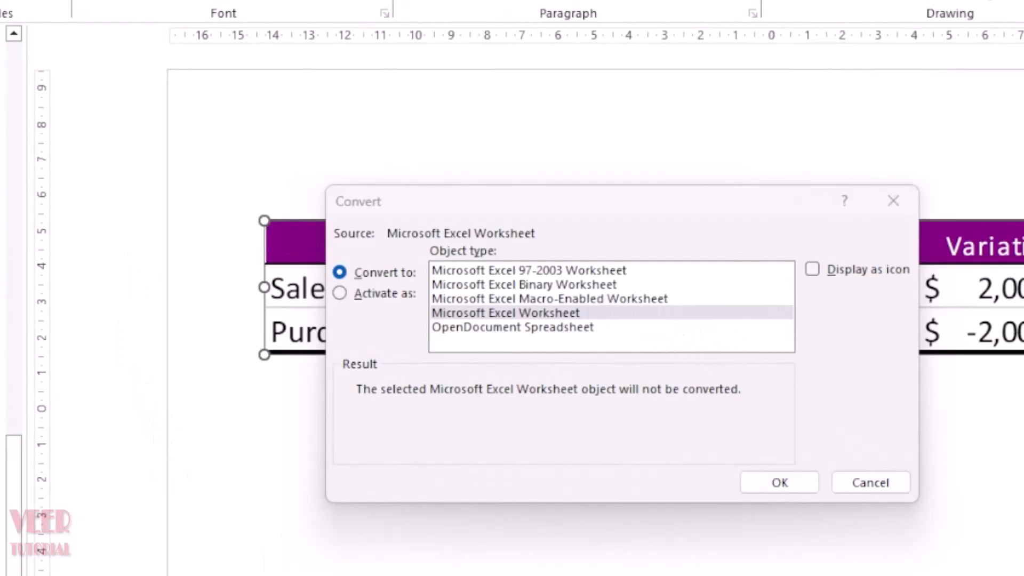
left_click(875, 485)
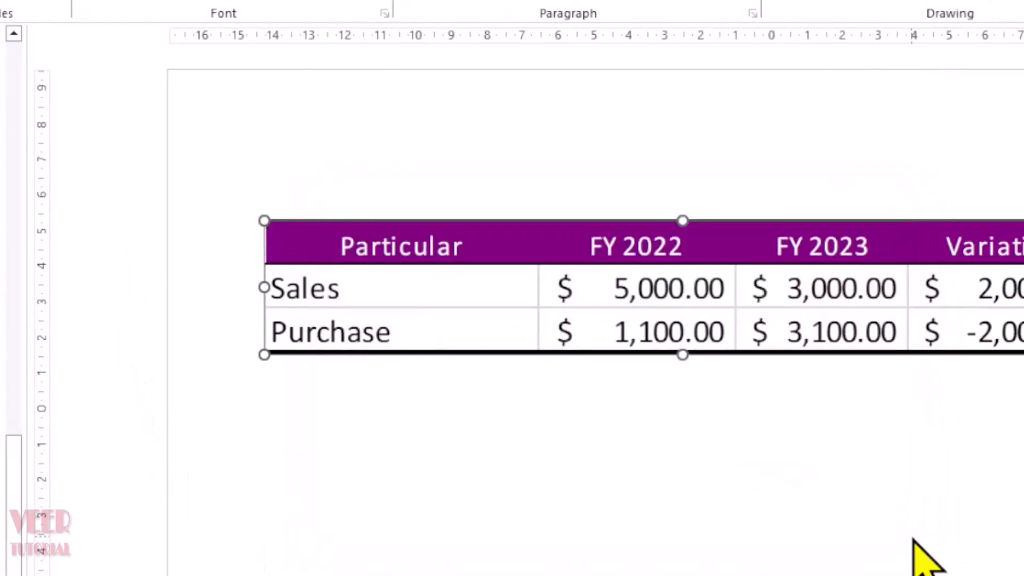
left_click(912, 539)
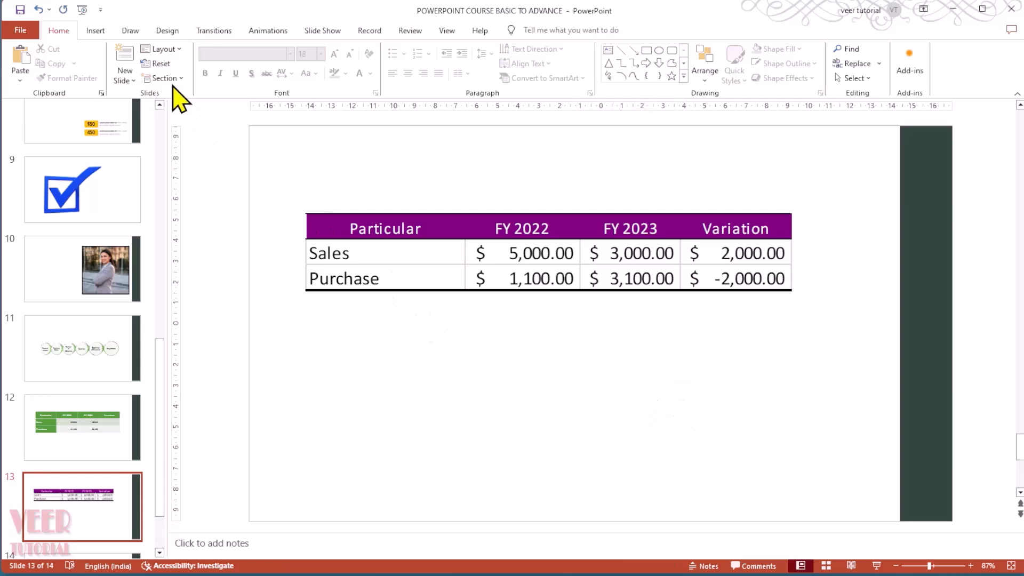
Insert a blank Excel spreadsheet object on slide 13 and enlarge it below the left half of the purple table
left_click(97, 30)
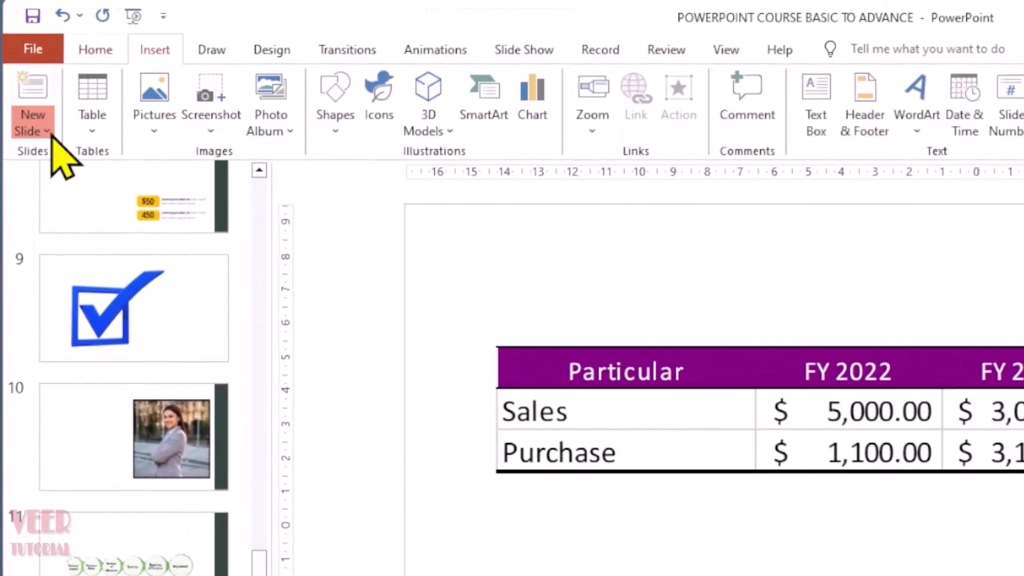
left_click(47, 131)
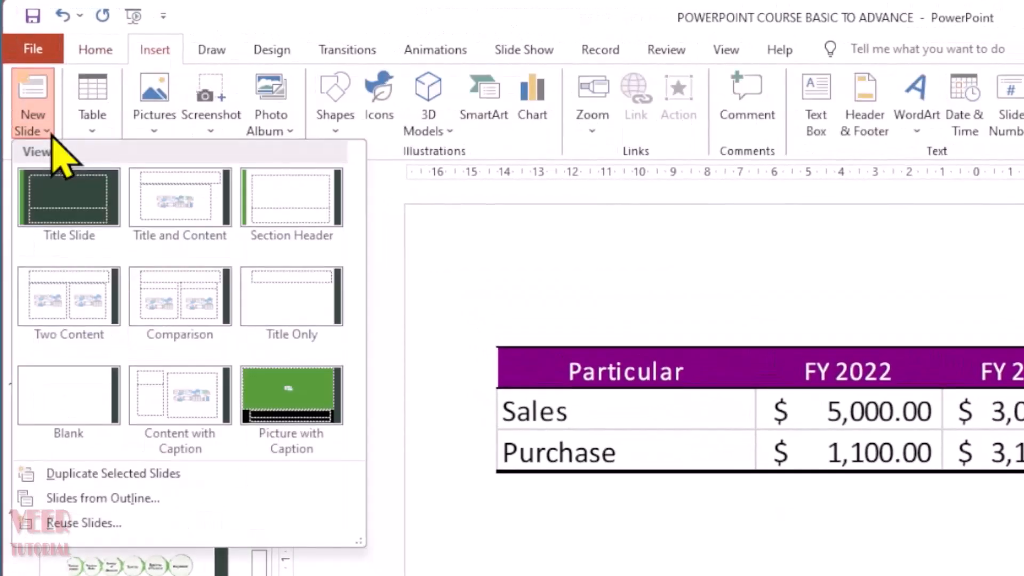
key("Escape")
left_click(97, 130)
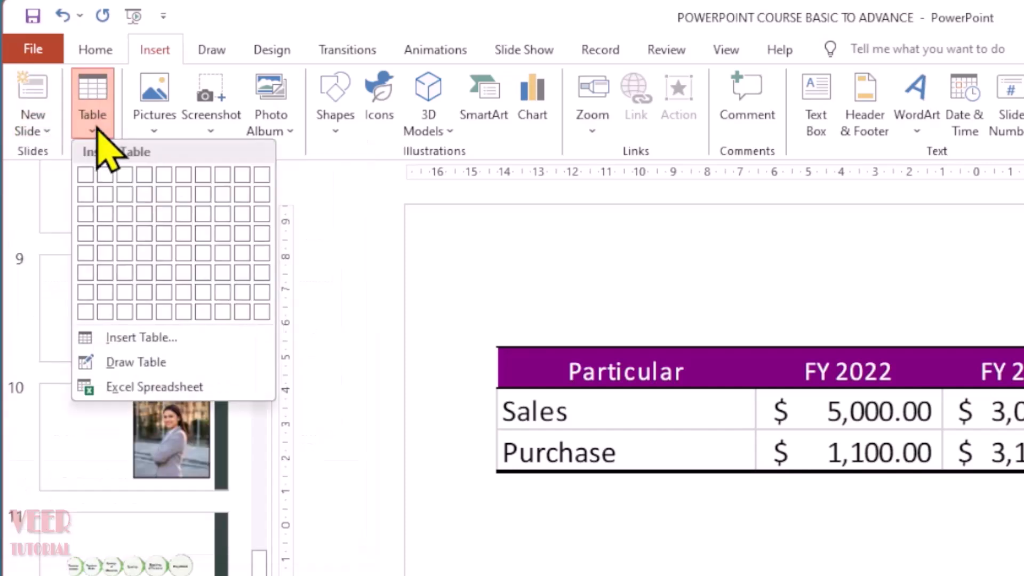
left_click(219, 385)
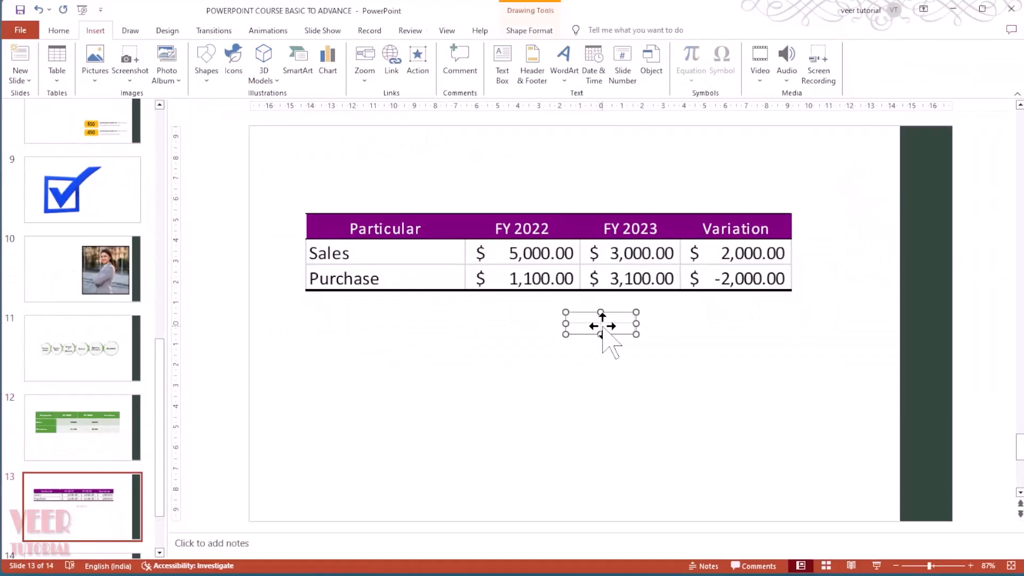
left_click_drag(601, 326, 571, 396)
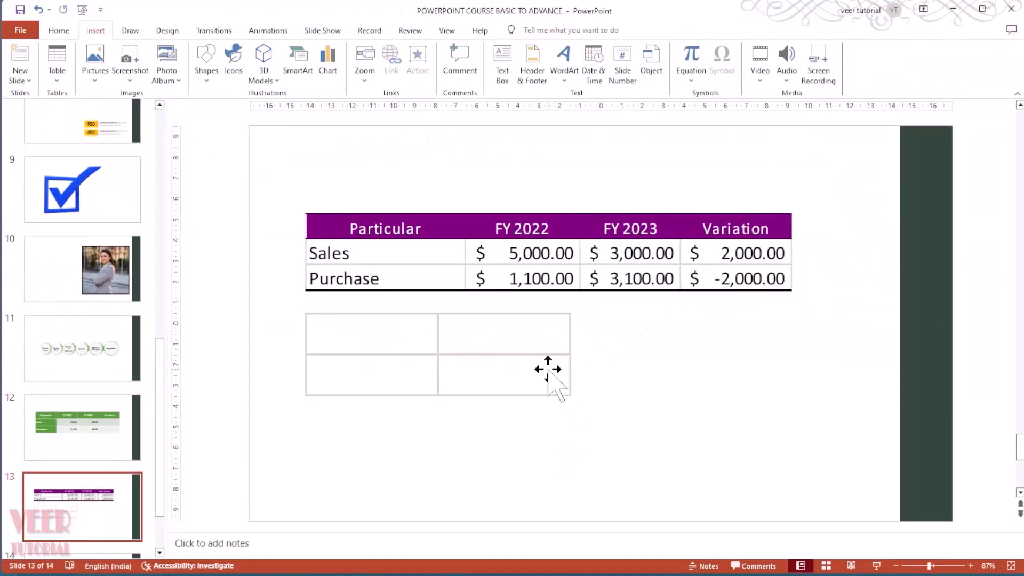
Open the new object's worksheet in a separate Excel window and enter sales, profit and purchase in A1:A3
right_click(525, 349)
mouse_move(576, 421)
left_click(646, 437)
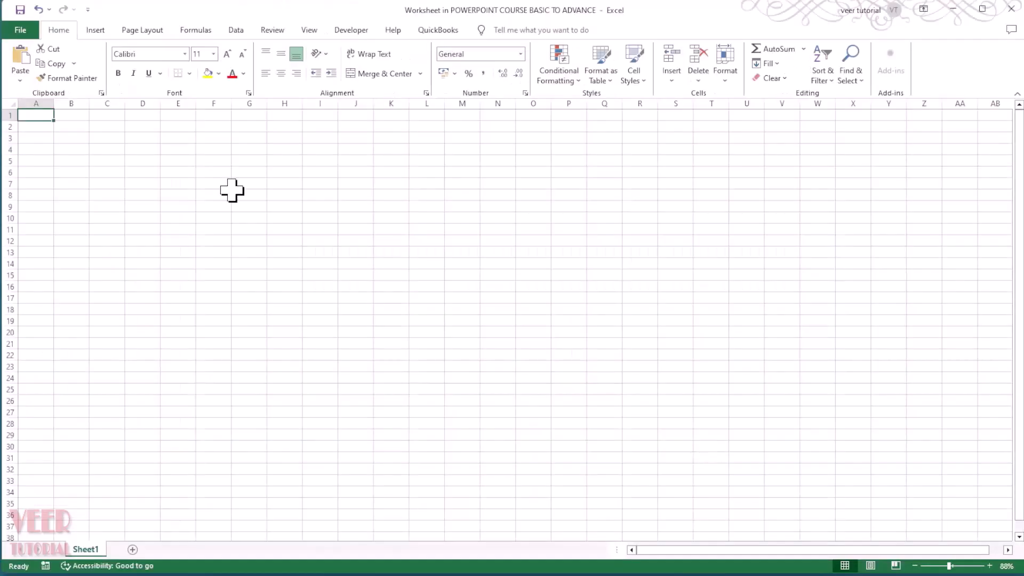
type("sales")
key("Return")
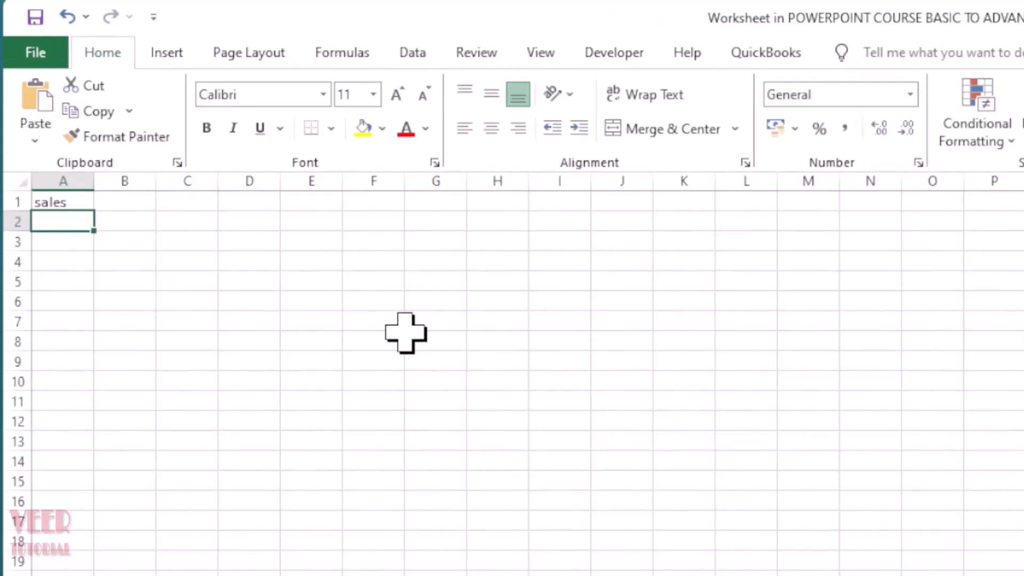
type("profit")
key("Return")
type("pur")
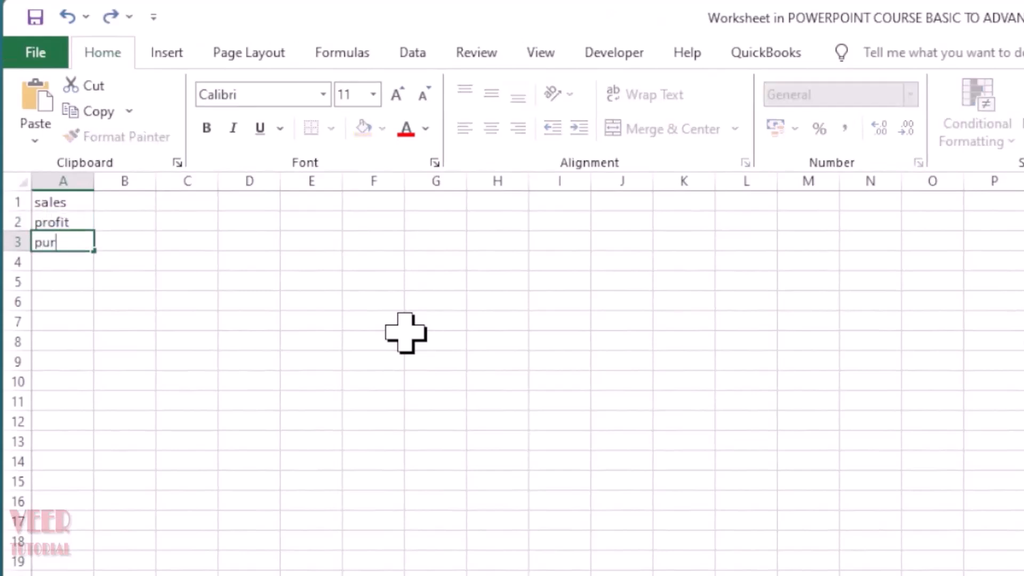
type("chase")
Enter the values 1 for sales and 2 for profit in cells B1 and B2
key("Right")
key("Up")
key("Up")
key("Return")
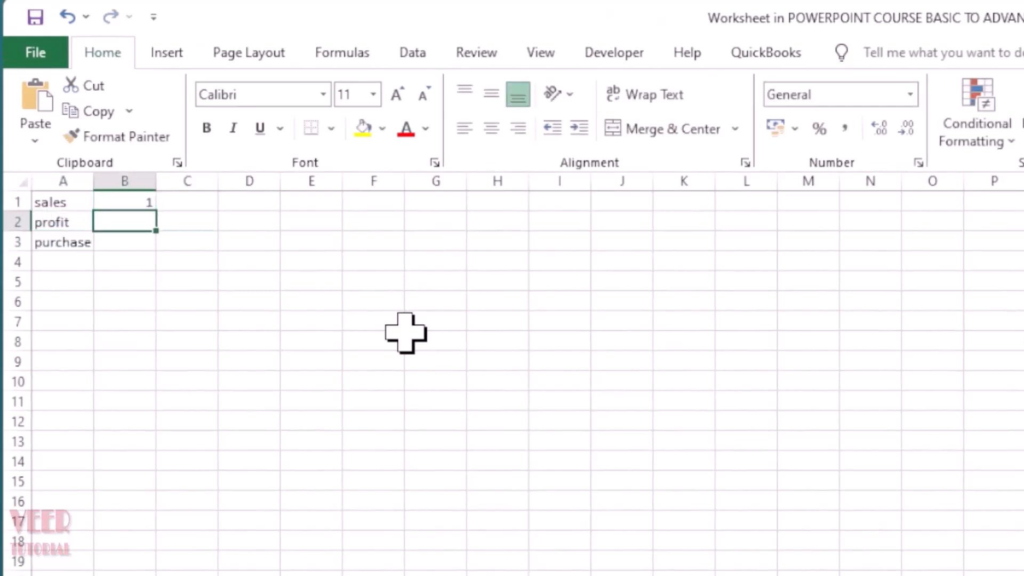
type("2")
key("Return")
key("Right")
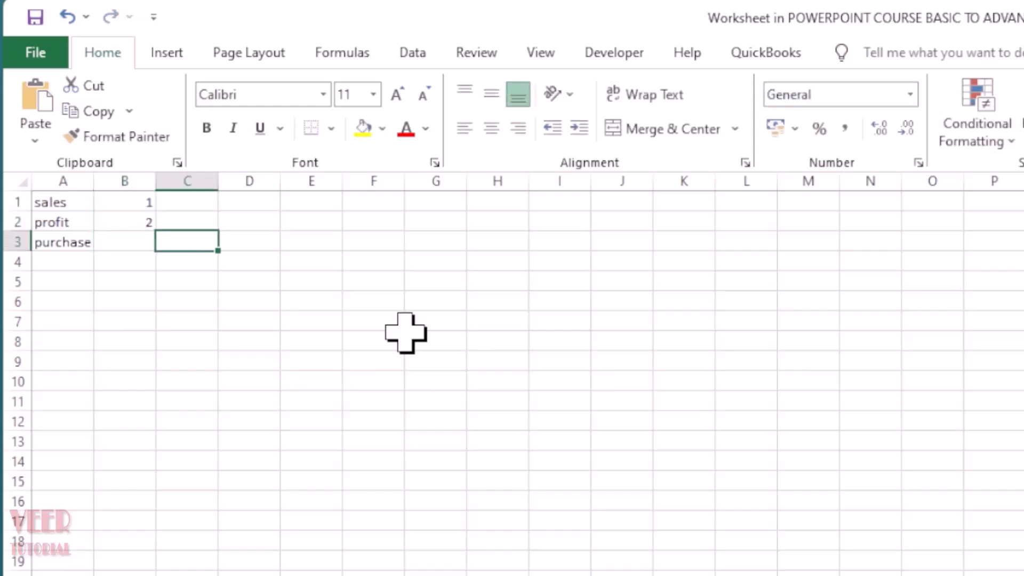
Enter 3 in C1 and C2, 3 in B3 and 5 in C3 to complete the worksheet data
key("Up")
key("Up")
type("3")
key("Return")
type("3")
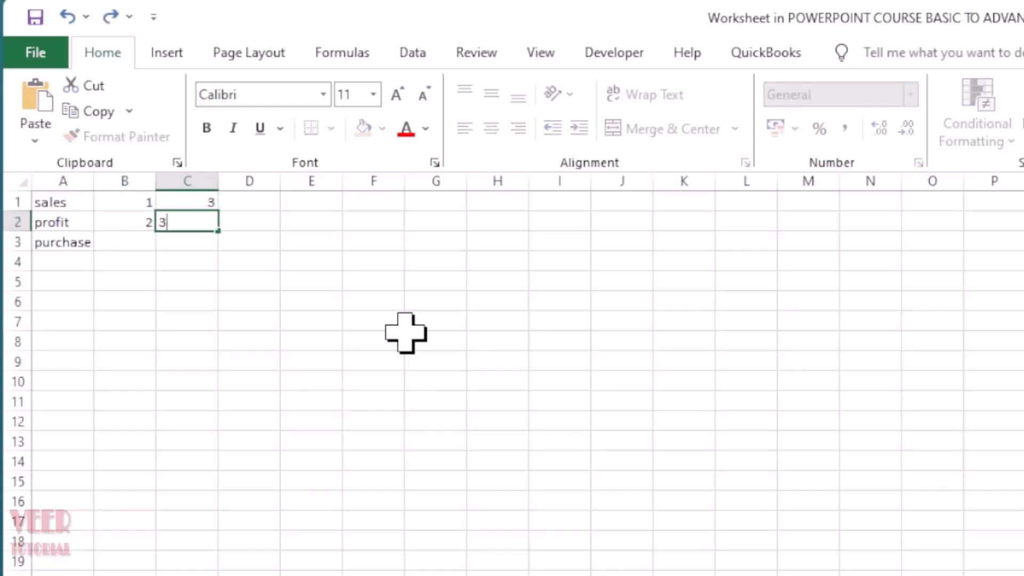
key("Return")
key("Left")
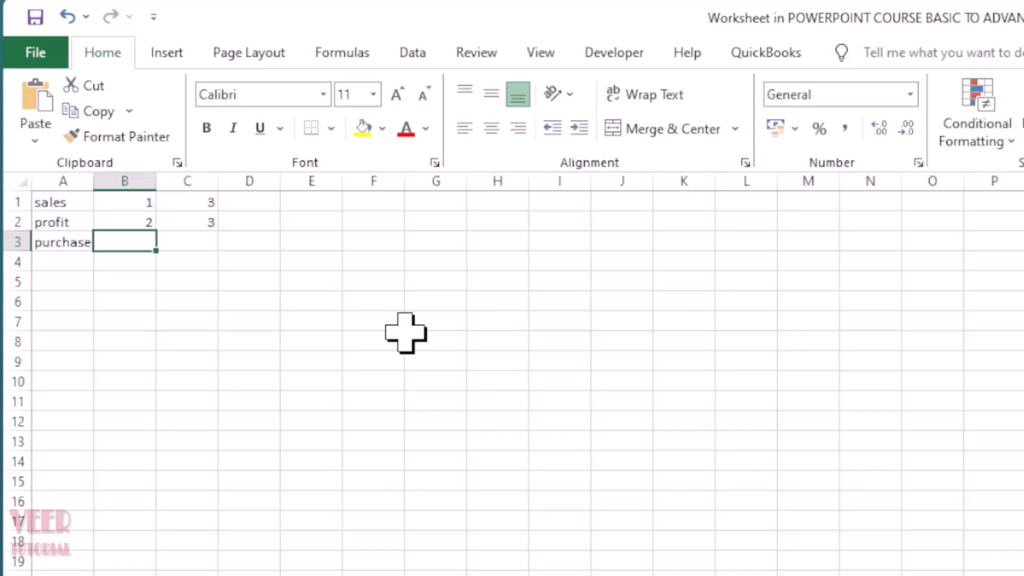
type("3")
key("Right")
type("5")
key("Return")
Apply All Borders to the range A1:C3 and close the separate worksheet window
key("ctrl+a")
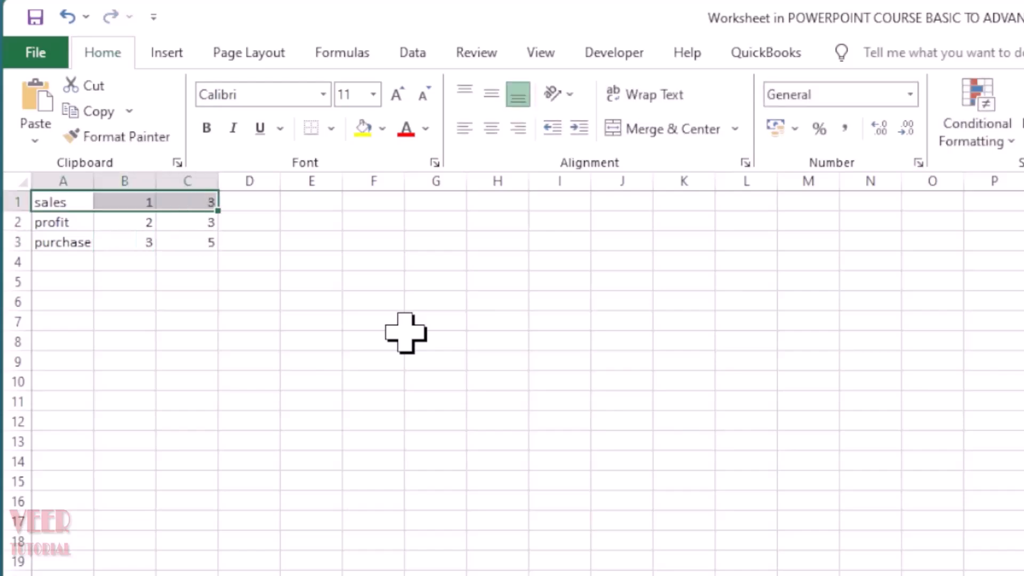
left_click(319, 124)
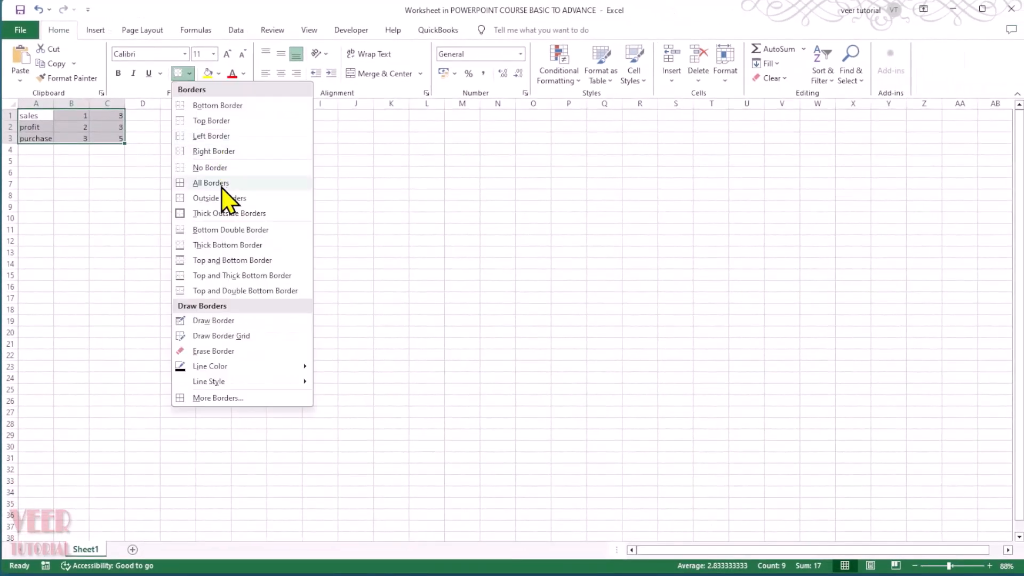
left_click(201, 182)
left_click(202, 183)
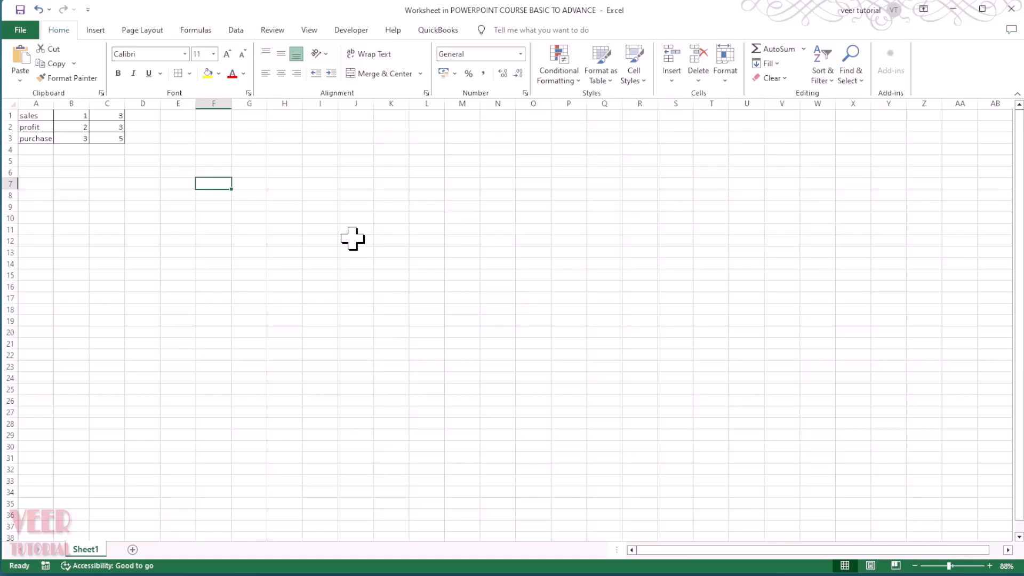
left_click(1009, 10)
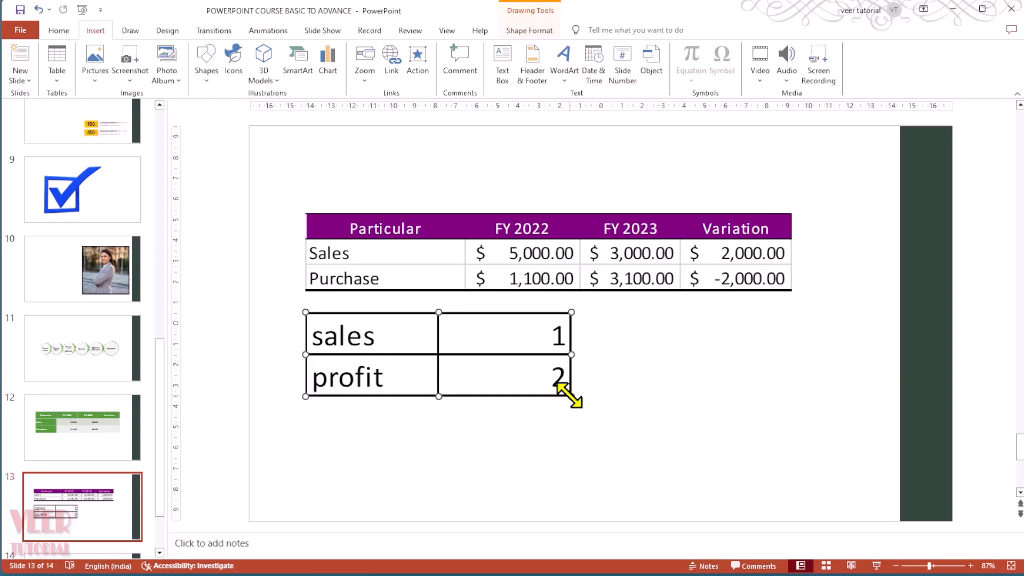
Edit the lower worksheet object in place on slide 13, widening its frame to include column C and narrowing column B
left_click(594, 389)
left_click(540, 367)
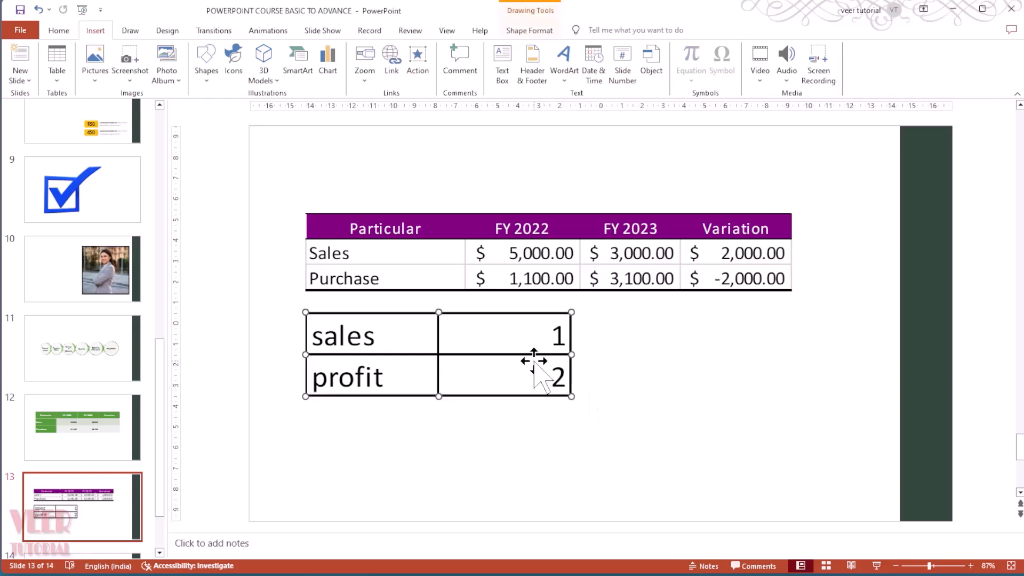
right_click(534, 368)
left_click(658, 434)
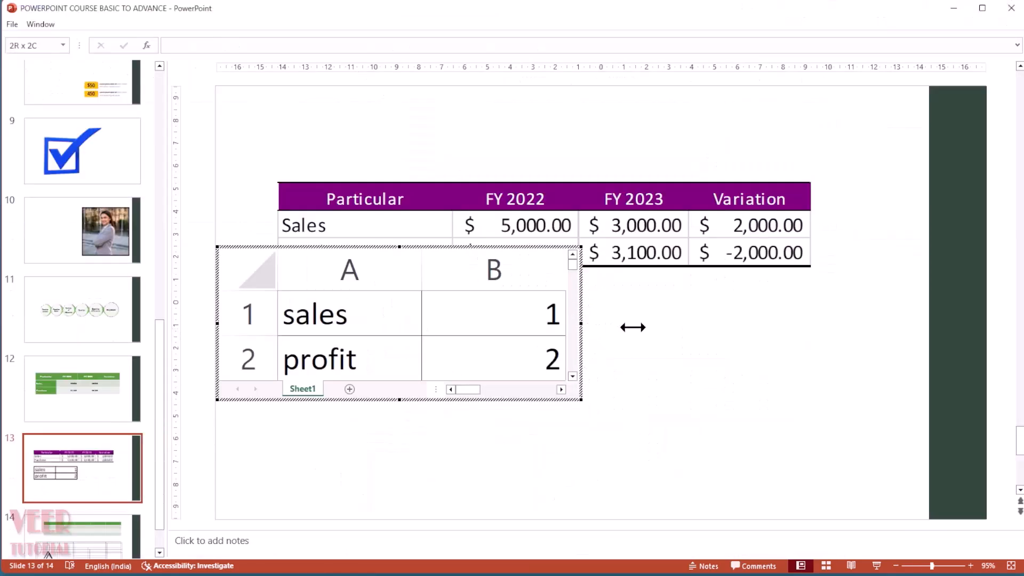
left_click_drag(745, 321, 746, 323)
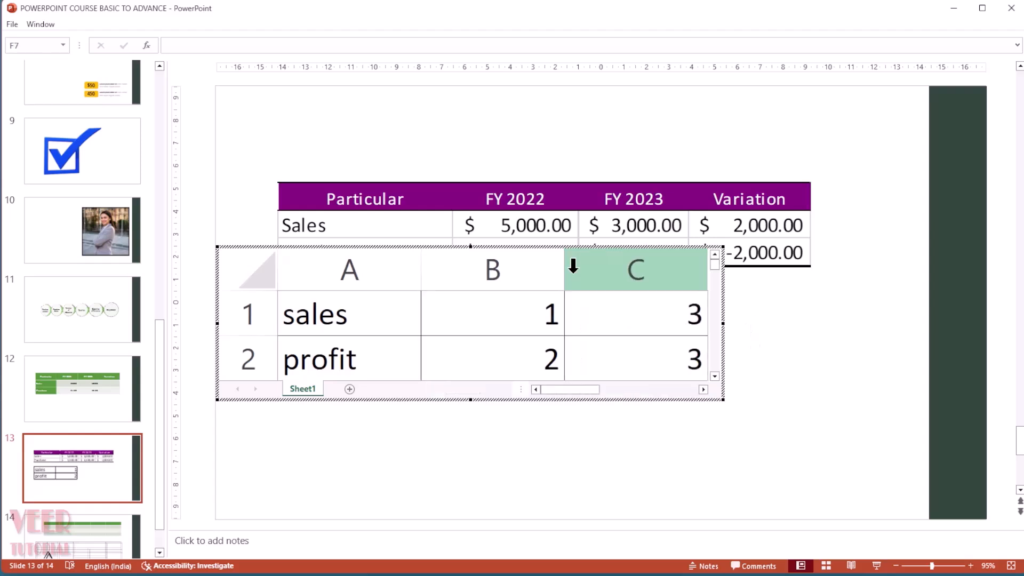
left_click_drag(564, 271, 485, 269)
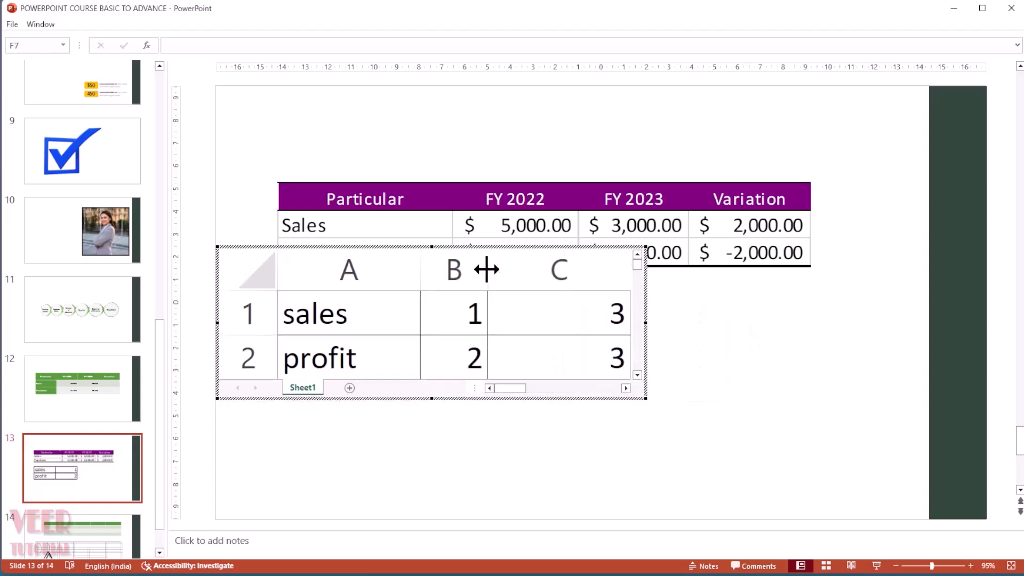
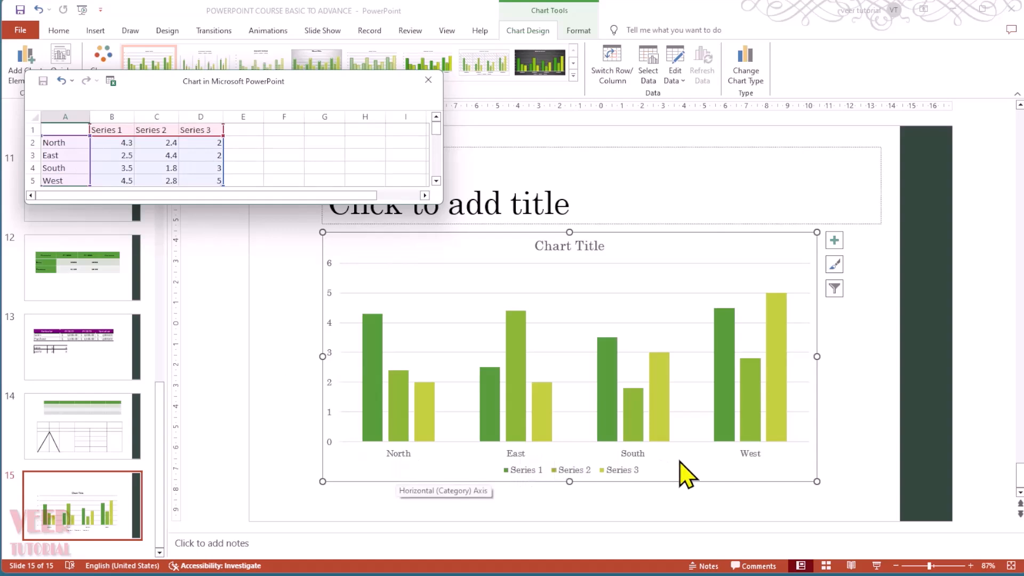
Rename the chart's three series headings in B1:D1 to Jan, Feb and Mar in the chart data sheet
left_click(111, 129)
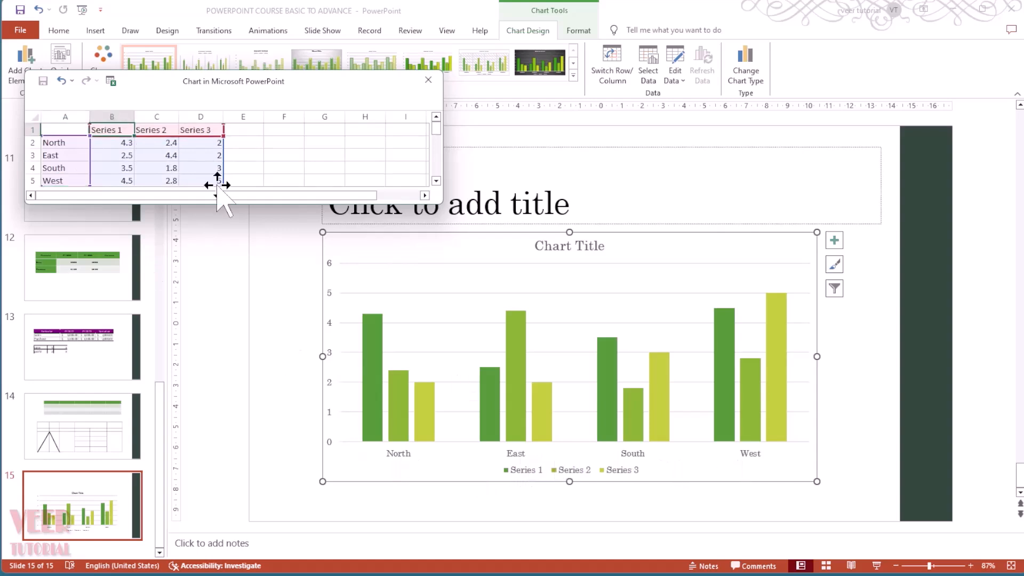
type("Jan")
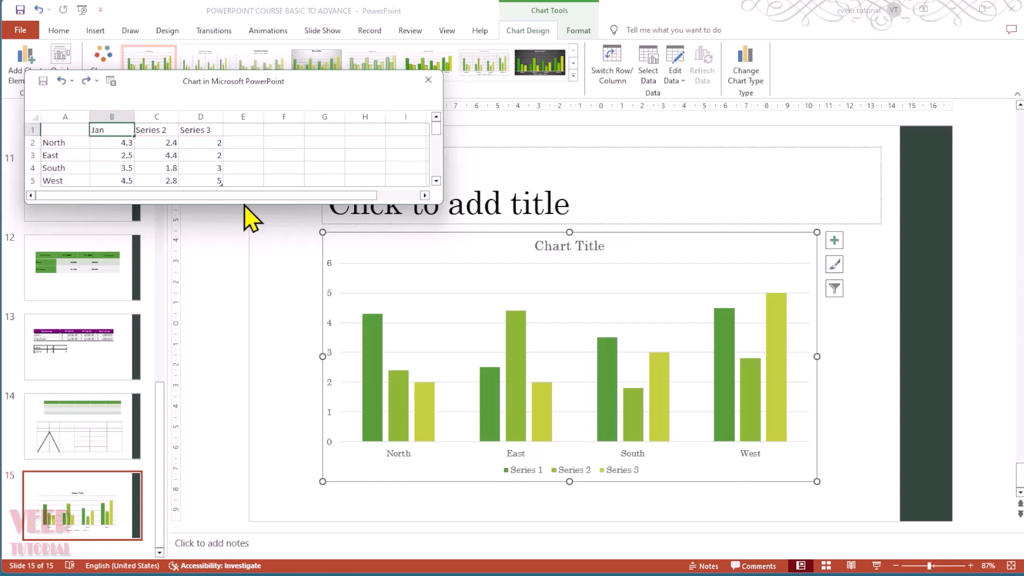
key("Tab")
type("Feb")
key("Tab")
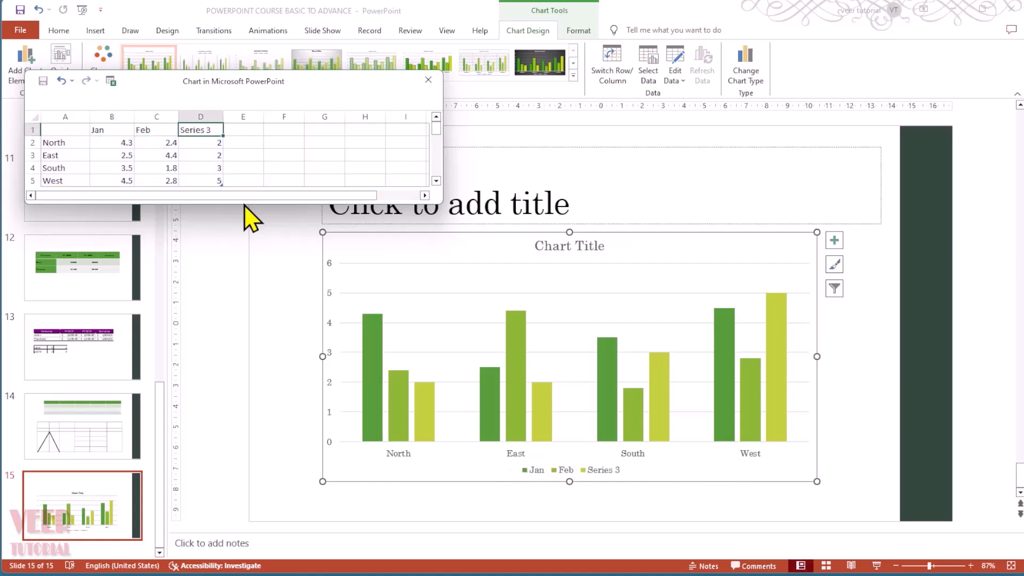
key("Return")
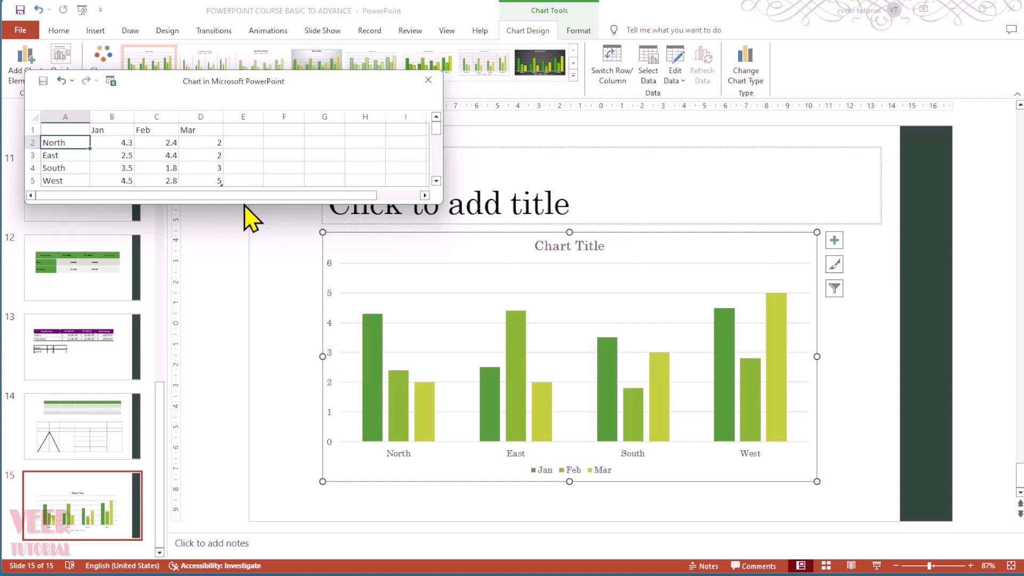
Add the heading Apr in E1, enlarge the chart data window and extend the chart's data range across column E
left_click(244, 130)
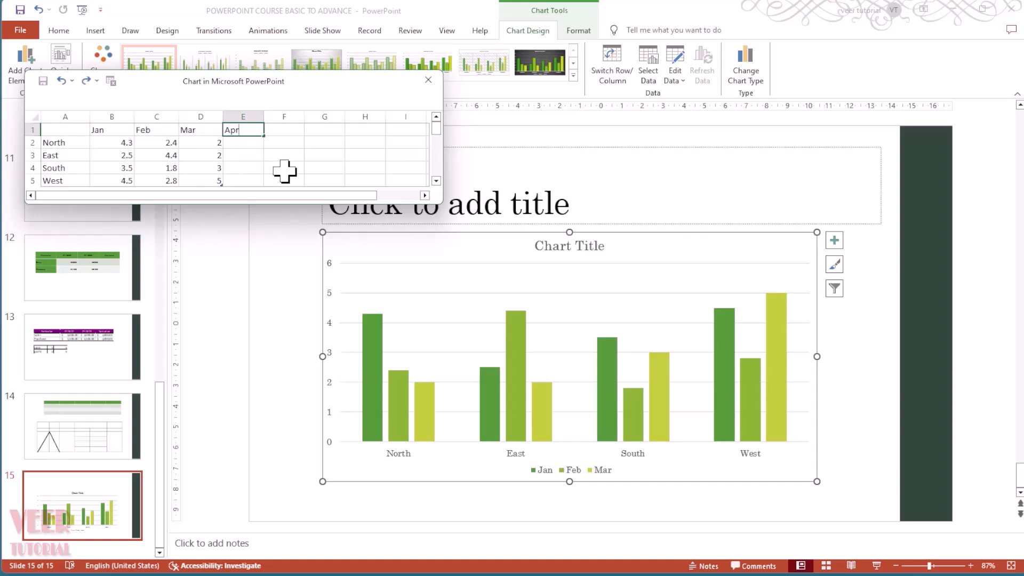
type("Apr")
key("Return")
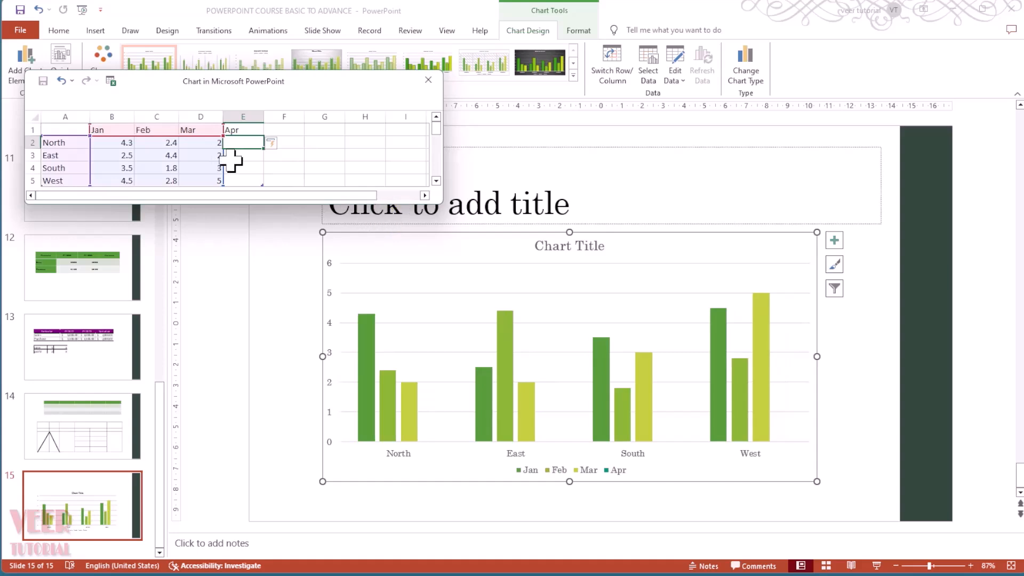
left_click(202, 156)
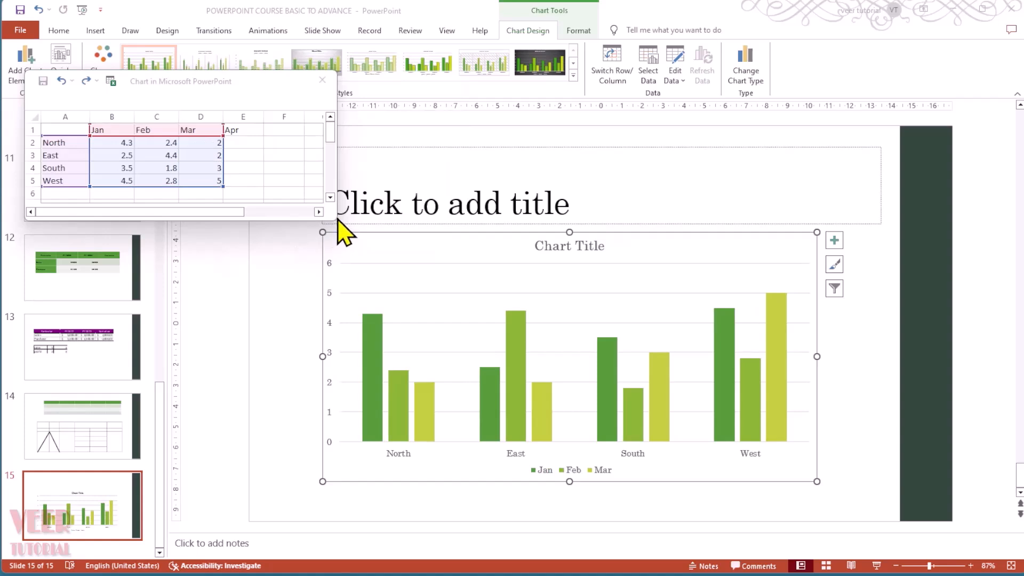
left_click_drag(336, 221, 421, 276)
left_click(284, 193)
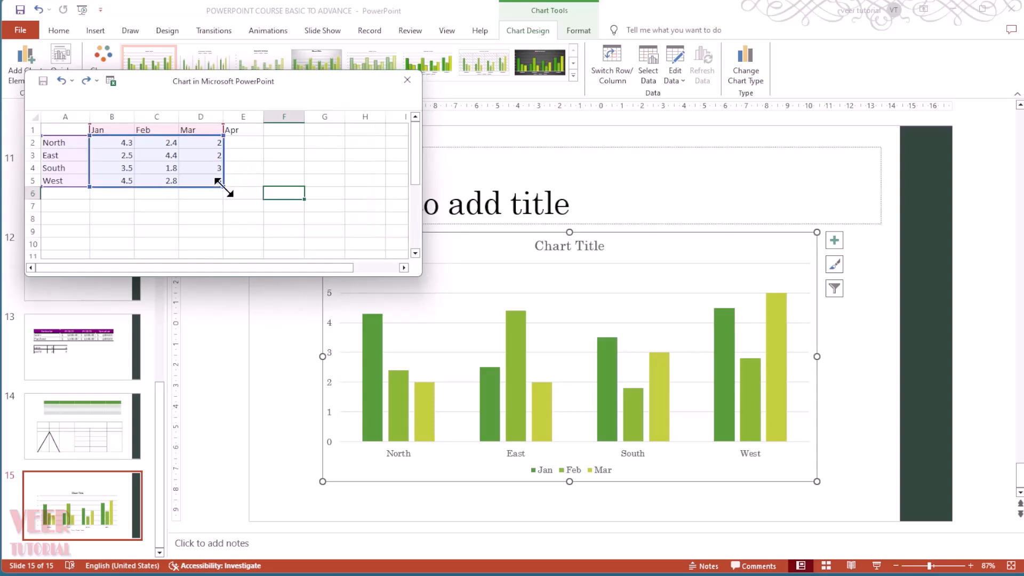
left_click_drag(245, 187, 251, 192)
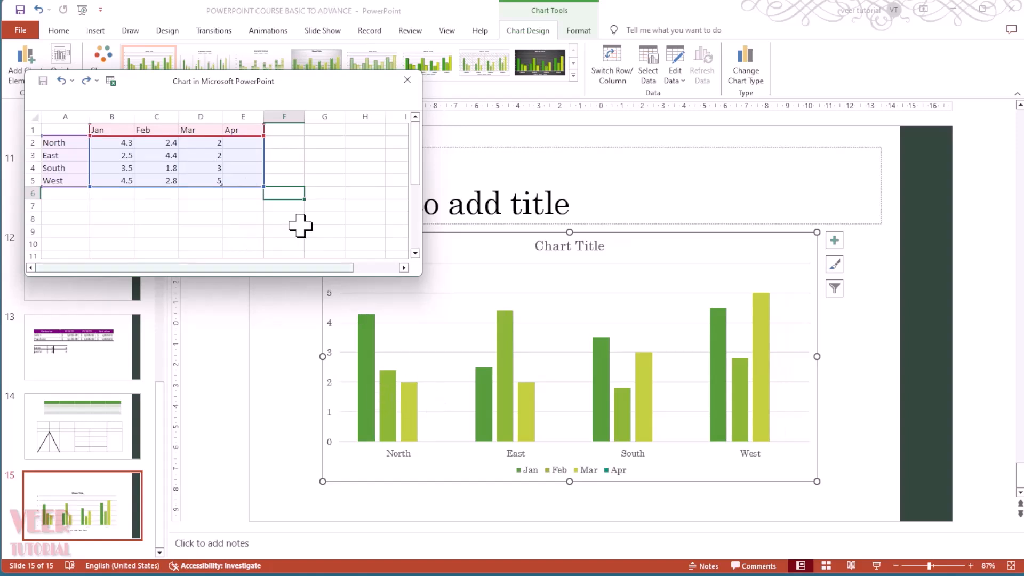
Enter the Apr values 5, 2, 3 and 4 for North, East, South and West, and close the chart data sheet
left_click(241, 142)
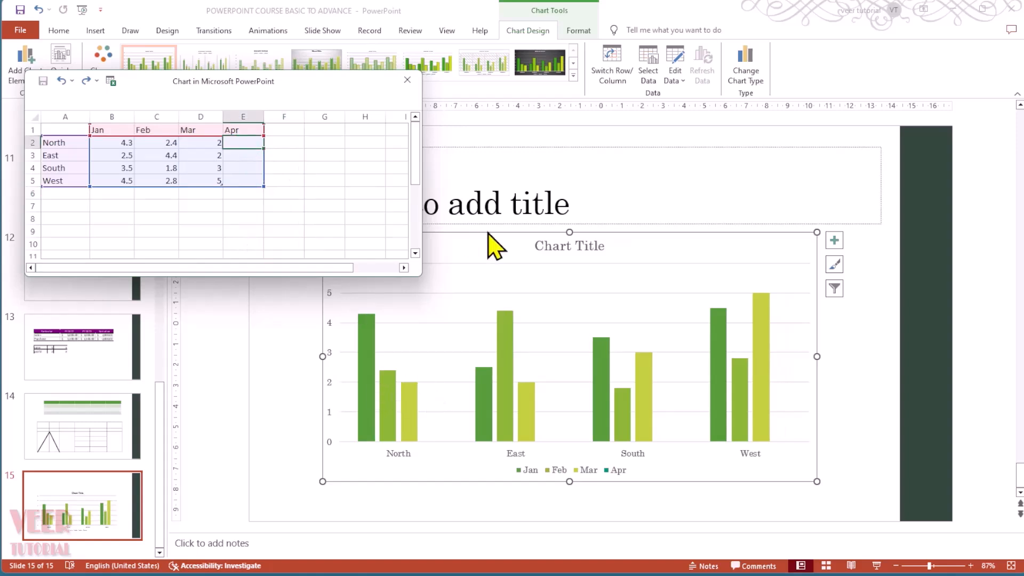
type("5")
key("Return")
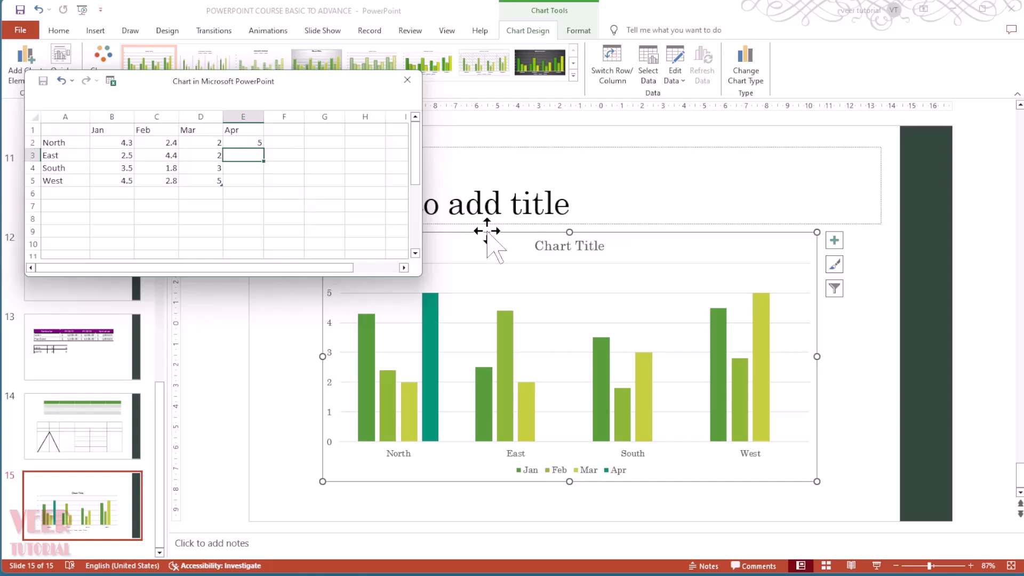
type("2")
key("Return")
type("3")
key("Return")
type("4")
key("Return")
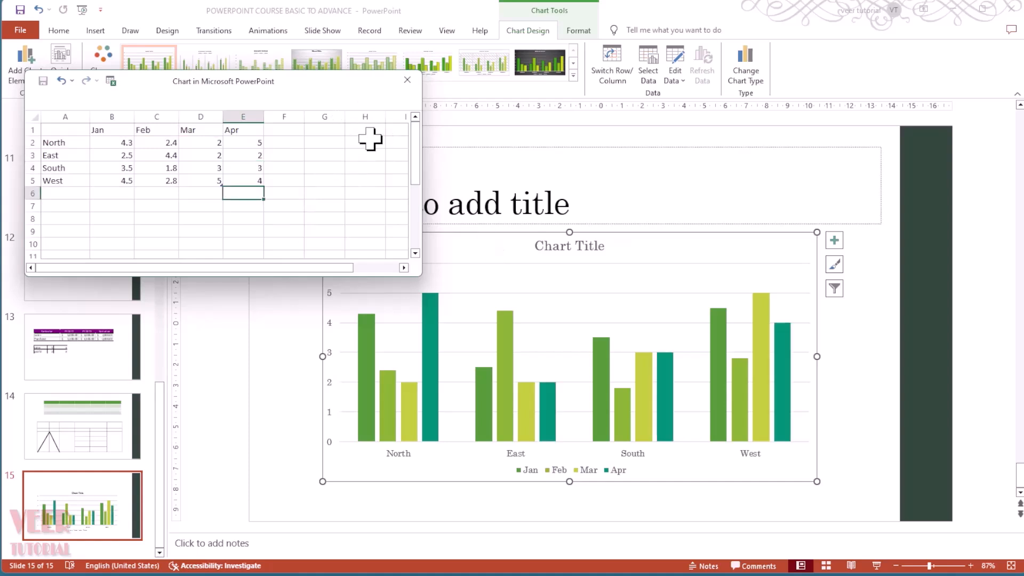
left_click(407, 81)
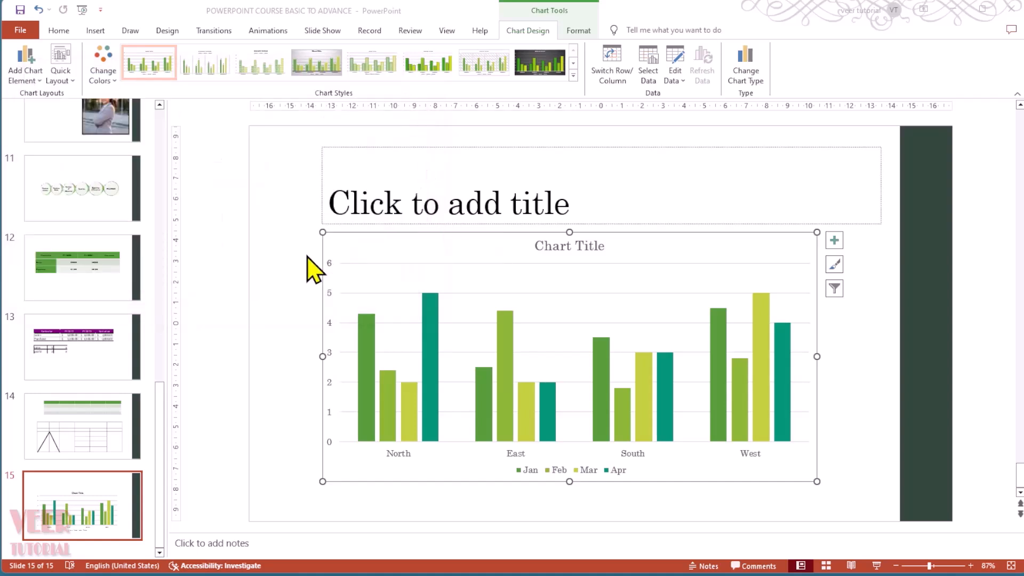
Delete the empty title placeholder above the chart on slide 15
left_click(238, 282)
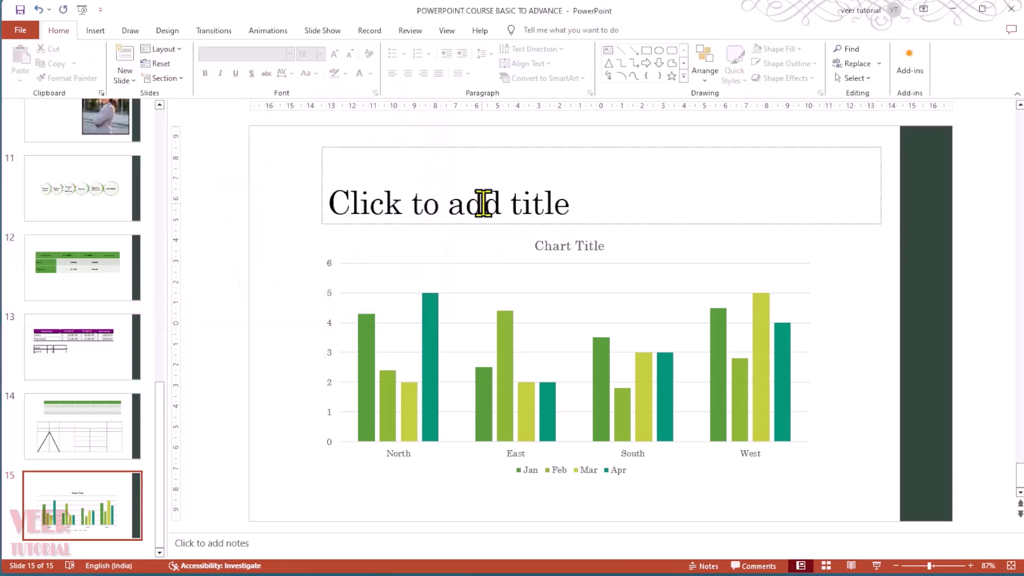
left_click(501, 198)
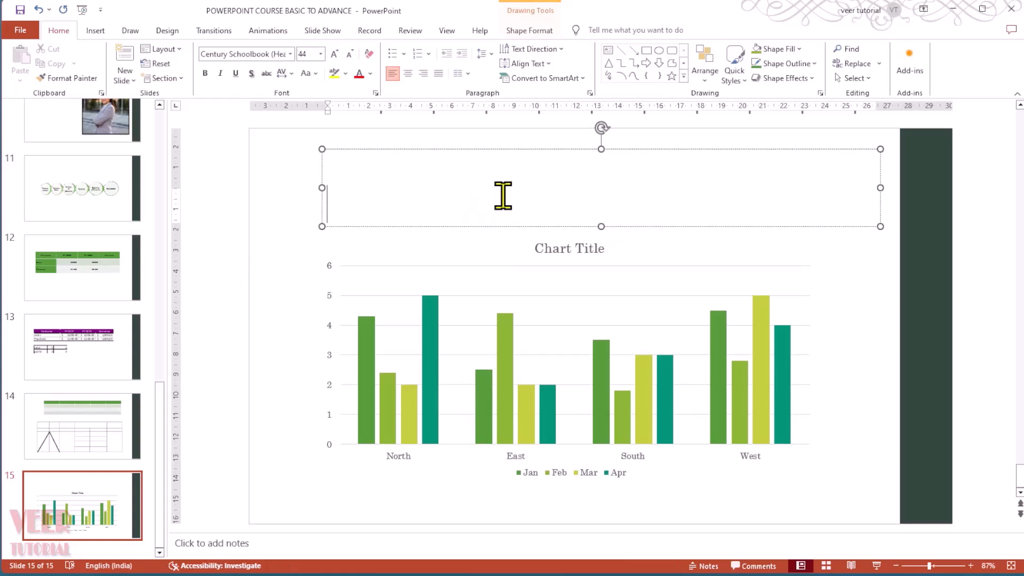
left_click(522, 149)
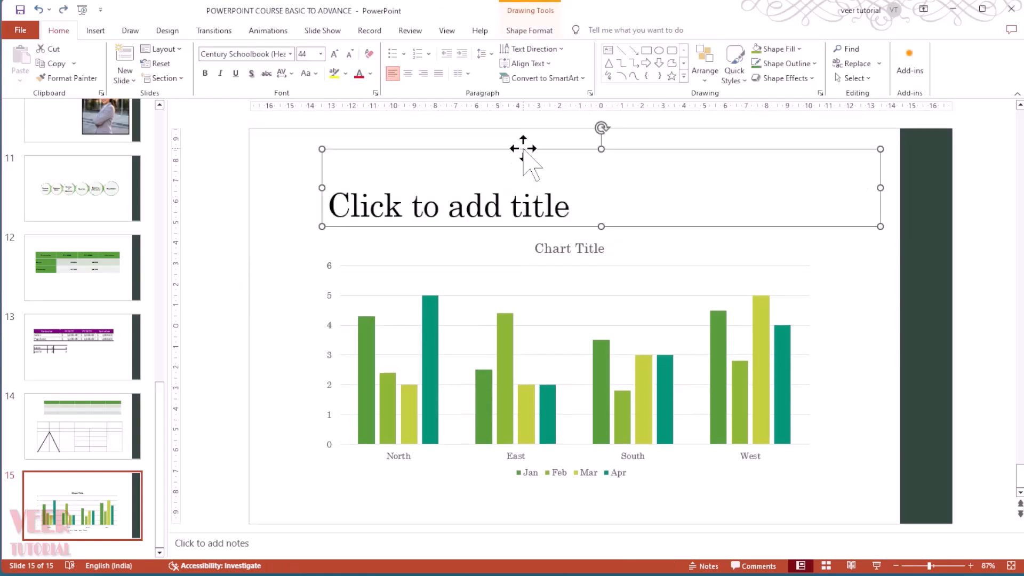
key("Delete")
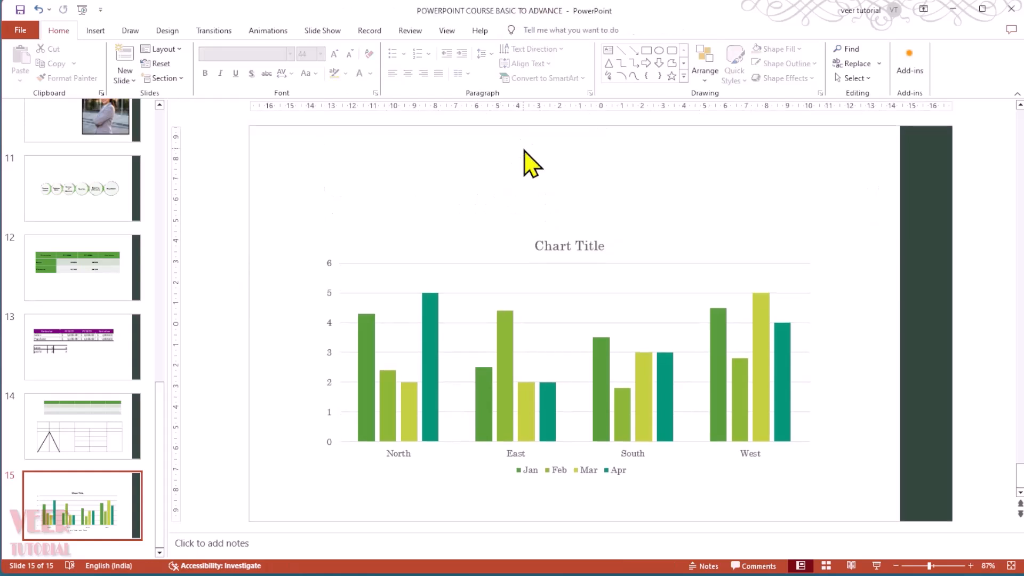
Move the chart up and left on slide 15 and enlarge it from its lower-right corner to fill most of the slide
left_click(561, 245)
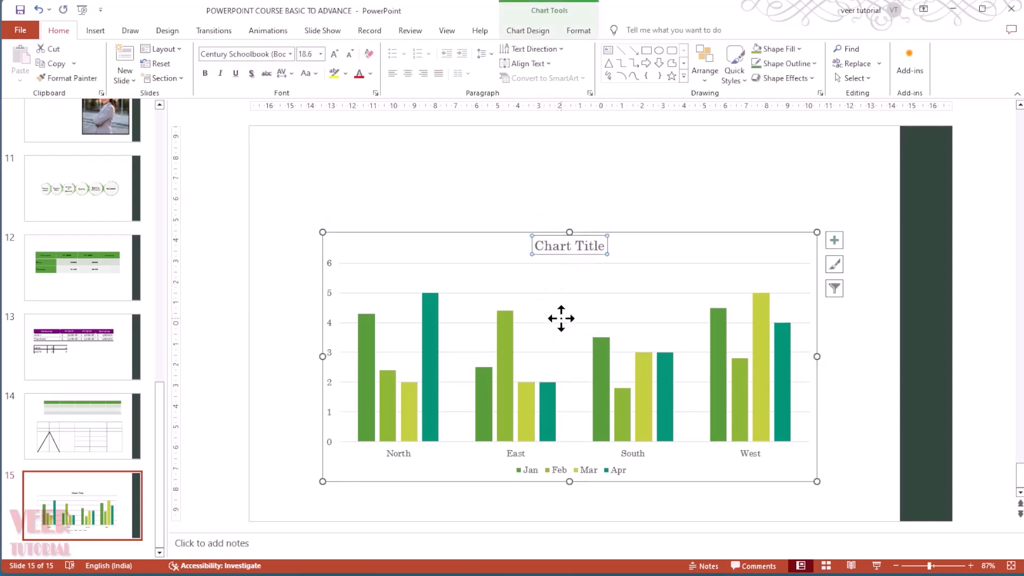
left_click(518, 300)
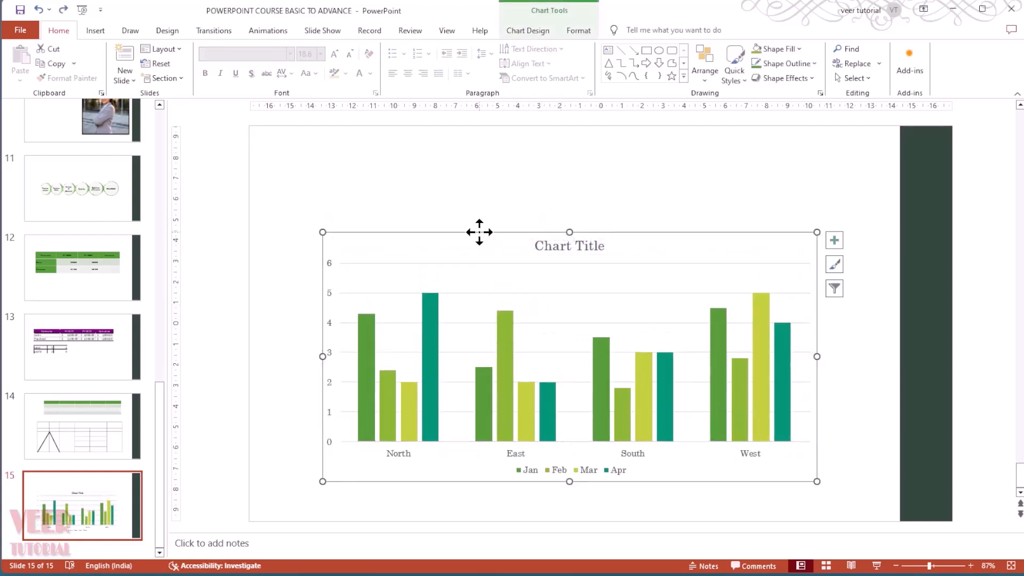
left_click_drag(477, 231, 425, 146)
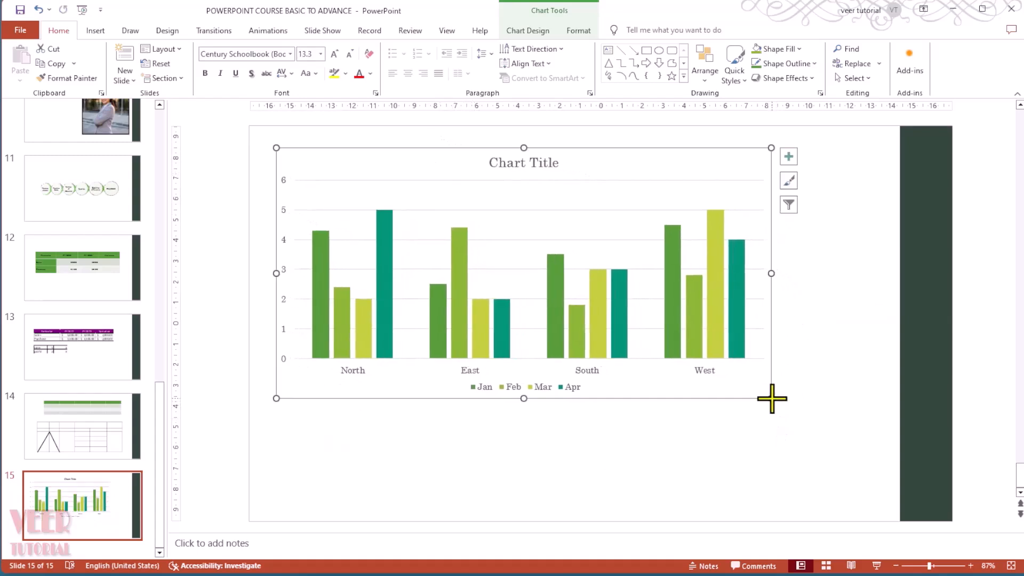
left_click_drag(771, 398, 858, 456)
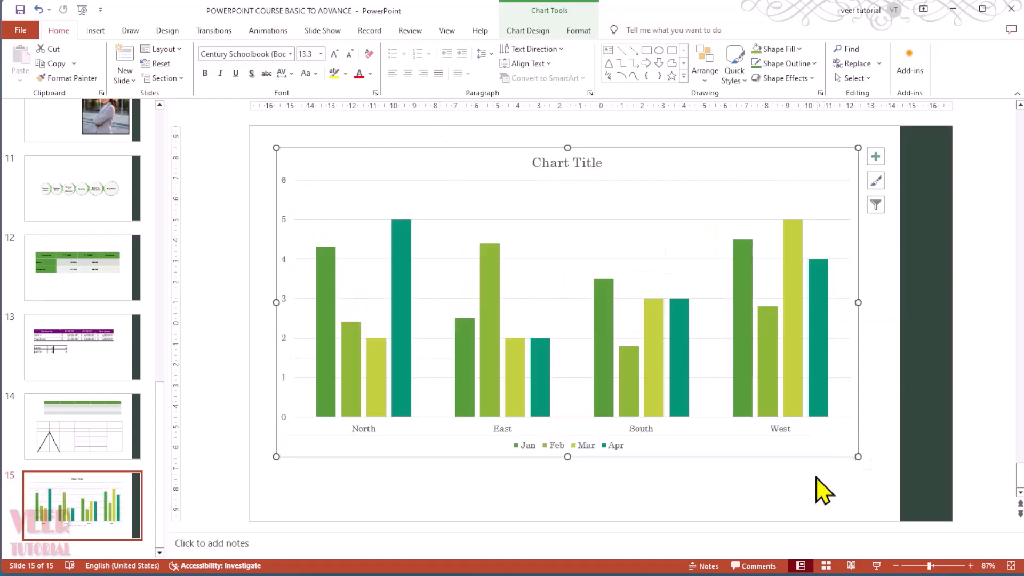
Turn on Hide background graphics in the background formatting of slide 15
left_click(224, 274)
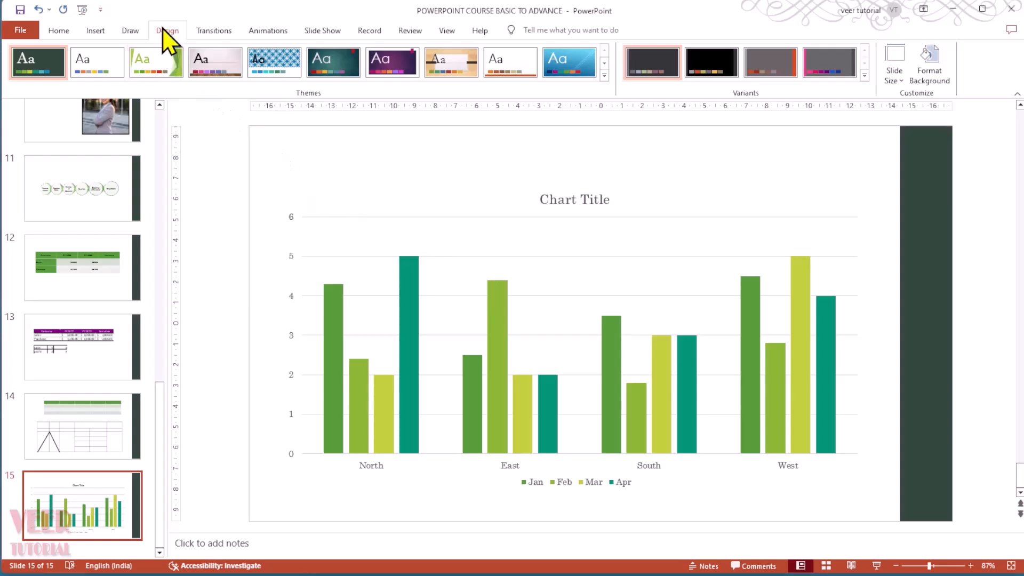
left_click(941, 90)
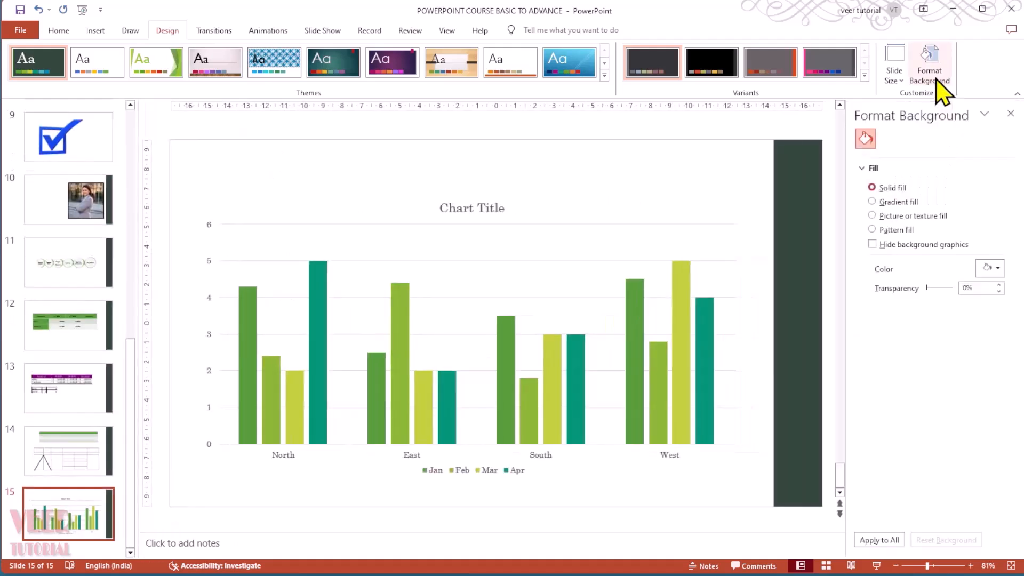
left_click(872, 244)
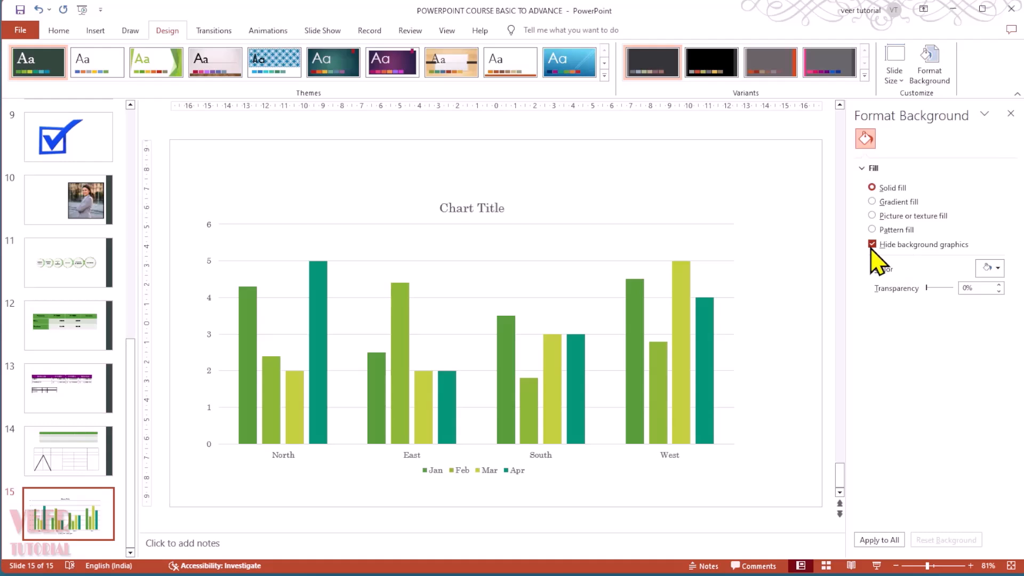
Fill slide 15's background with a preset gradient in lime green that fades to white at the upper centre
left_click(872, 203)
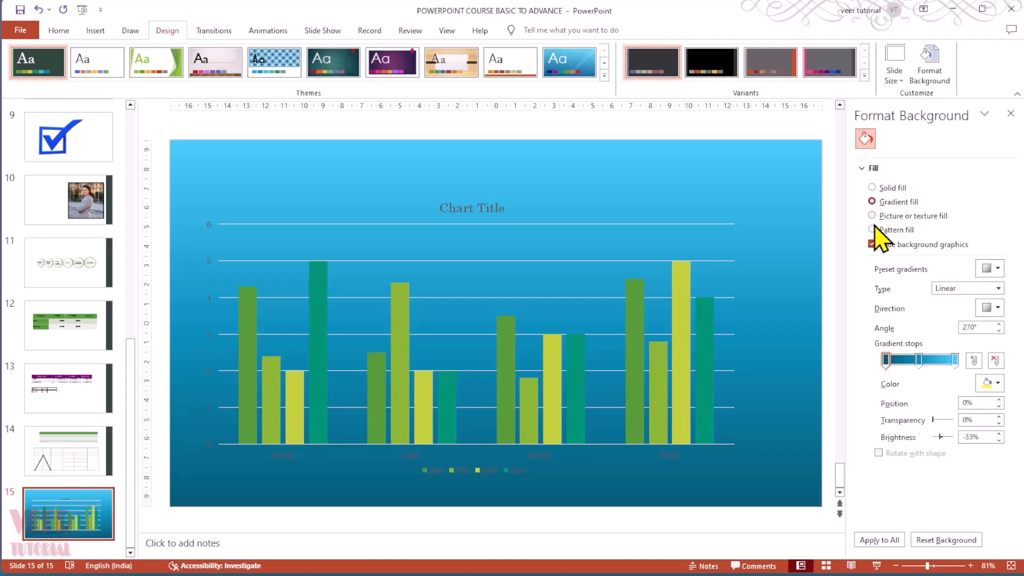
left_click(997, 269)
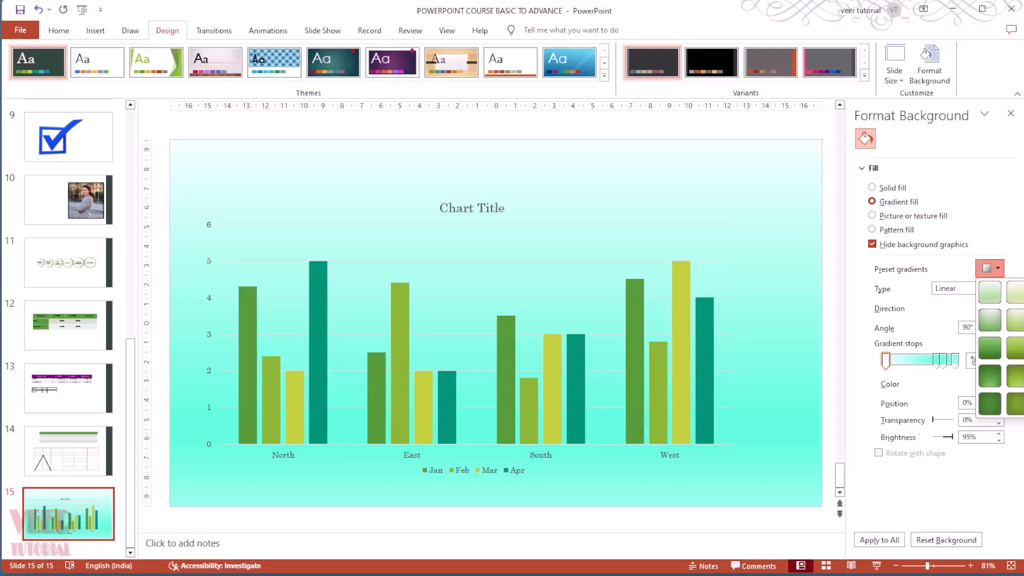
left_click(1022, 404)
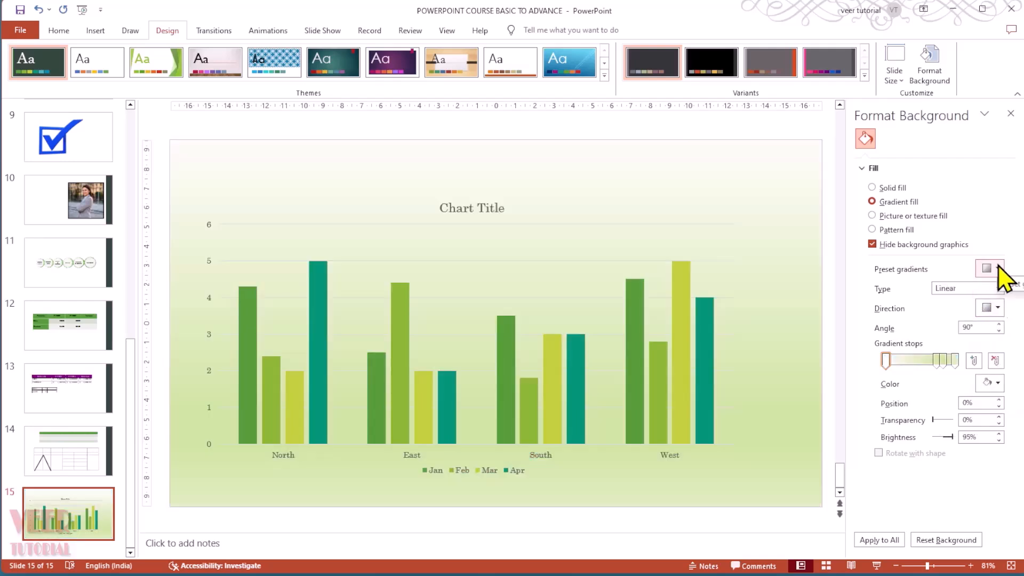
left_click(999, 269)
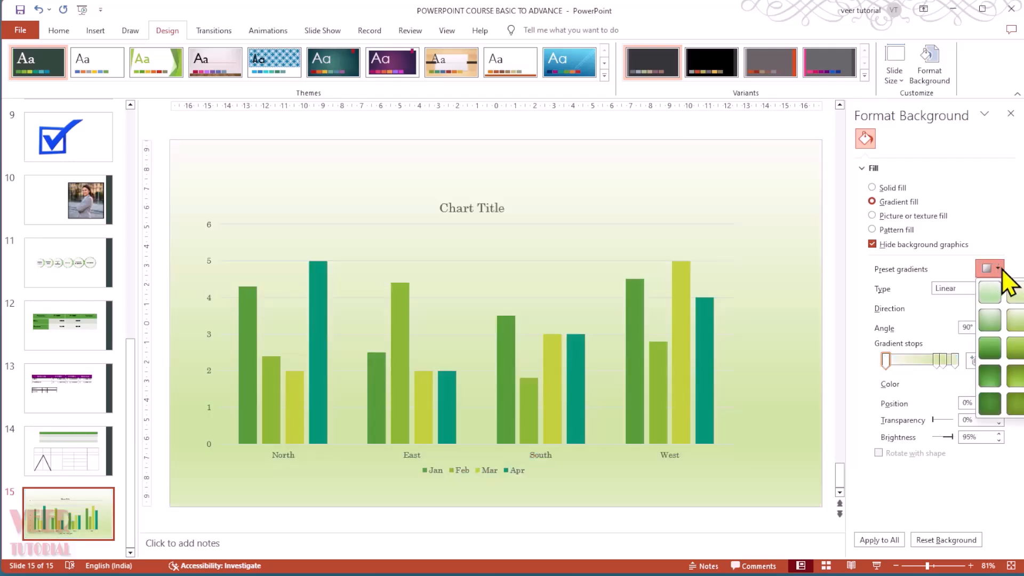
left_click(1014, 322)
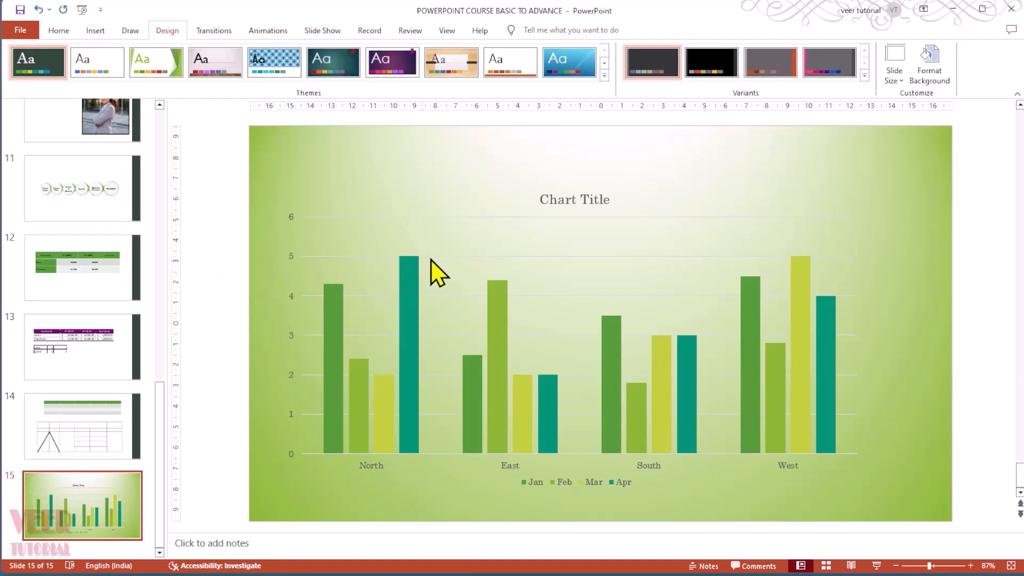
Apply the sixth chart style, with a bold title and dark-outlined solid columns, to the chart on slide 15
left_click(566, 202)
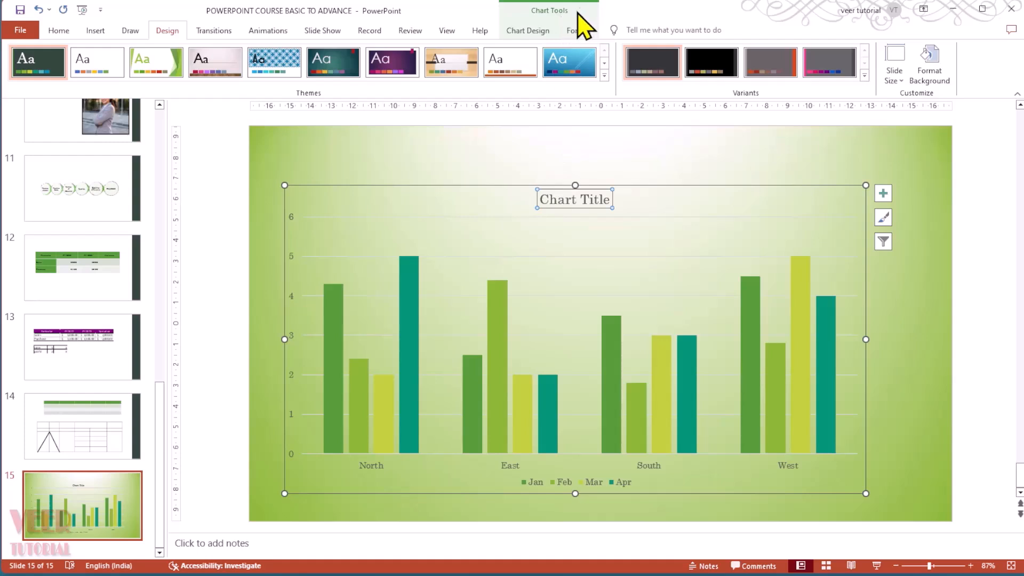
left_click(521, 32)
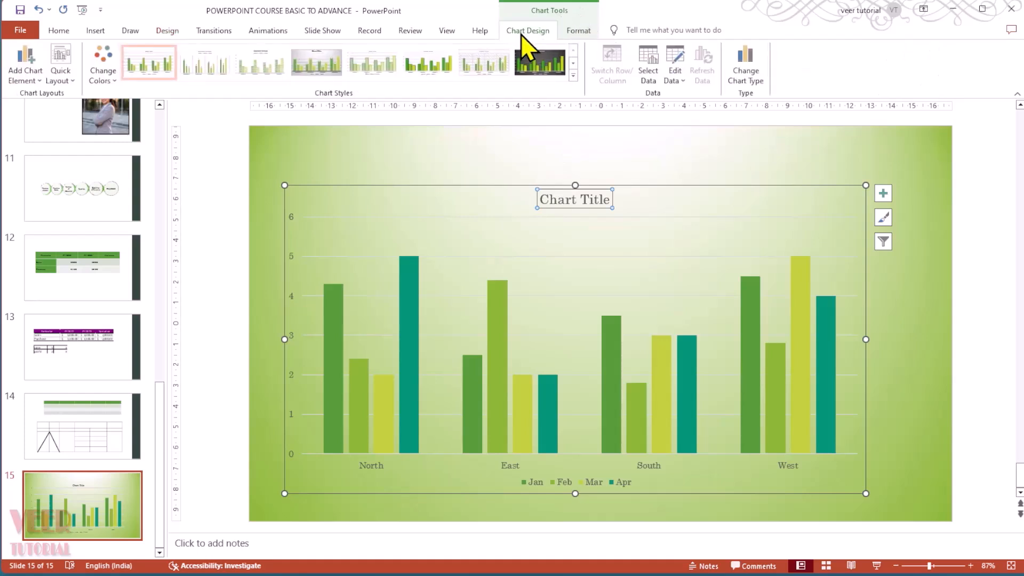
left_click(580, 32)
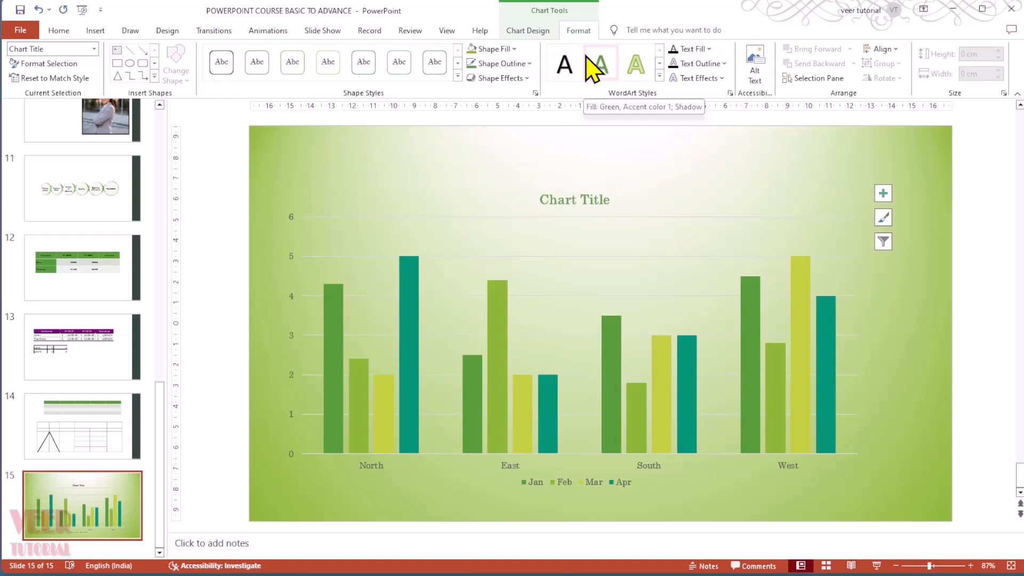
left_click(534, 31)
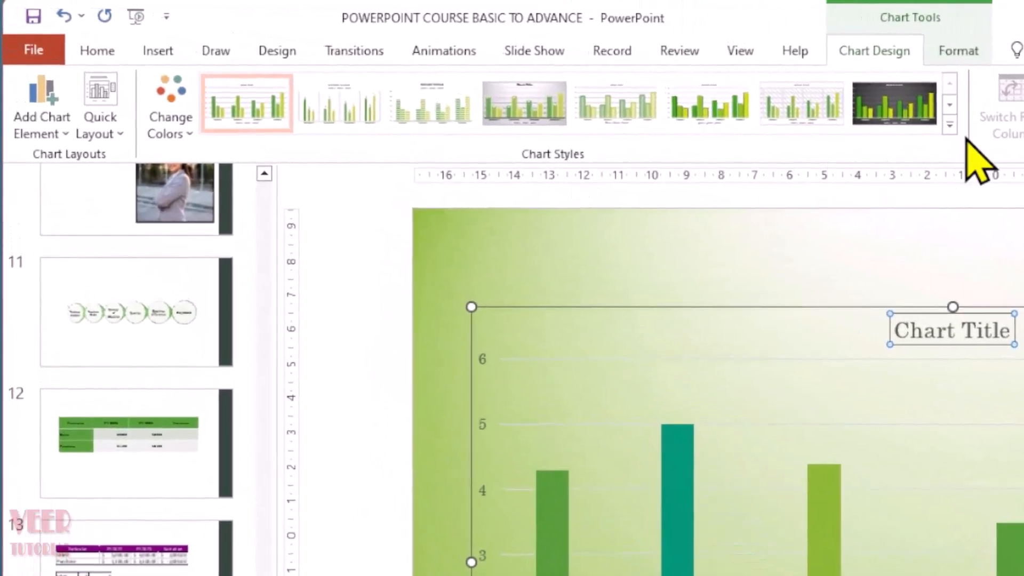
left_click(950, 127)
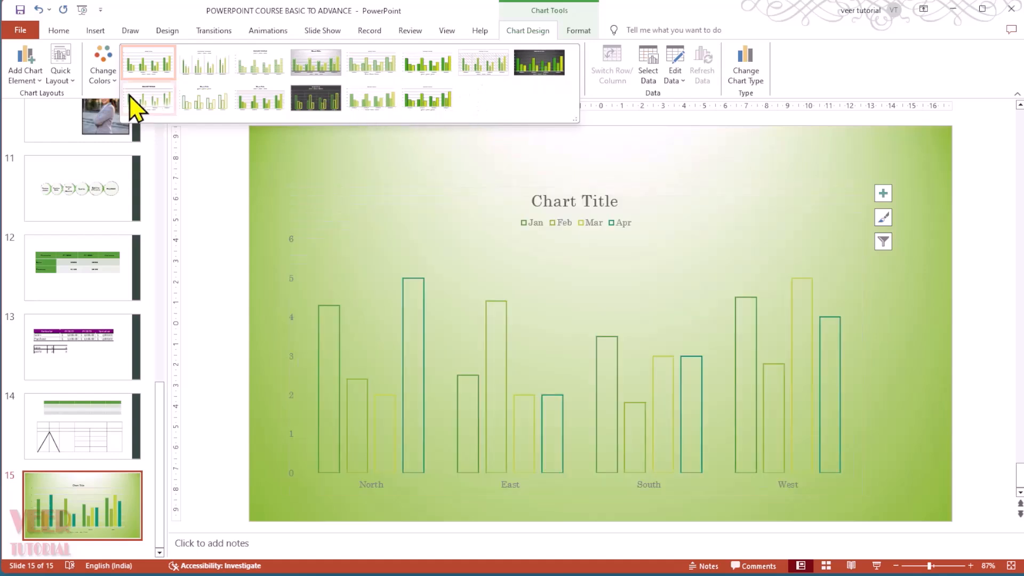
left_click(430, 72)
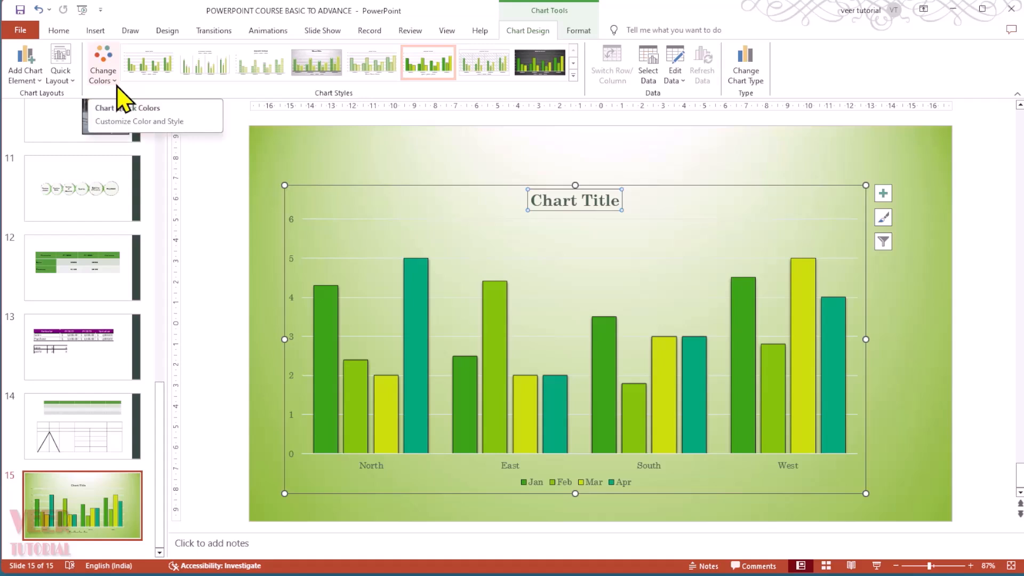
Change the chart colours to Monochromatic Palette 5, the aqua gradient from dark to light
left_click(103, 75)
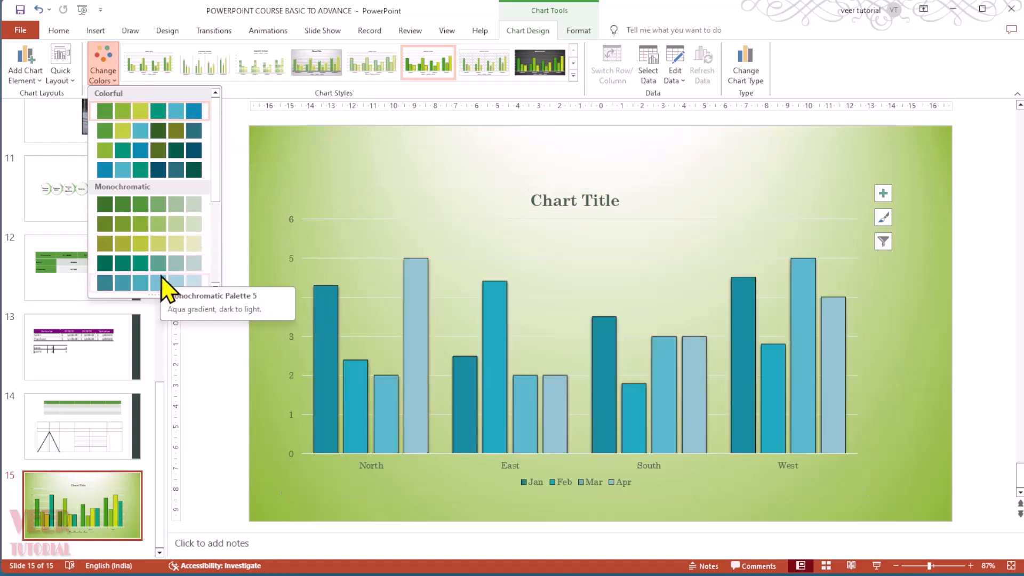
scroll(165, 290, "down", 4)
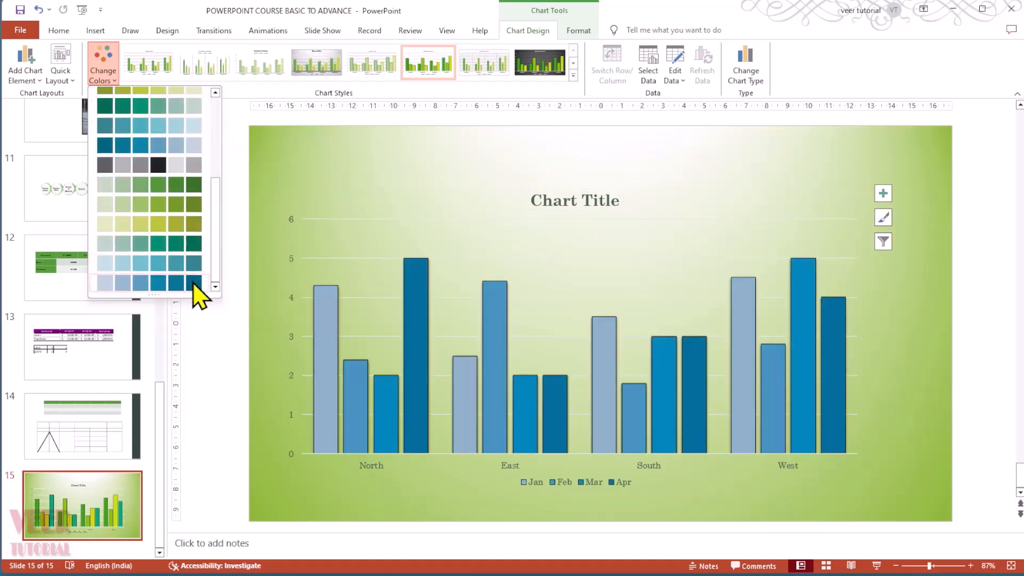
scroll(156, 197, "up", 3)
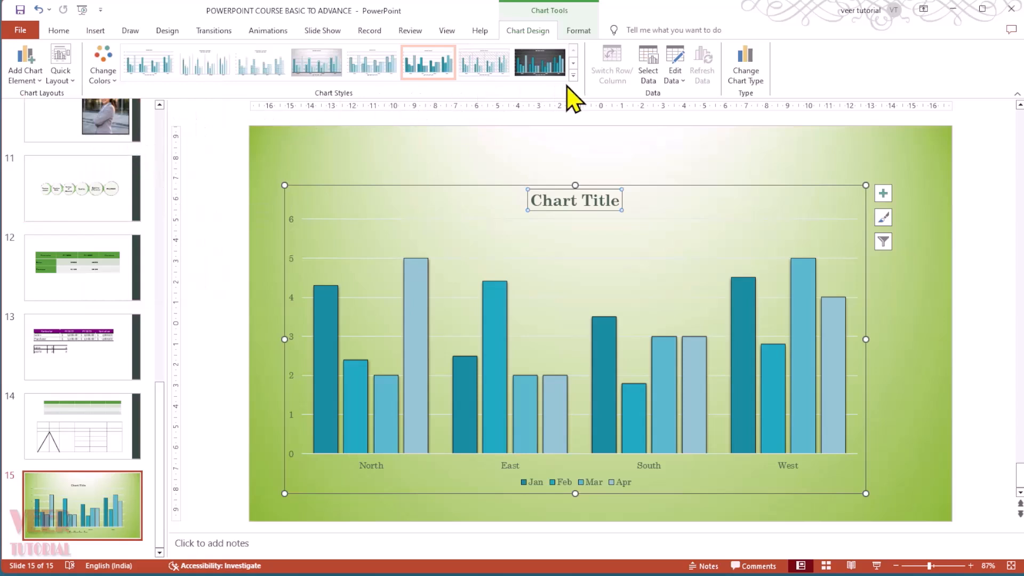
Preview the quick layouts for the chart without applying any, and select the whole chart area
left_click(77, 84)
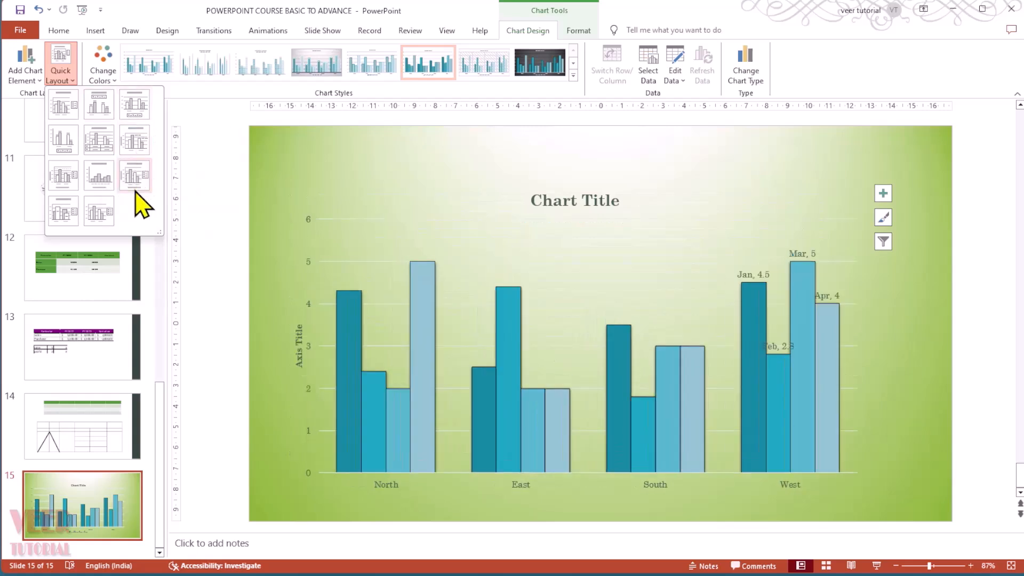
left_click(209, 330)
left_click(210, 331)
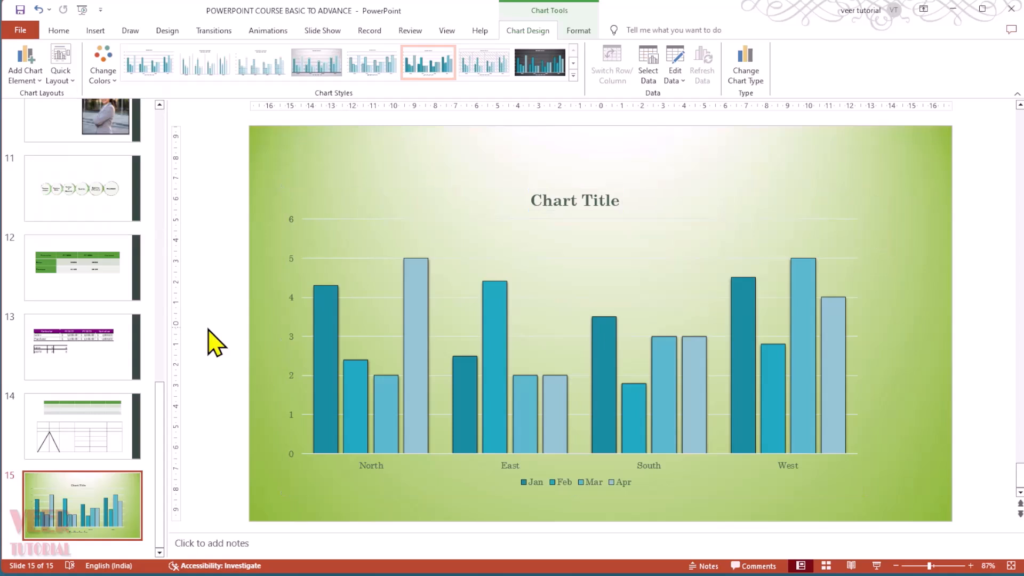
left_click(482, 219)
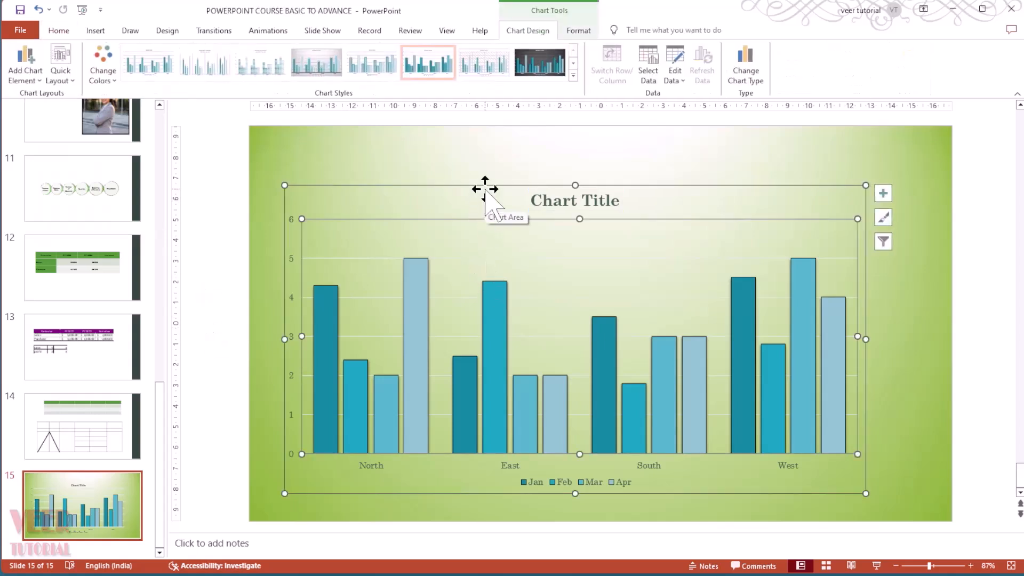
left_click(483, 189)
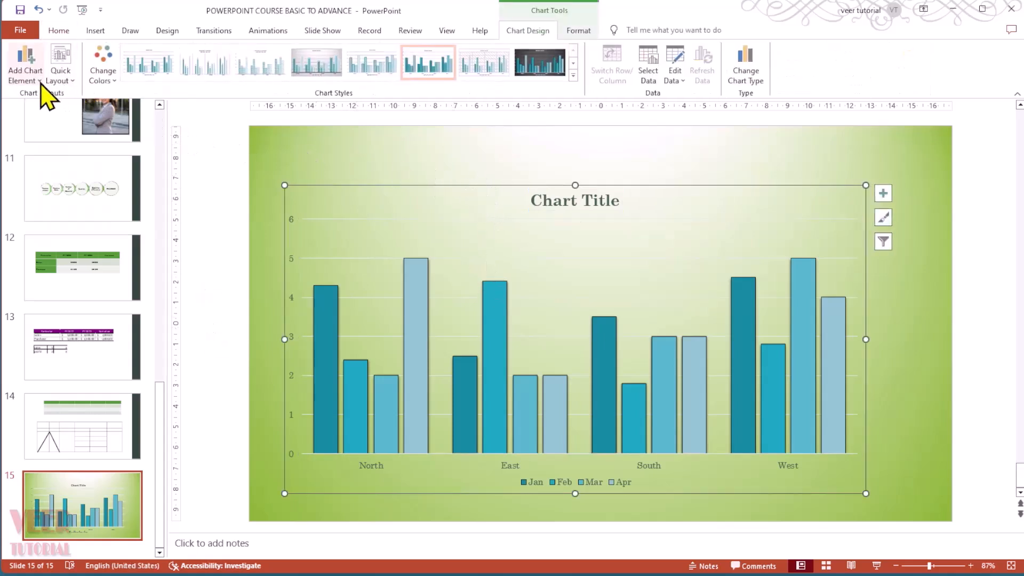
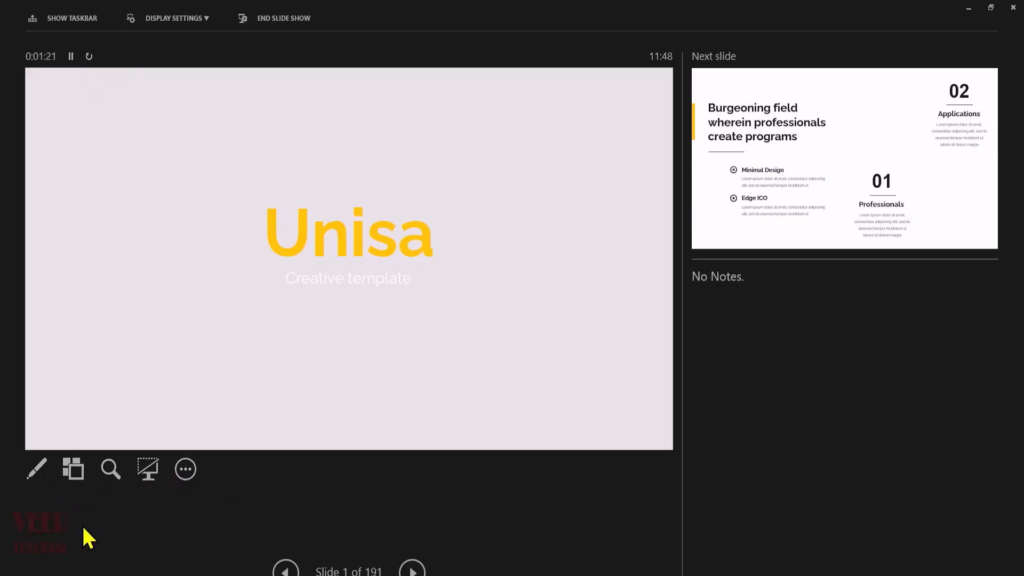
Examine the pen and laser pointer options in presenter view, including the available ink colours
left_click(42, 473)
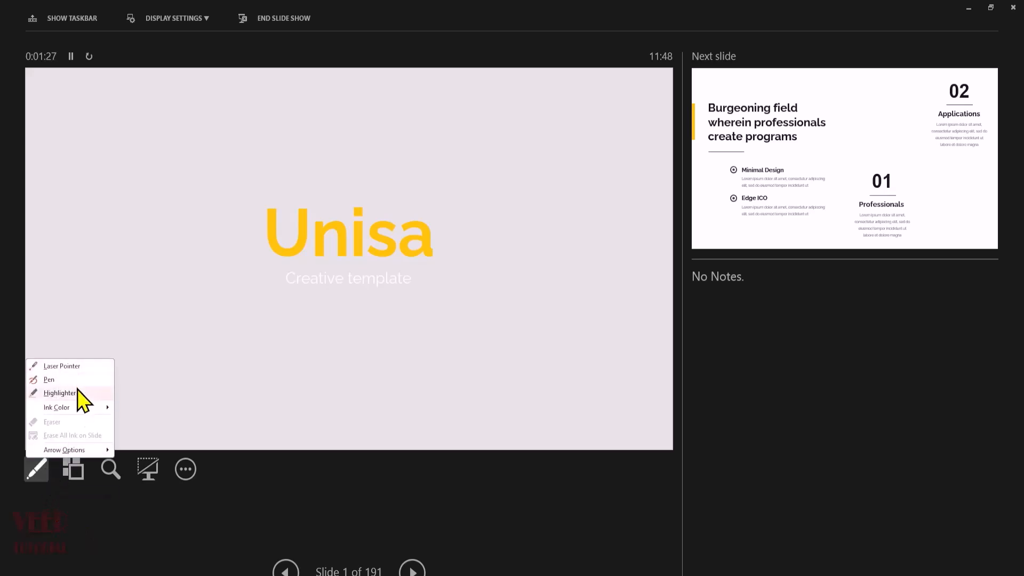
mouse_move(75, 407)
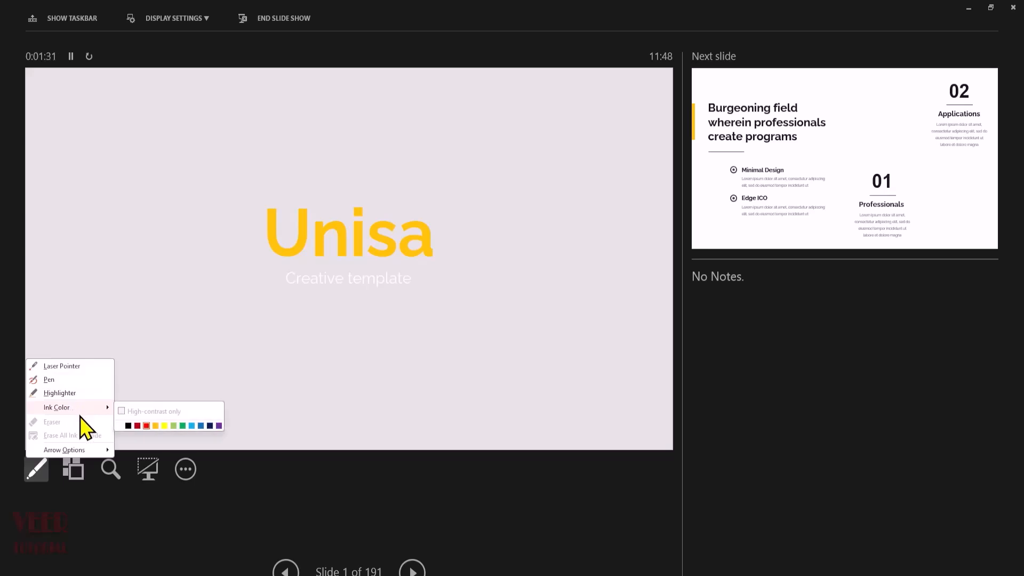
left_click(67, 470)
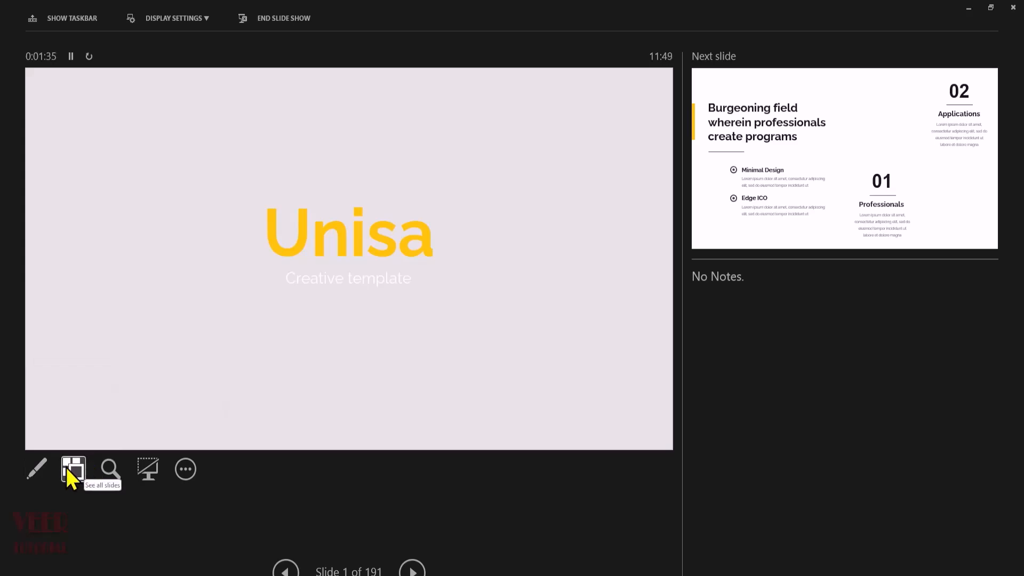
Browse the overview of all slides in presenter view and jump to slide 2
left_click(66, 469)
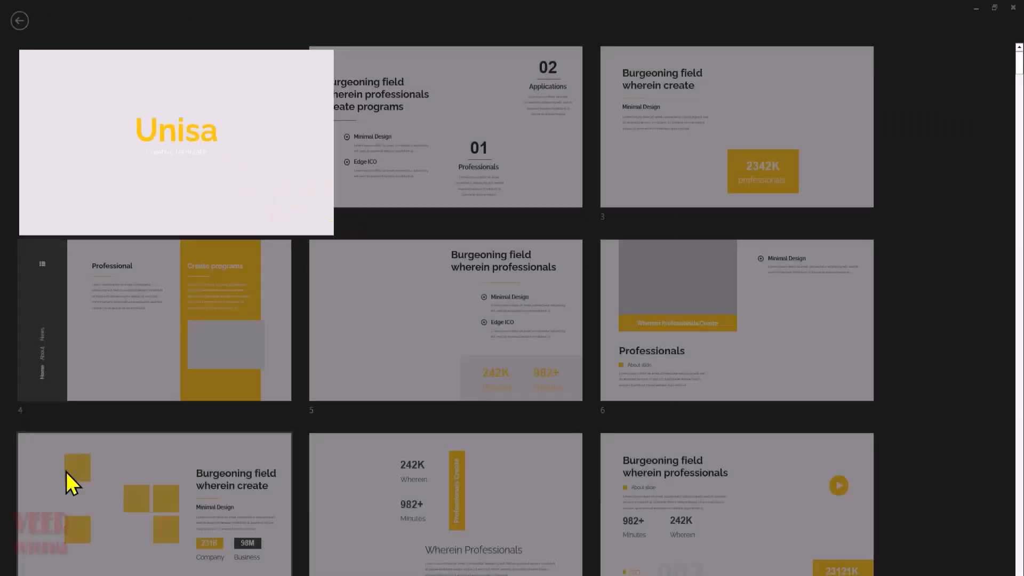
scroll(768, 200, "down", 10)
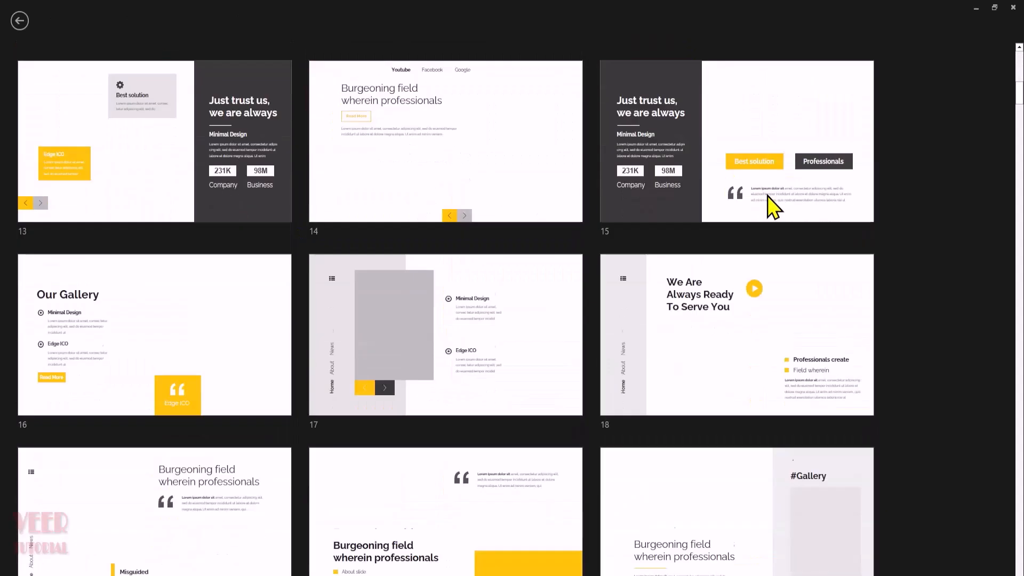
scroll(757, 247, "up", 15)
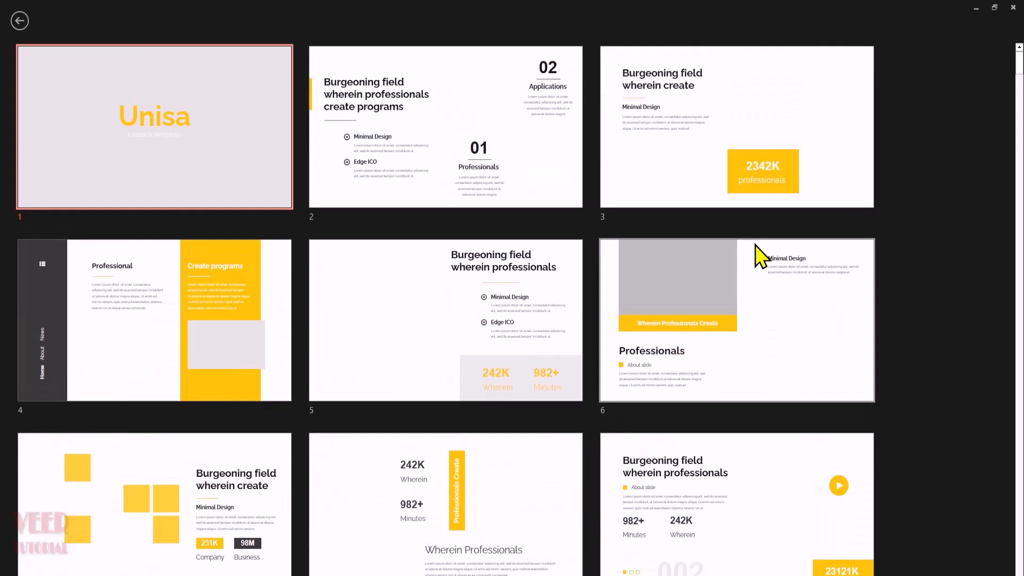
left_click(460, 128)
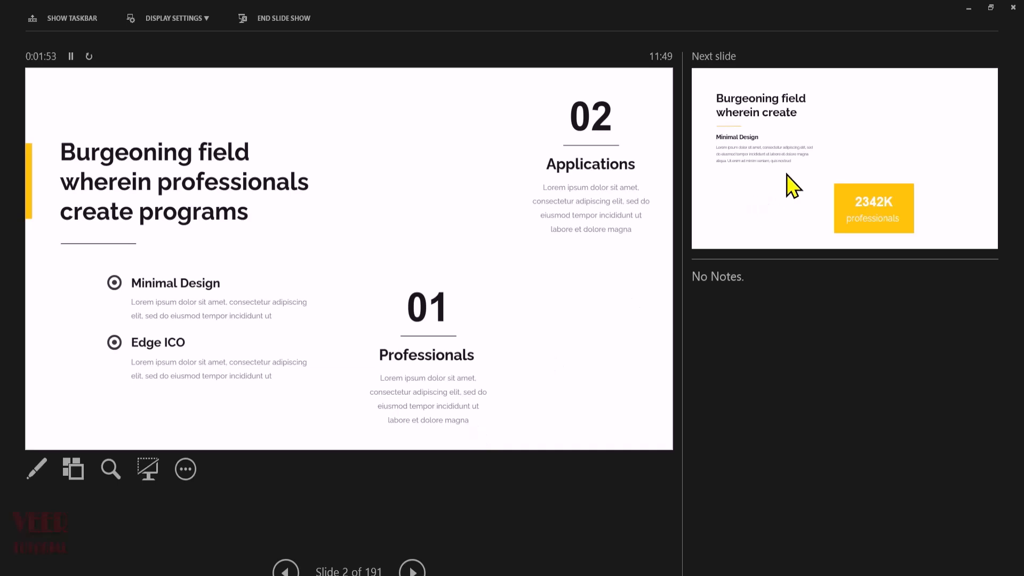
Zoom in on the Minimal Design and Edge ICO text of slide 2 and return to the full slide
left_click(108, 469)
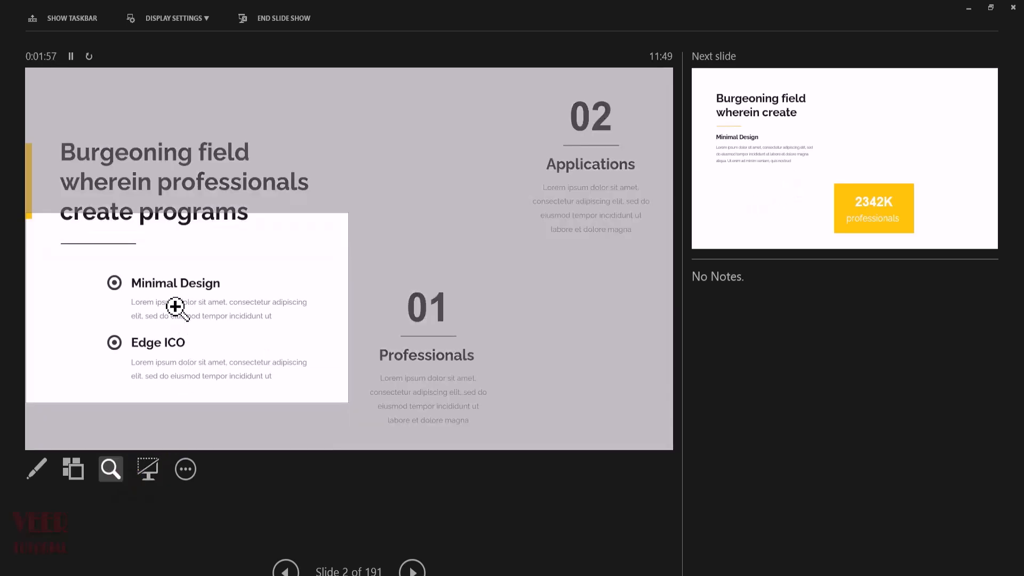
left_click(234, 324)
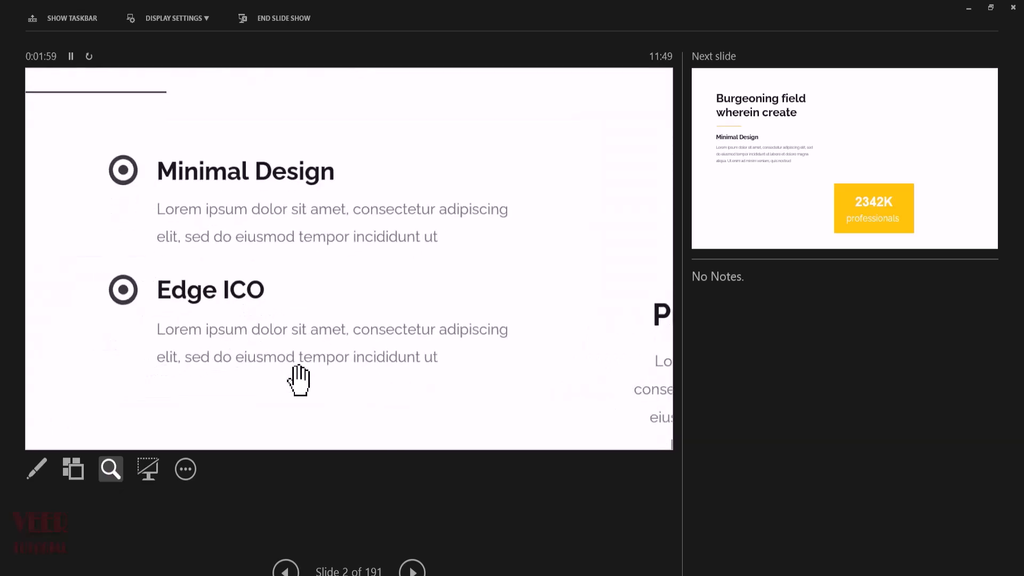
key("Escape")
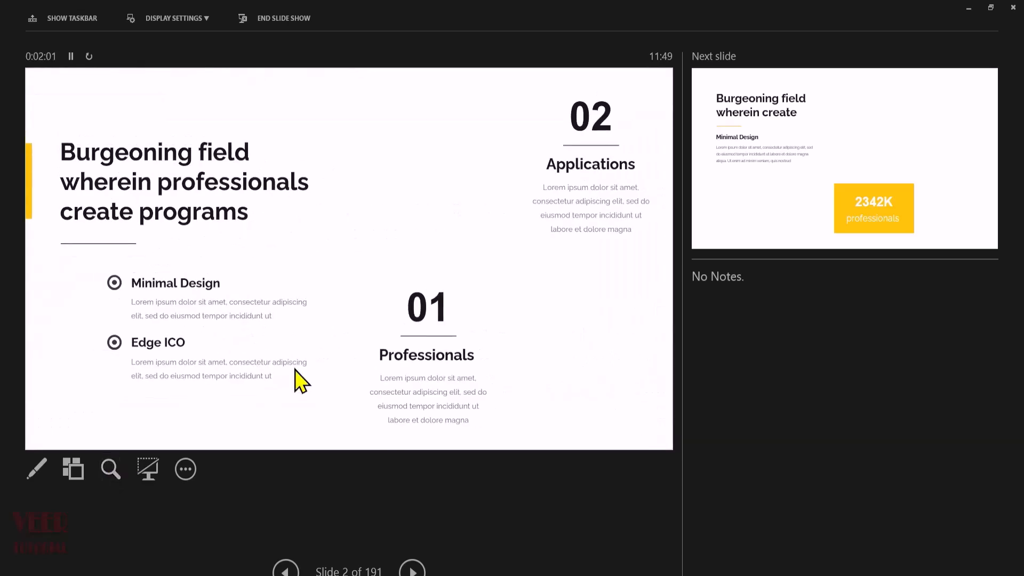
Black out the slide show, bring slide 2 back, and black it out again
left_click(151, 473)
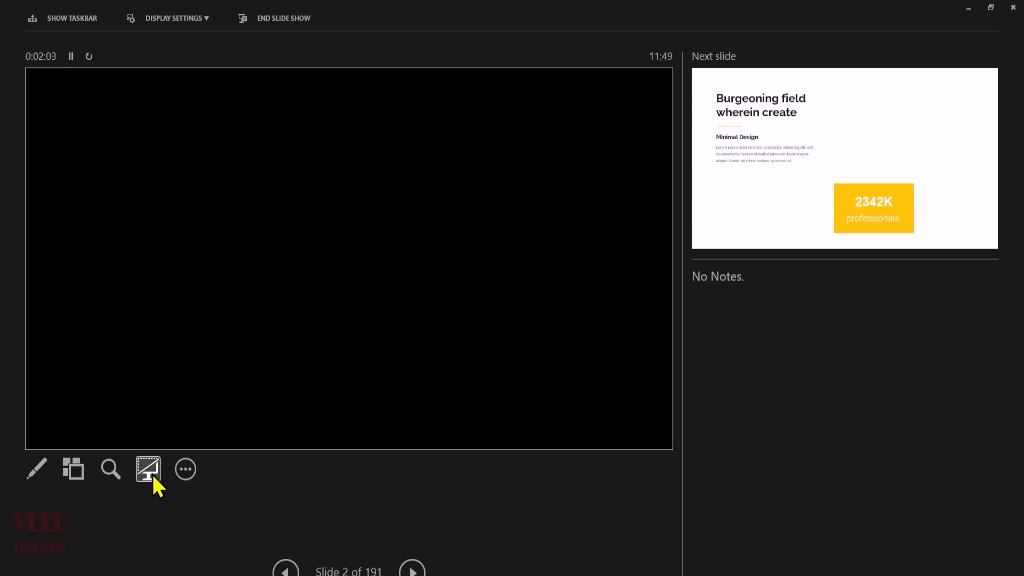
left_click(151, 472)
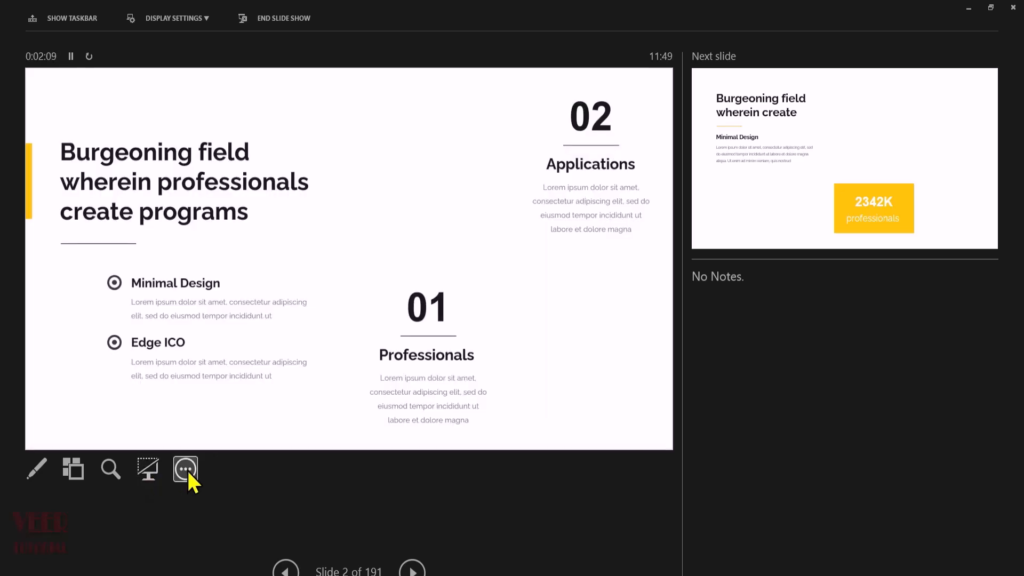
left_click(145, 471)
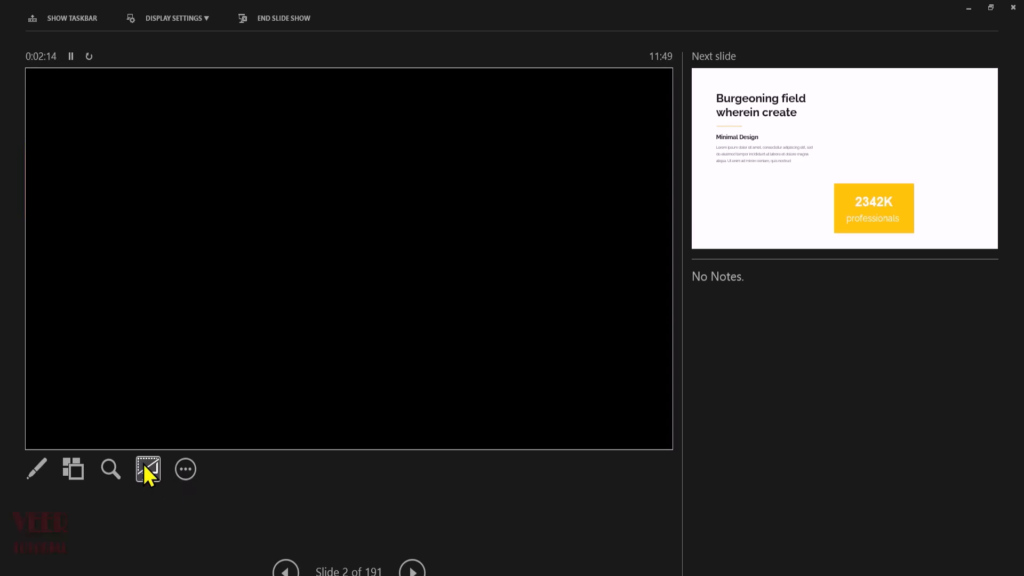
Draw a horizontal Pen stroke across the blacked-out screen and restore the view of slide 2
left_click(35, 471)
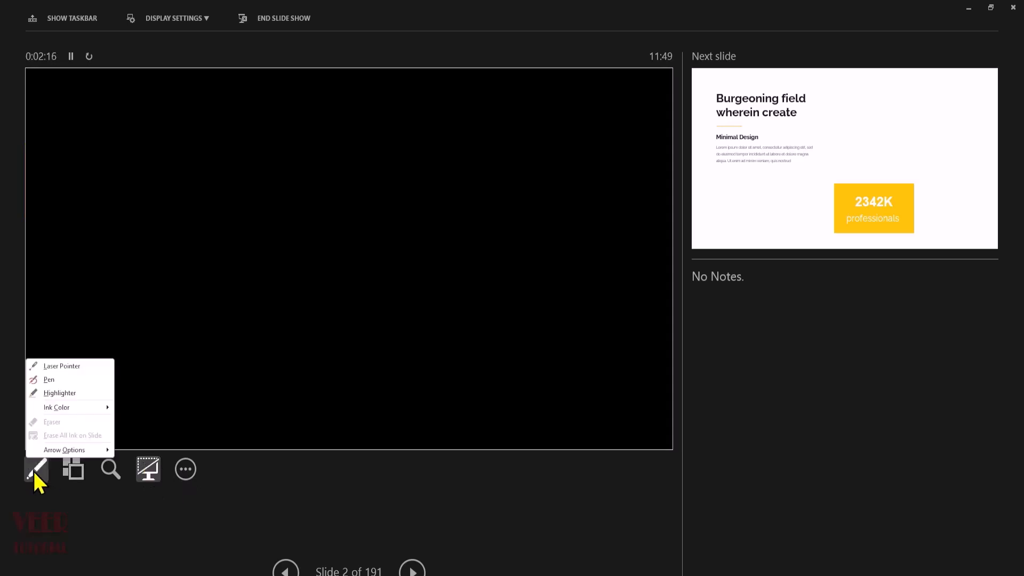
left_click(53, 382)
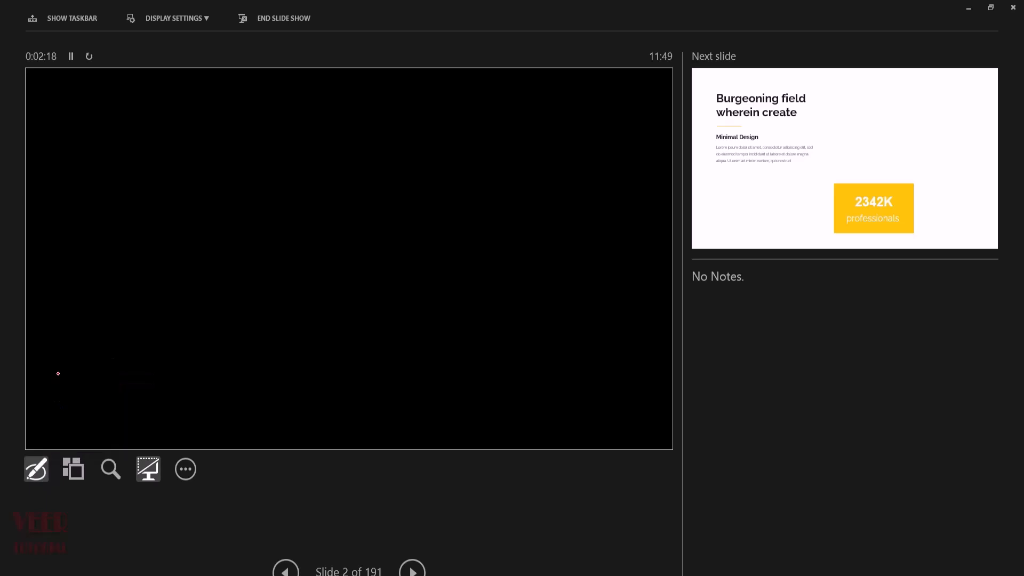
mouse_move(81, 232)
left_mouse_down()
mouse_move(125, 254)
mouse_move(215, 265)
mouse_move(381, 227)
left_mouse_up()
key("b")
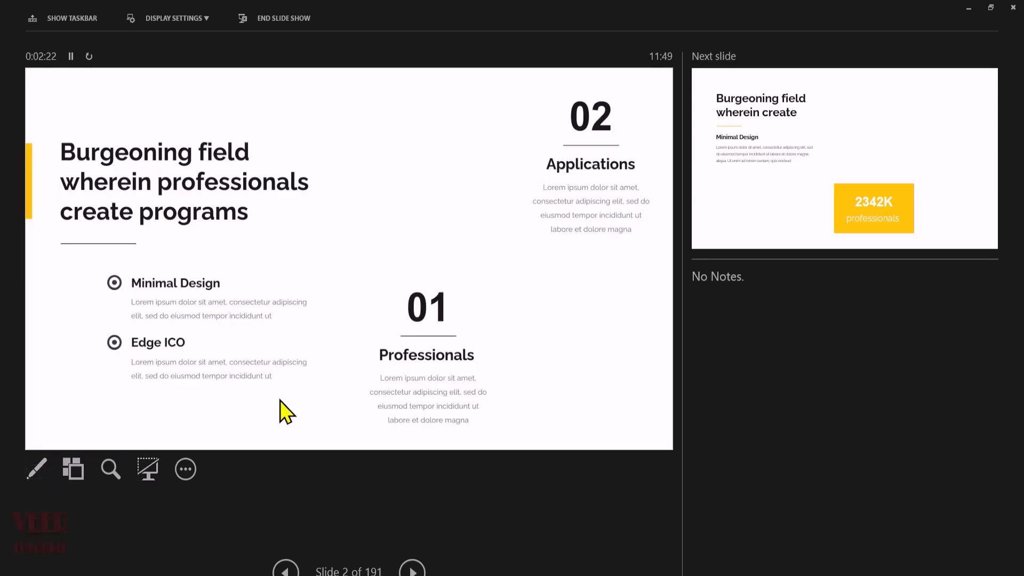
Review the additional slide show options, including the Screen choices, and advance the show to slide 3
left_click(187, 468)
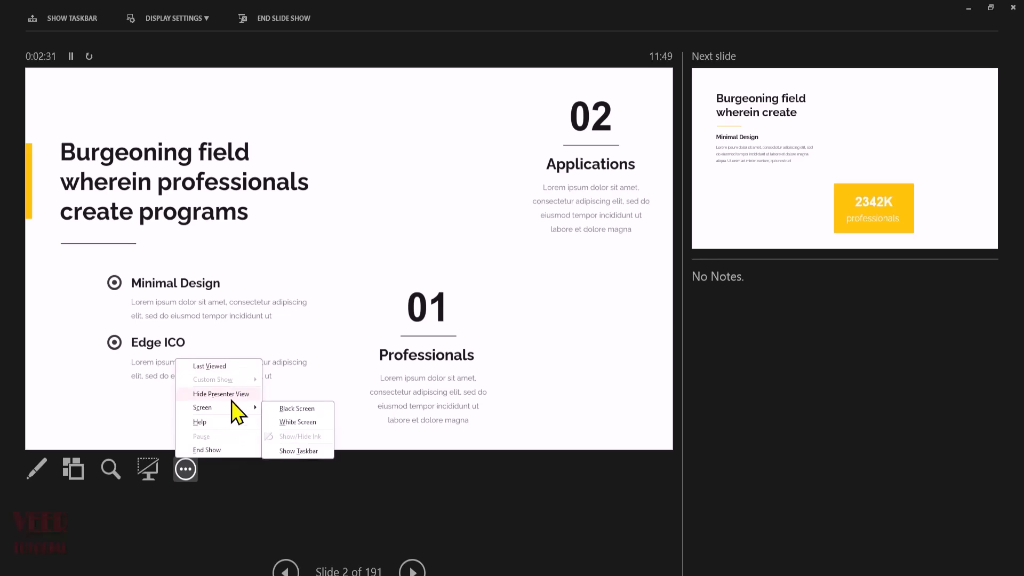
mouse_move(238, 408)
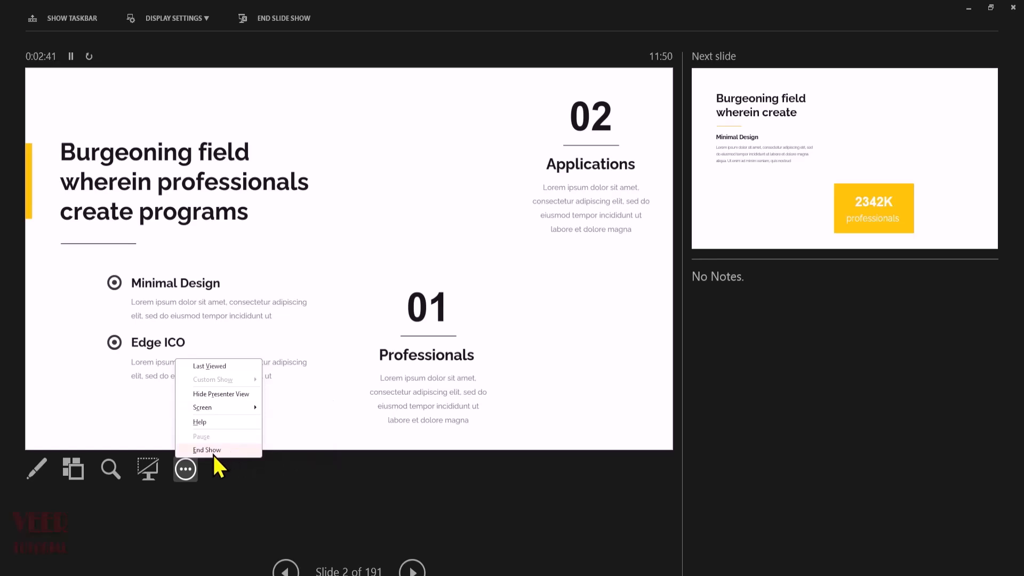
left_click(396, 511)
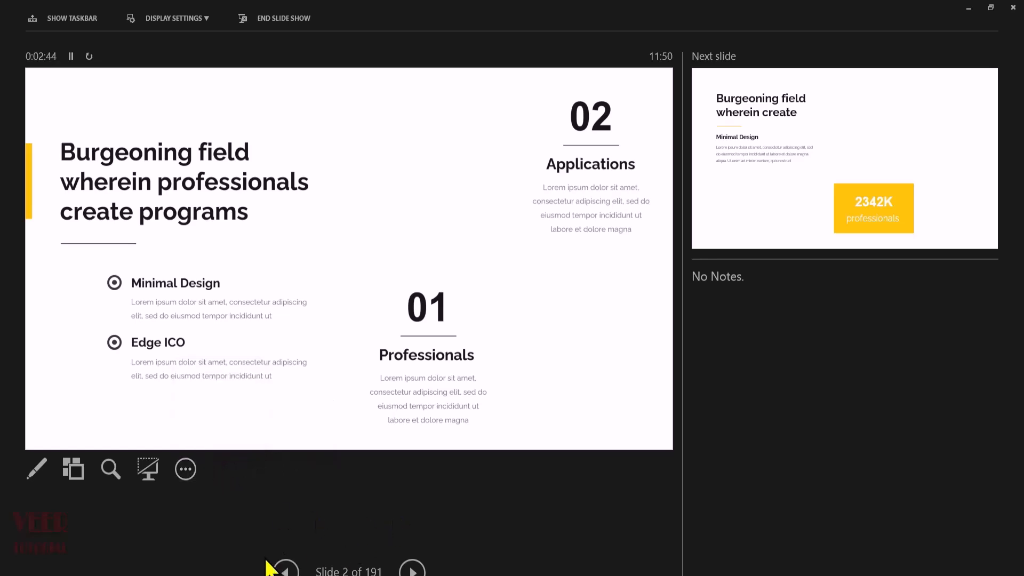
left_click(412, 569)
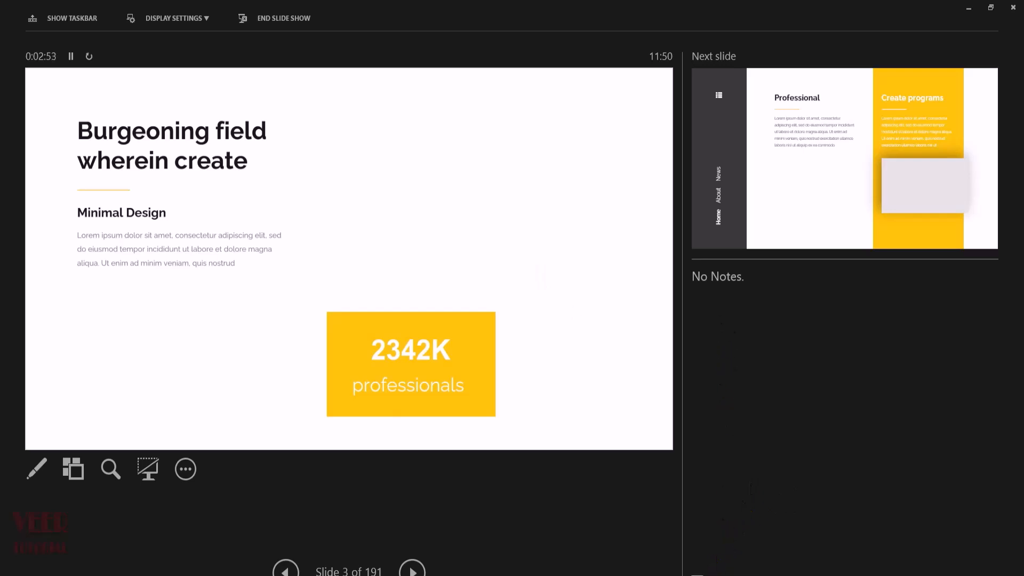
Enlarge and reduce the presenter notes text, leave it moderately enlarged, and end the slide show
left_click(708, 575)
left_click(708, 575)
left_click(708, 575)
left_click(708, 575)
left_click(708, 575)
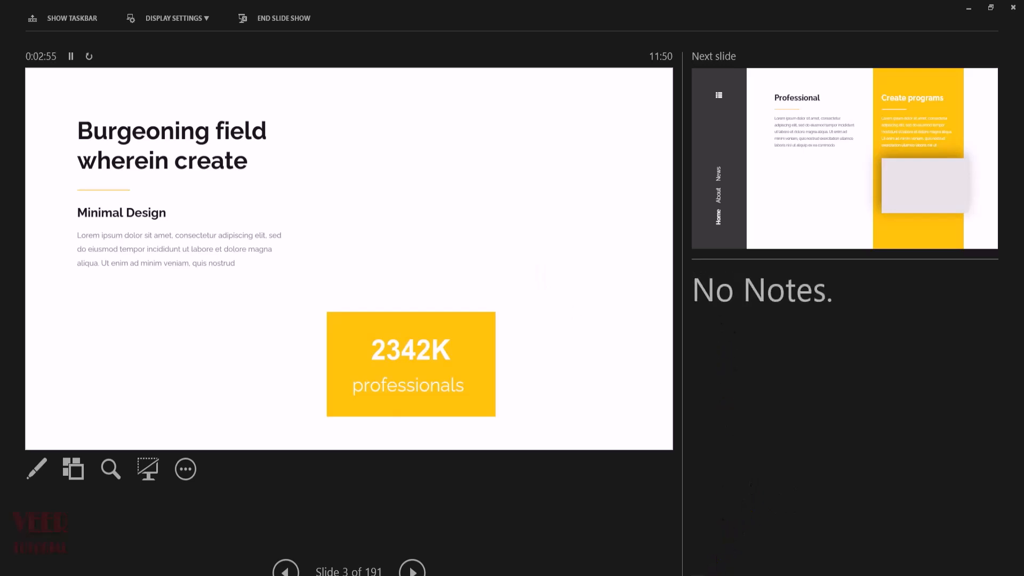
left_click(719, 575)
left_click(718, 575)
left_click(718, 575)
left_click(718, 575)
left_click(718, 575)
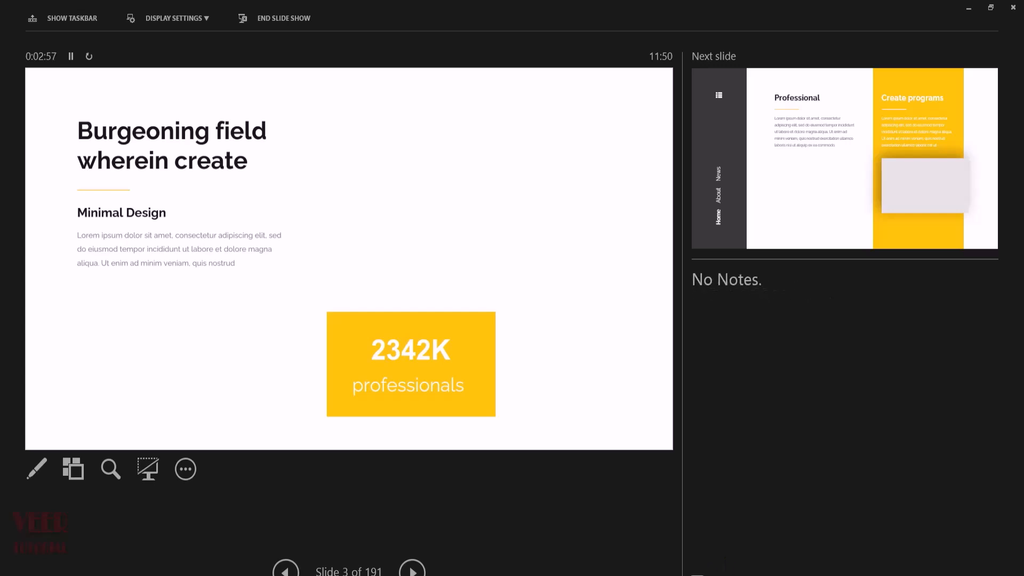
left_click(700, 575)
left_click(700, 575)
left_click(700, 575)
left_click(700, 575)
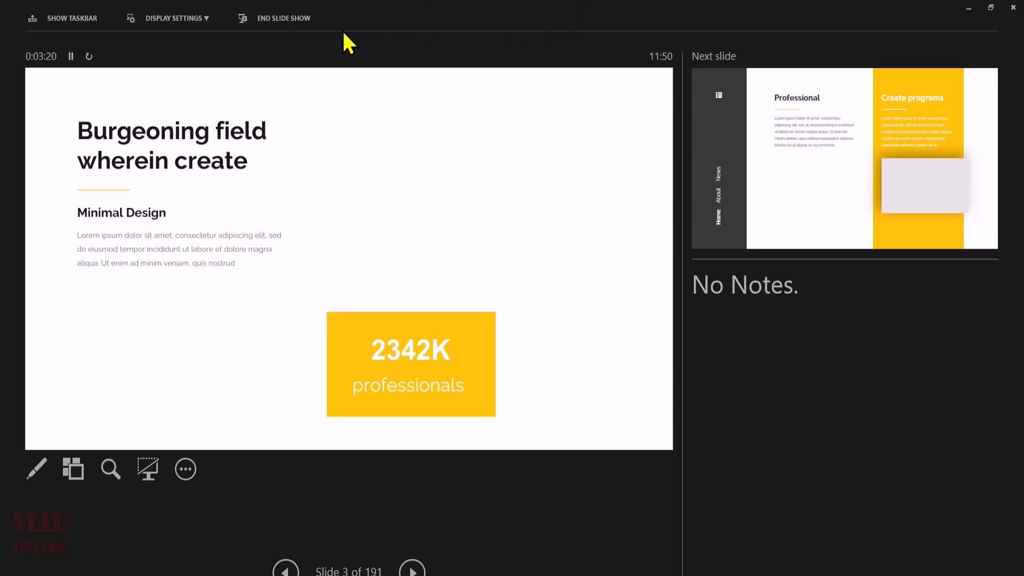
left_click(283, 18)
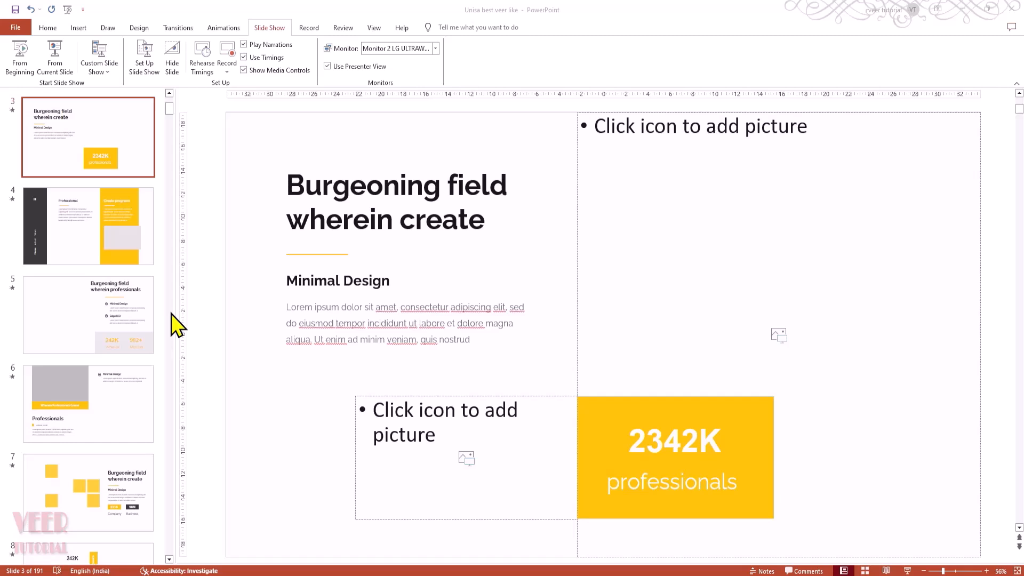
Hide slide 5 from the slide show and unhide it again
left_click(60, 307)
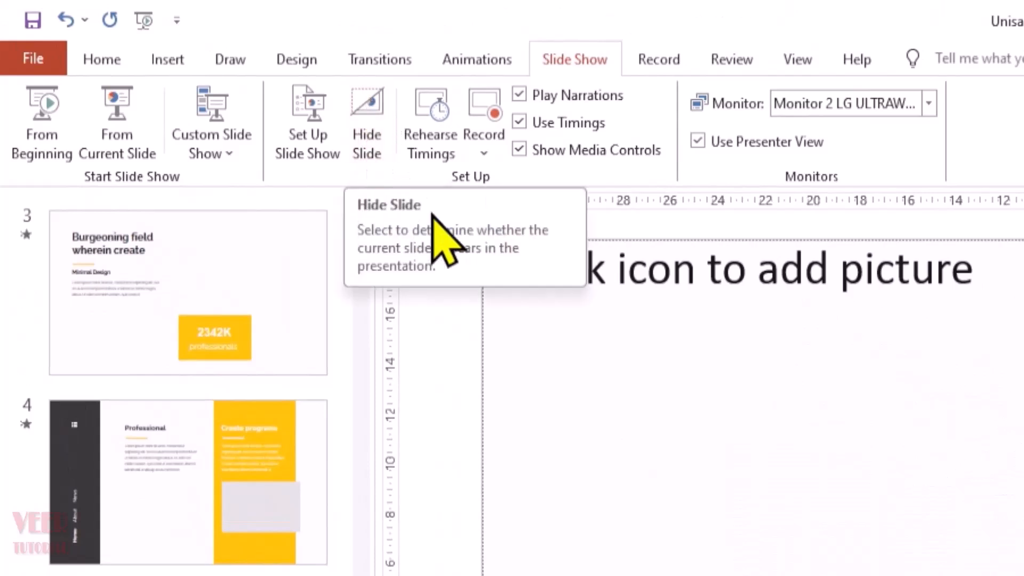
left_click(368, 115)
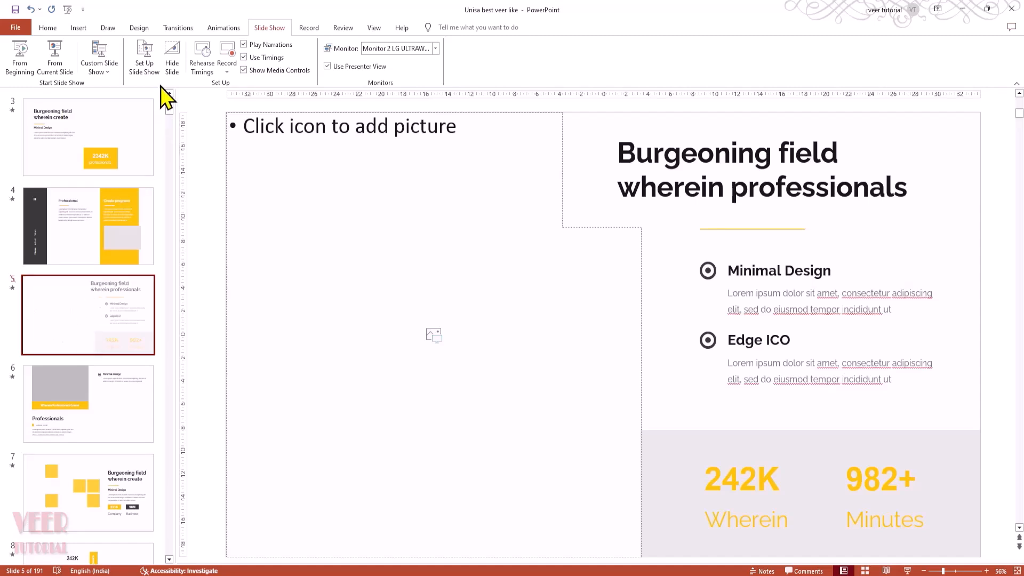
left_click(176, 64)
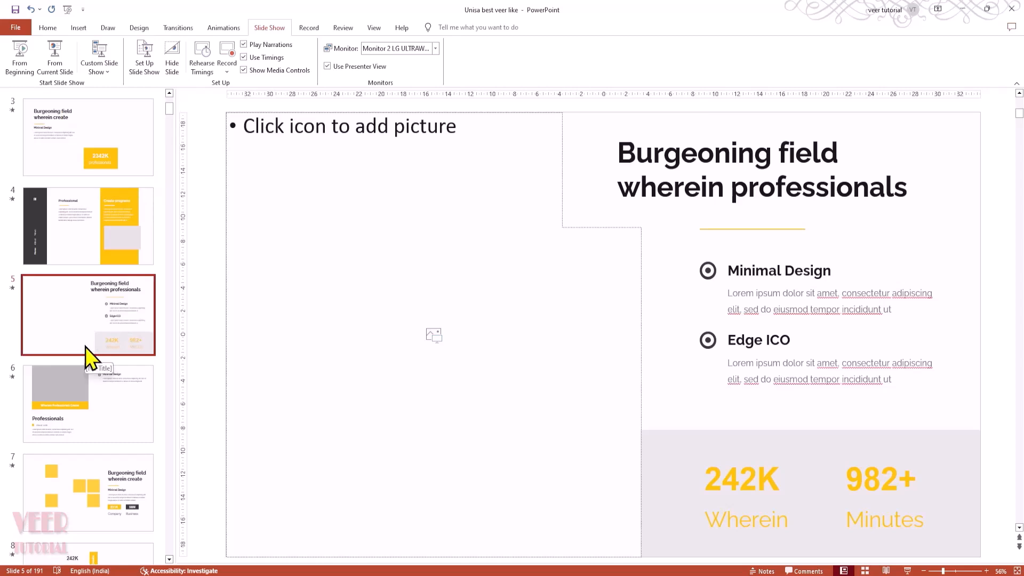
Hide slide 5 so that the slide show skips it
right_click(72, 314)
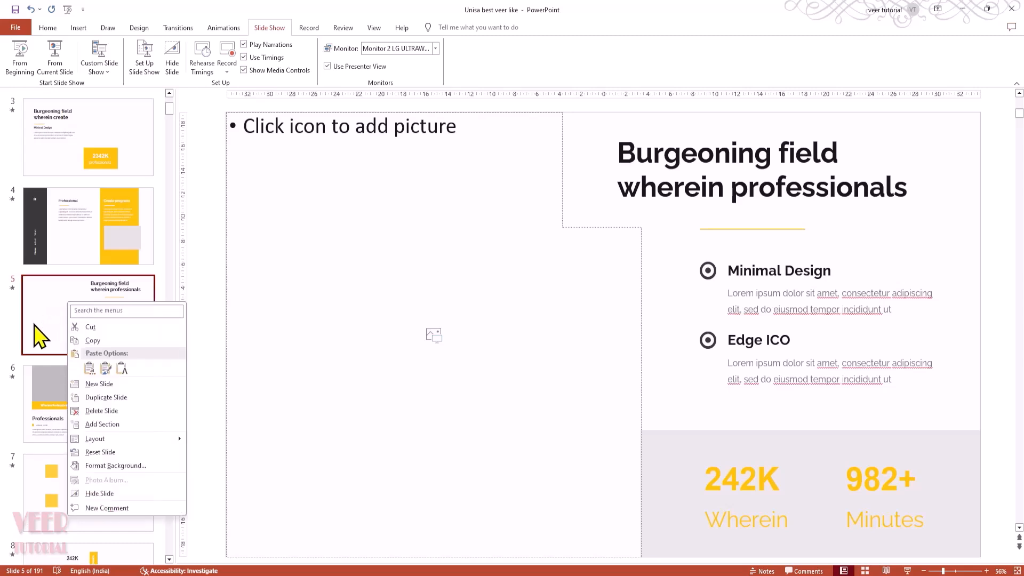
left_click(171, 495)
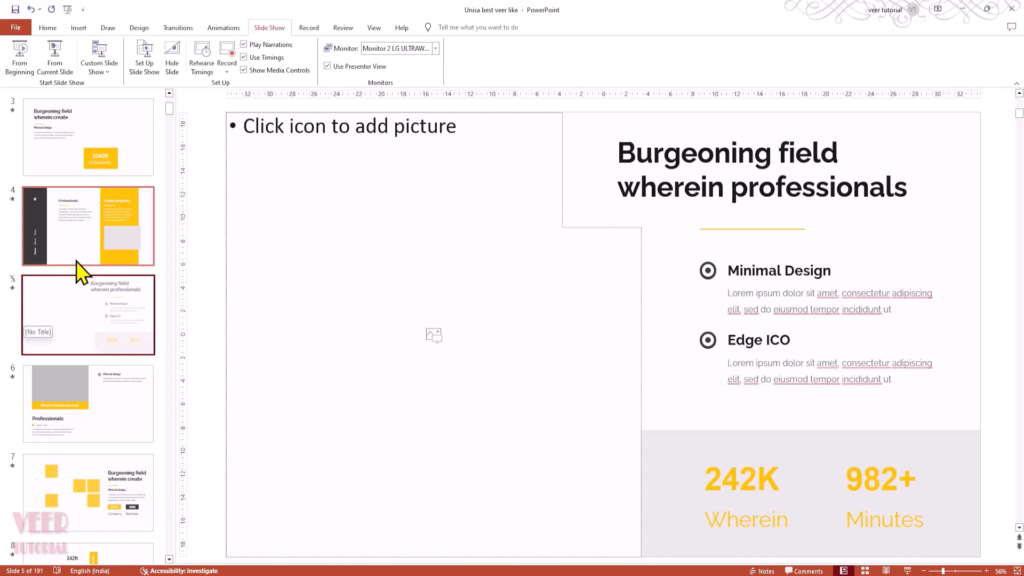
Run the slide show from slide 3, advance past the hidden slide to slide 6, and end the show
left_click(56, 131)
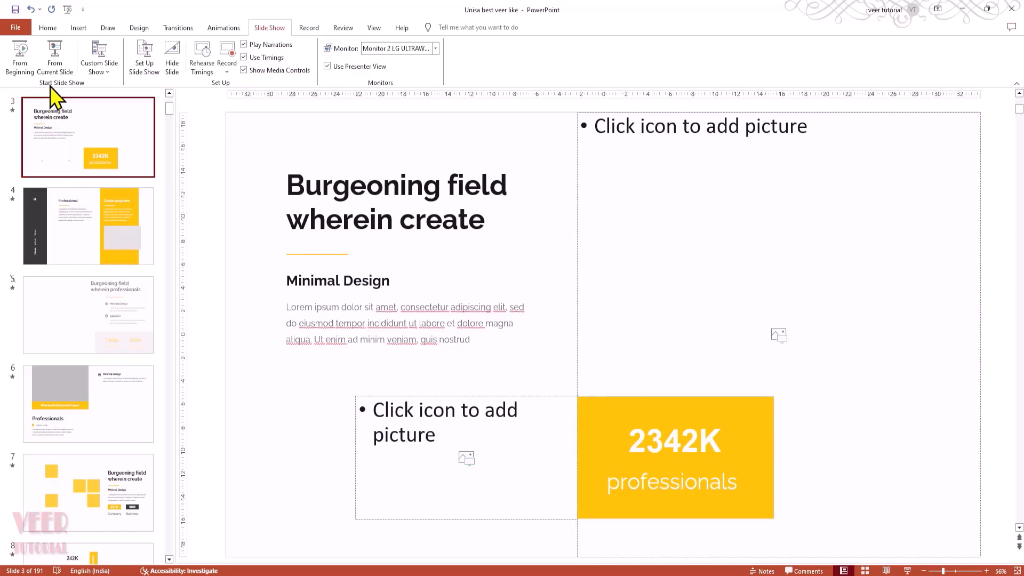
left_click(54, 59)
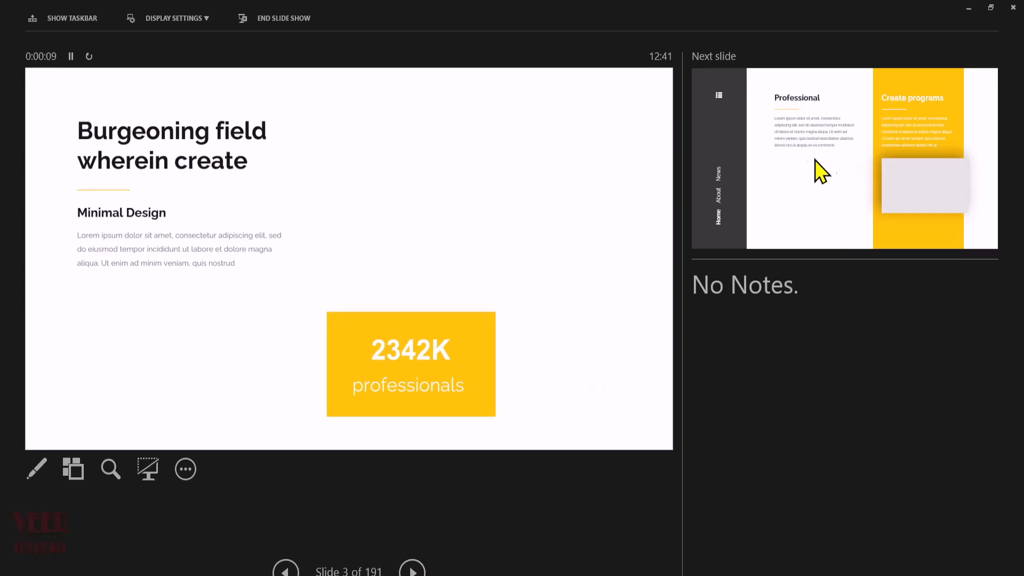
left_click(414, 570)
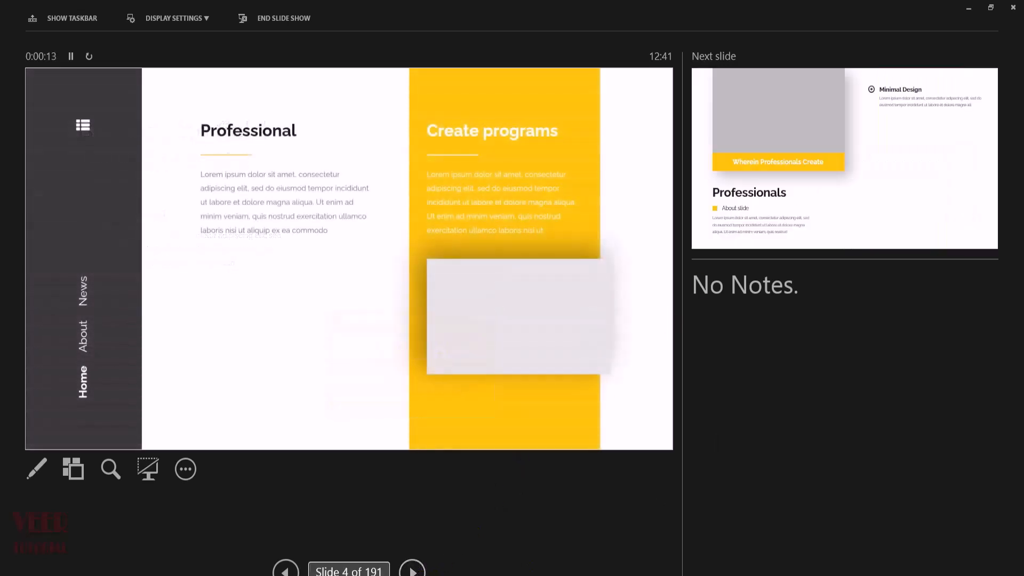
left_click(412, 569)
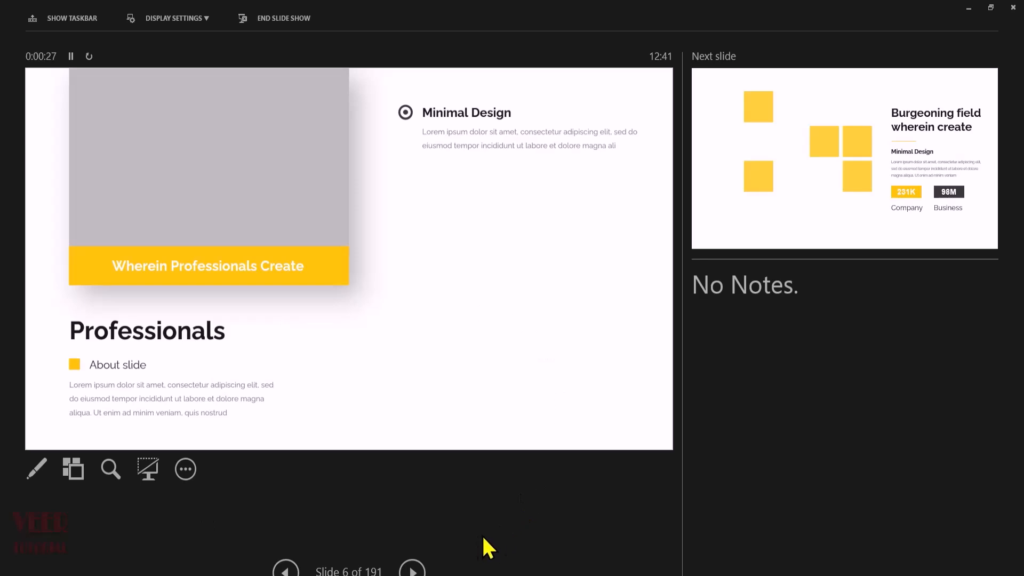
key("Escape")
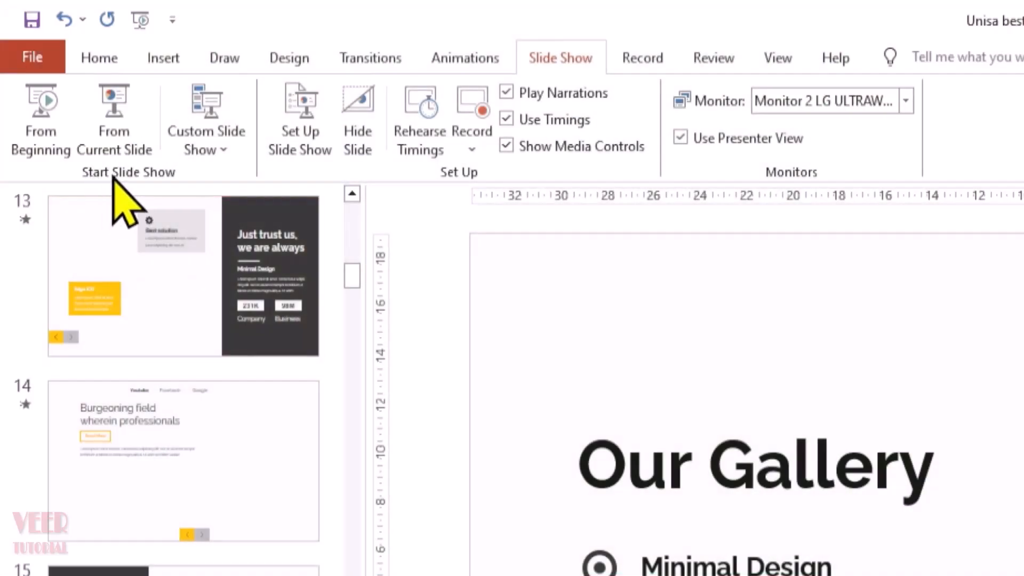
Begin defining a new custom slide show for this presentation
left_click(229, 154)
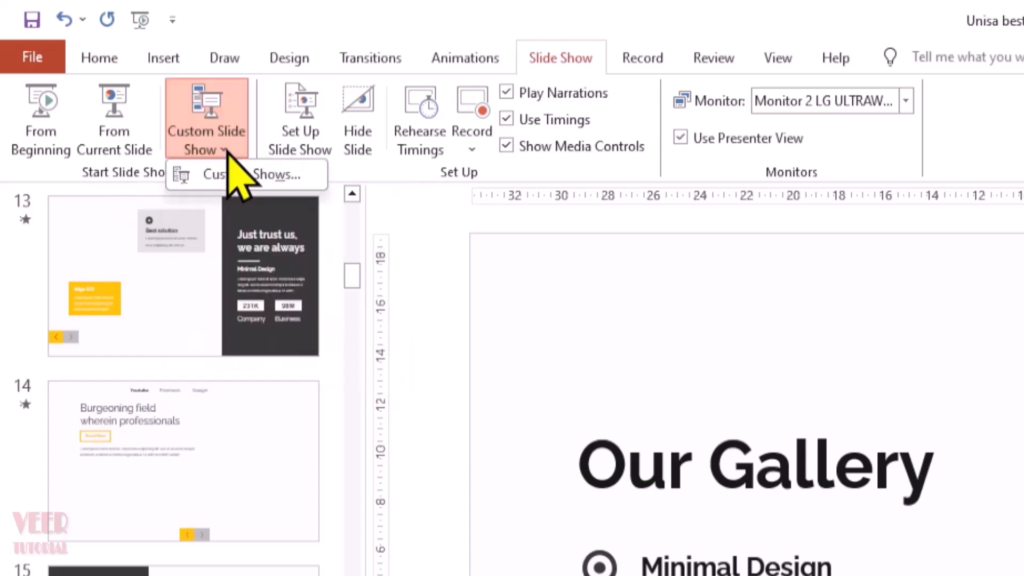
left_click(298, 174)
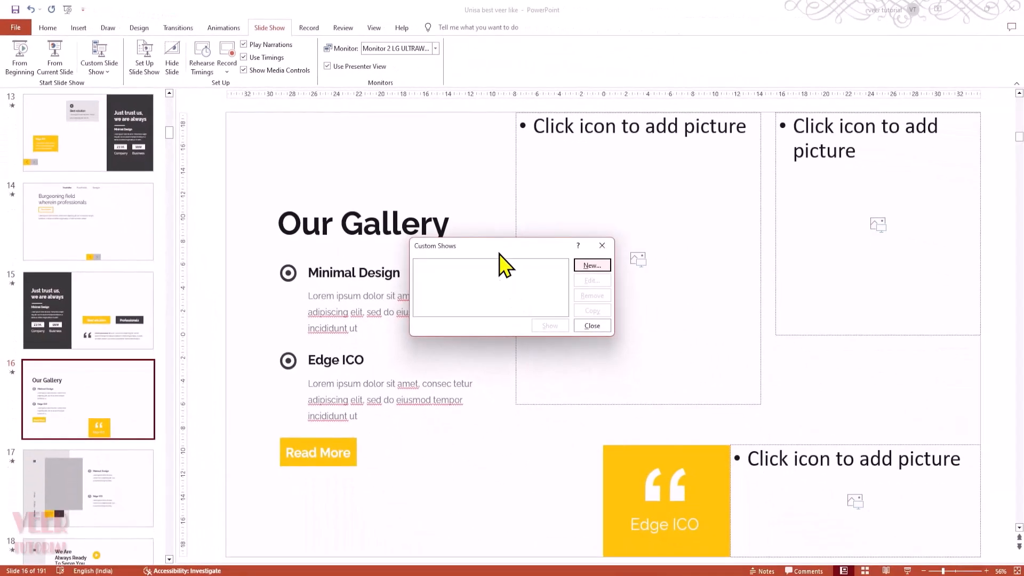
left_click_drag(499, 252, 498, 242)
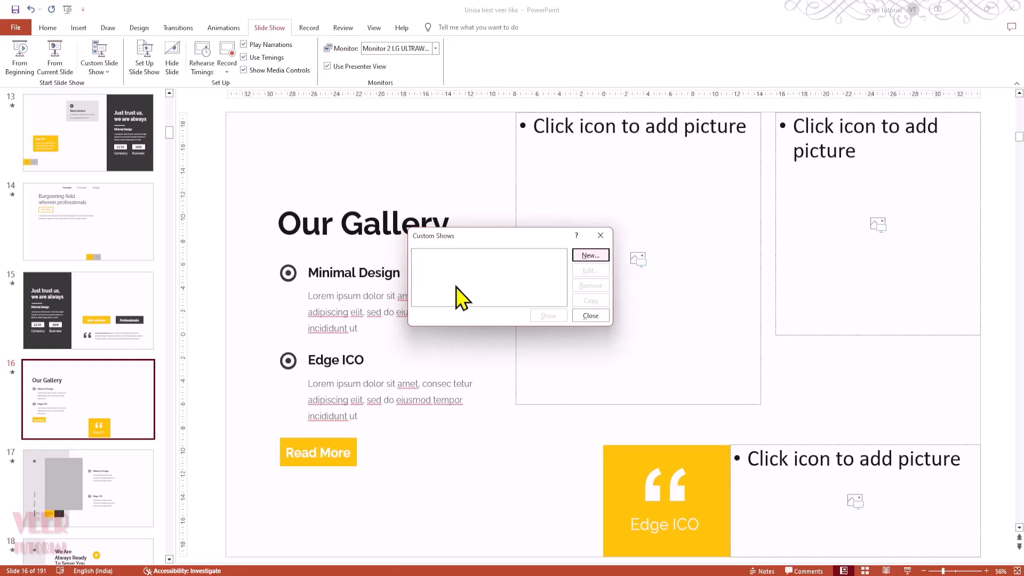
left_click(591, 256)
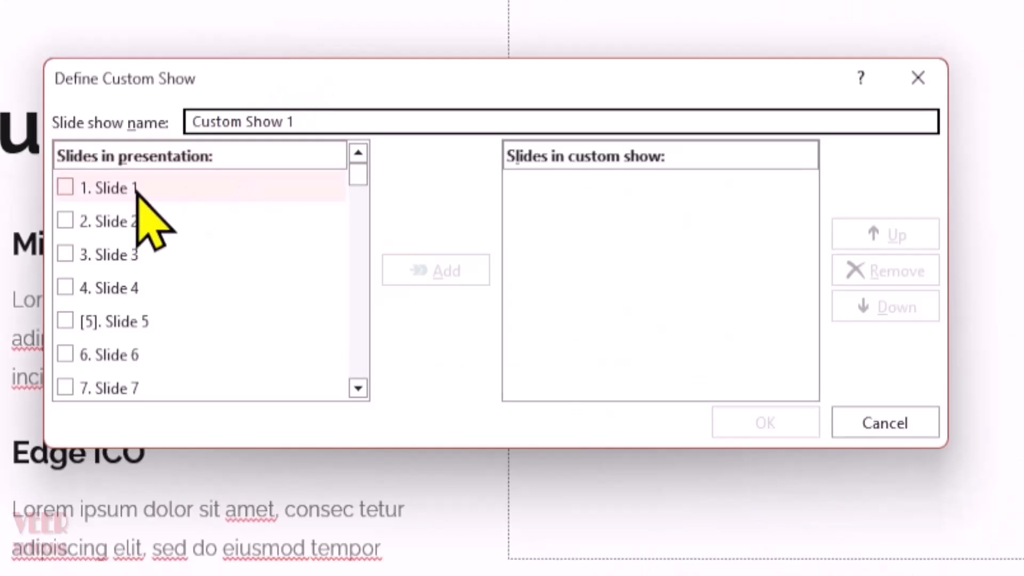
Add slides 22, 24, 27 and 31 to Custom Show 1 and save the custom show
scroll(327, 327, "down", 3)
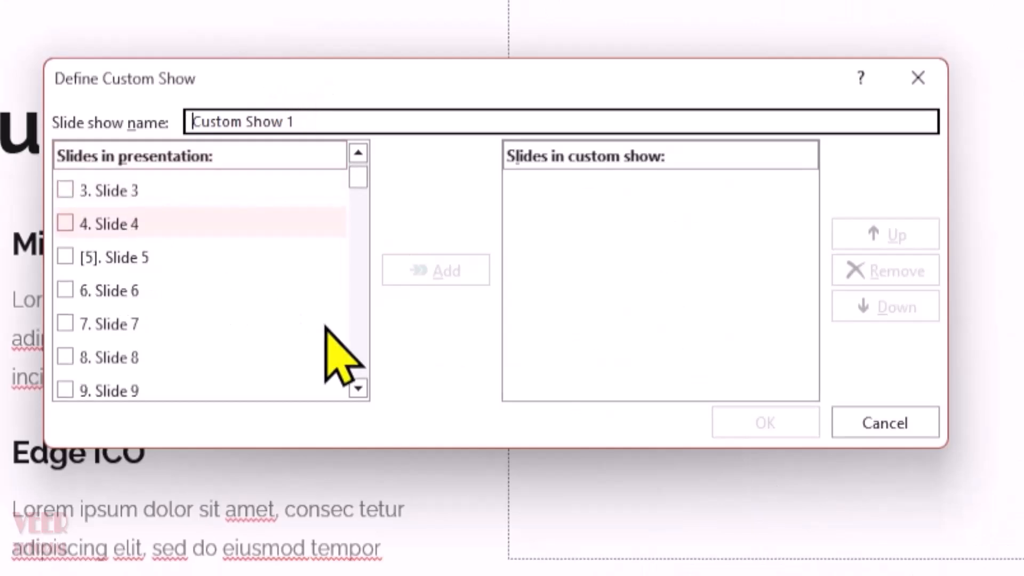
scroll(151, 343, "down", 3)
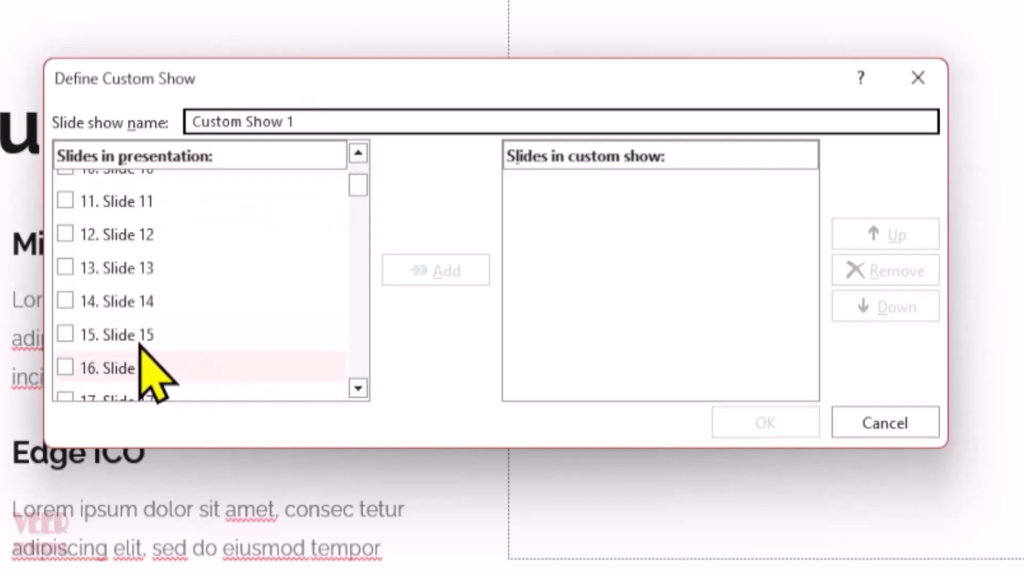
left_click(62, 315)
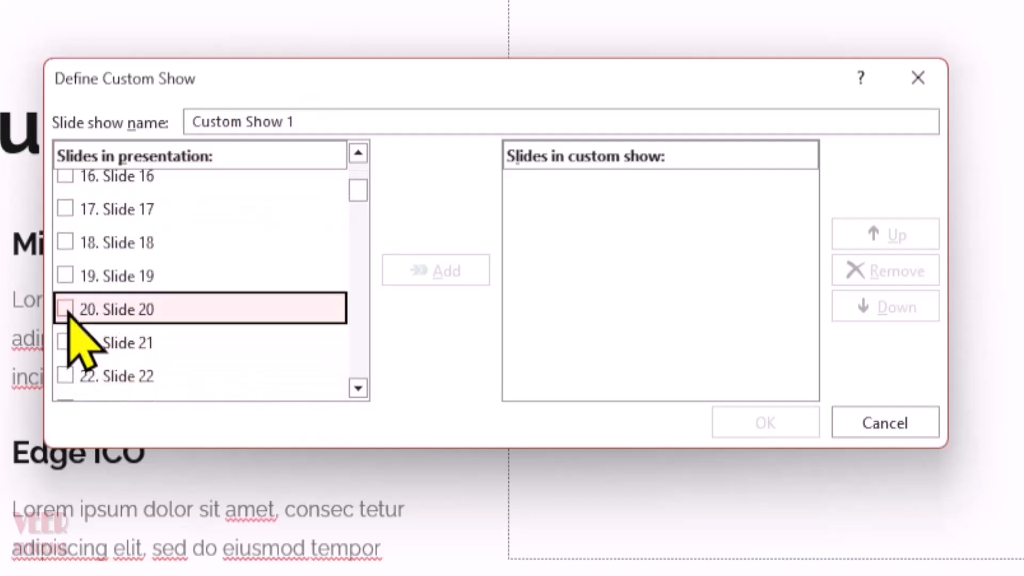
scroll(72, 335, "down", 3)
left_click(63, 183)
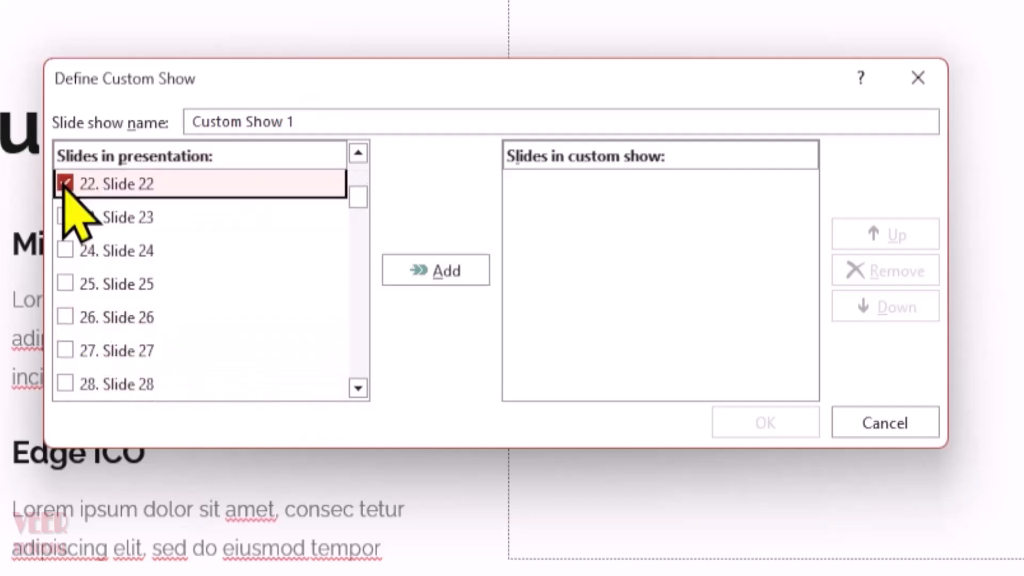
left_click(65, 250)
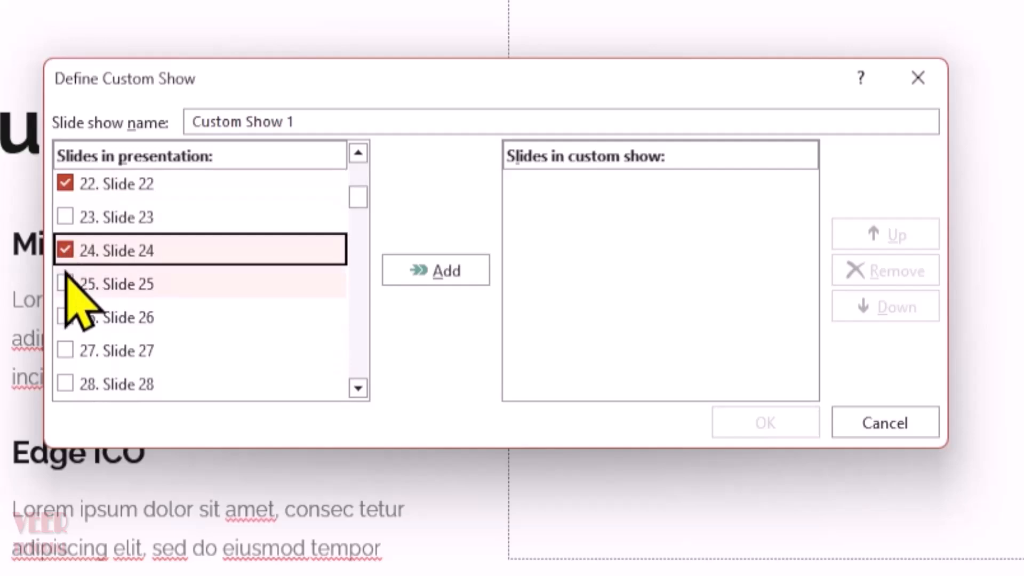
left_click(65, 349)
scroll(113, 366, "down", 1)
scroll(113, 366, "down", 1)
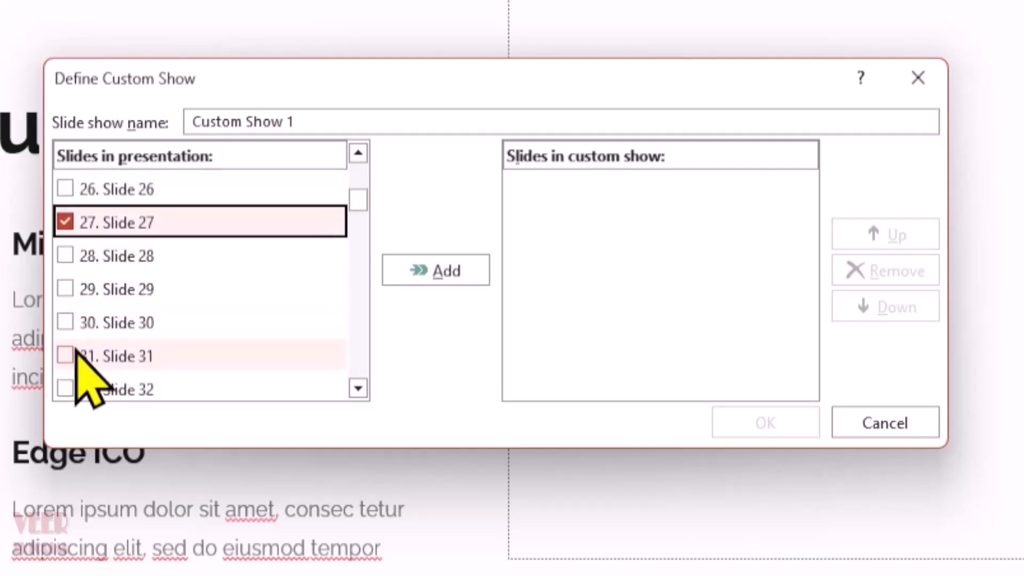
left_click(69, 353)
left_click(433, 266)
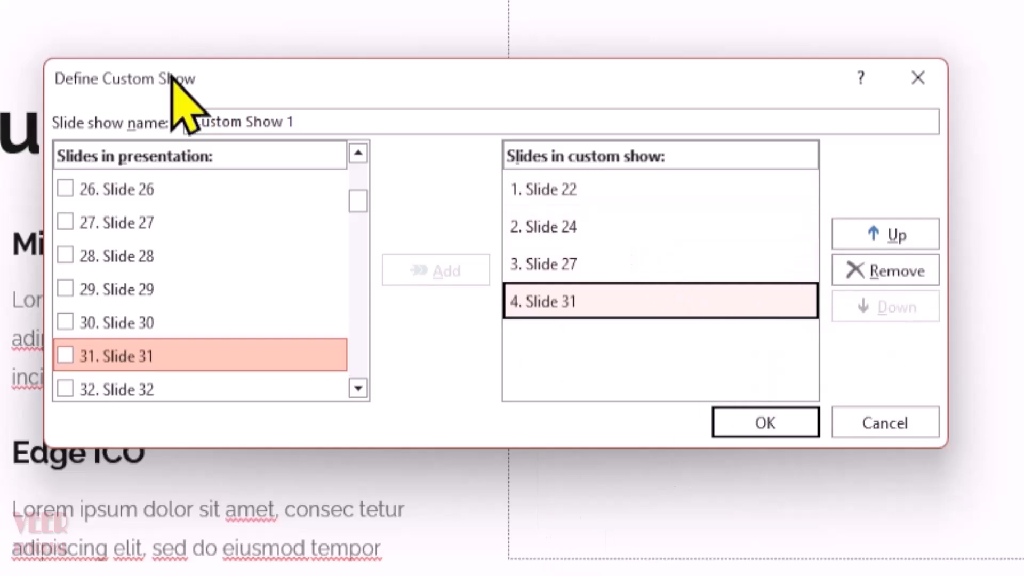
left_click(764, 423)
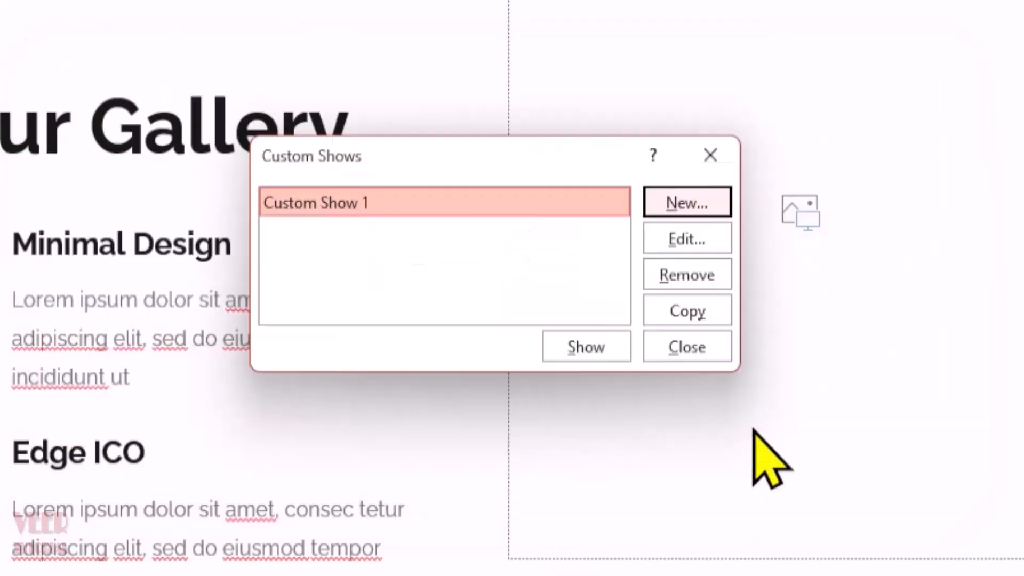
Play Custom Show 1 and advance through its slides
left_click(597, 353)
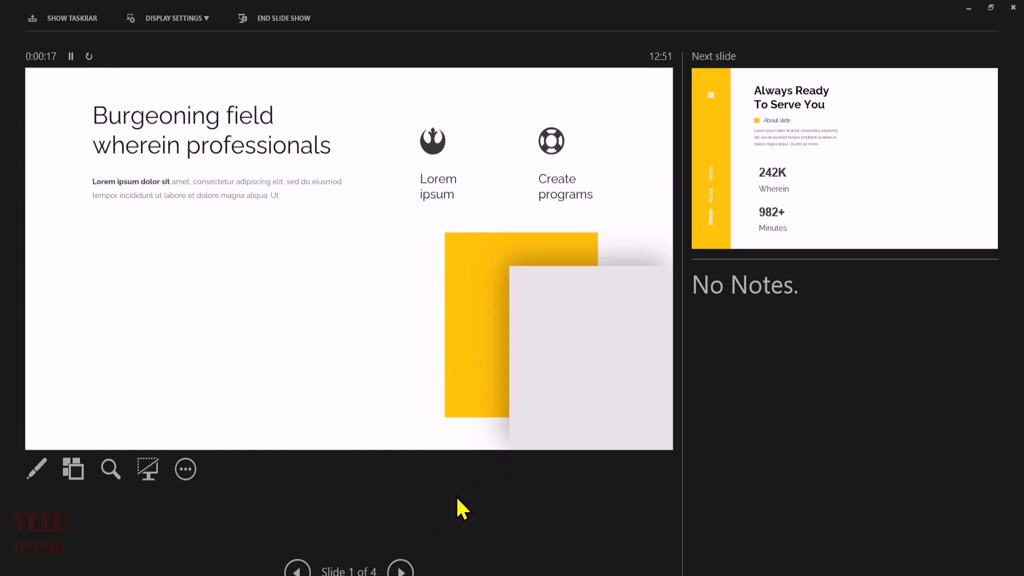
left_click(401, 569)
left_click(403, 570)
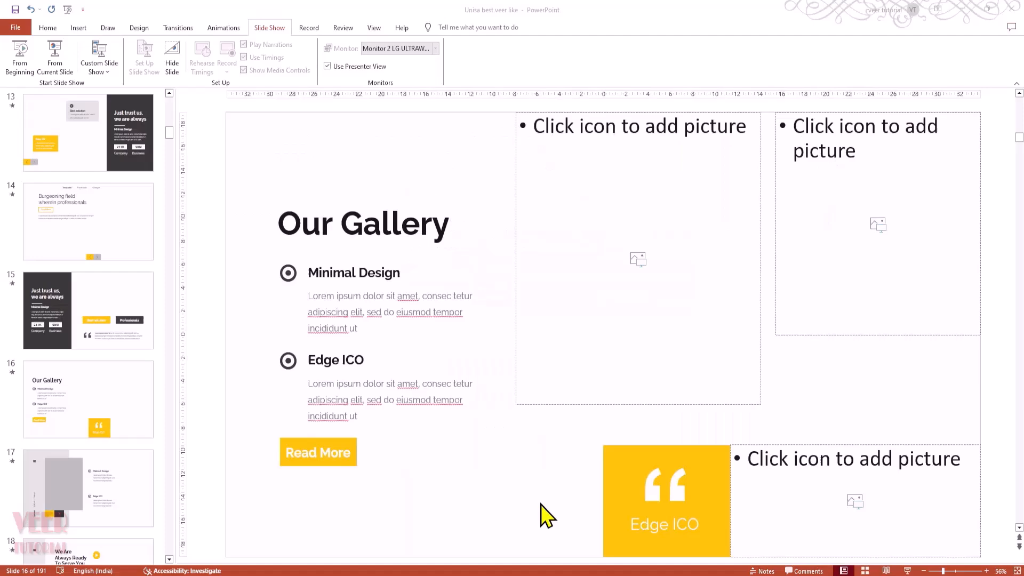
Relaunch the saved Custom Show 1 directly from the available custom slide shows
scroll(541, 504, "down", 10)
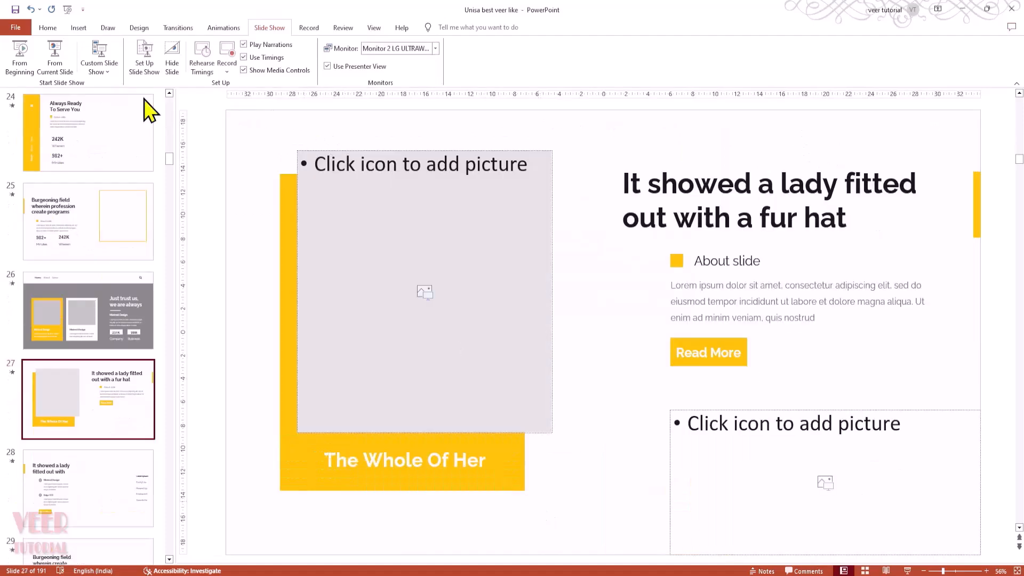
left_click(109, 75)
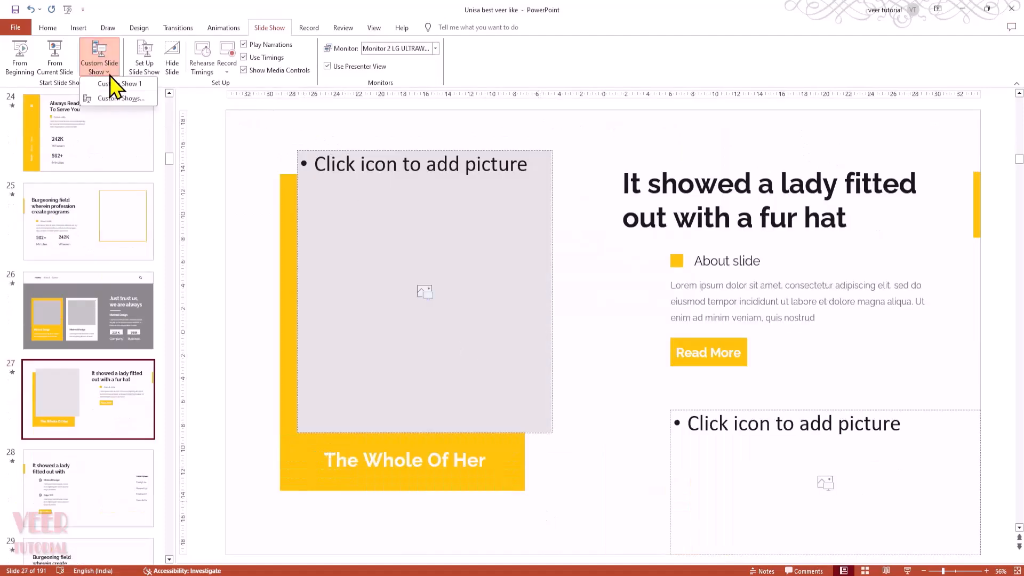
left_click(150, 87)
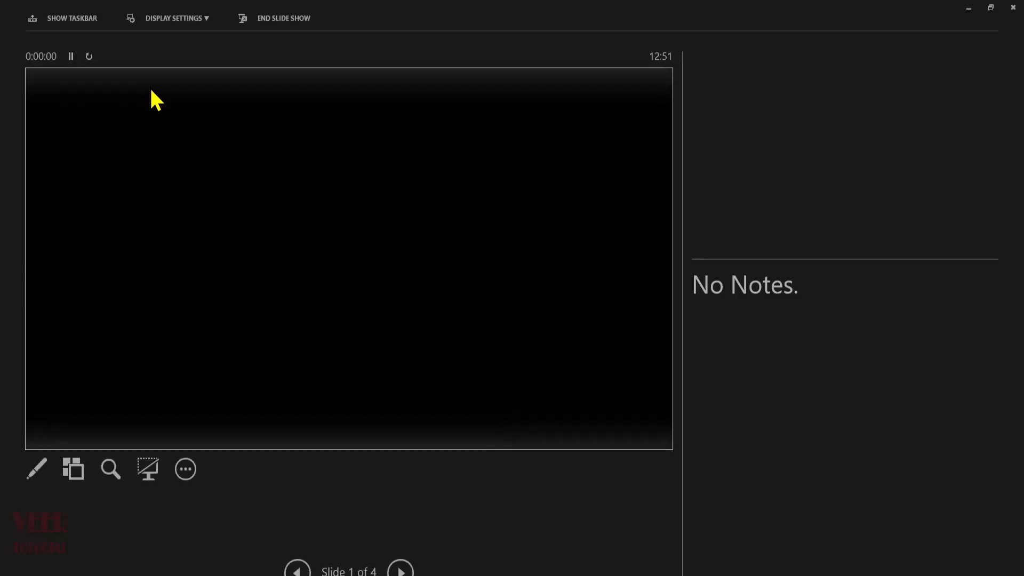
End the running show, review the slide list of Custom Show 1 in its edit view, and close it without changes
key("Escape")
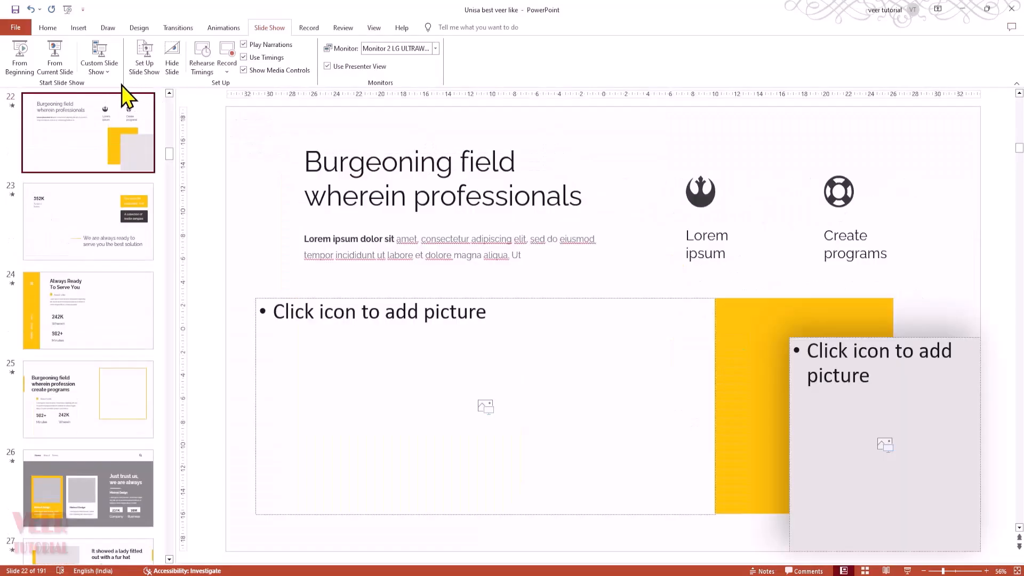
left_click(99, 67)
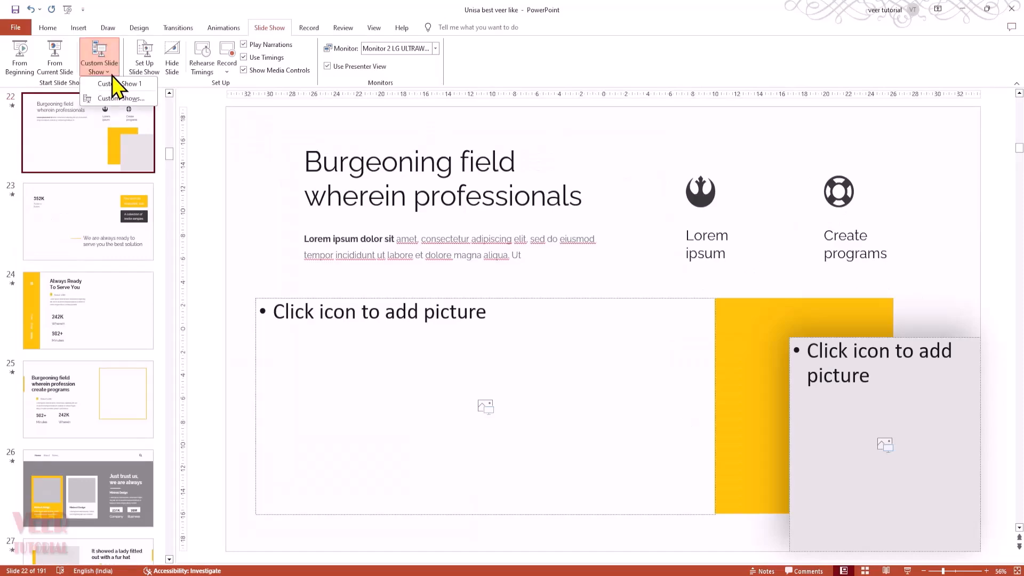
left_click(145, 99)
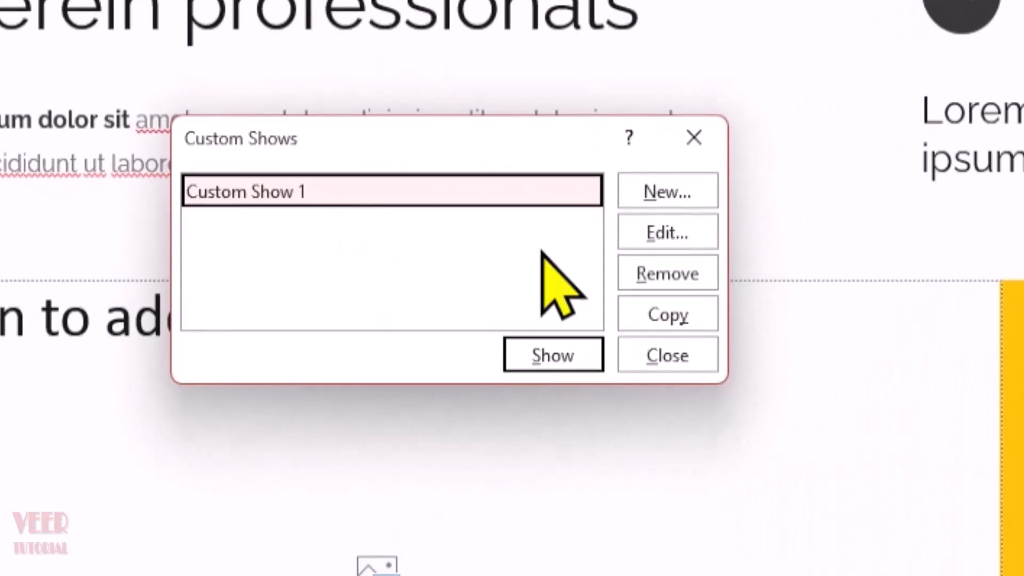
left_click(668, 233)
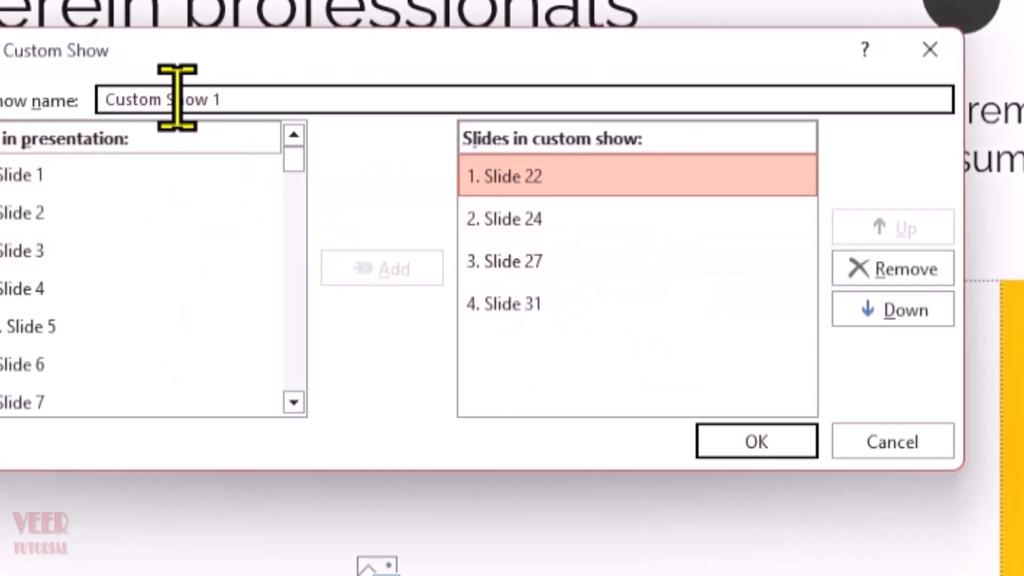
left_click(884, 442)
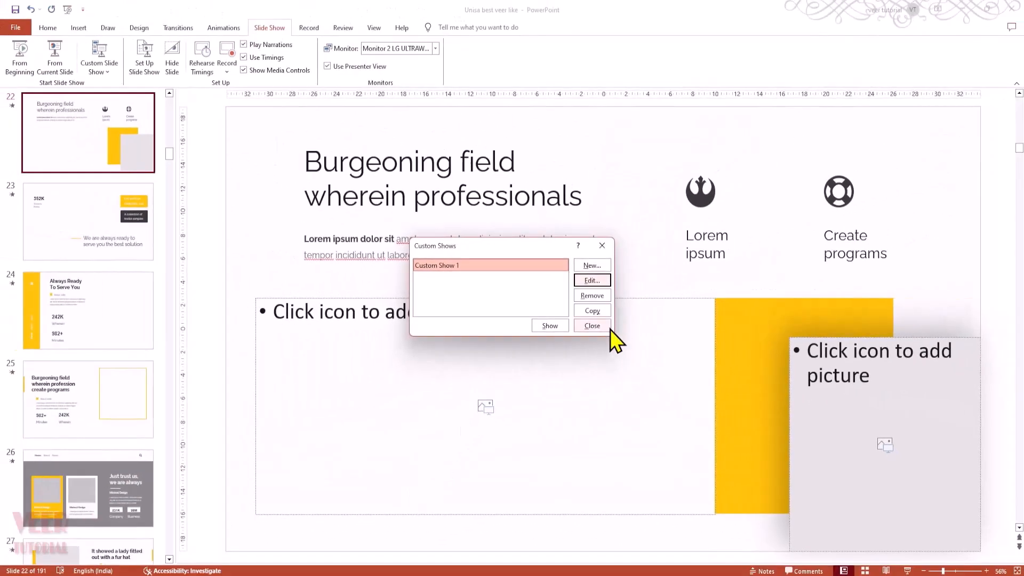
left_click(620, 336)
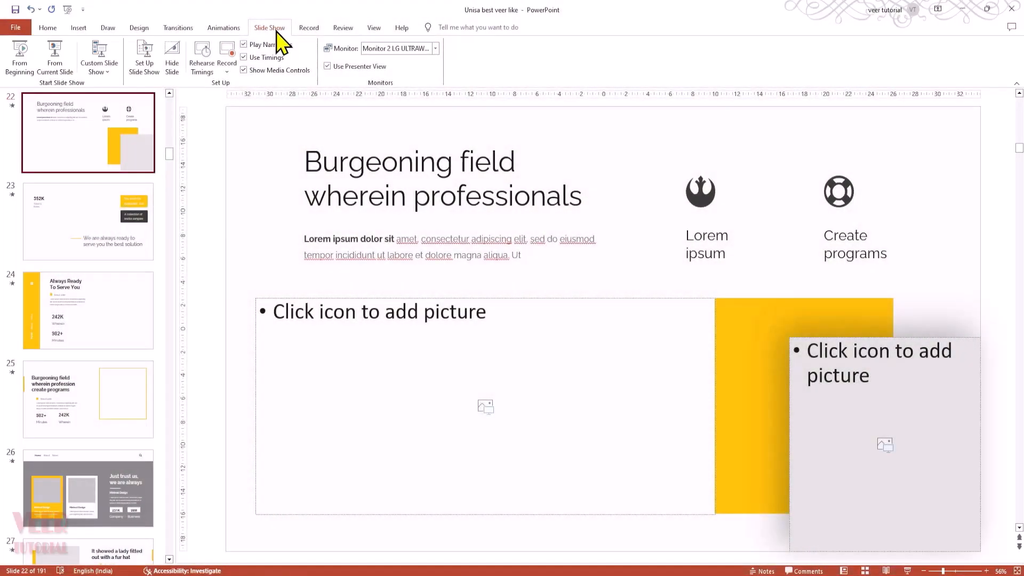
In the slide show setup, try the individual window and kiosk show types, and switch back to Presented by a speaker (full screen)
left_click(145, 67)
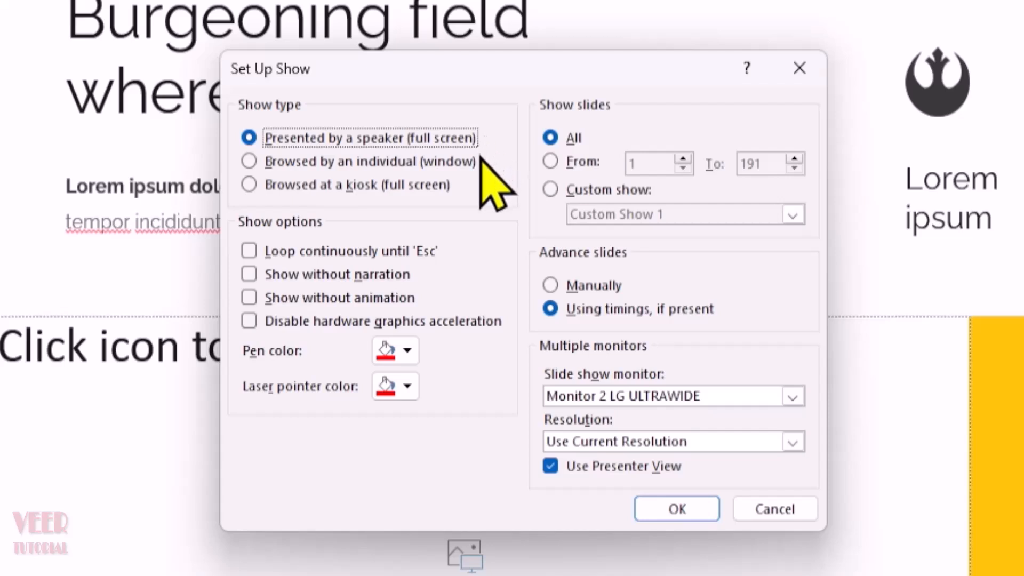
left_click(446, 165)
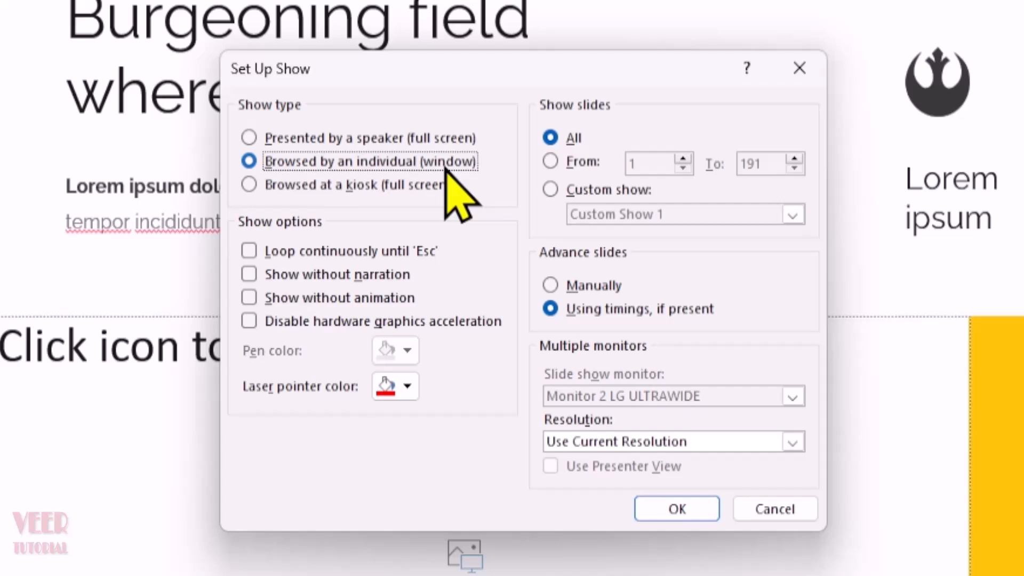
left_click(381, 185)
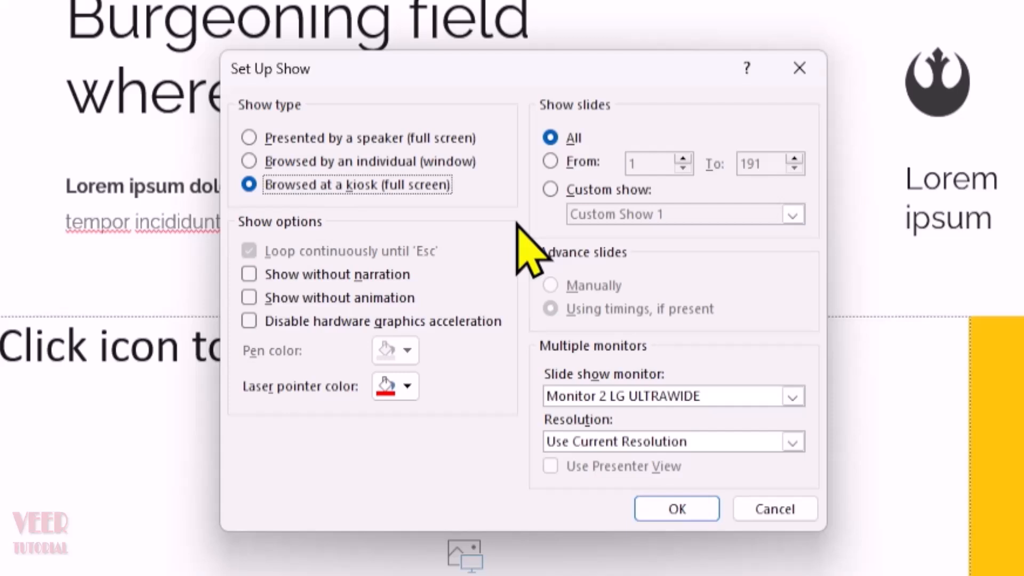
left_click(250, 138)
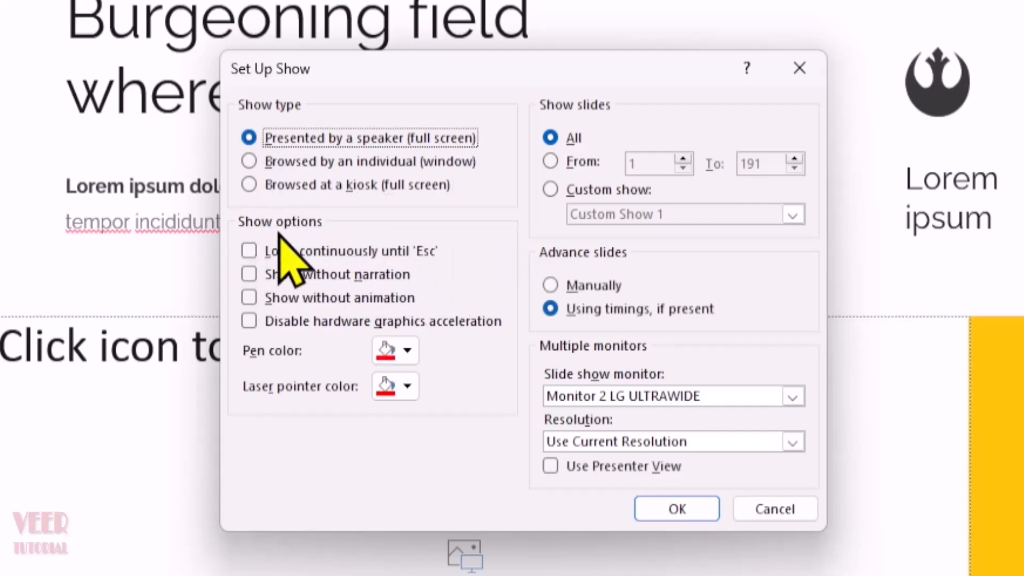
Try the options for showing without narration, without animation and with hardware graphics acceleration disabled, and clear all three again
left_click(392, 274)
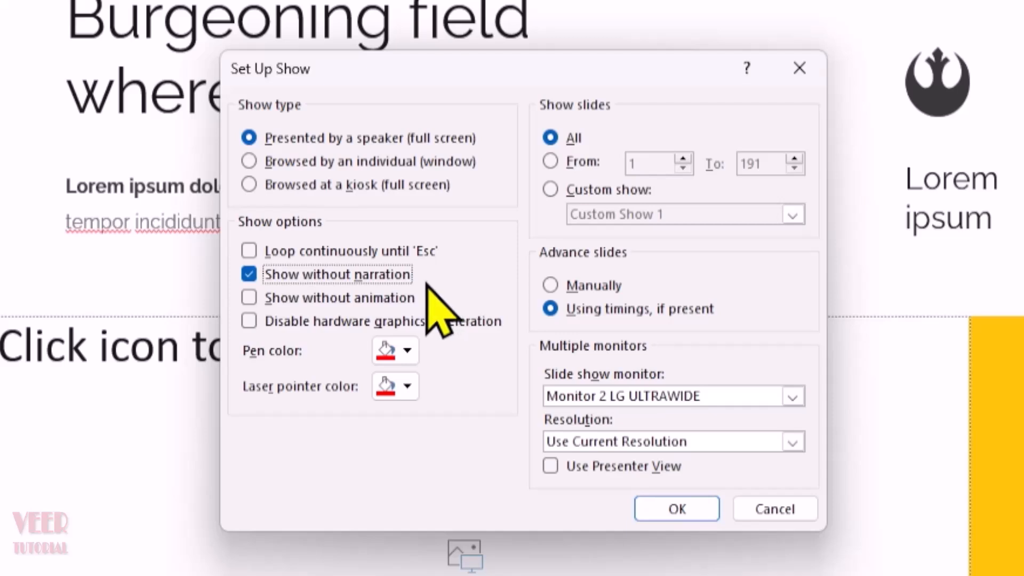
left_click(389, 298)
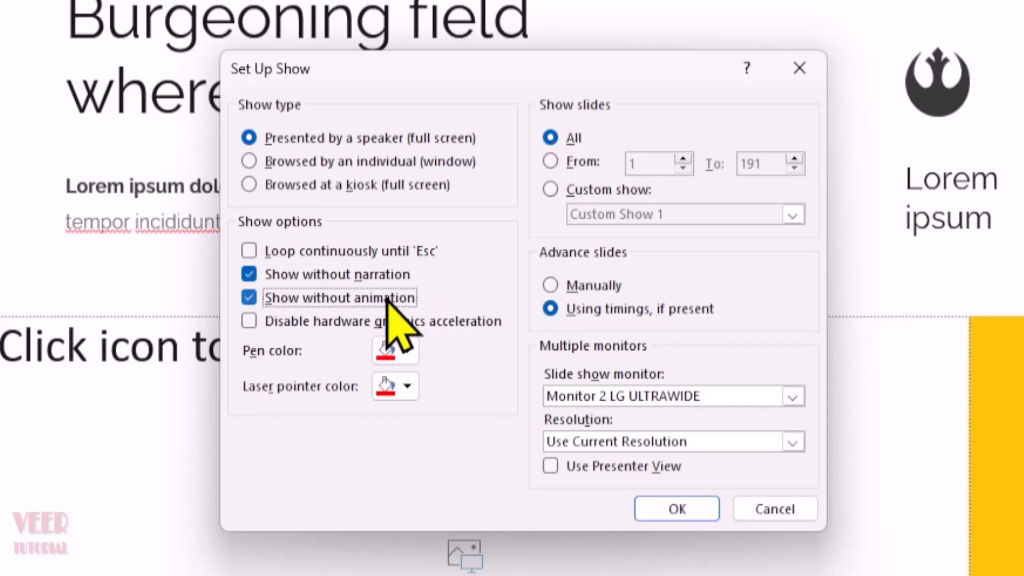
left_click(341, 322)
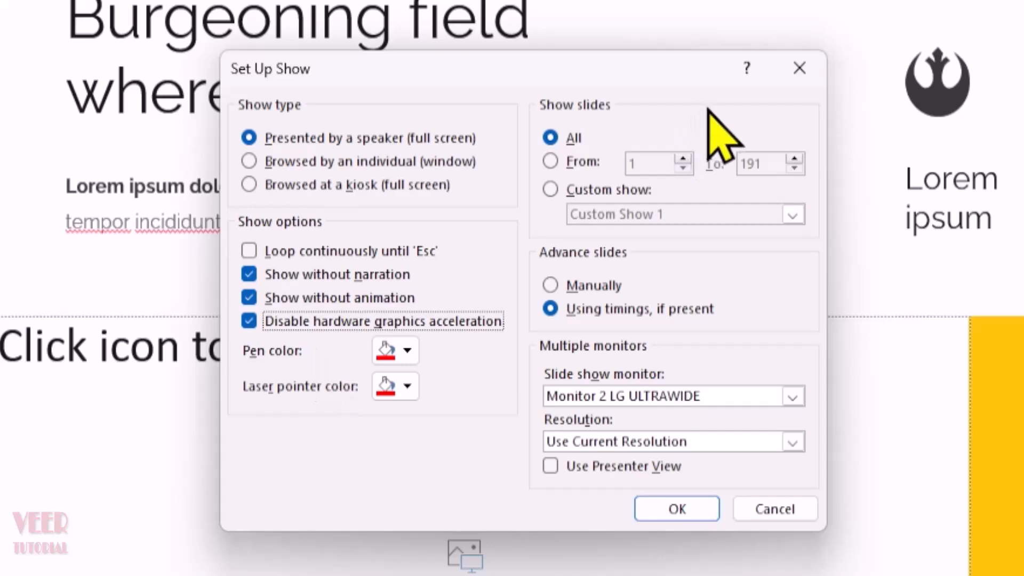
left_click(283, 274)
left_click(283, 298)
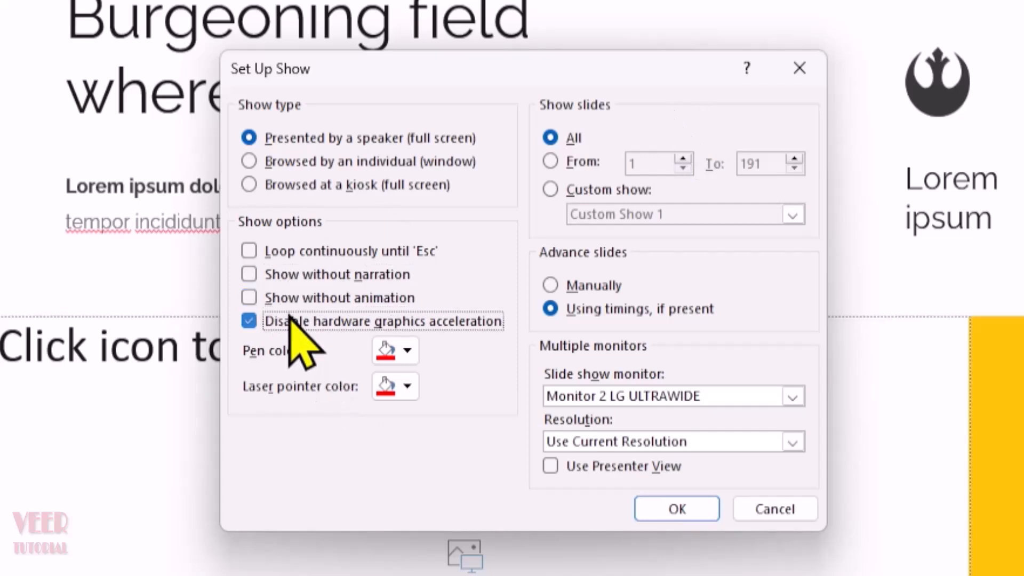
left_click(291, 320)
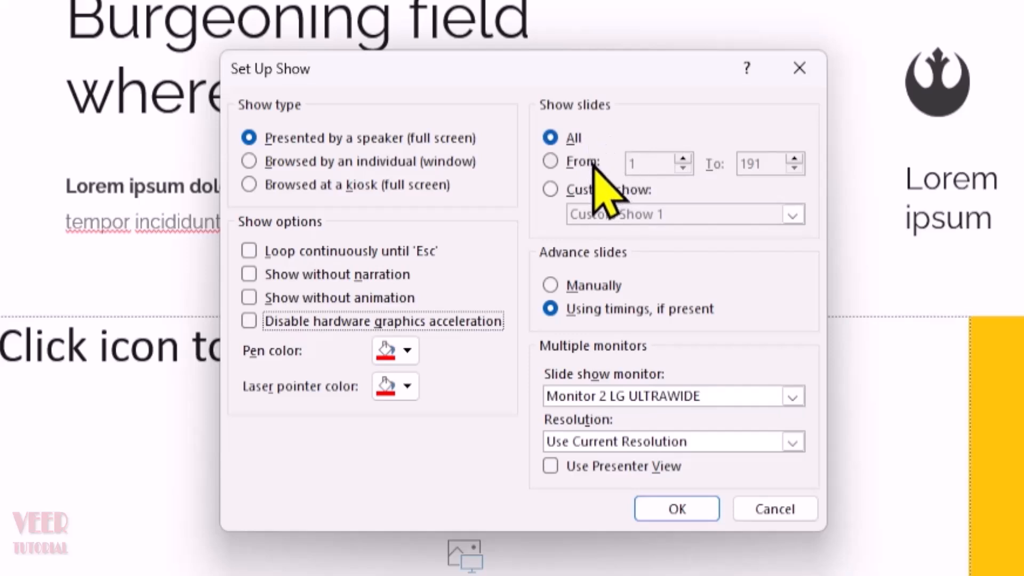
Try limiting the shown slides to a from-to range and to Custom Show 1, and restore the choice to All
left_click(564, 161)
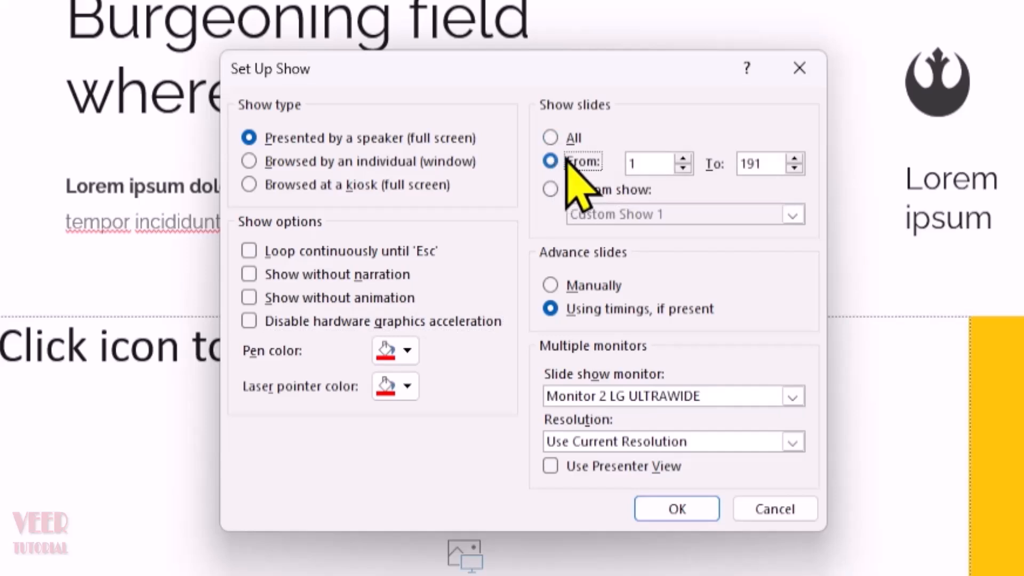
left_click(551, 189)
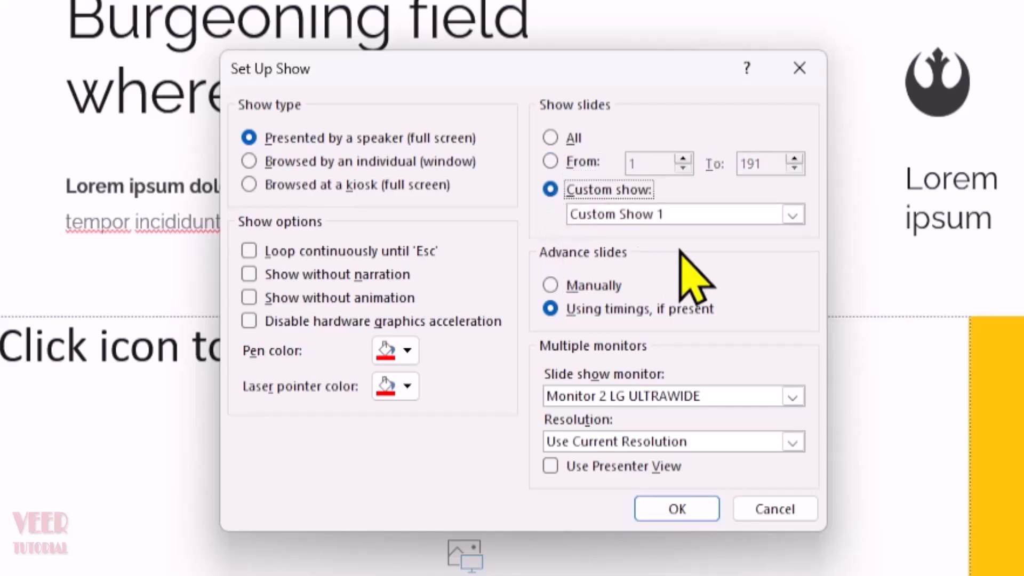
left_click(793, 215)
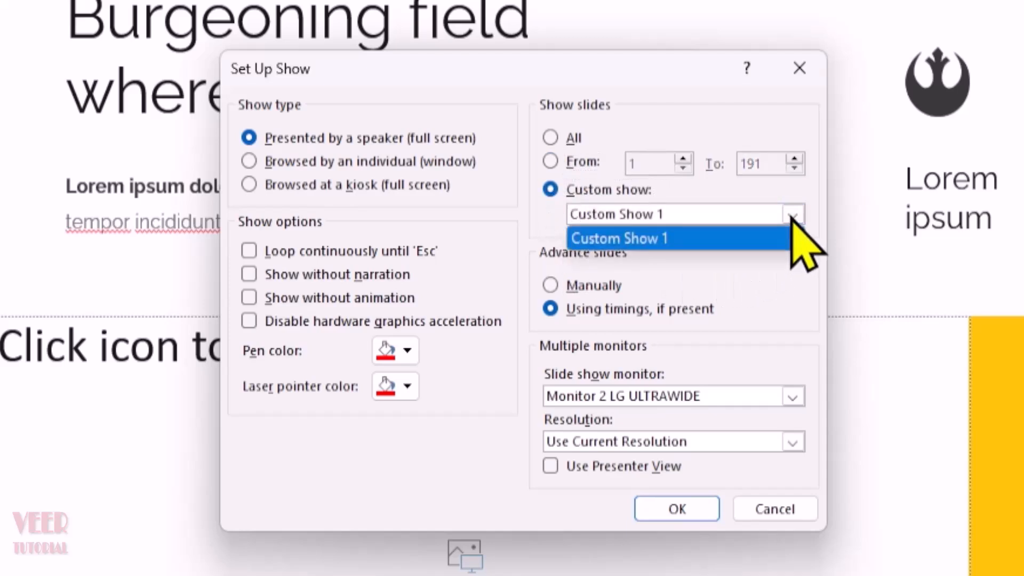
left_click(703, 122)
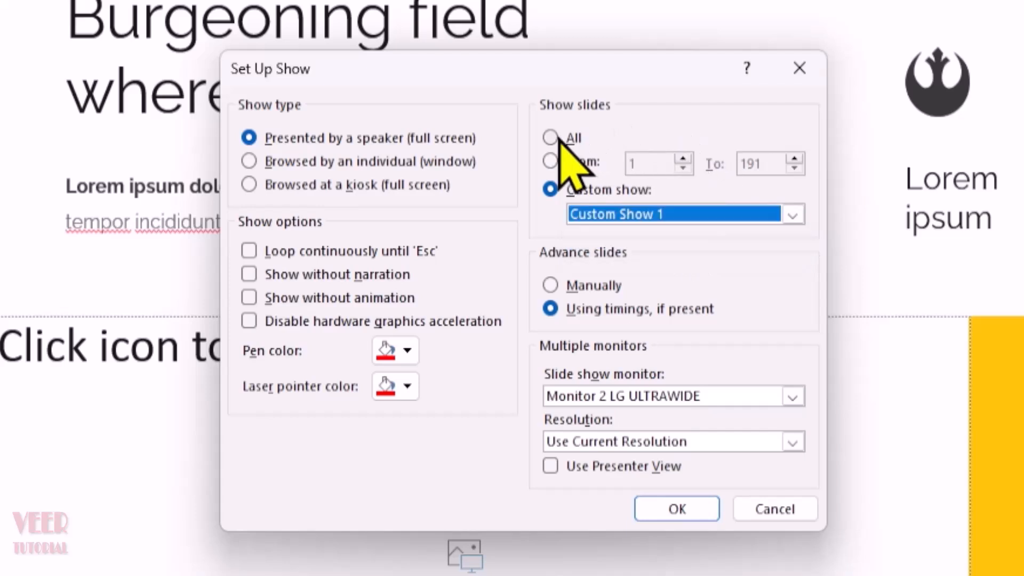
left_click(558, 136)
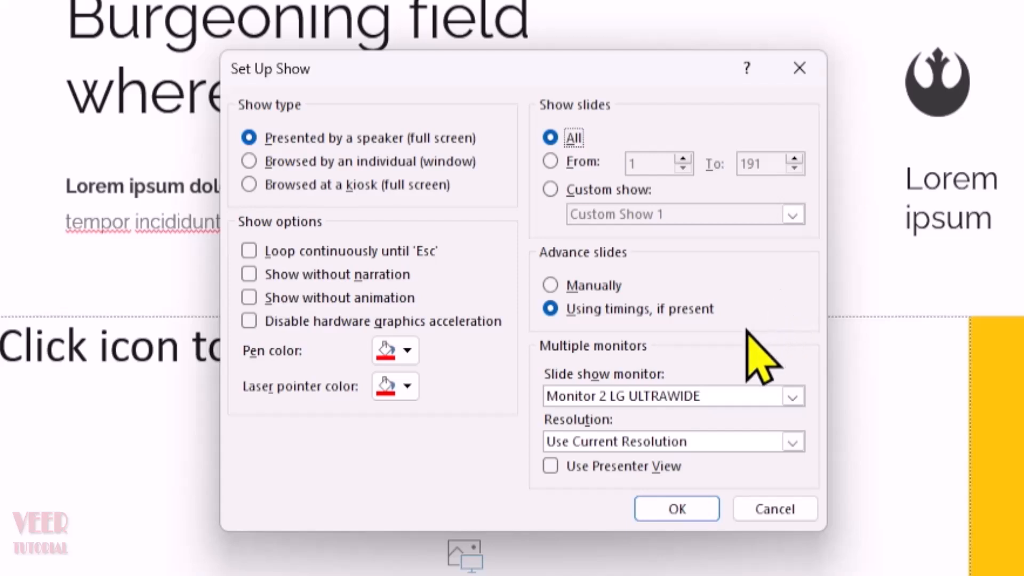
Try advancing slides manually, view the available slide show resolutions, and close the slide show setup
left_click(565, 286)
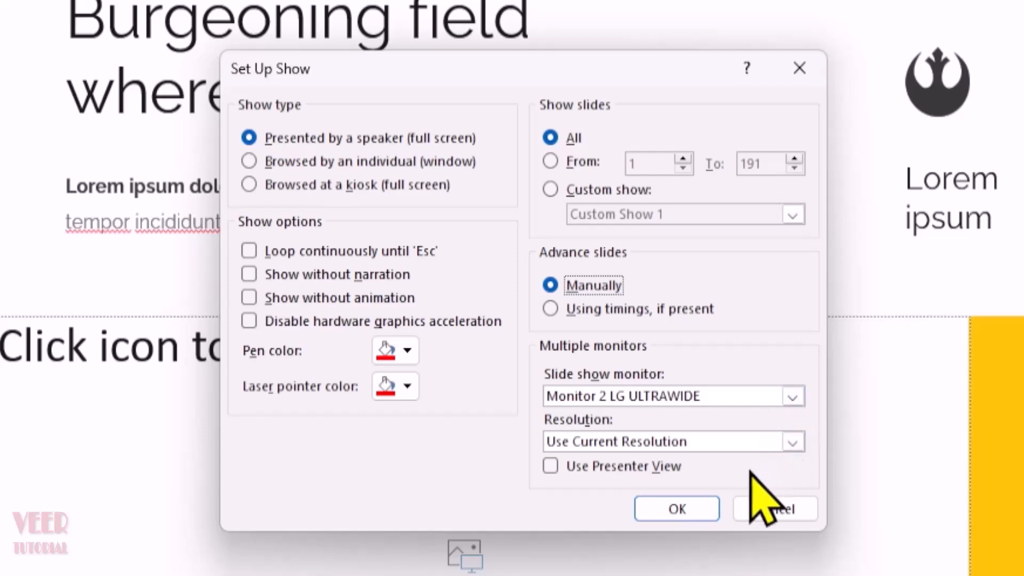
left_click(791, 443)
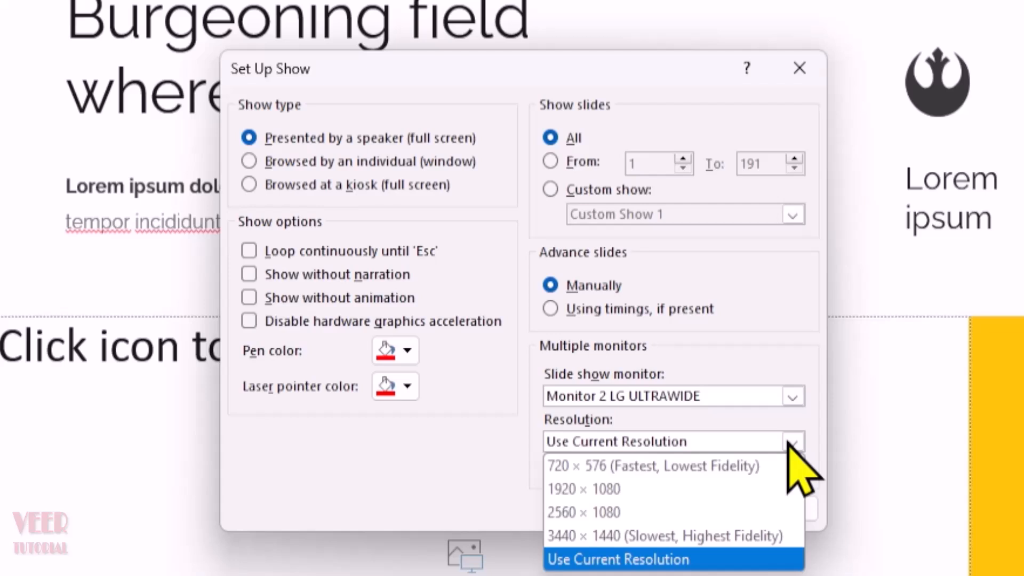
left_click(769, 255)
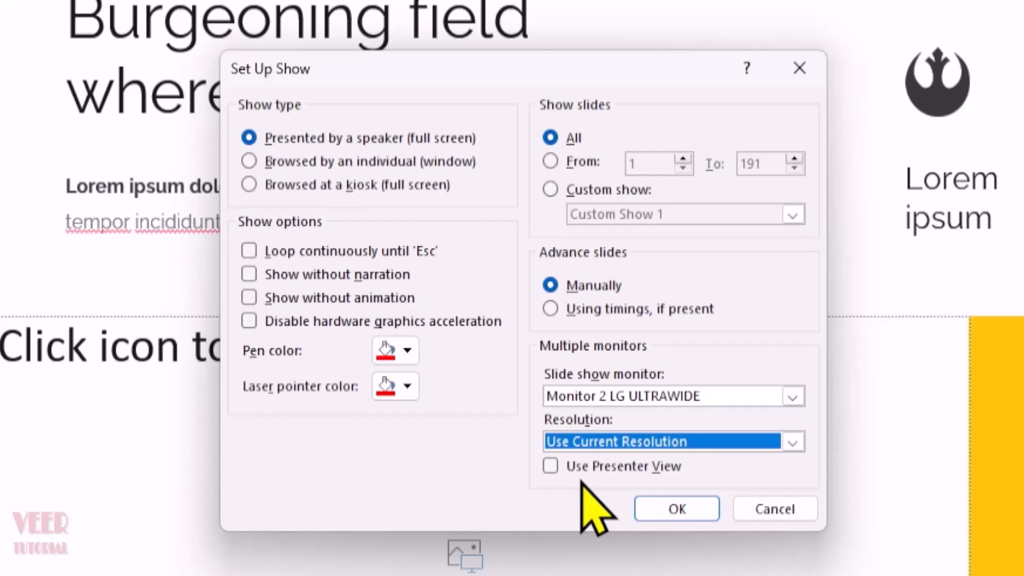
left_click(677, 509)
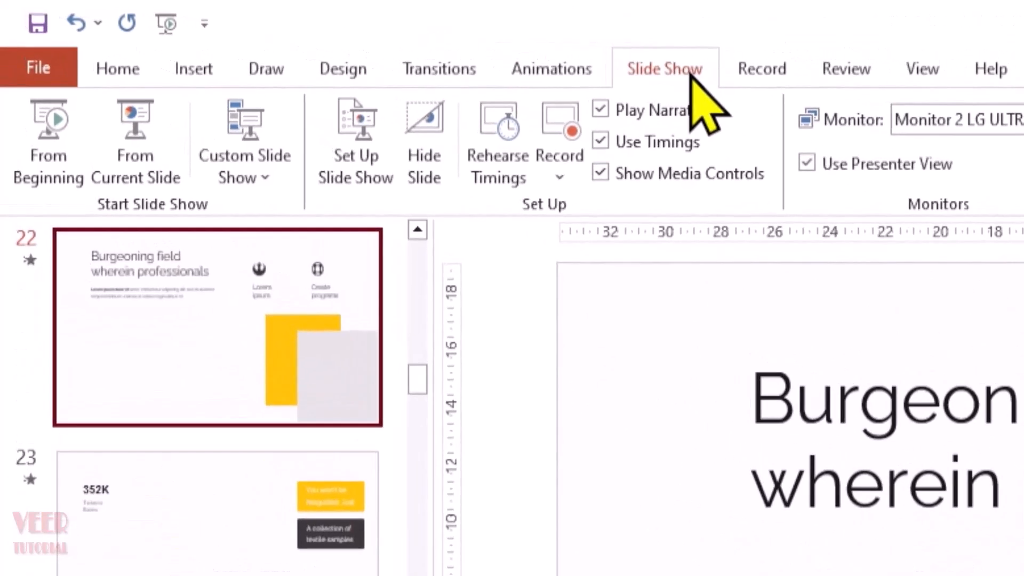
Open the slide show recording window for the presentation
left_click(574, 171)
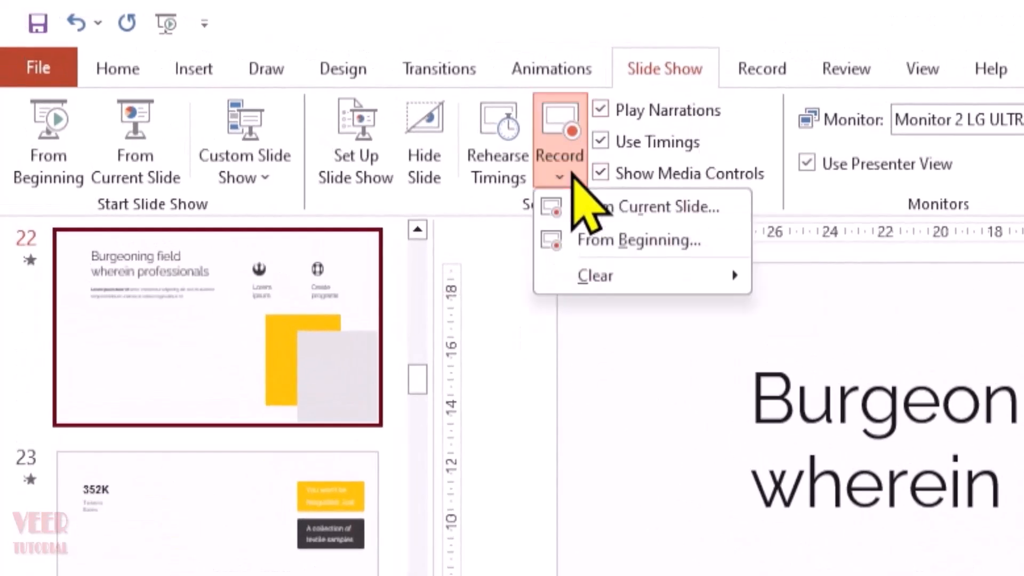
left_click(714, 239)
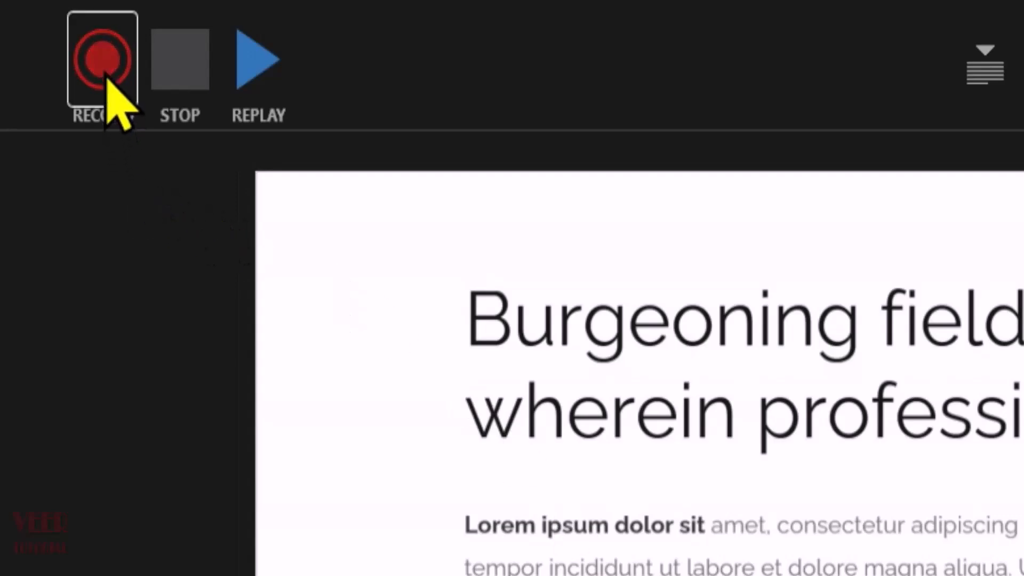
left_click(247, 80)
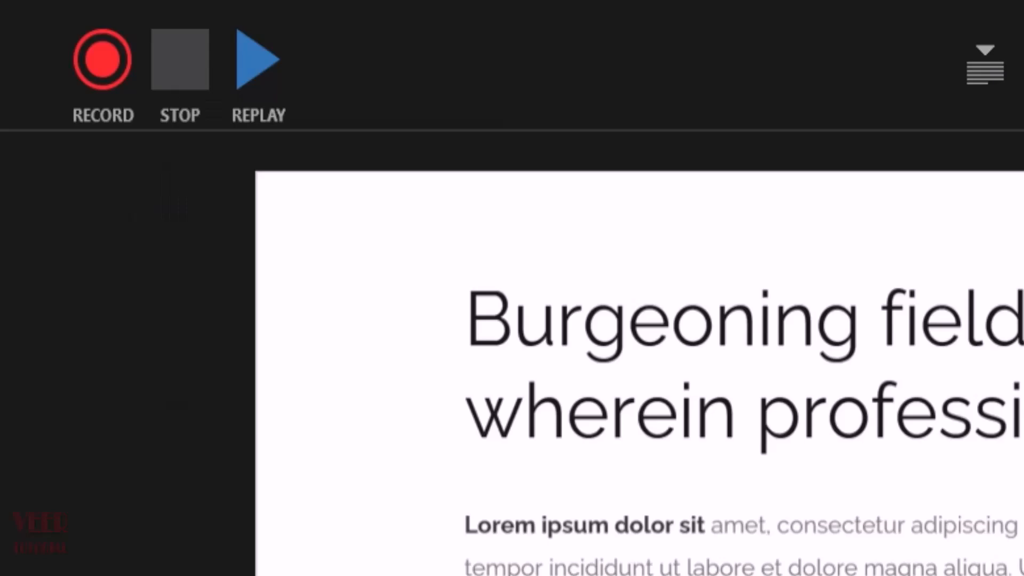
Review the microphone and camera choices in the recording settings, and leave the recording window
left_click(766, 38)
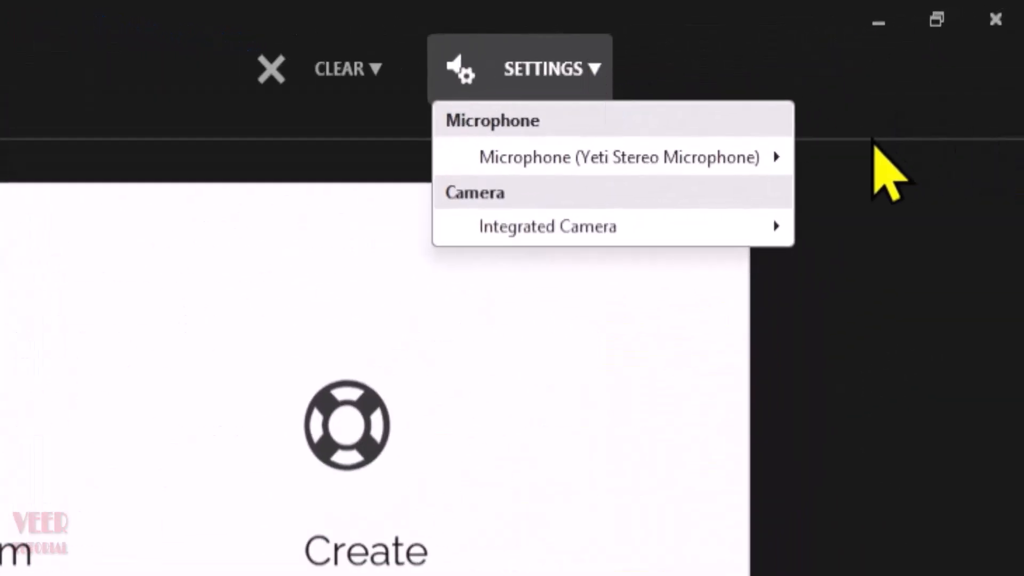
mouse_move(762, 162)
mouse_move(662, 227)
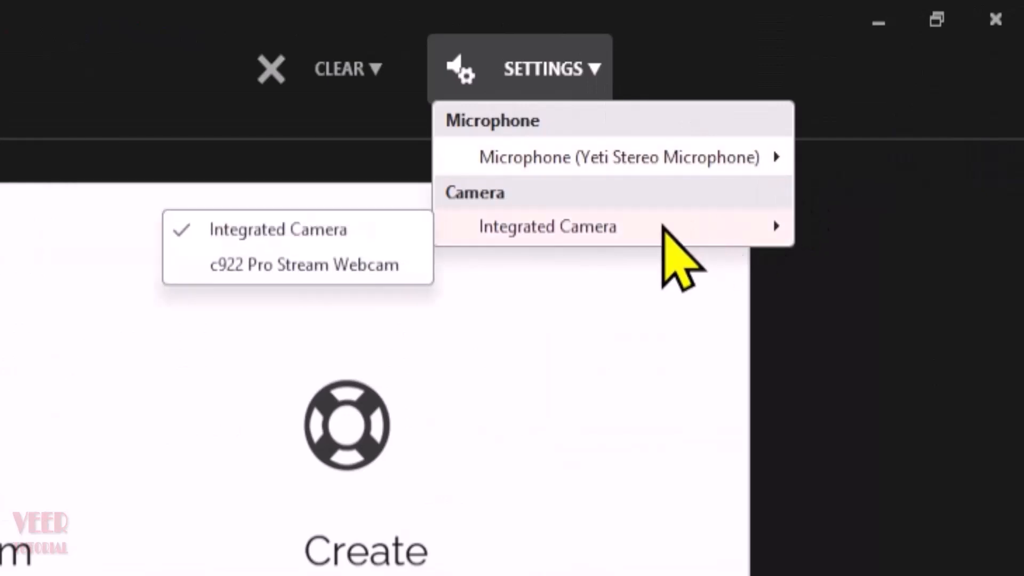
left_click(103, 104)
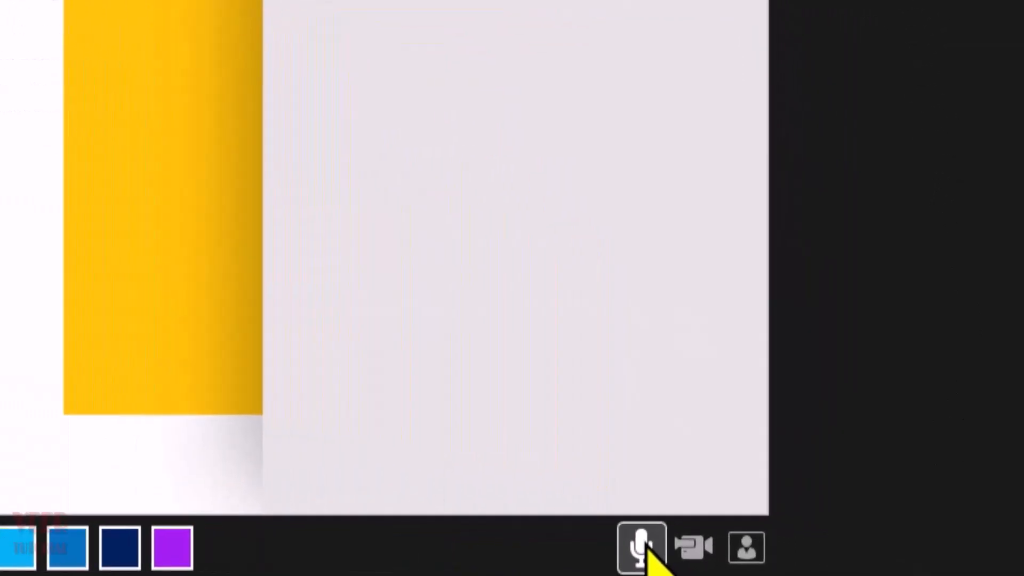
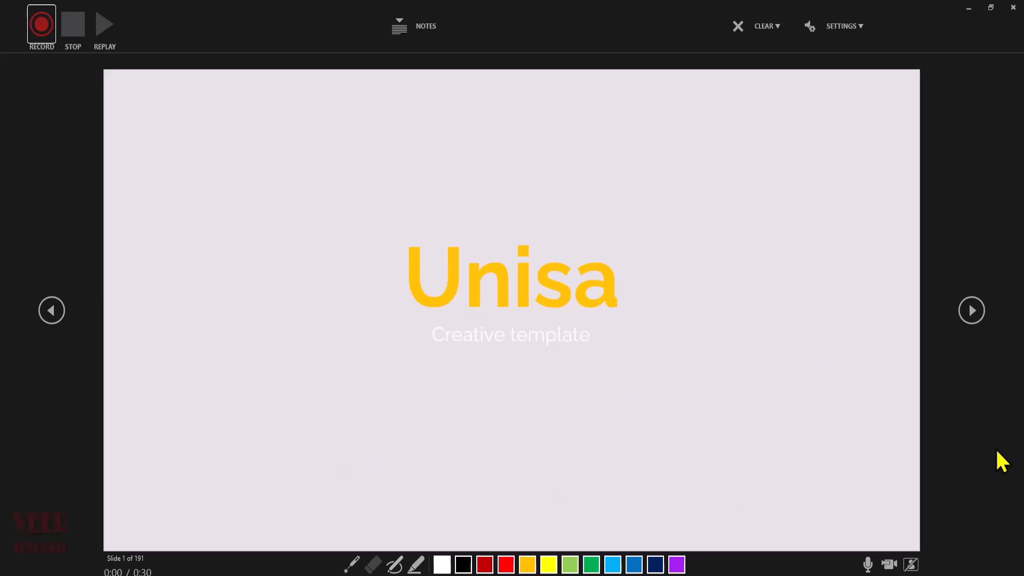
key("Escape")
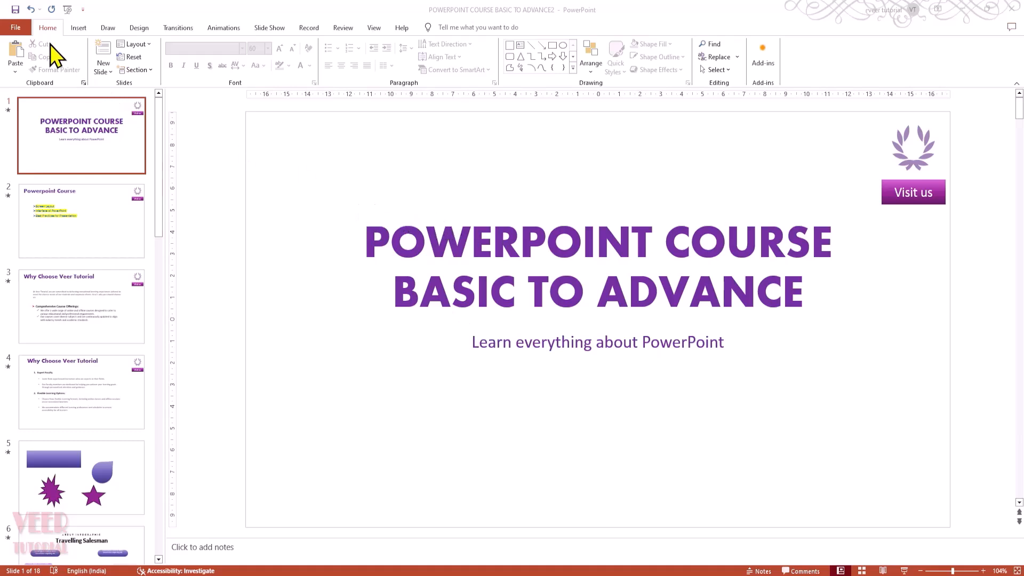
Review the video quality choices and the recorded timings and narrations choices for exporting the presentation as a video
left_click(15, 32)
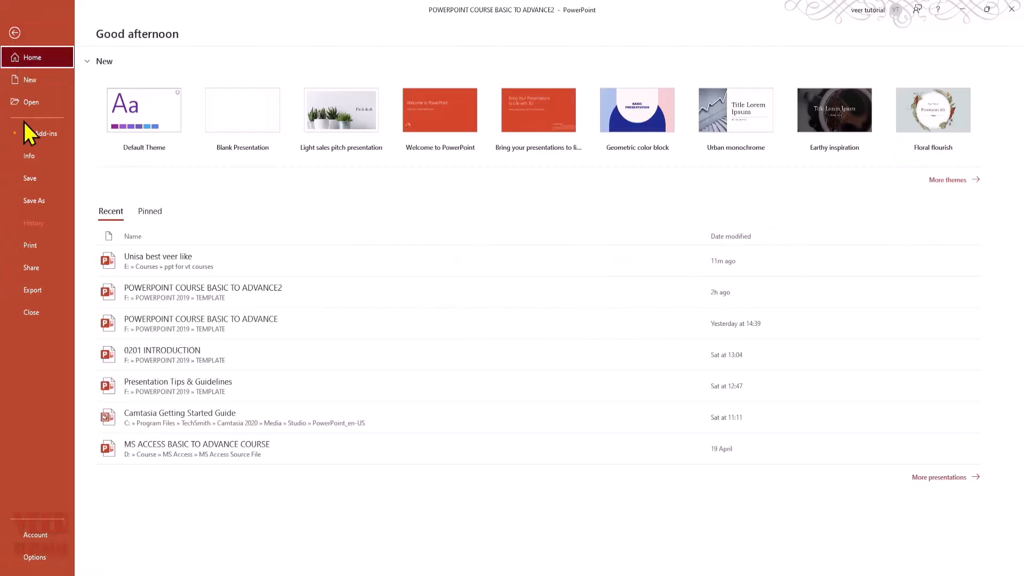
left_click(49, 286)
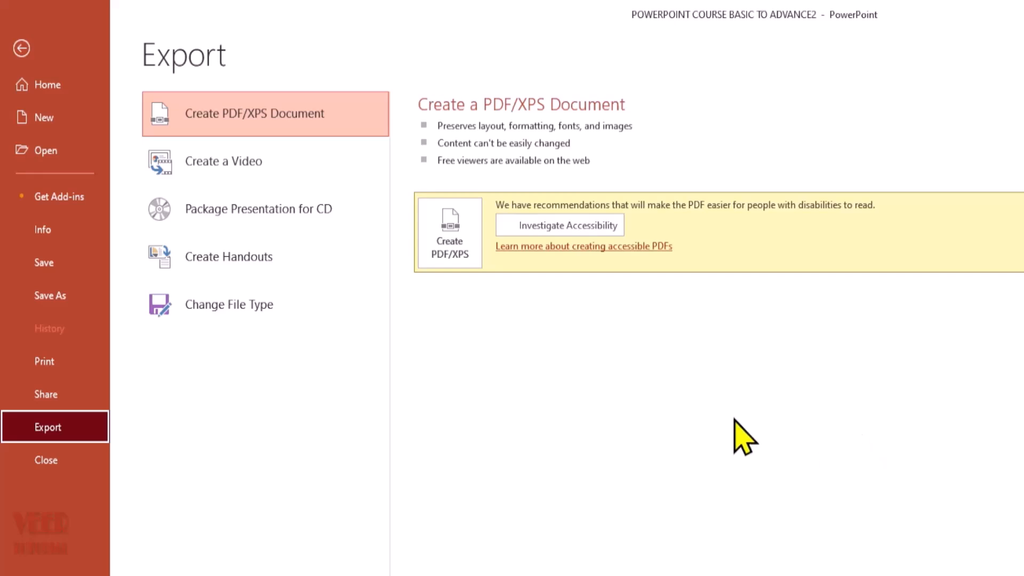
left_click(302, 181)
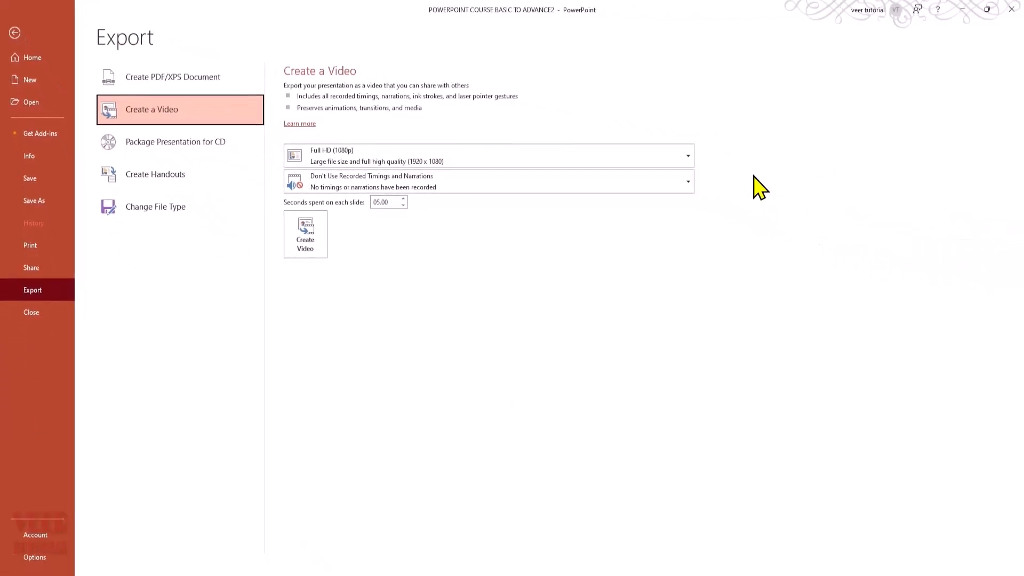
left_click(688, 156)
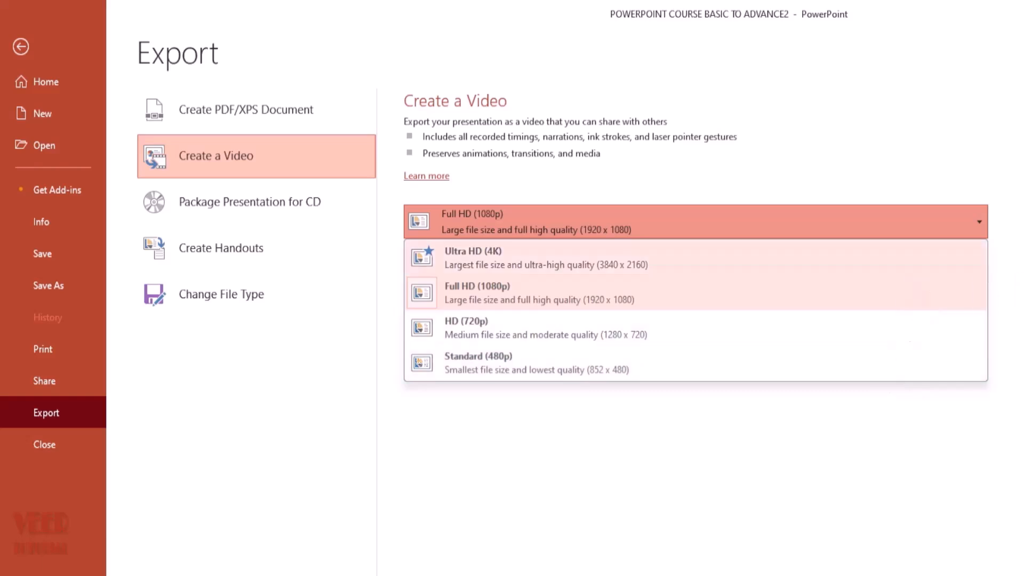
left_click(913, 286)
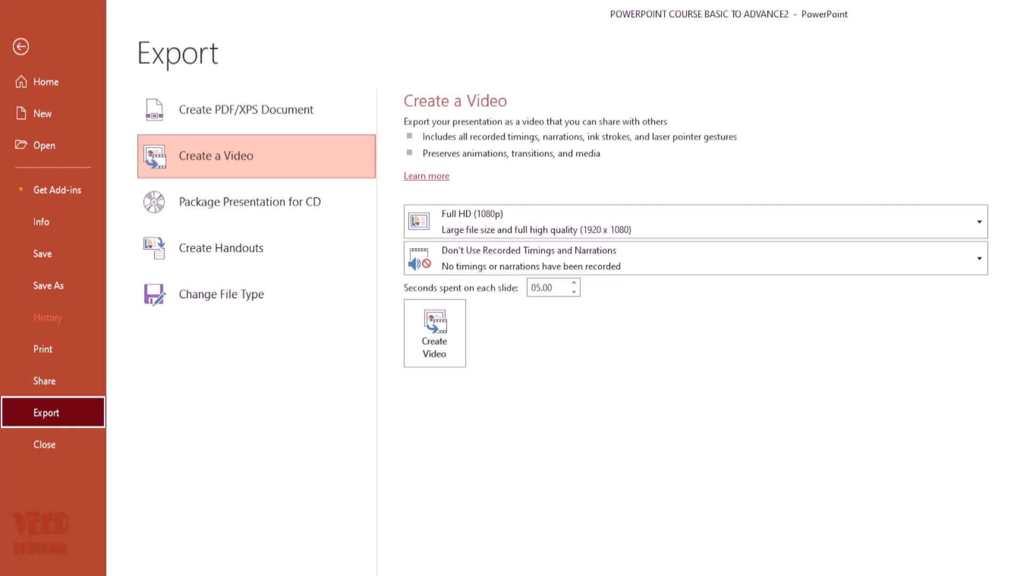
left_click(979, 261)
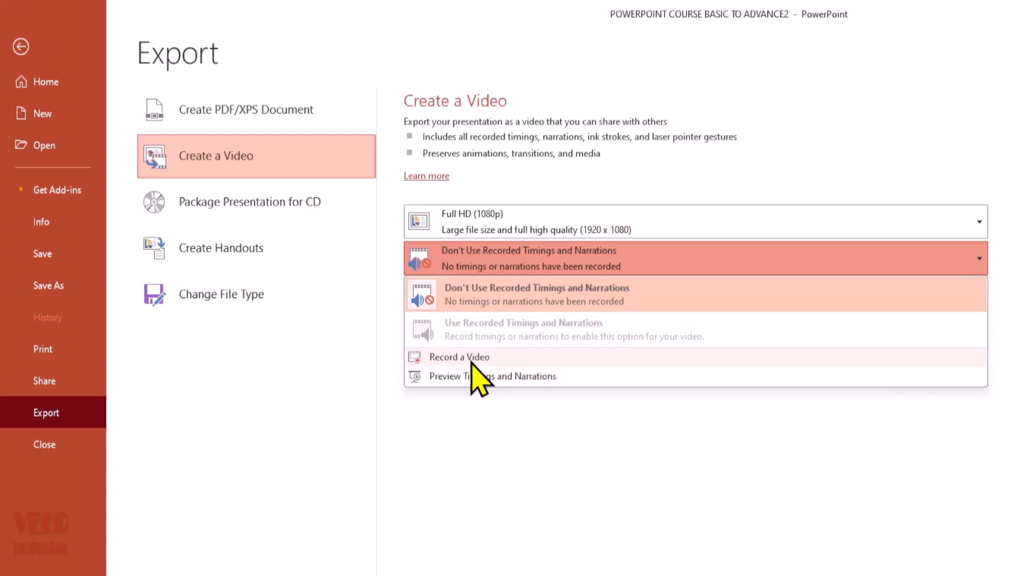
left_click(640, 488)
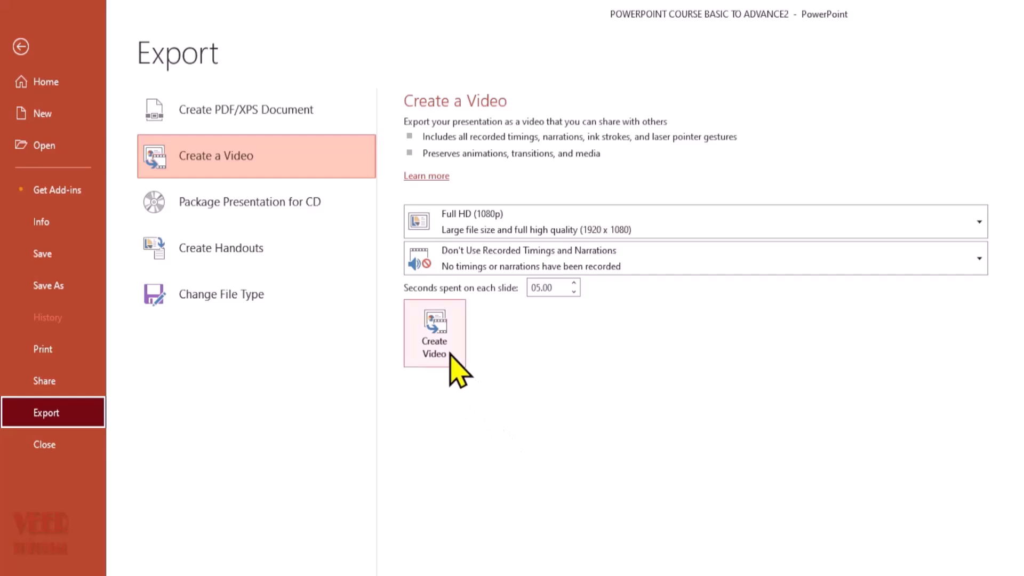
Review the CD package, handout and file type export choices, trying PowerPoint 97-2003 Presentation and Template, restore Presentation, and return to the slides
left_click(293, 223)
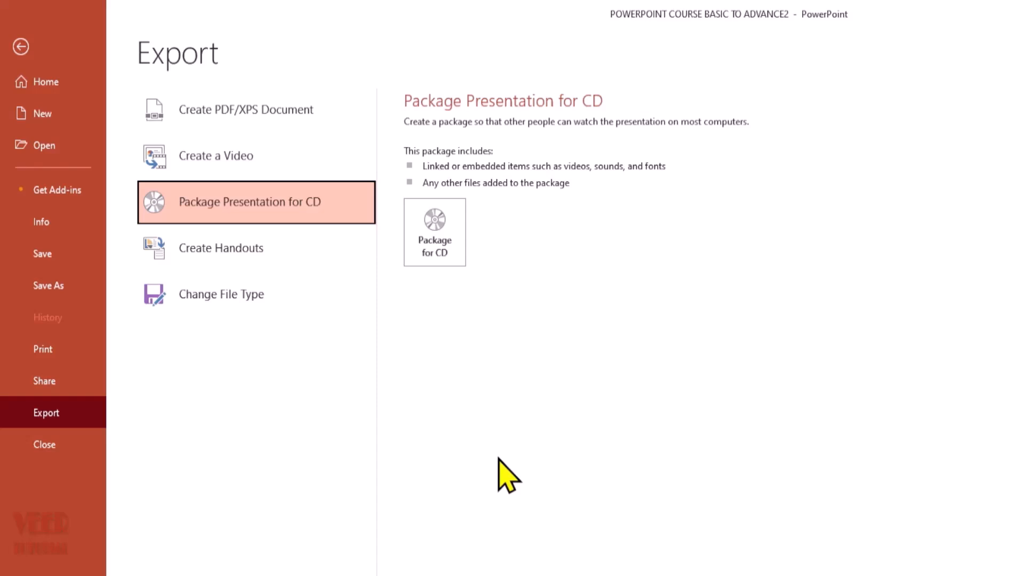
left_click(320, 261)
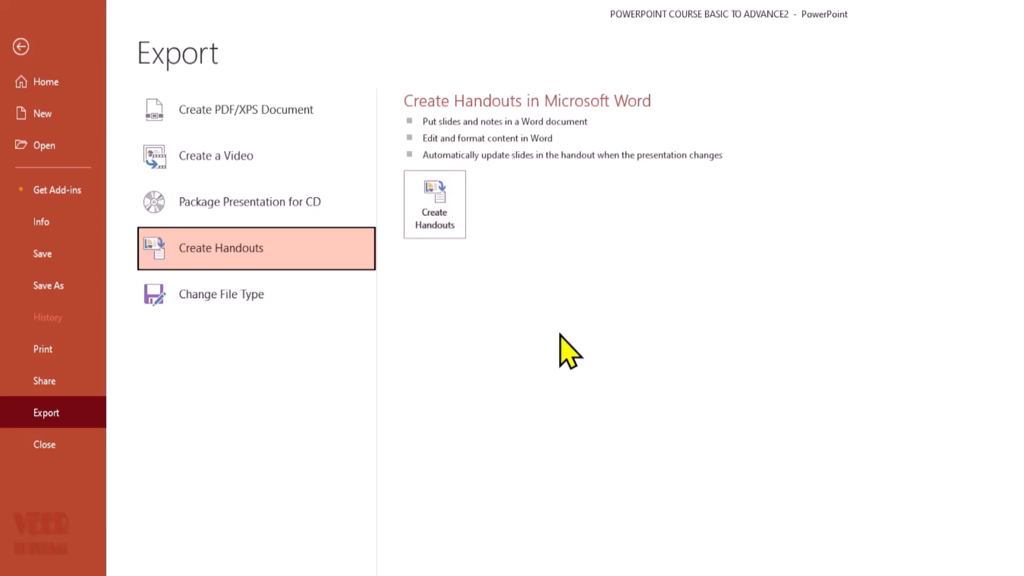
left_click(216, 294)
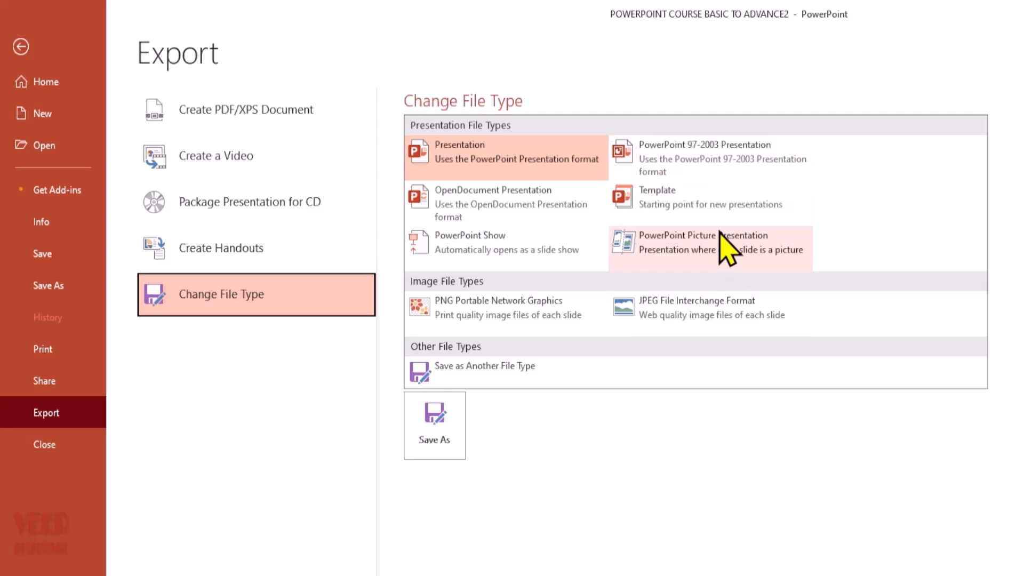
left_click(728, 164)
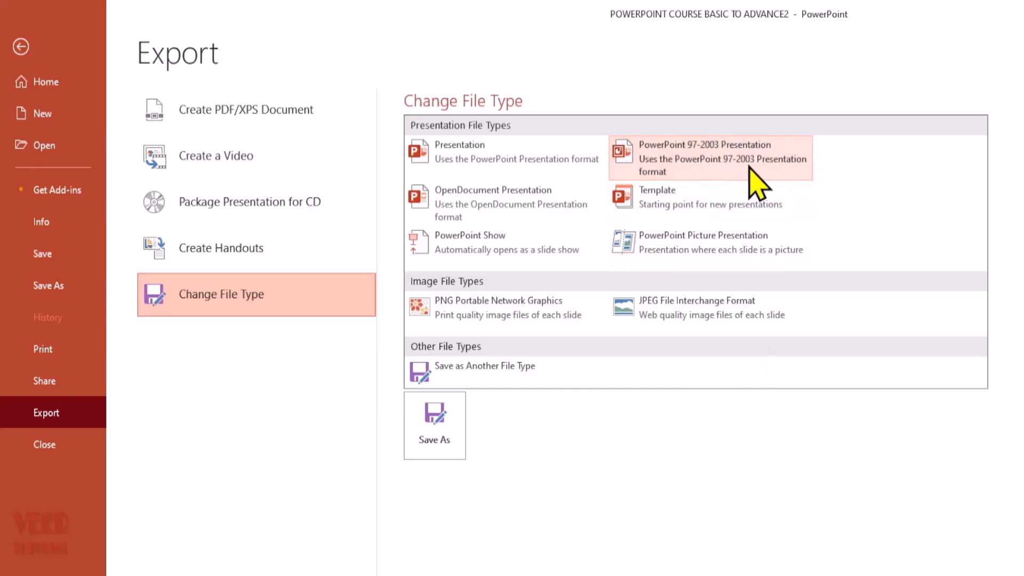
left_click(712, 213)
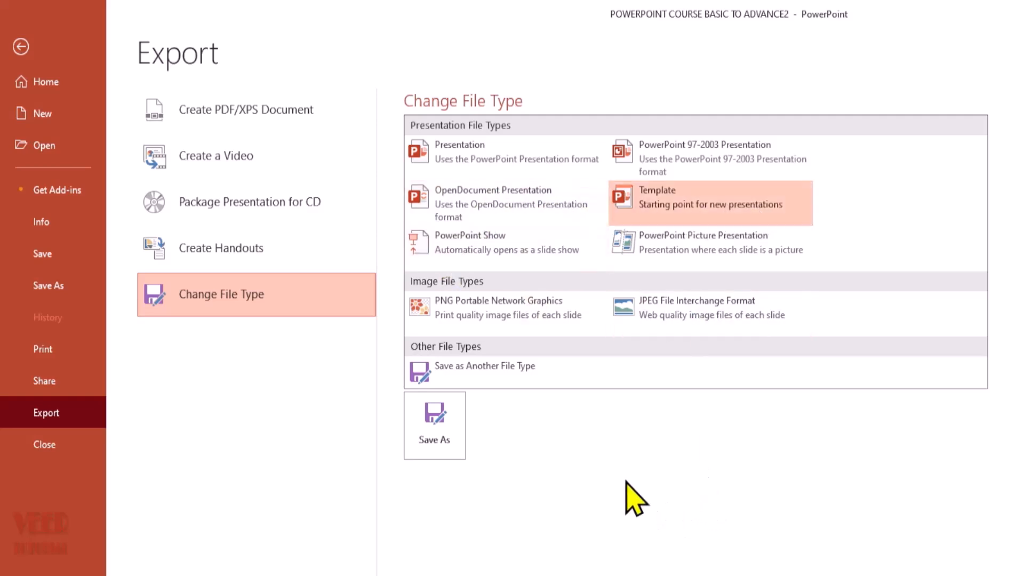
left_click(484, 165)
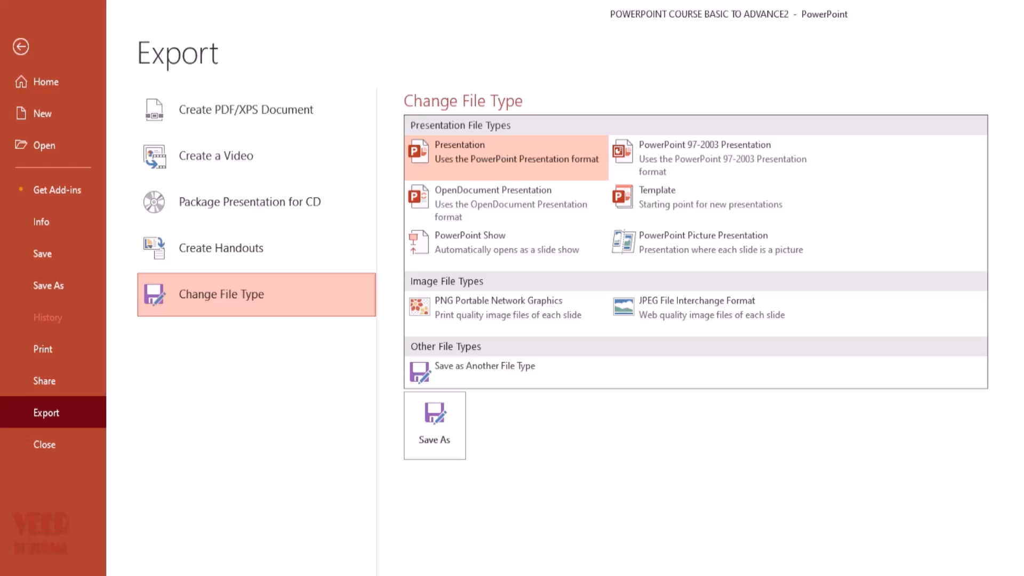
key("Escape")
key("Escape")
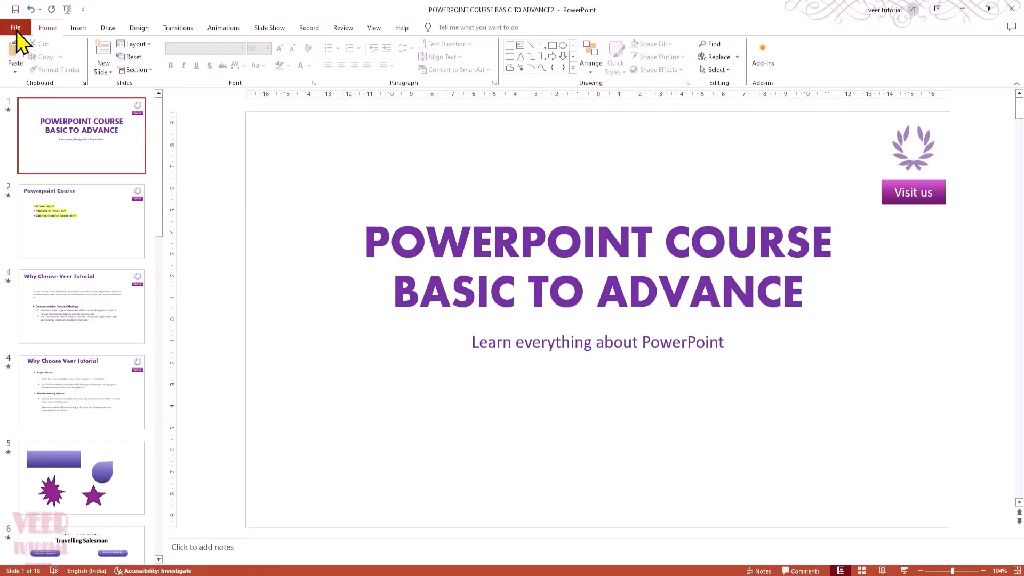
View the pages for creating a new presentation and opening an existing one
left_click(17, 31)
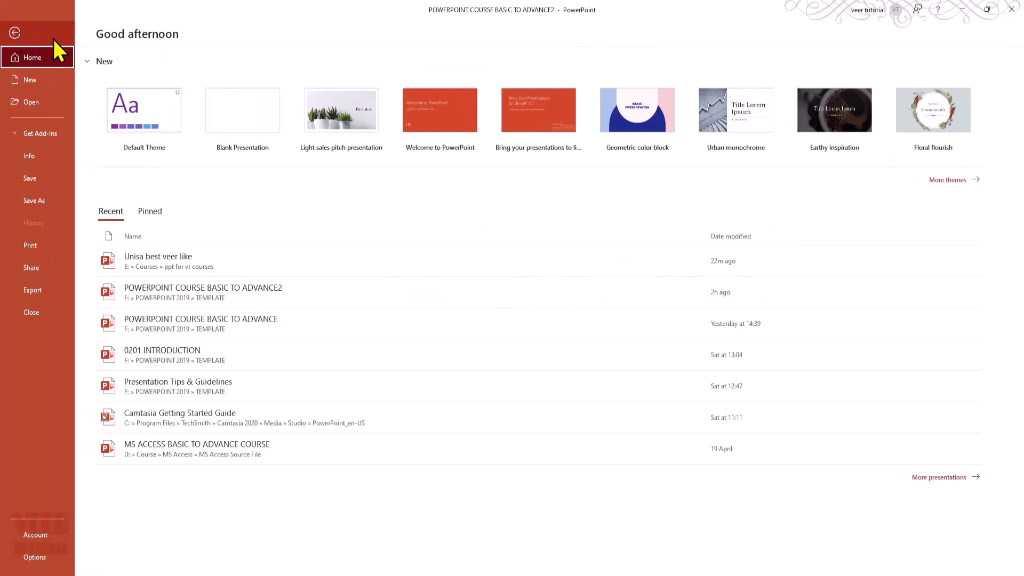
left_click(44, 81)
left_click(38, 104)
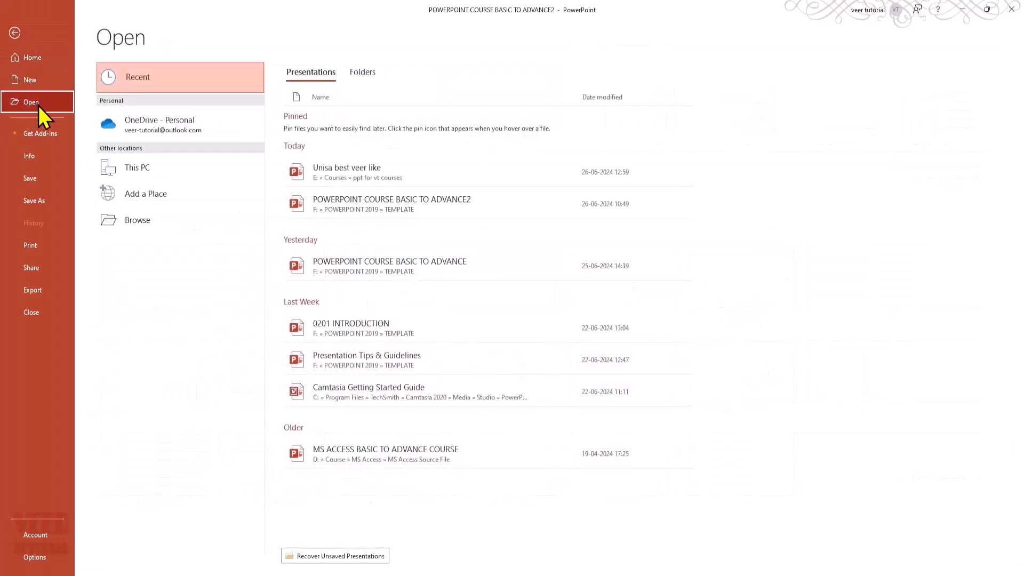
Browse the popular add-ins in the Office Add-ins store, and close the store
left_click(37, 133)
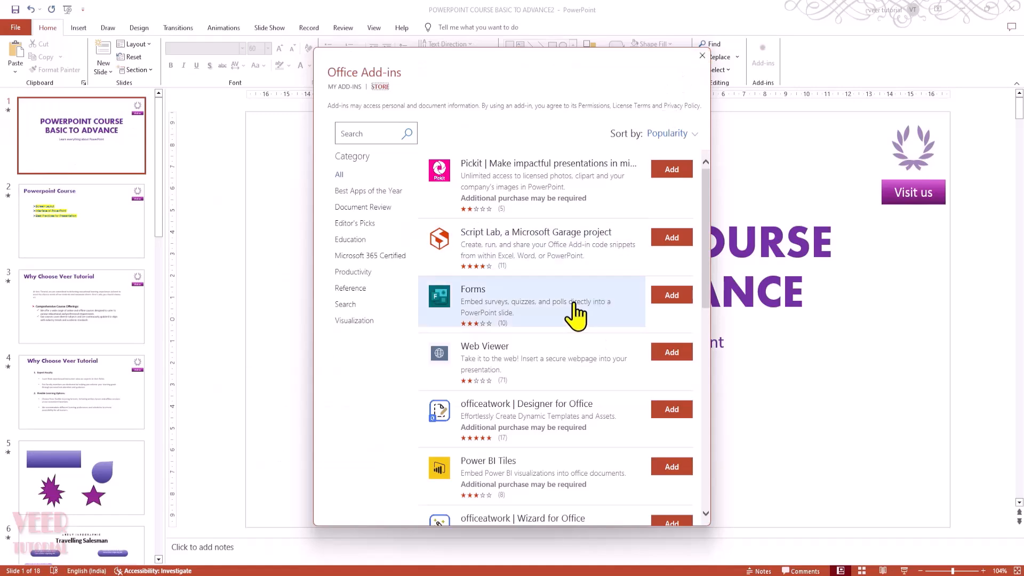
scroll(576, 315, "down", 5)
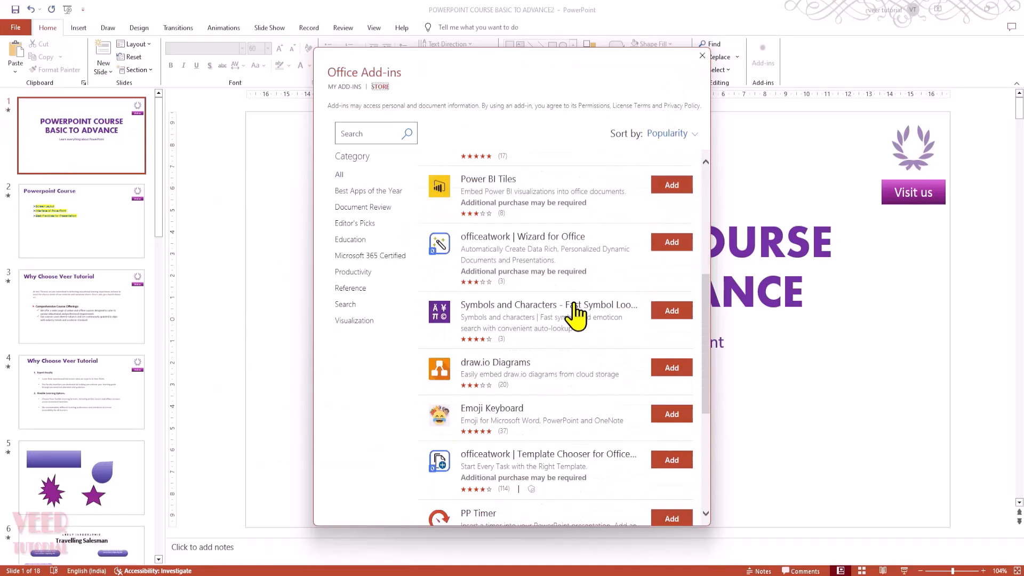
scroll(576, 315, "up", 1)
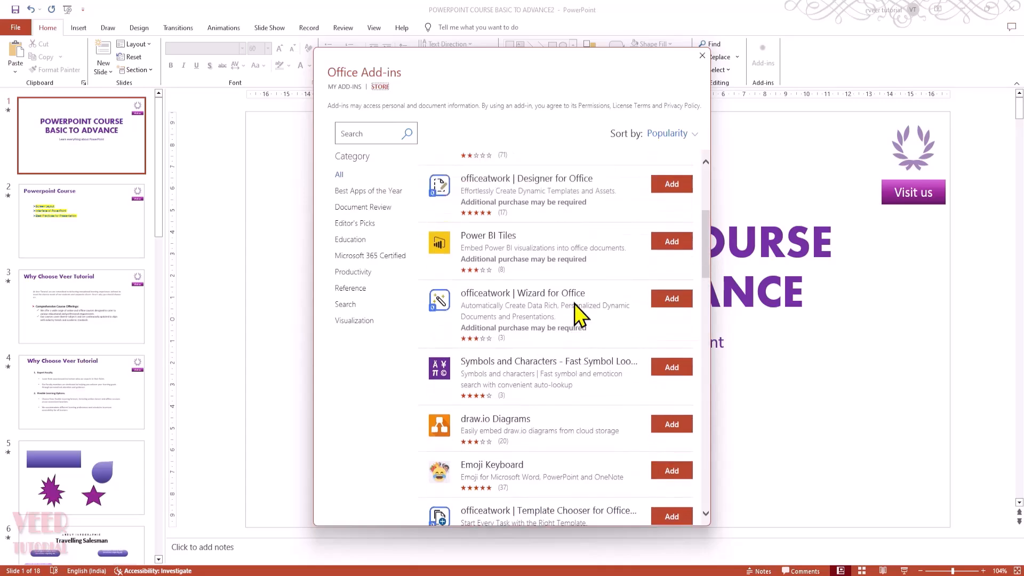
scroll(576, 314, "up", 5)
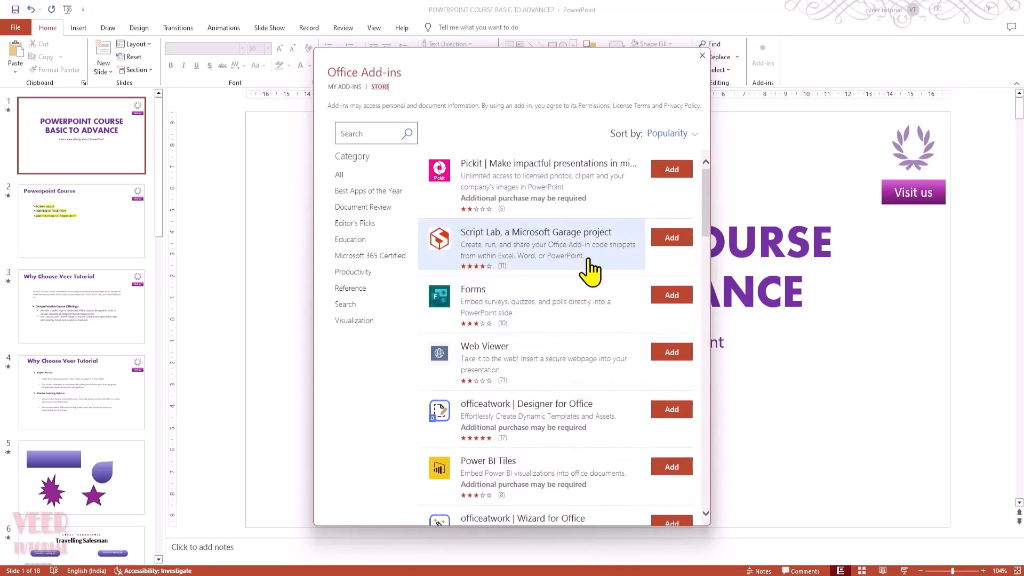
left_click(702, 56)
View the presentation's properties and protection options on the Info page, and save the presentation
left_click(16, 29)
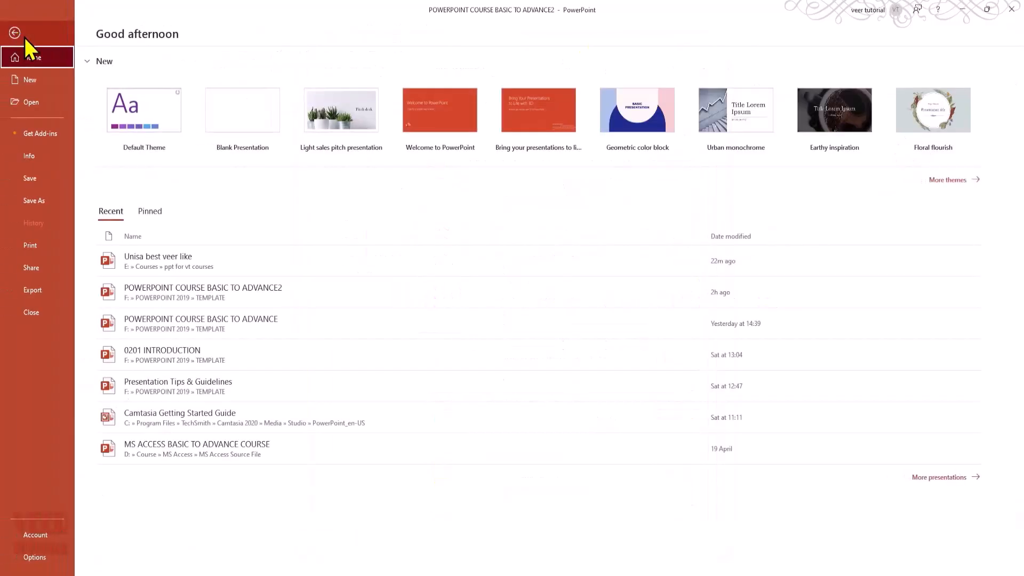
left_click(45, 157)
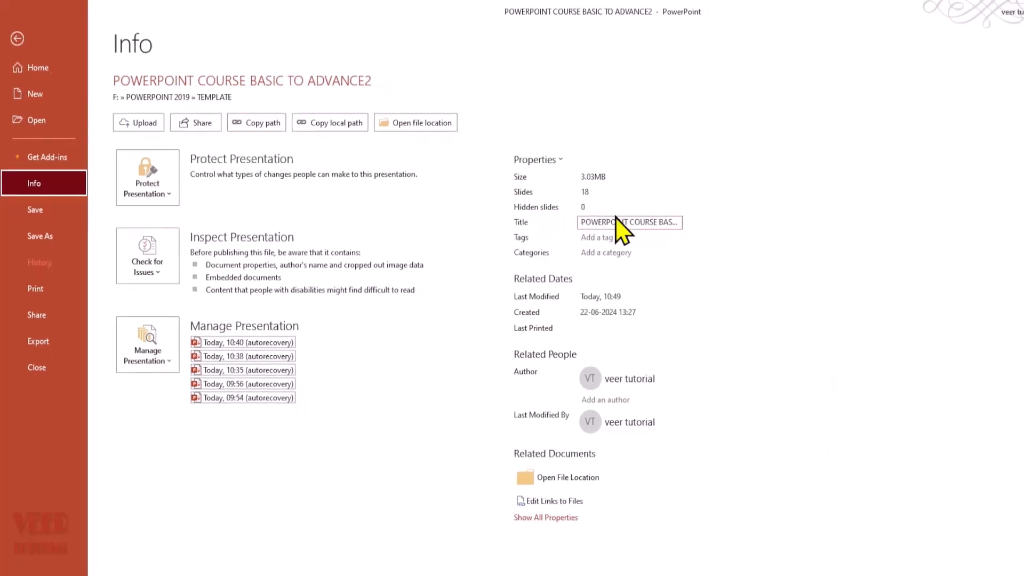
left_click(44, 180)
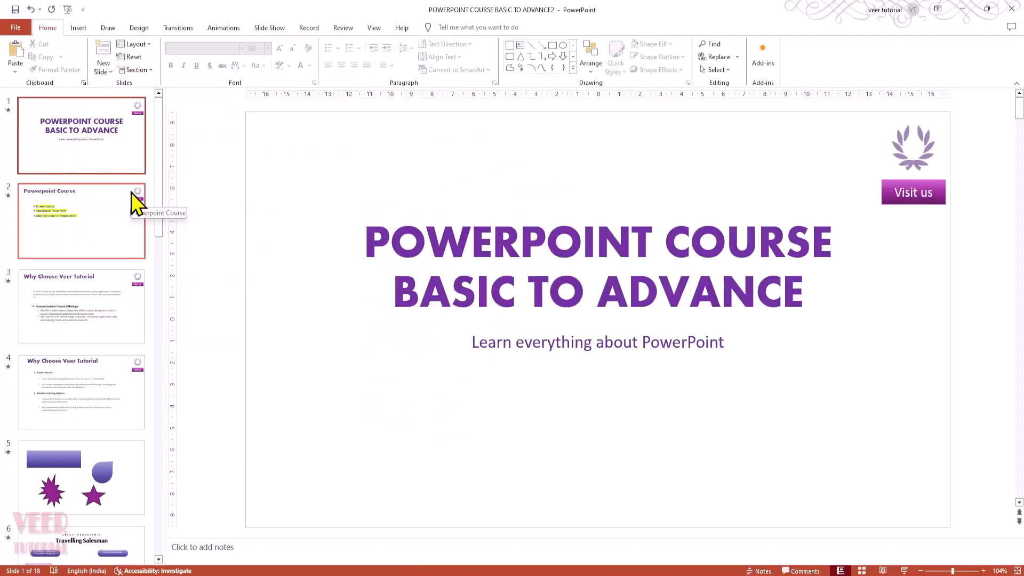
Review the print settings for one-sided or double-sided printing, collation and color mode without changing them
left_click(16, 27)
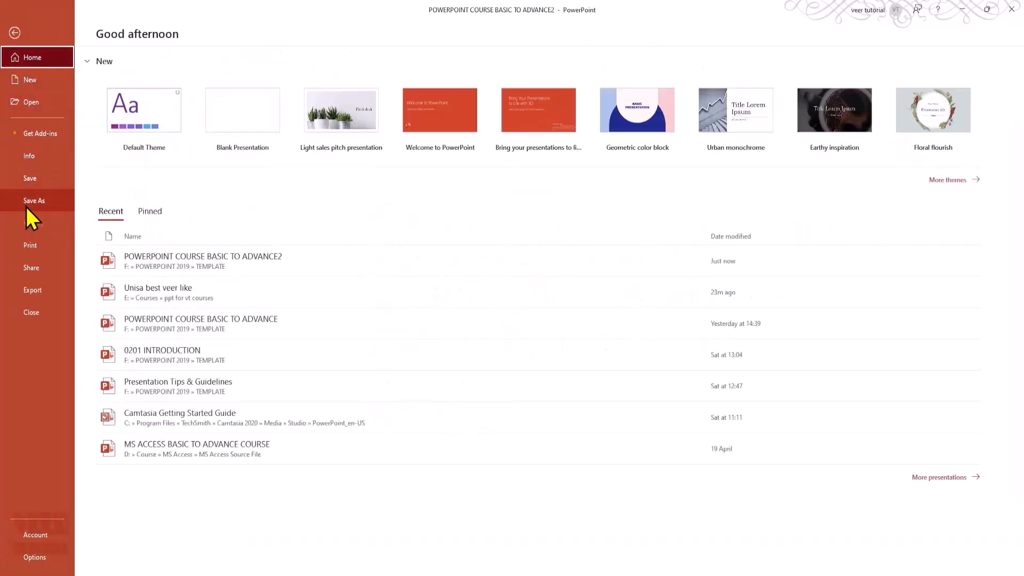
left_click(34, 238)
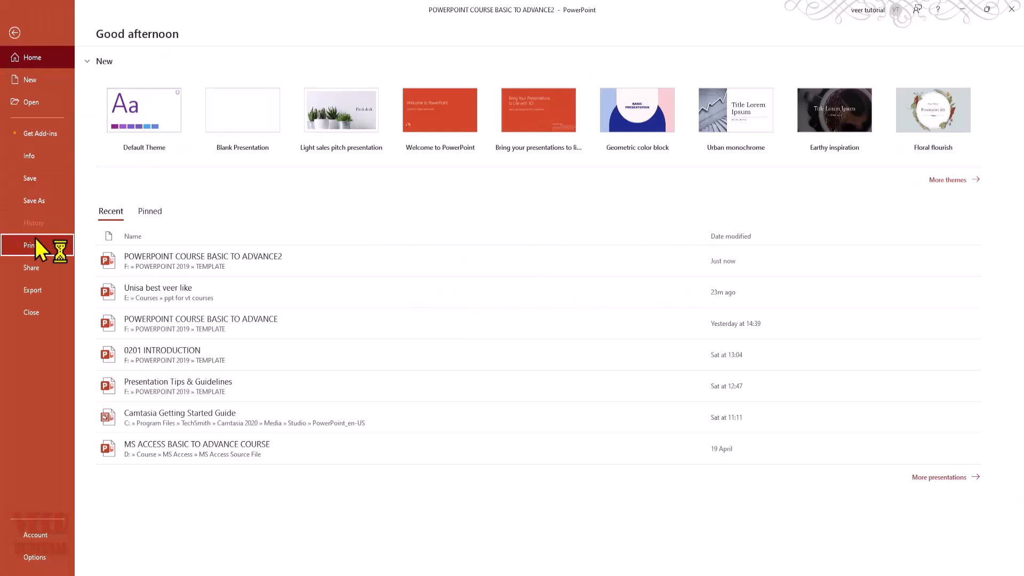
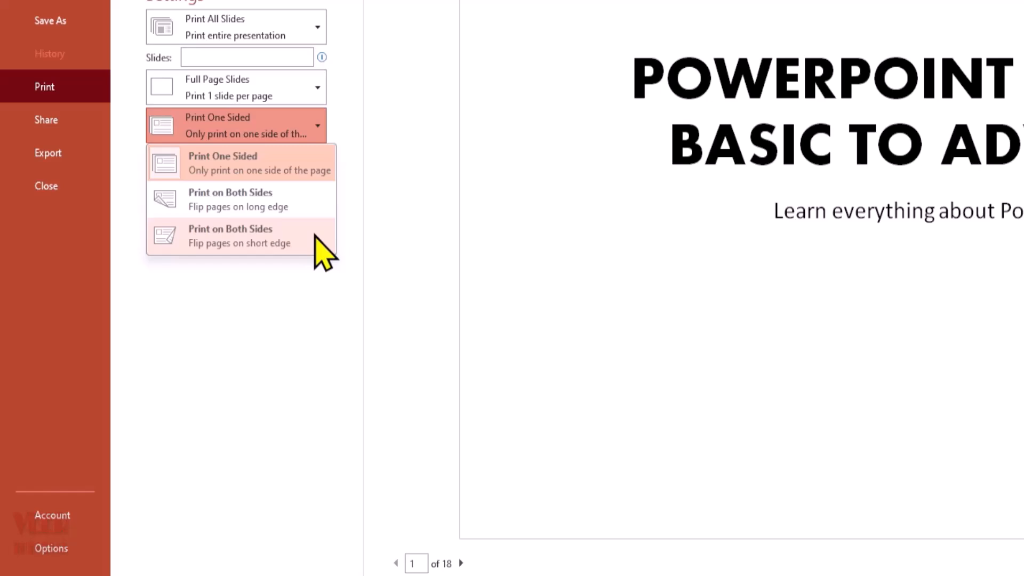
left_click(283, 336)
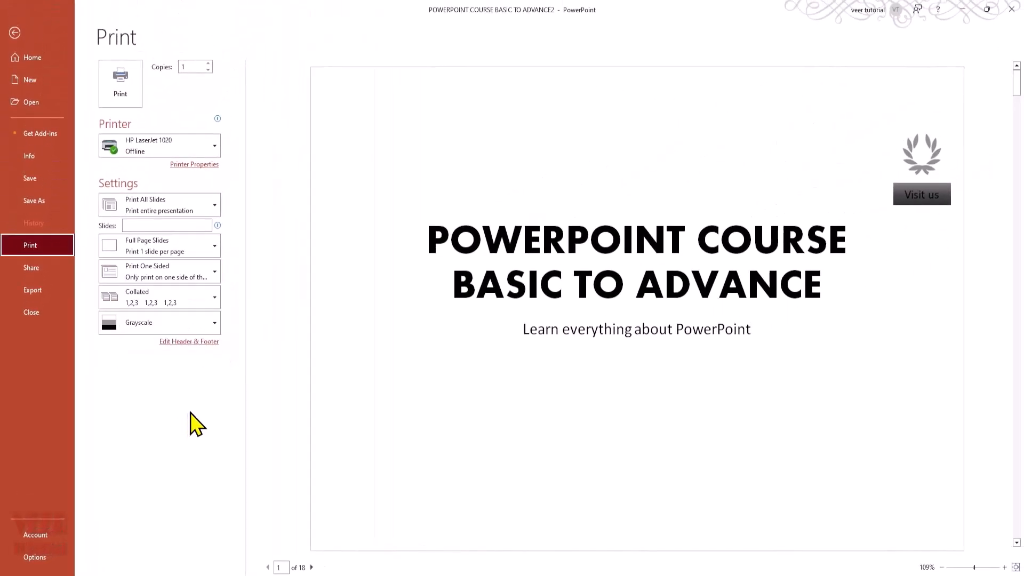
left_click(213, 298)
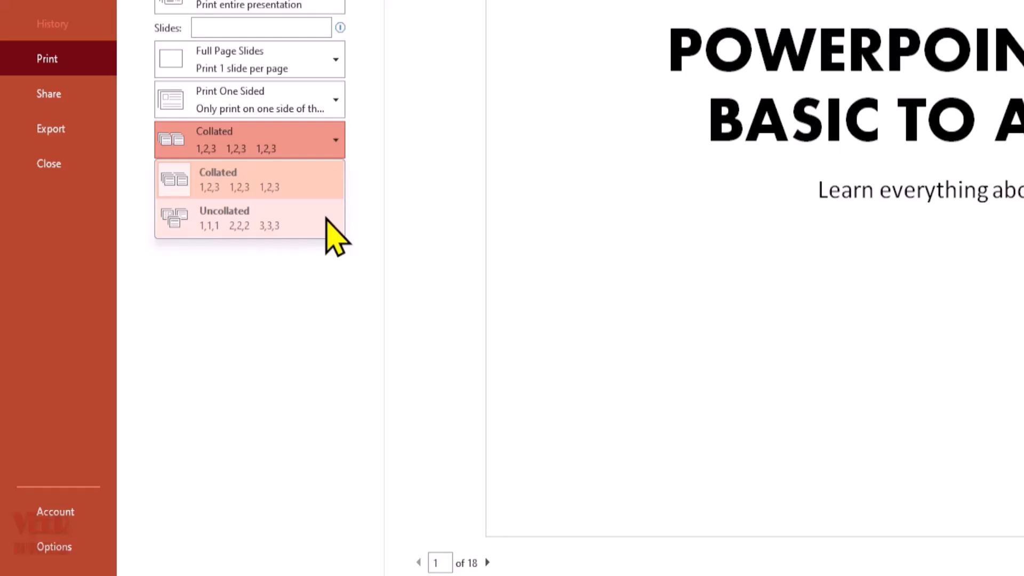
left_click(297, 400)
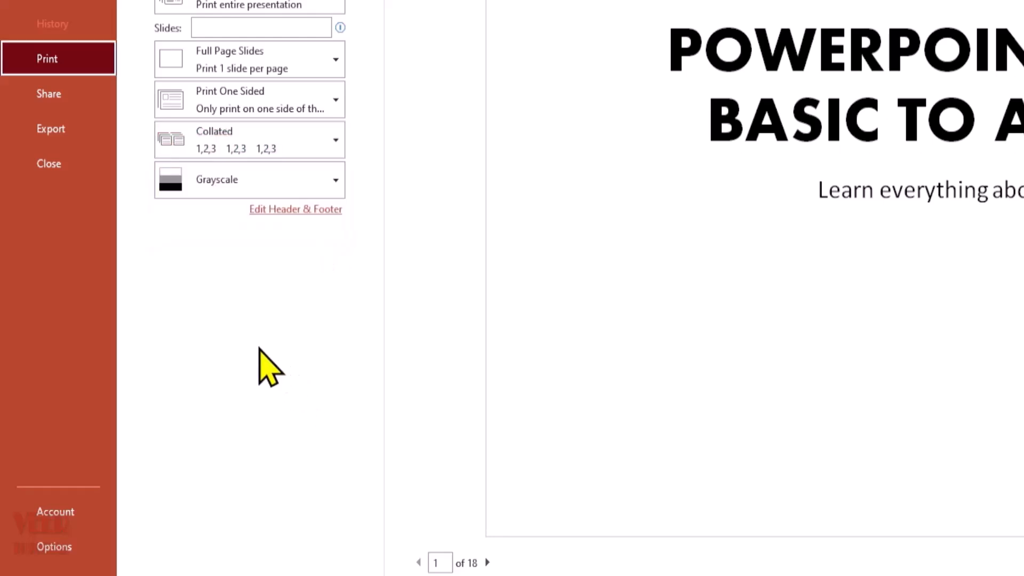
left_click(216, 200)
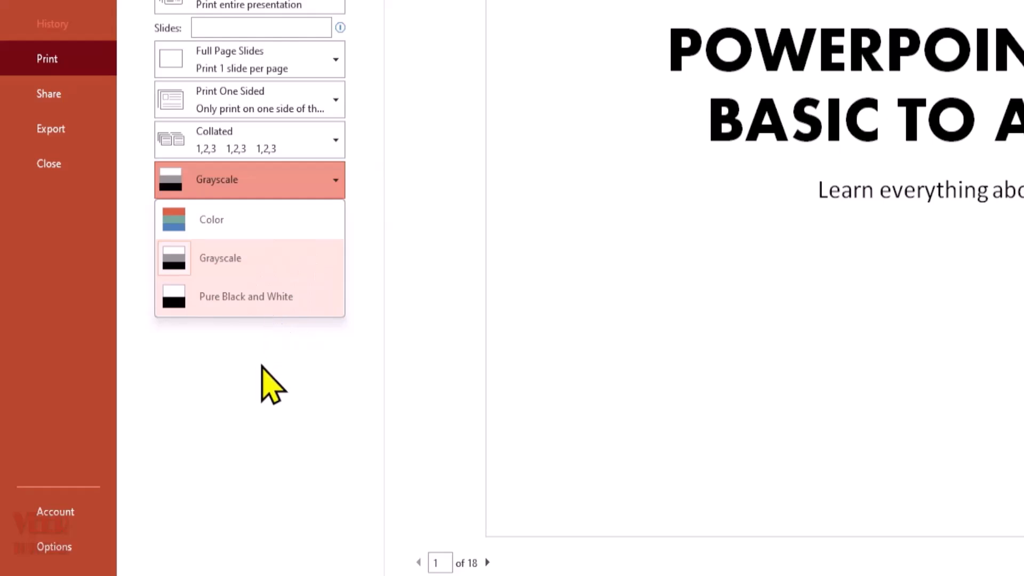
key("Escape")
View the available options for sharing and exporting the presentation
left_click(61, 96)
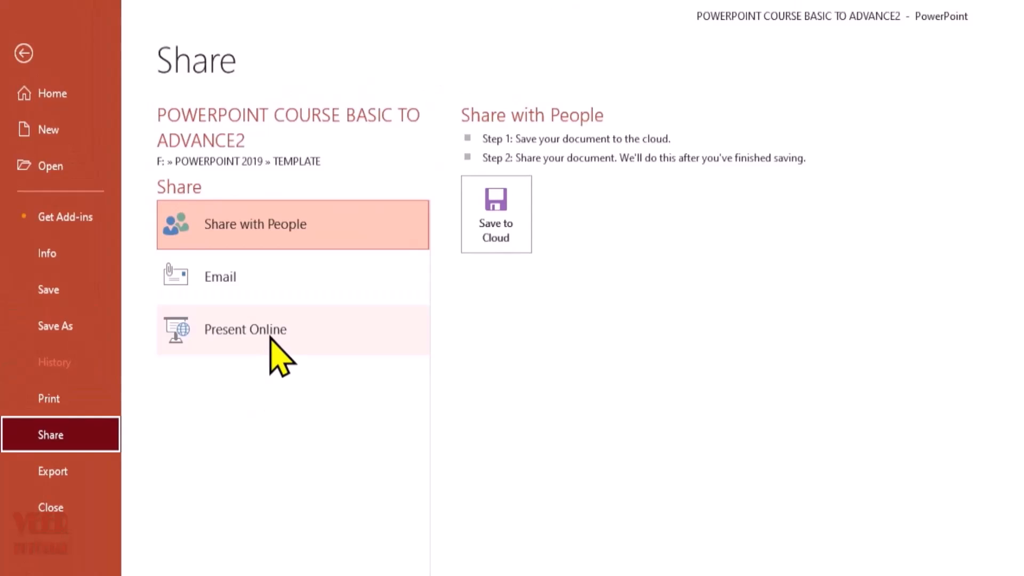
left_click(92, 477)
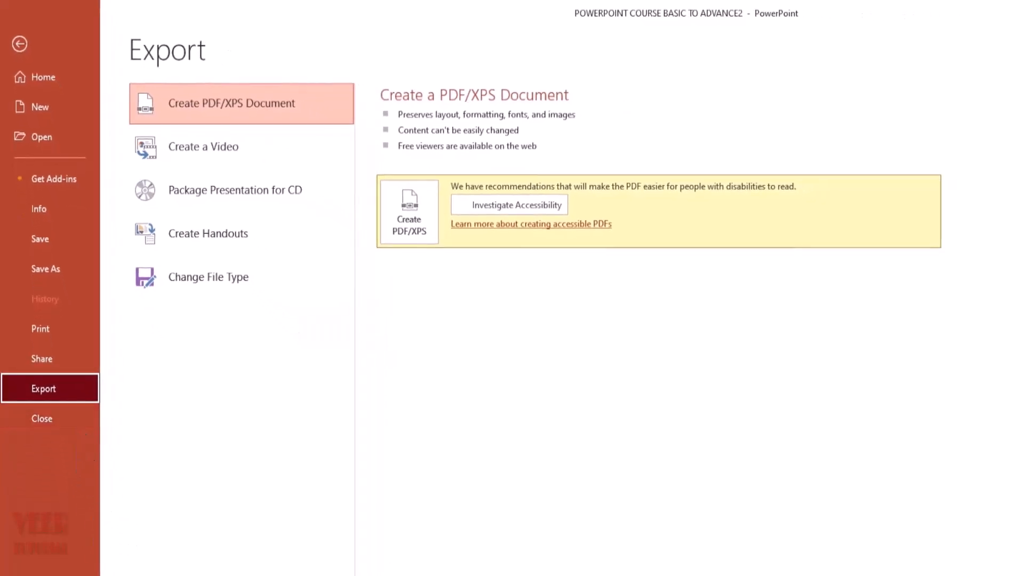
View the Office account information and the available Office themes, keeping the White theme
left_click(43, 574)
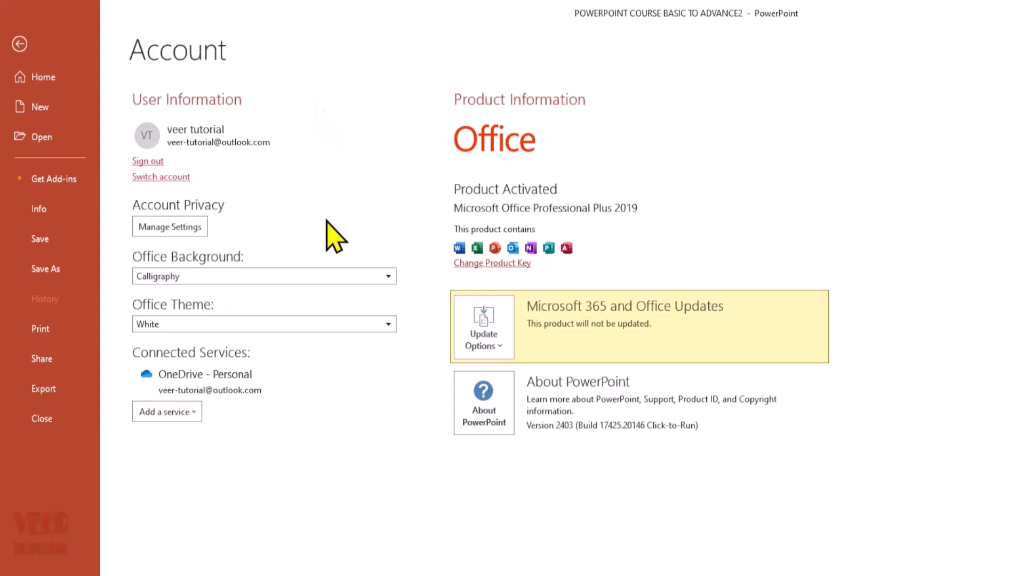
left_click(388, 324)
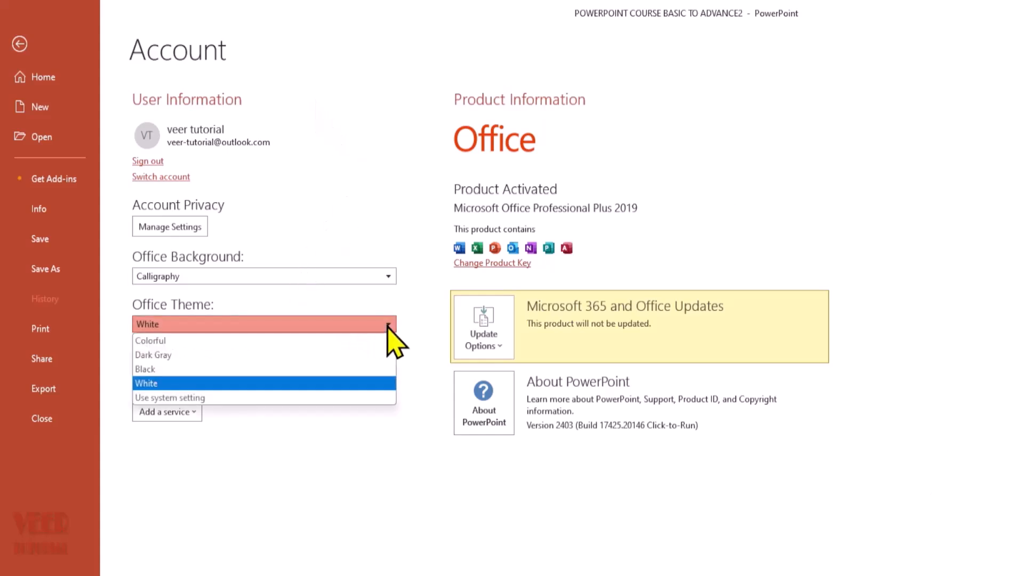
left_click(388, 326)
left_click(341, 455)
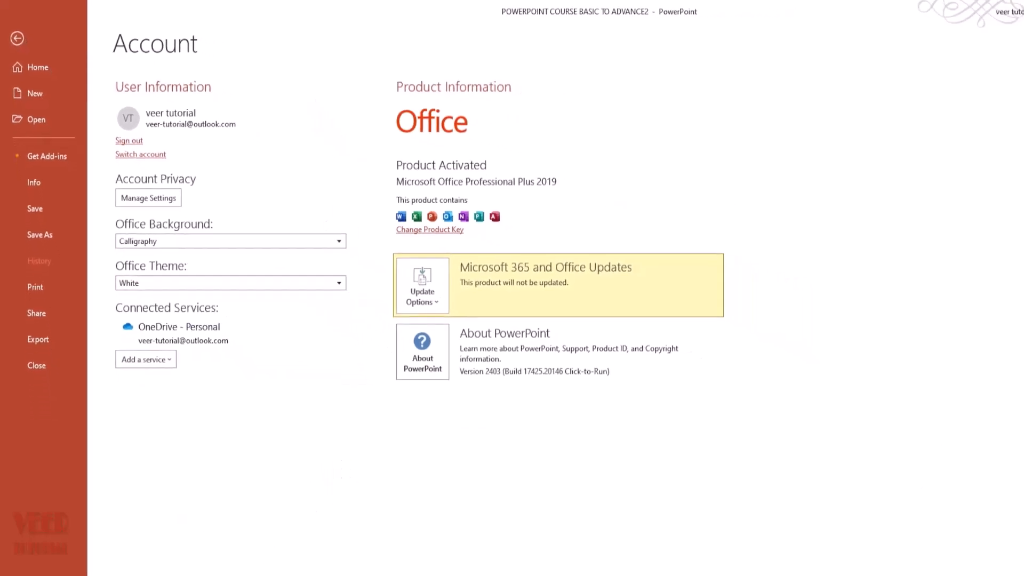
Open the PowerPoint Options and review the General settings, including user interface options, user name, initials, and Office background and theme
left_click(46, 558)
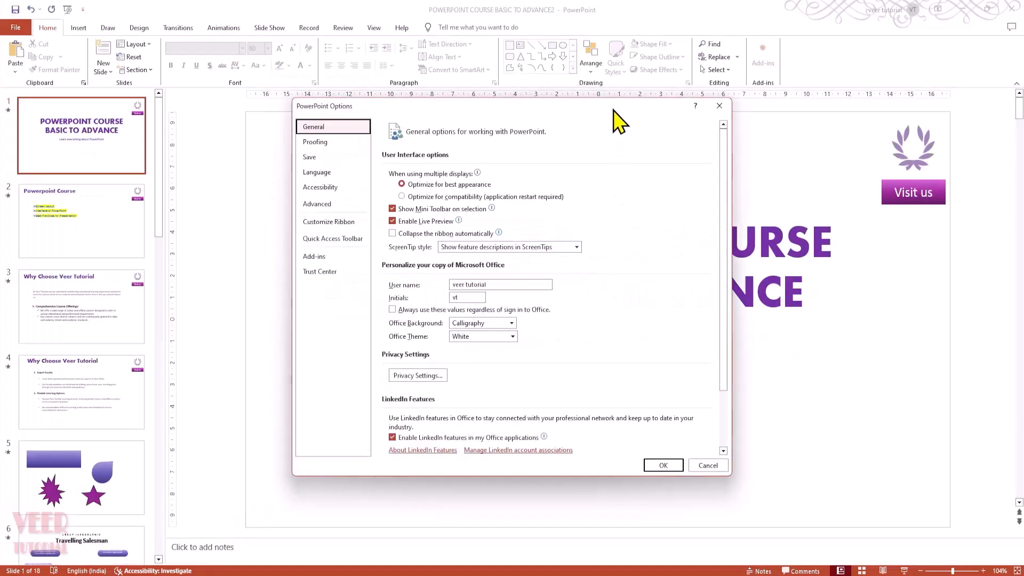
left_click_drag(614, 111, 559, 83)
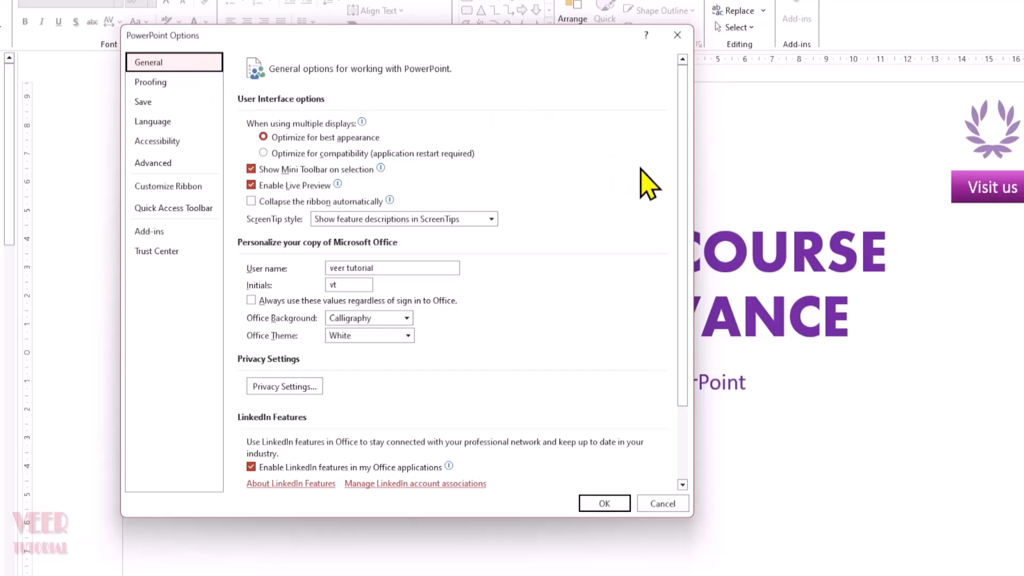
mouse_move(293, 139)
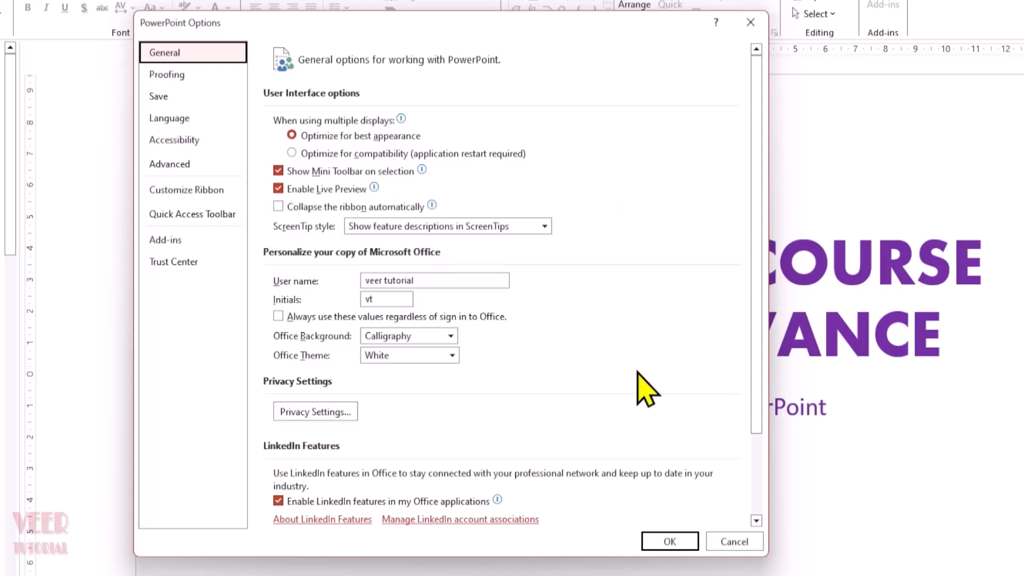
left_click(410, 280)
left_click(392, 298)
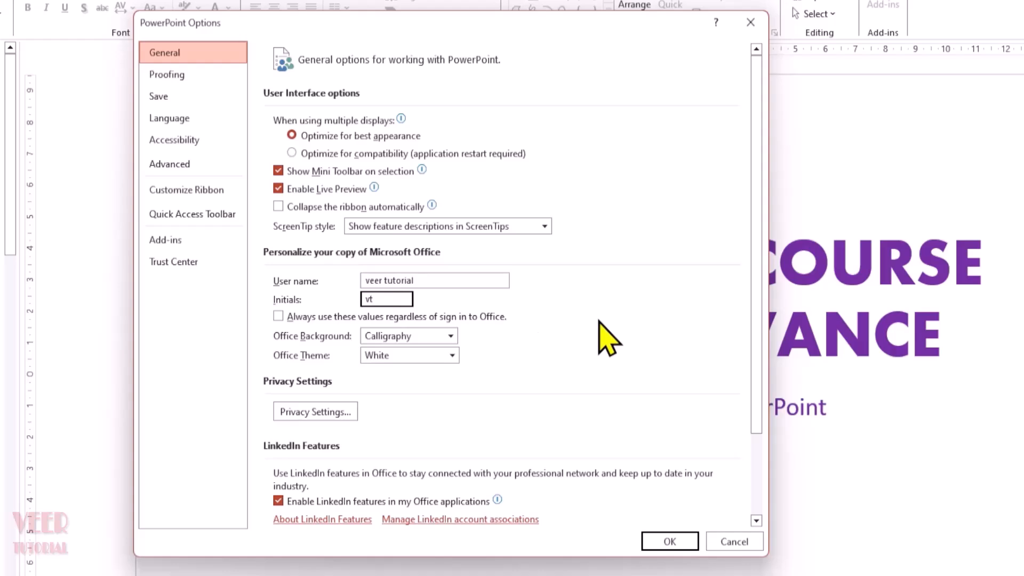
scroll(598, 321, "down", 3)
scroll(660, 307, "up", 3)
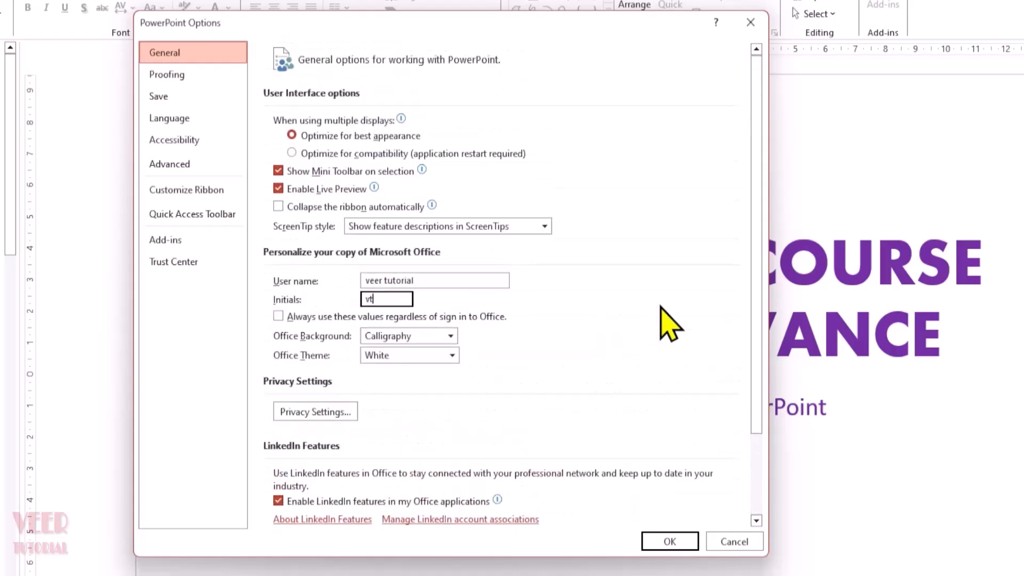
Review the Proofing, Save, Language, Accessibility and Advanced settings in the PowerPoint Options
left_click(162, 75)
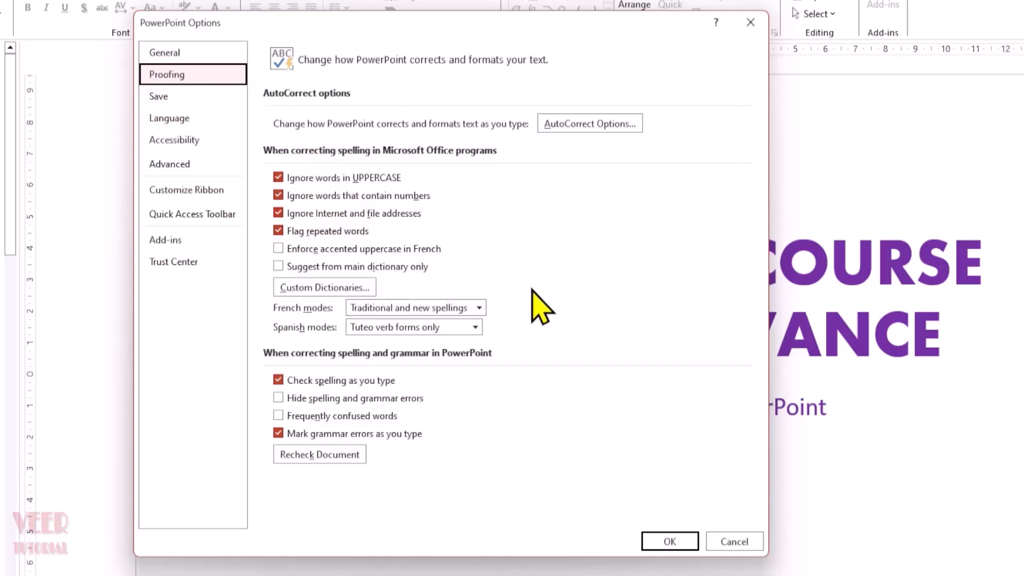
left_click(202, 97)
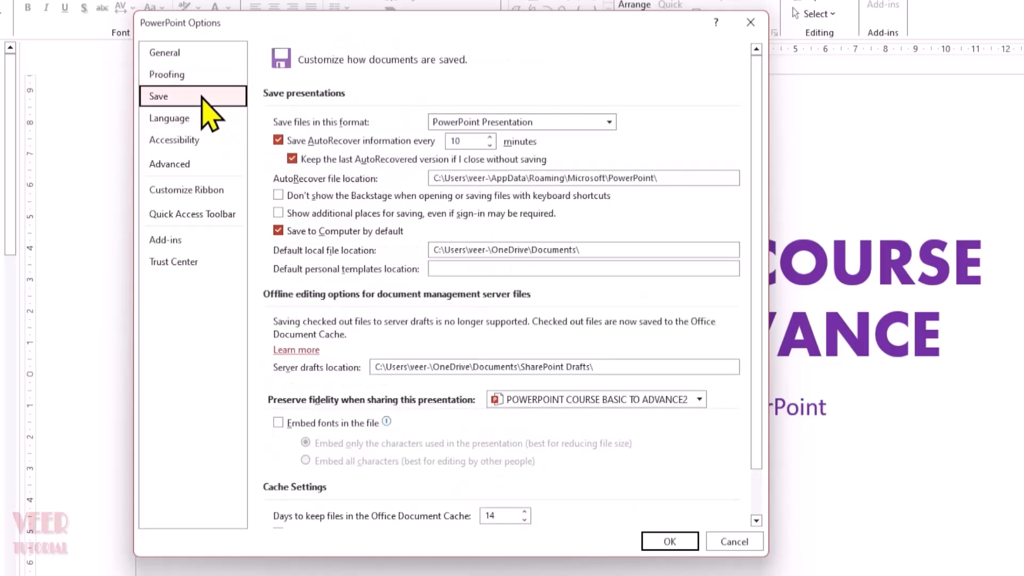
left_click(201, 118)
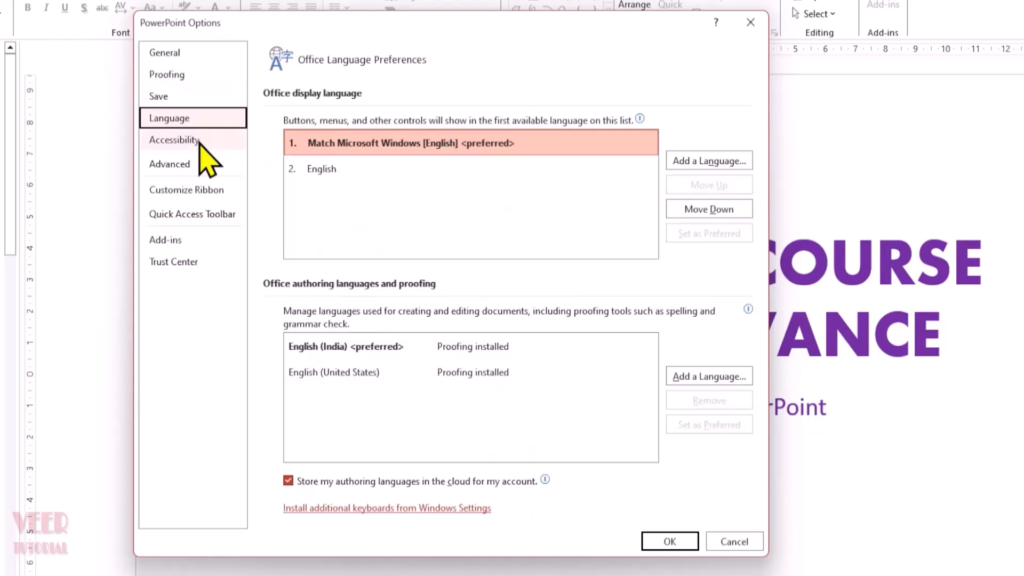
left_click(201, 140)
left_click(199, 165)
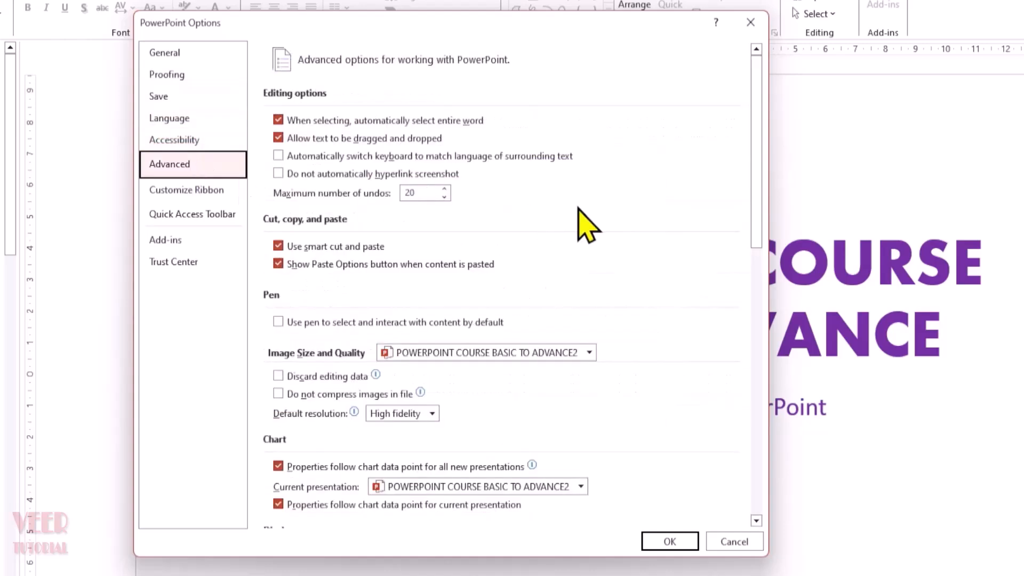
scroll(629, 214, "down", 4)
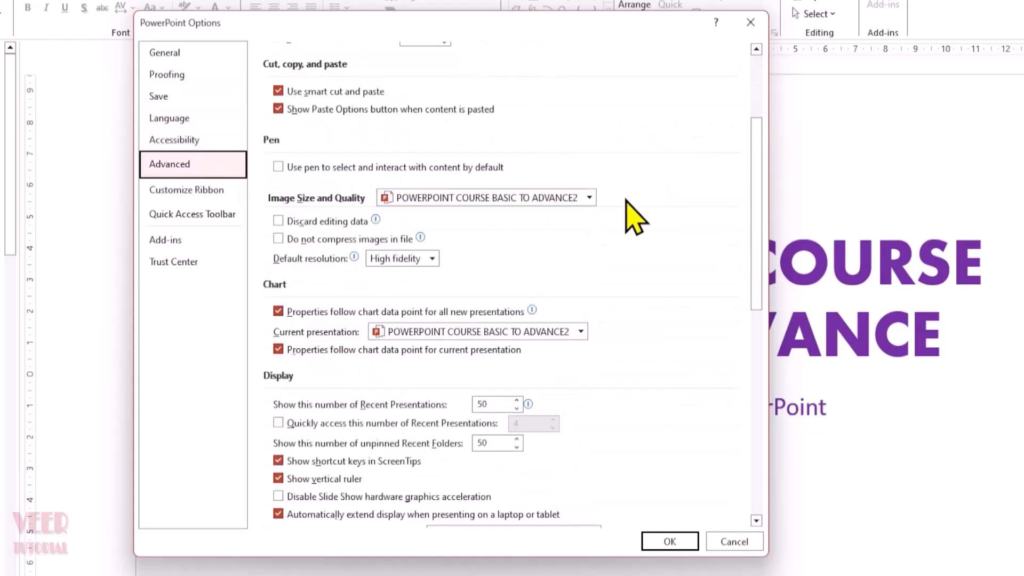
scroll(634, 216, "down", 2)
Review the Customize Ribbon, Quick Access Toolbar, Add-ins and Trust Center settings, and close the options without saving changes
left_click(215, 189)
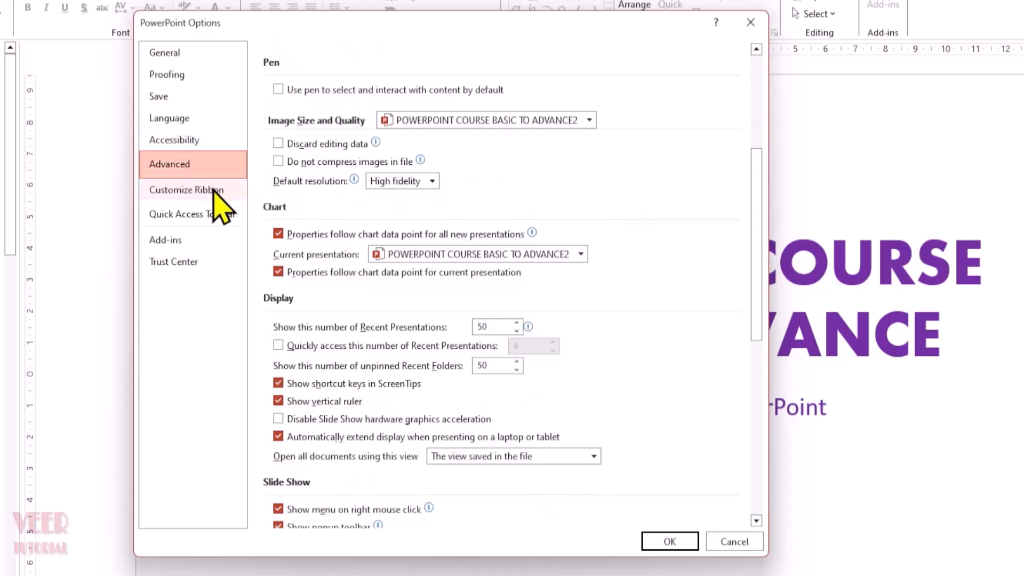
left_click(206, 214)
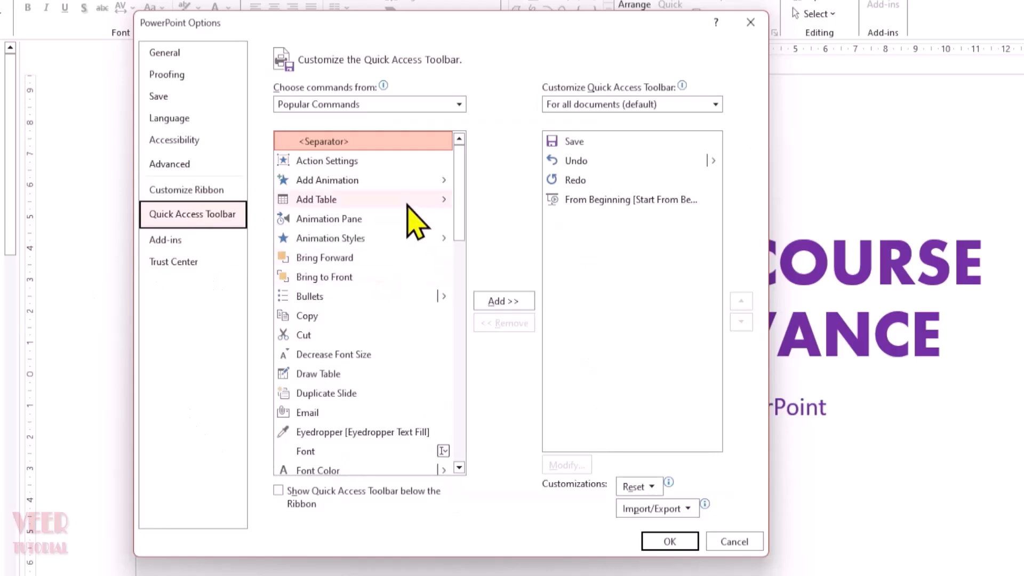
left_click(213, 247)
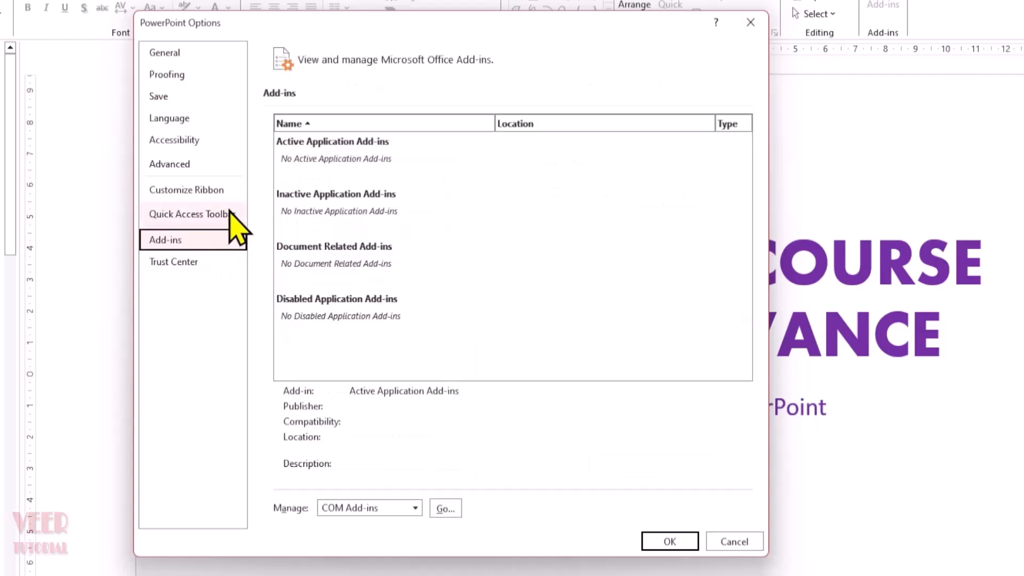
left_click(178, 265)
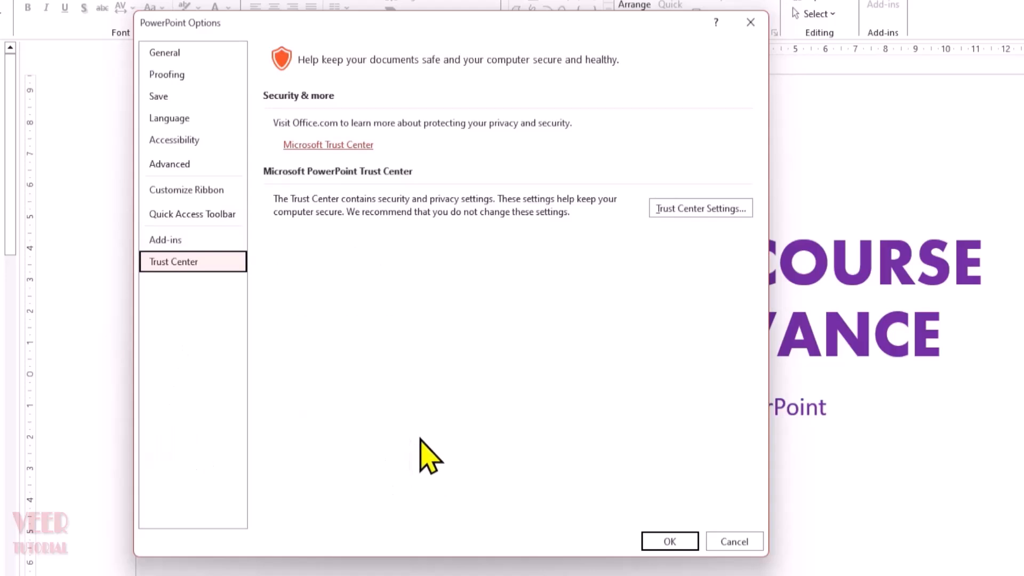
left_click(728, 544)
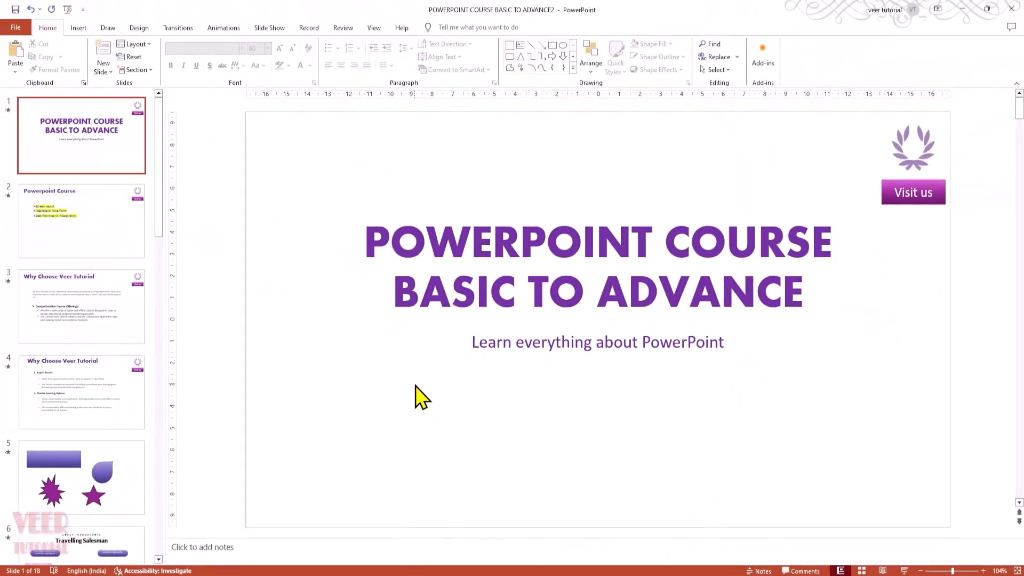